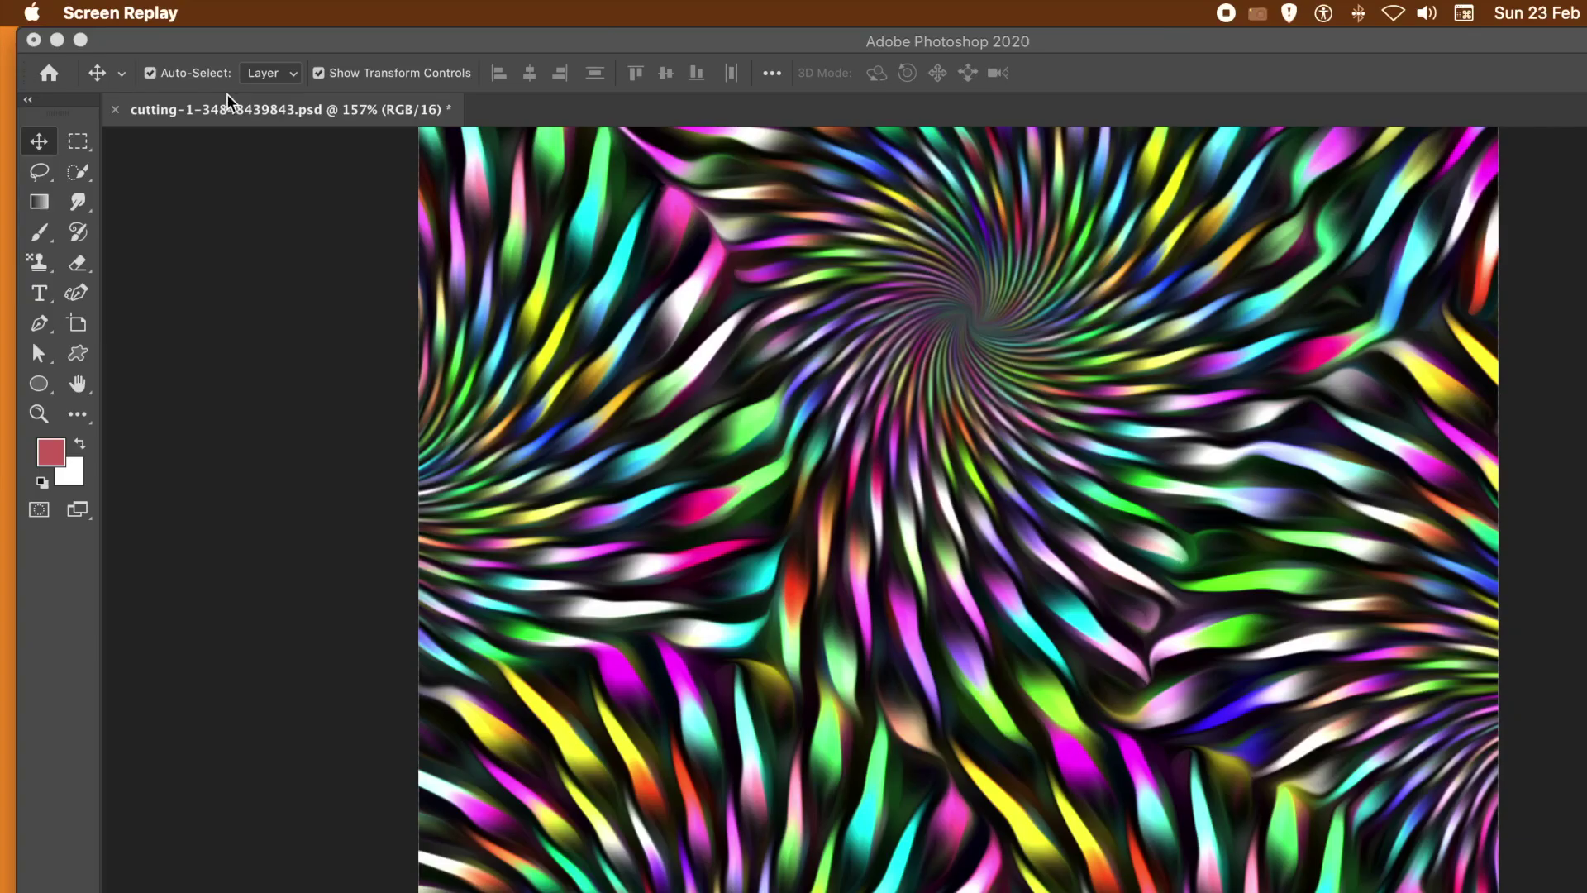
click(230, 108)
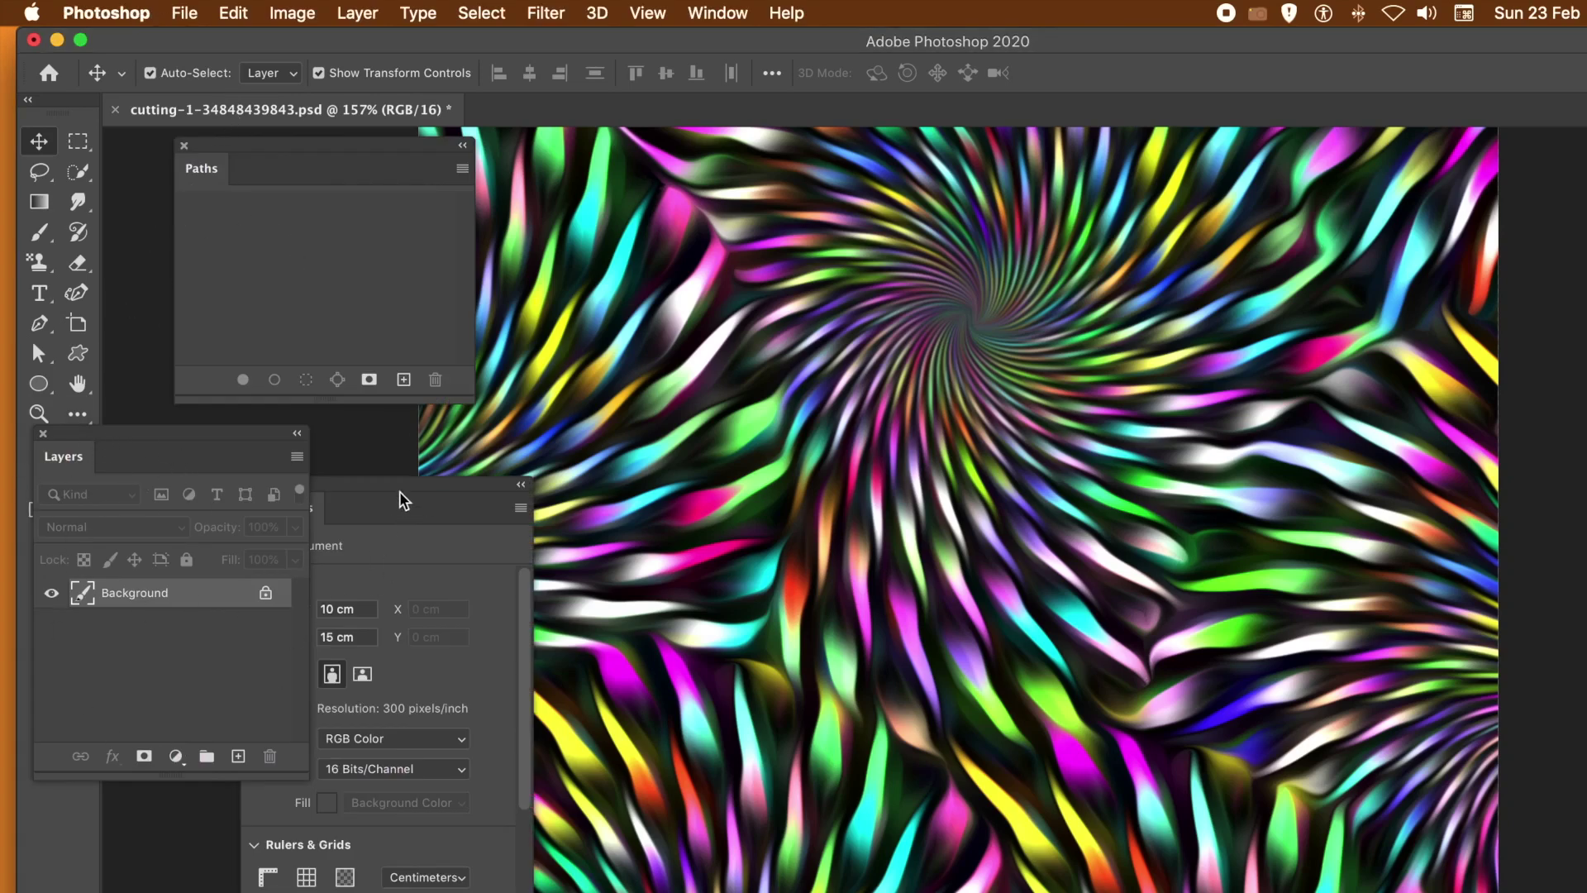
click(717, 15)
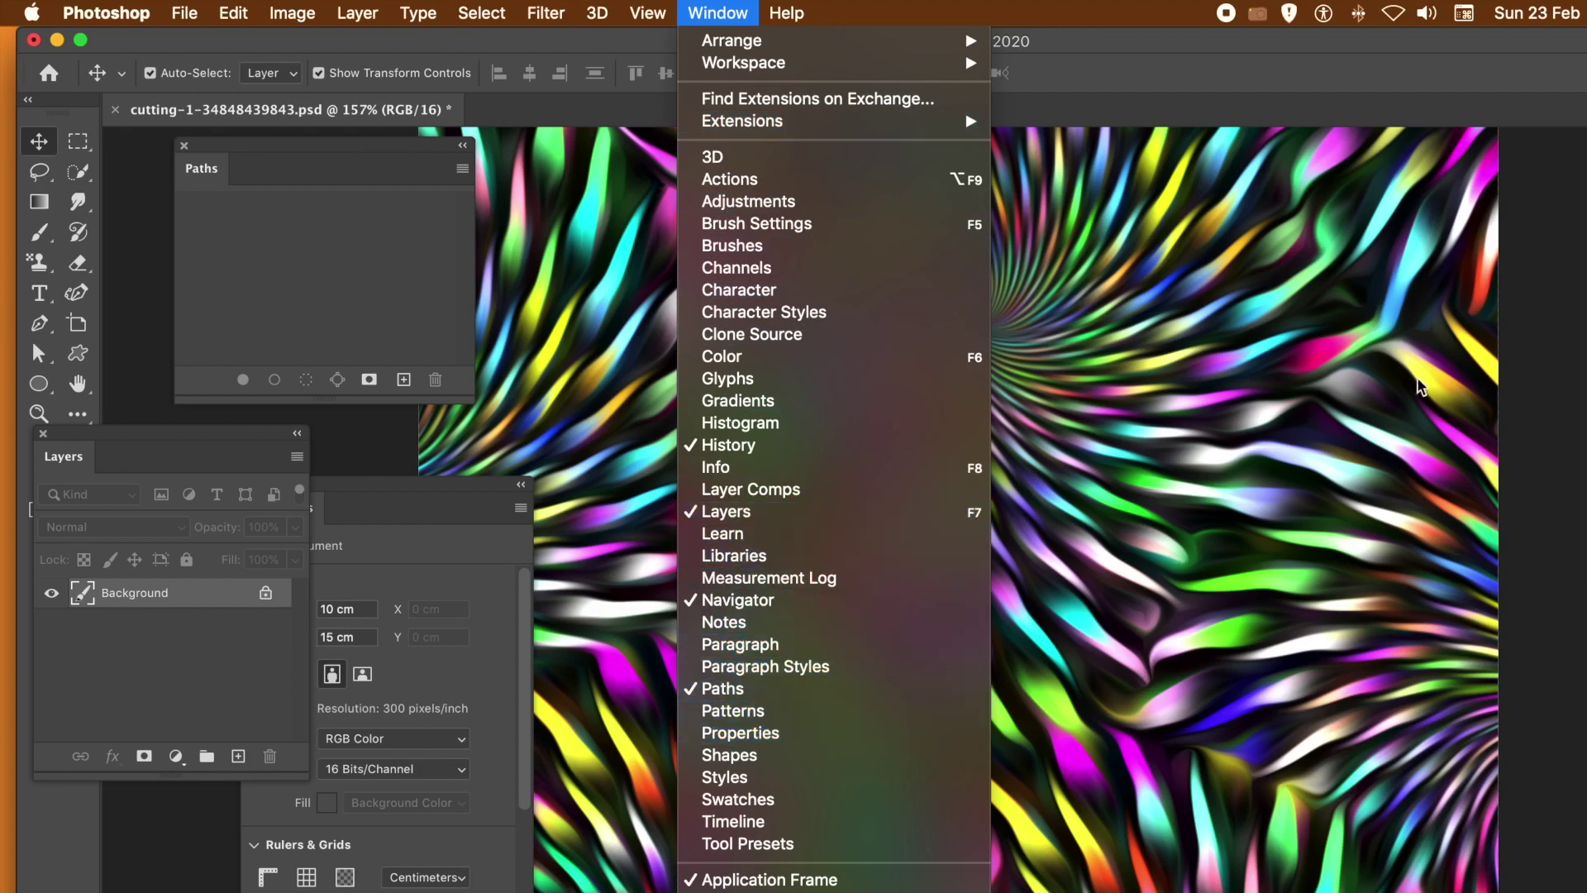
click(1137, 76)
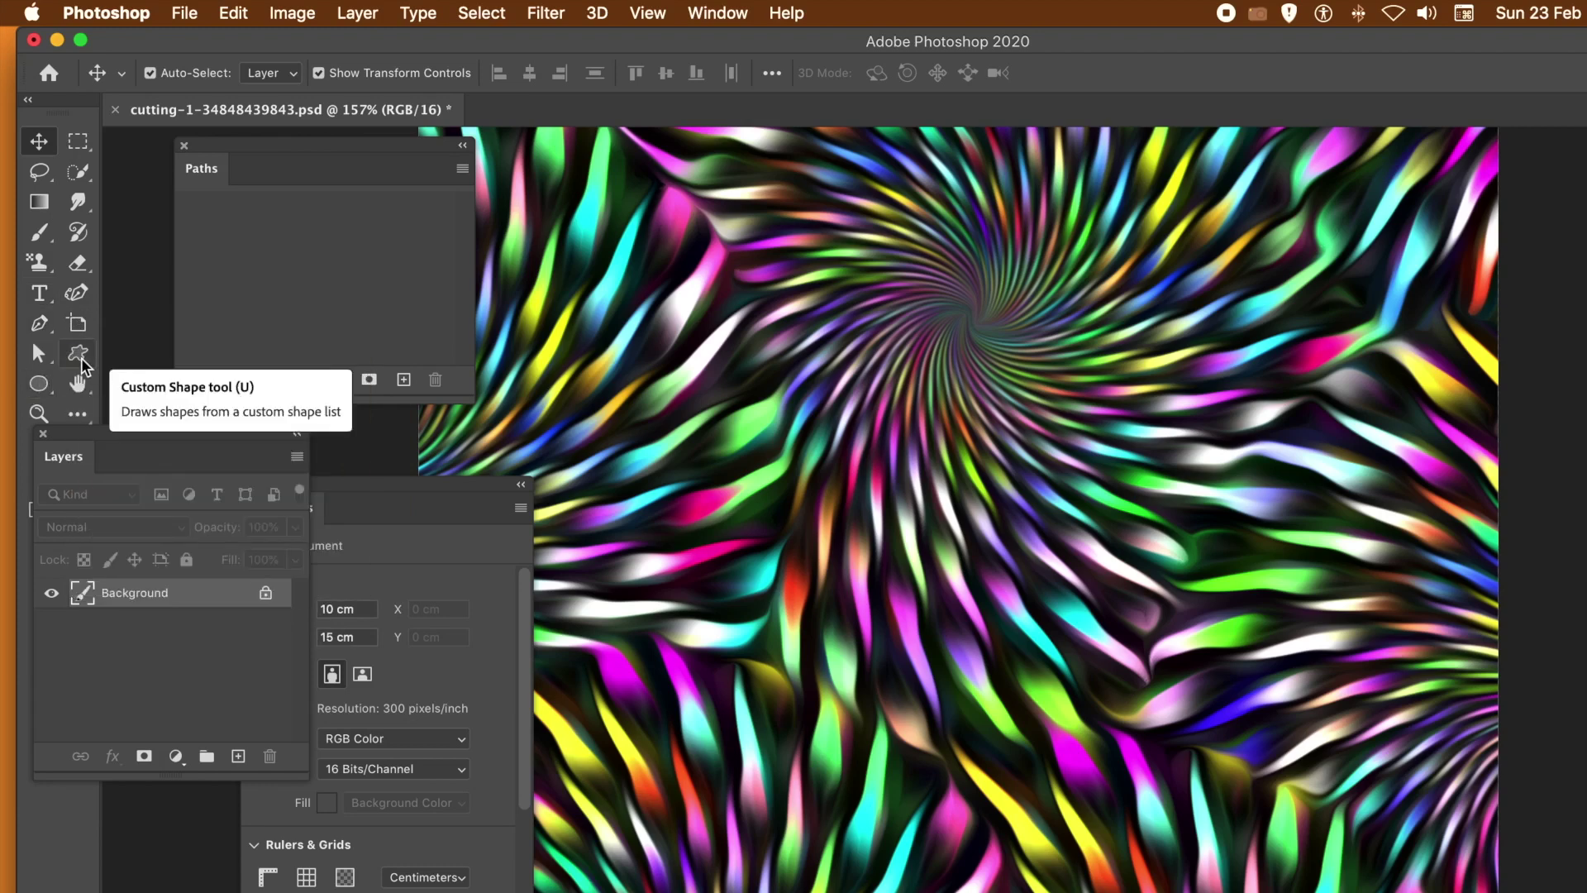
Add a vector mask that reveals all to the Background layer.
click(361, 15)
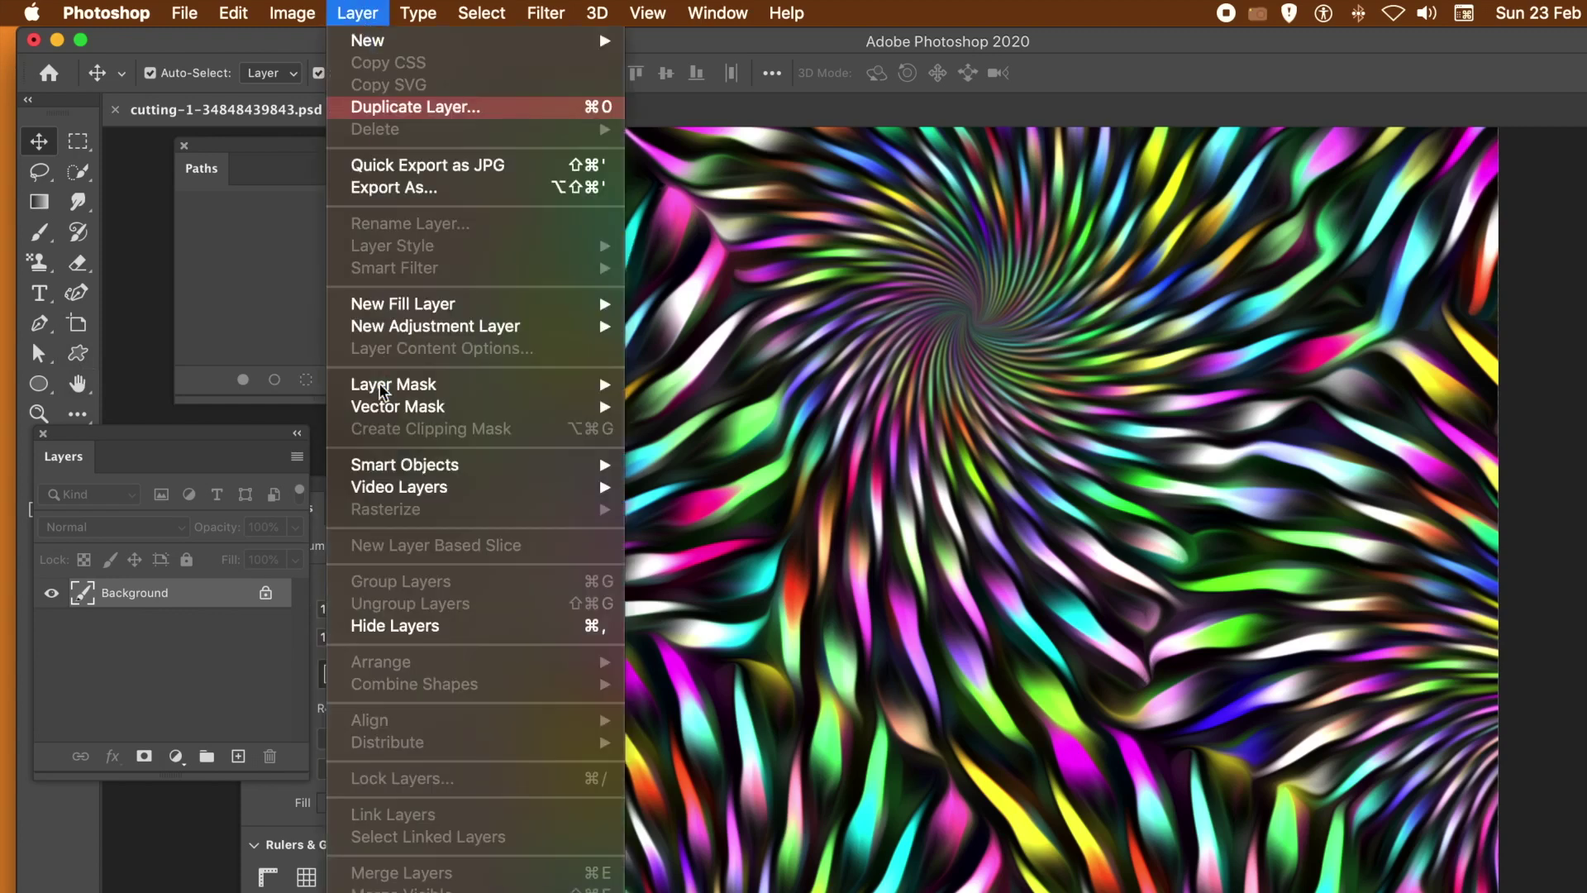
mouse_move(422, 407)
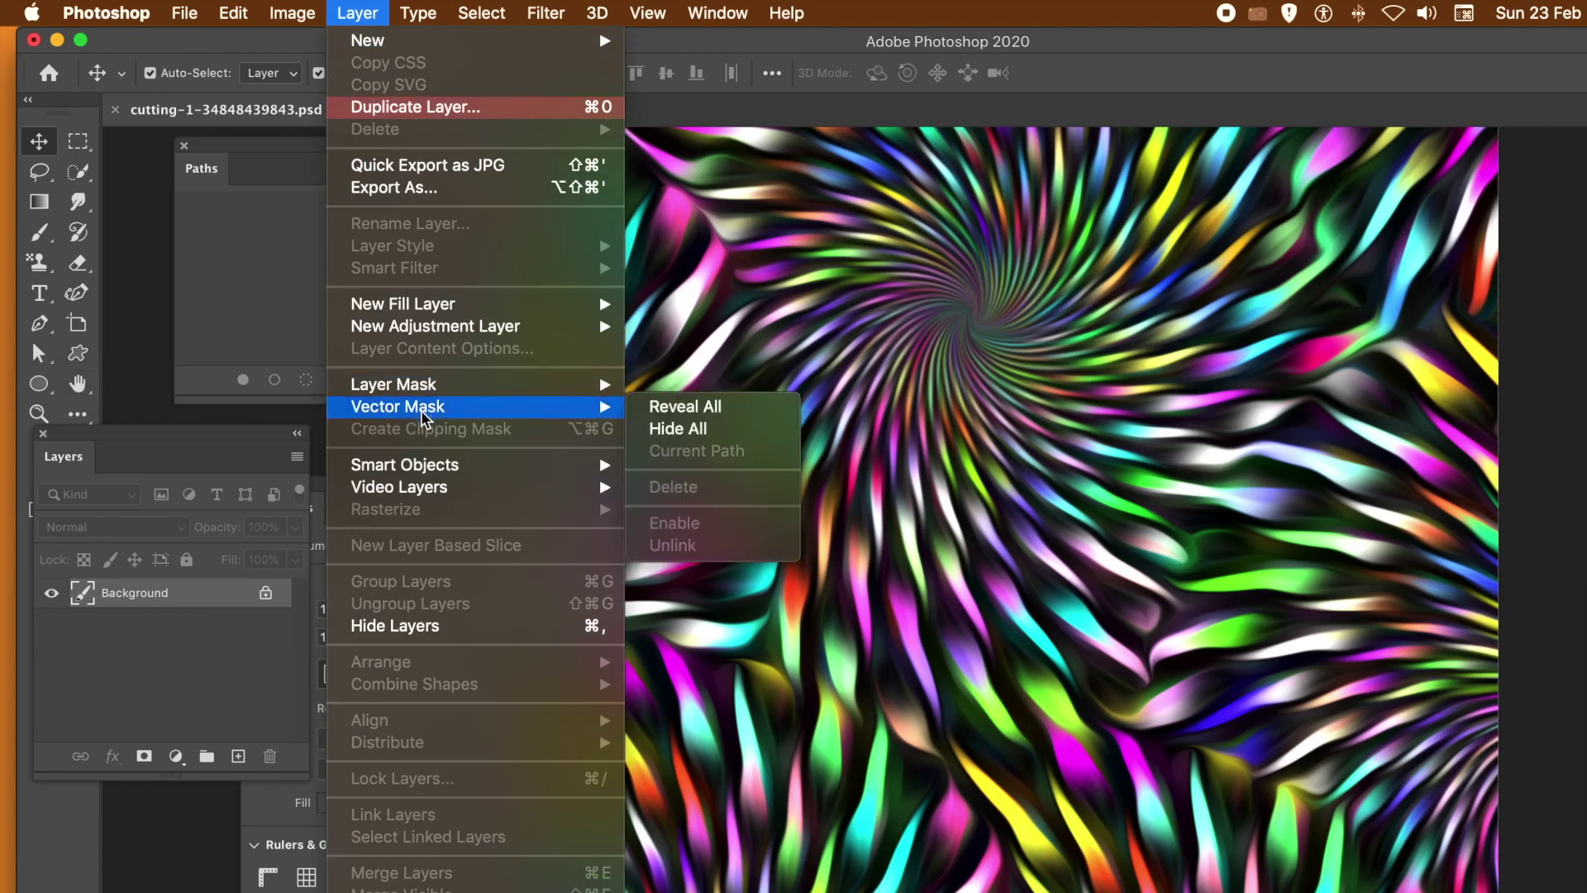
click(671, 407)
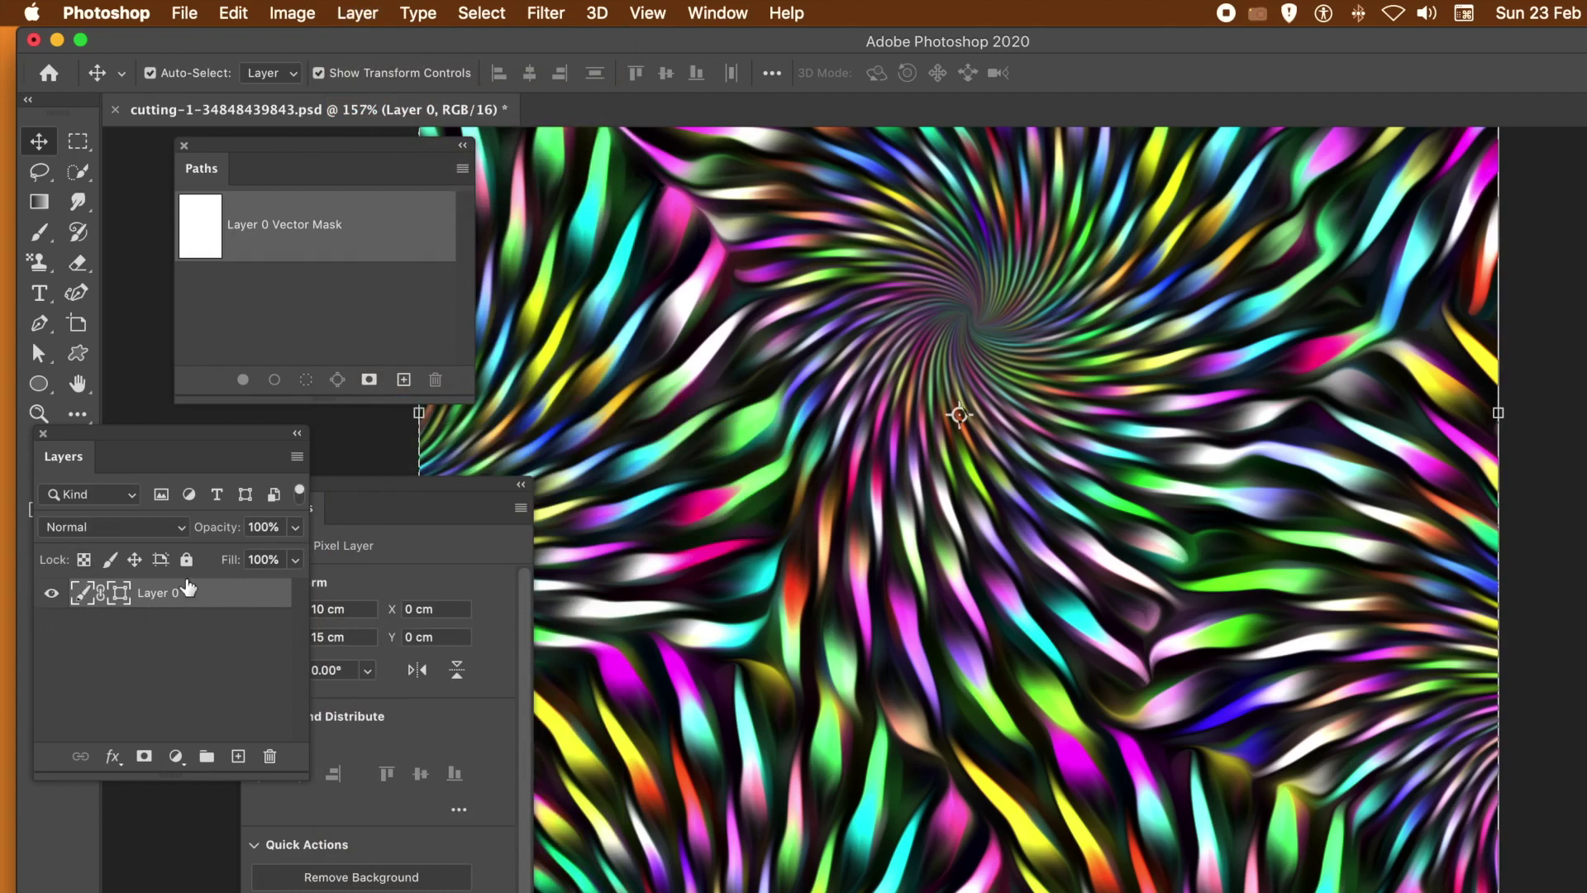
Draw a closed oval path of five points with the Curvature Pen on the vector mask, around the middle of the artwork.
click(79, 299)
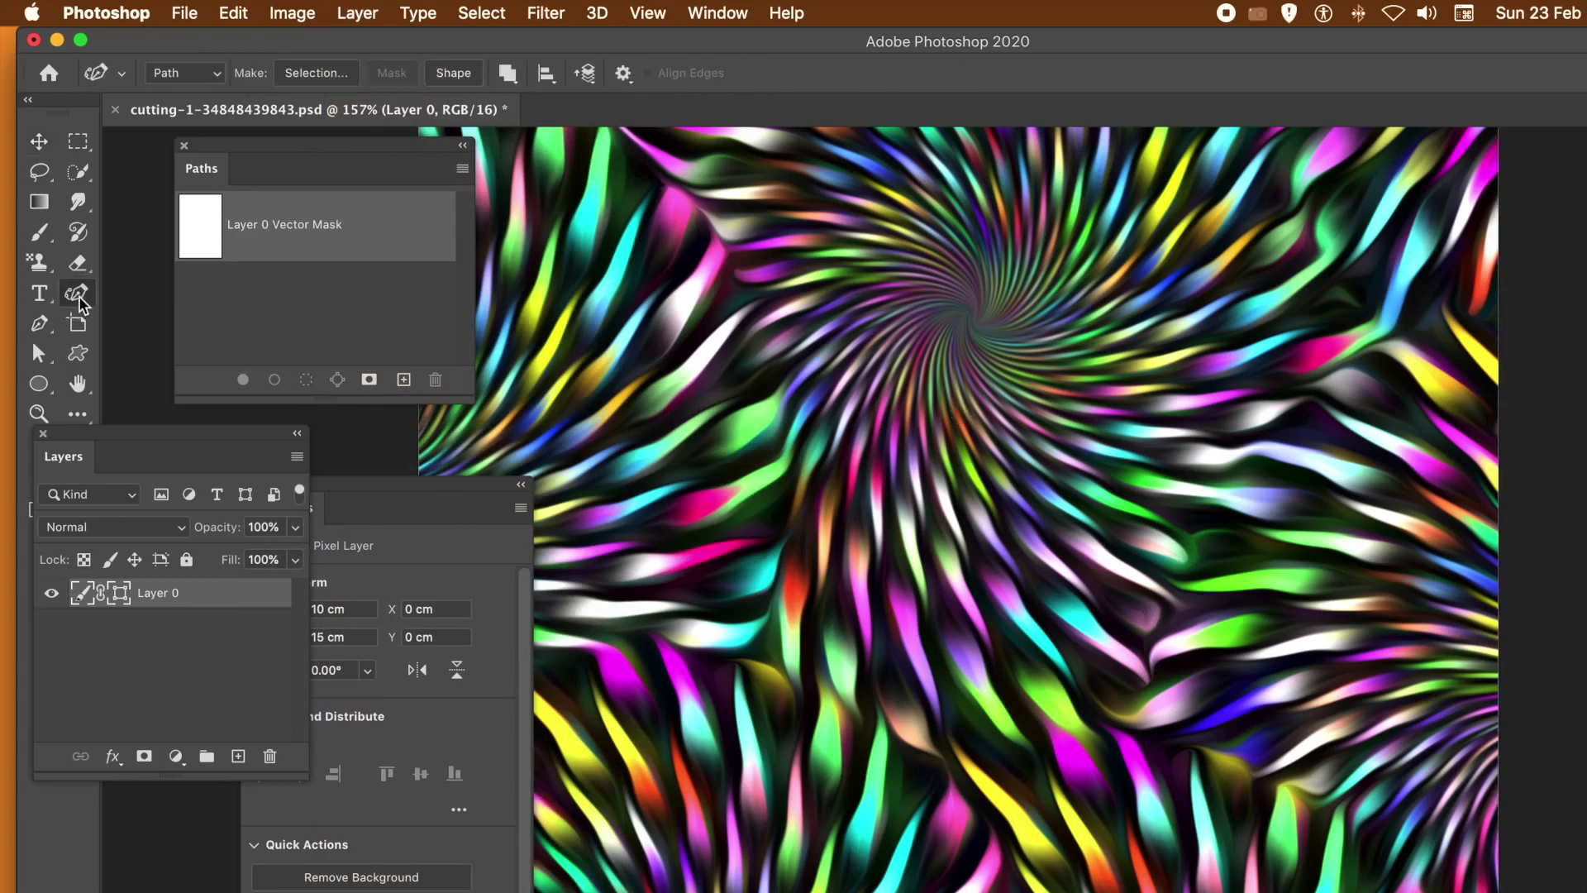
click(660, 446)
click(802, 673)
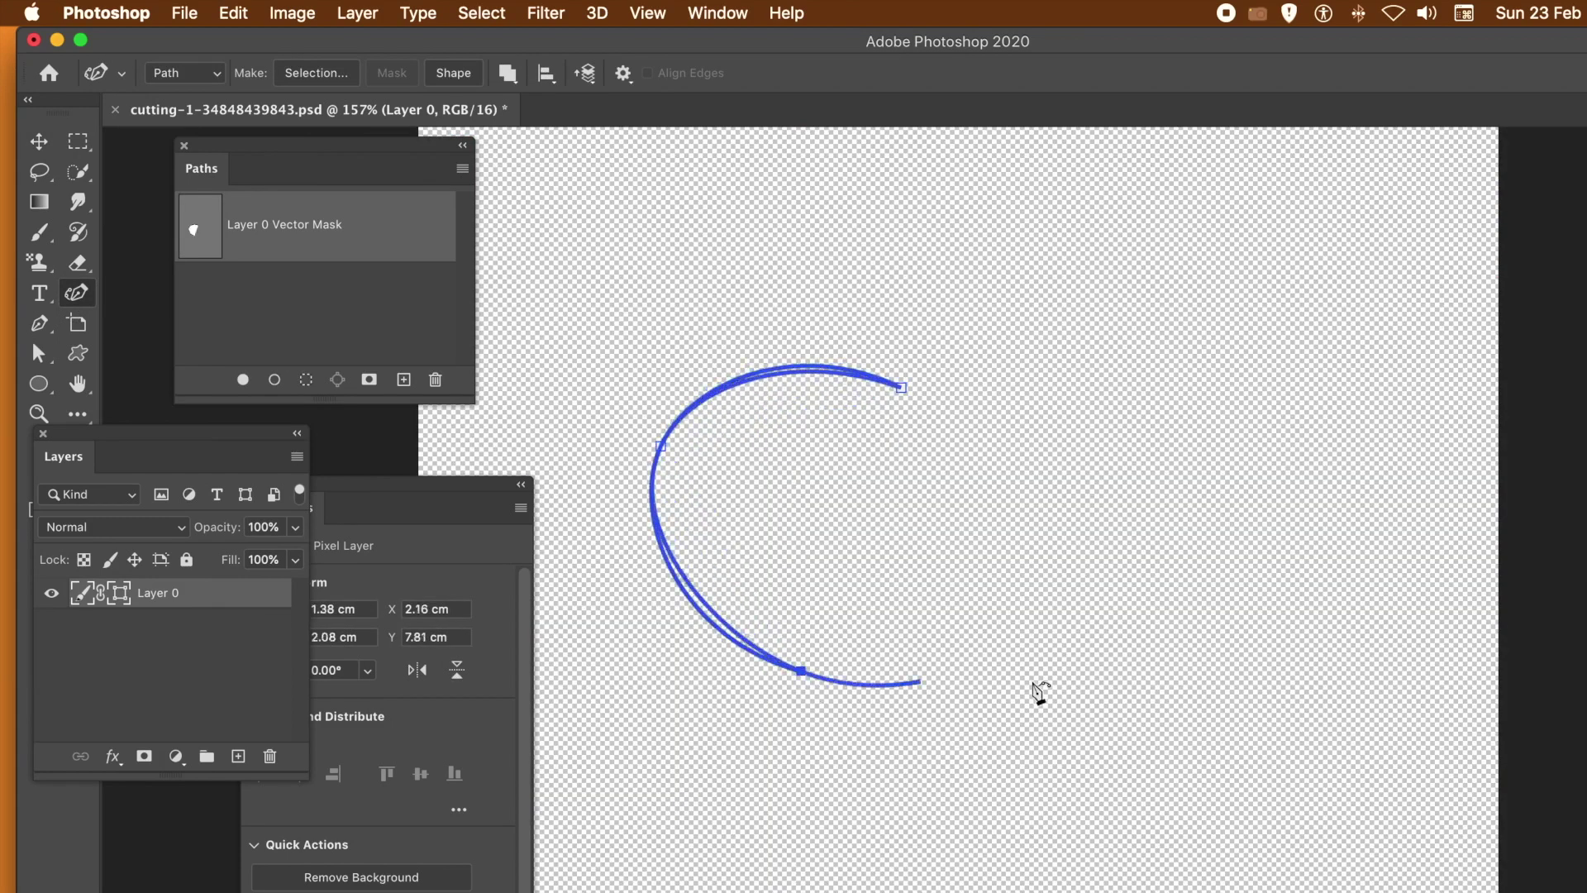
click(1068, 680)
click(1031, 475)
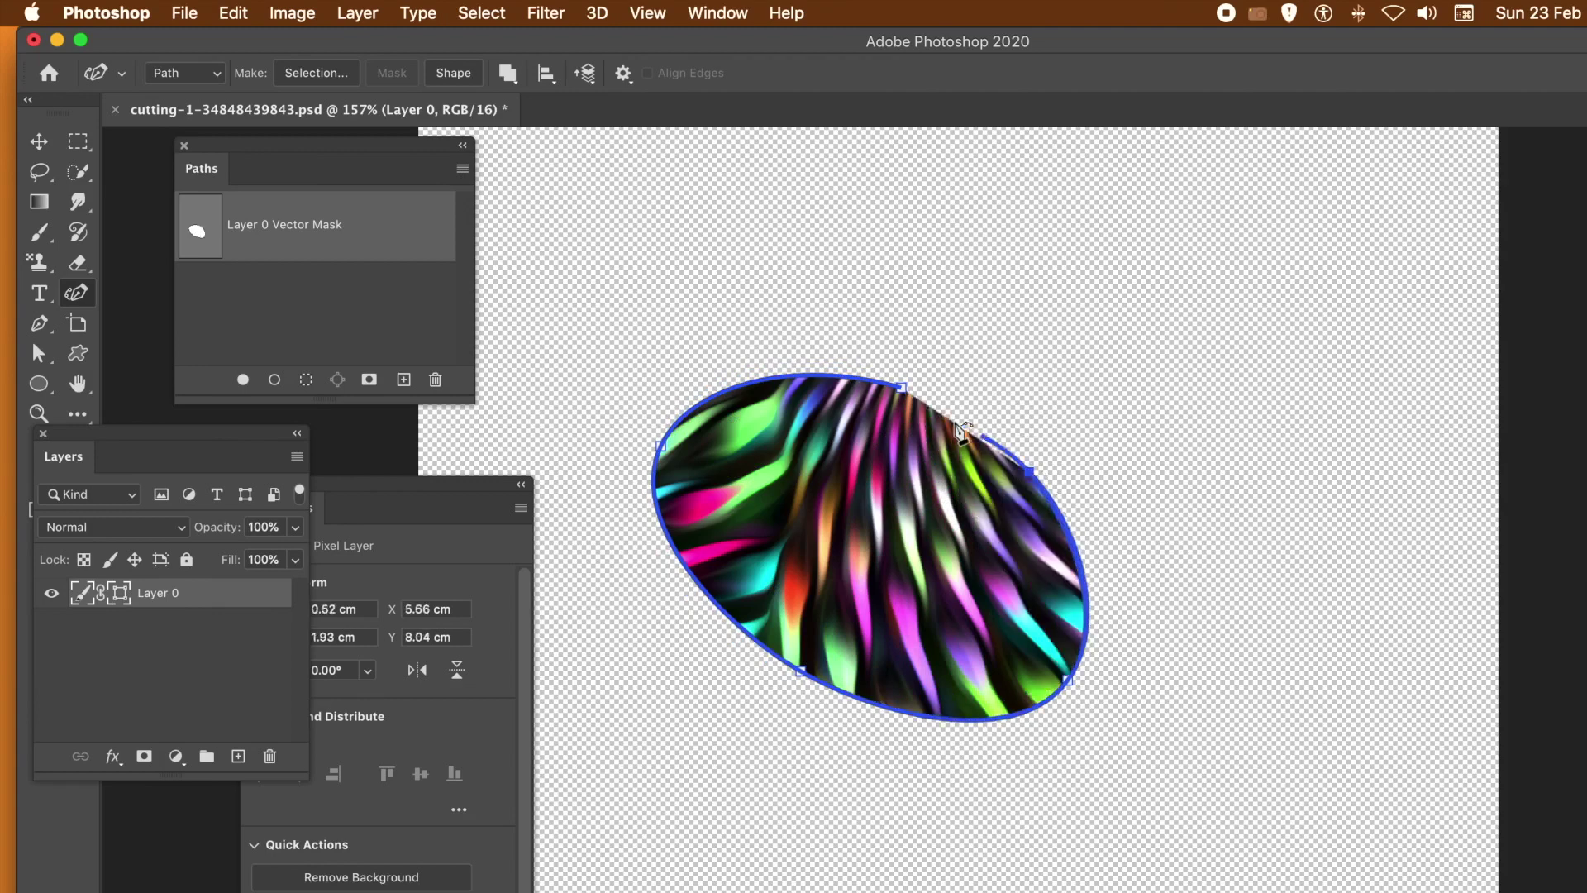
click(905, 389)
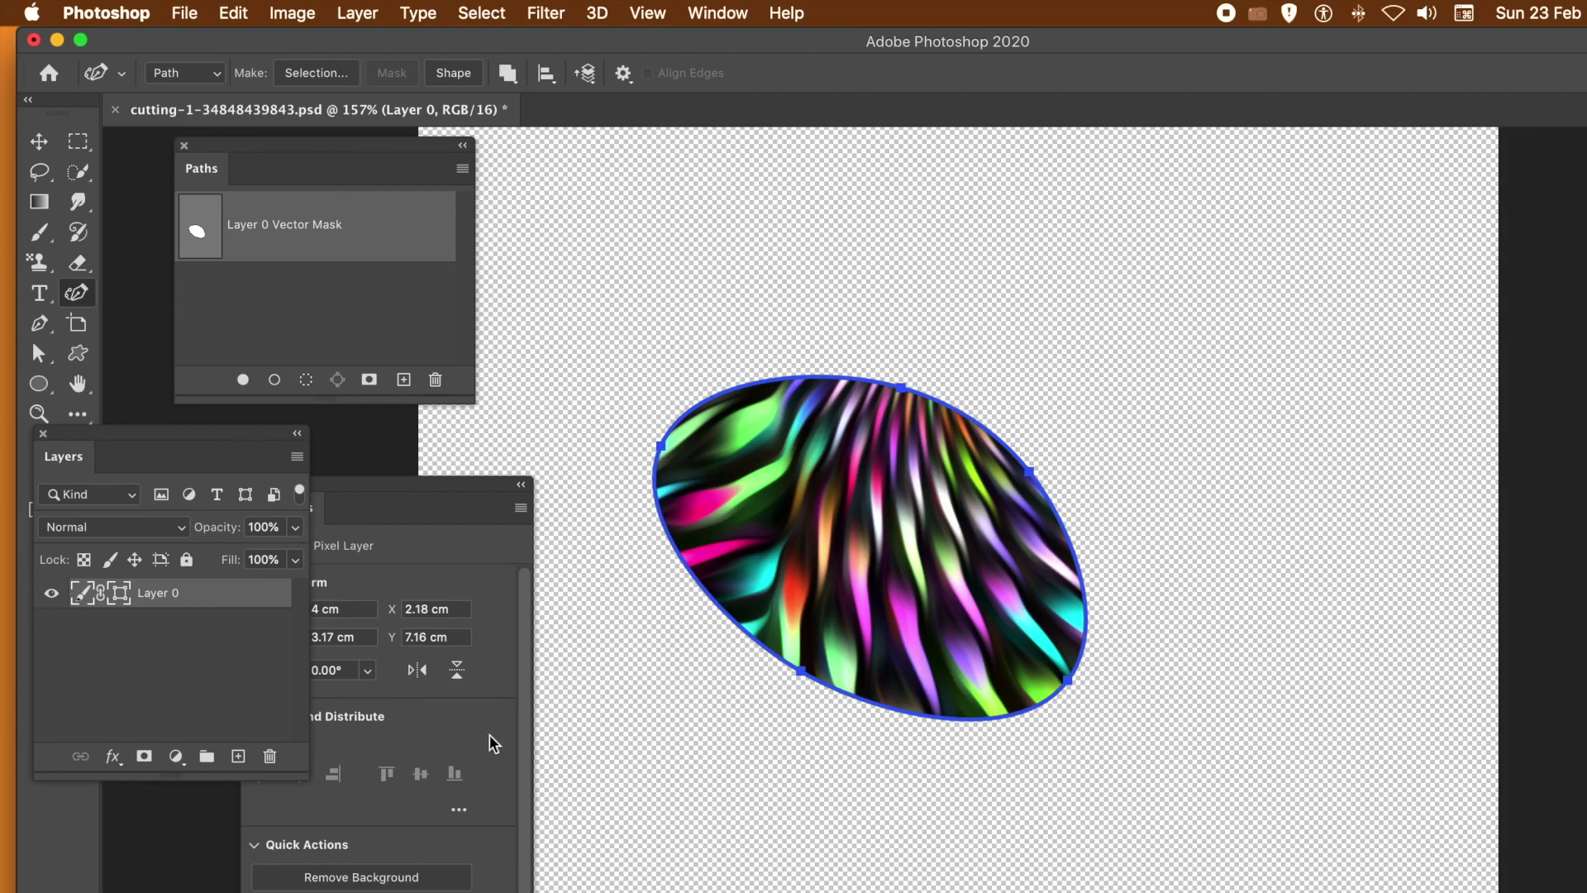
Show the vector mask's properties and vary its density through 34%, 0%, 100% and 57%.
click(380, 482)
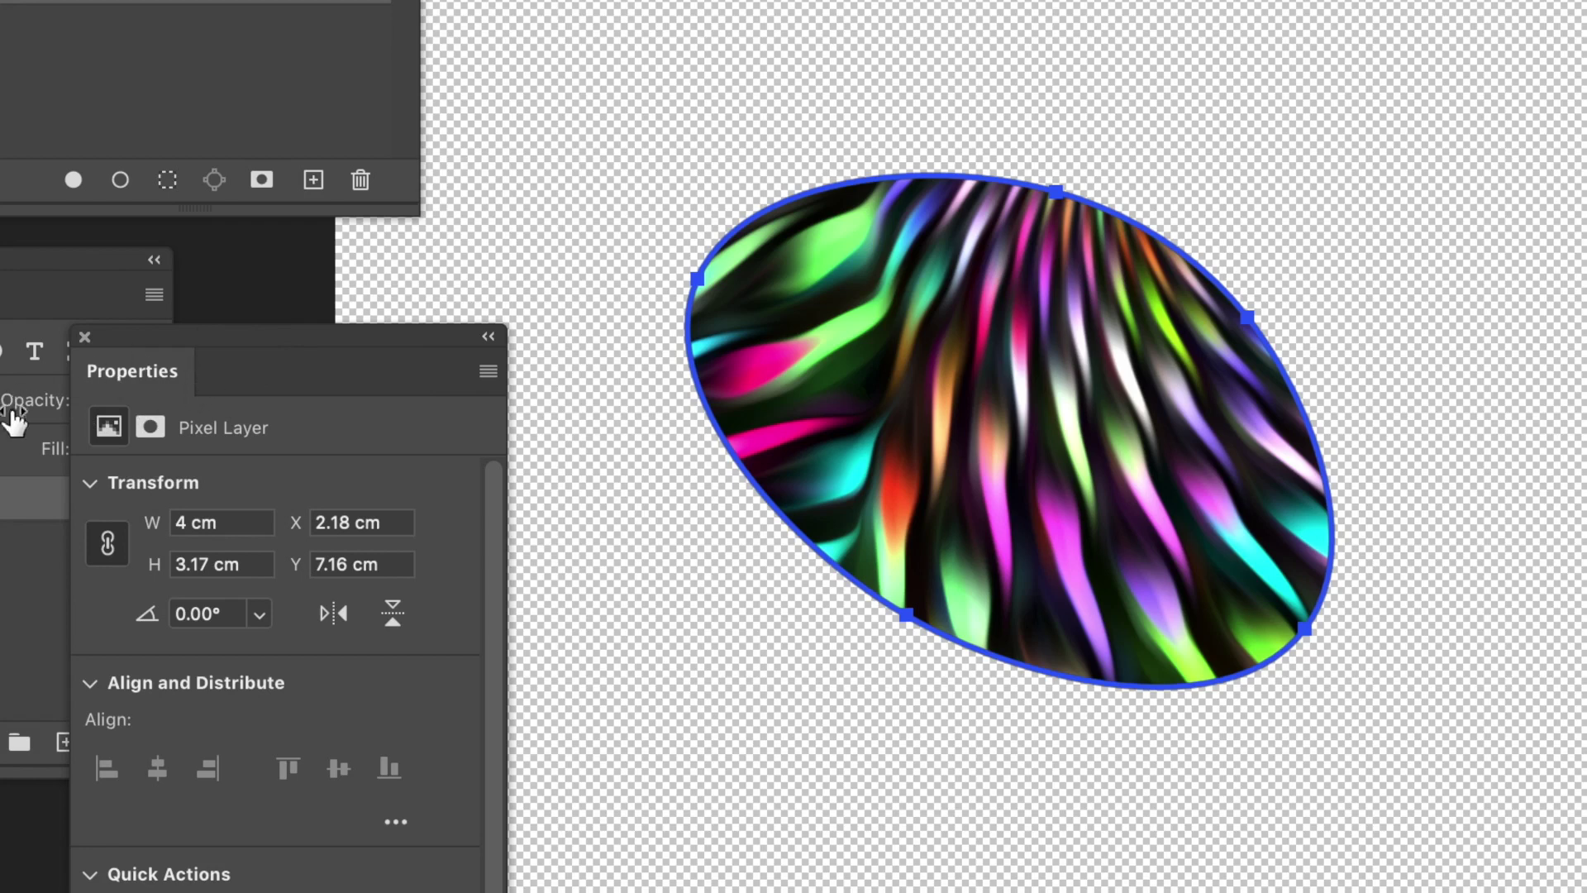
click(152, 430)
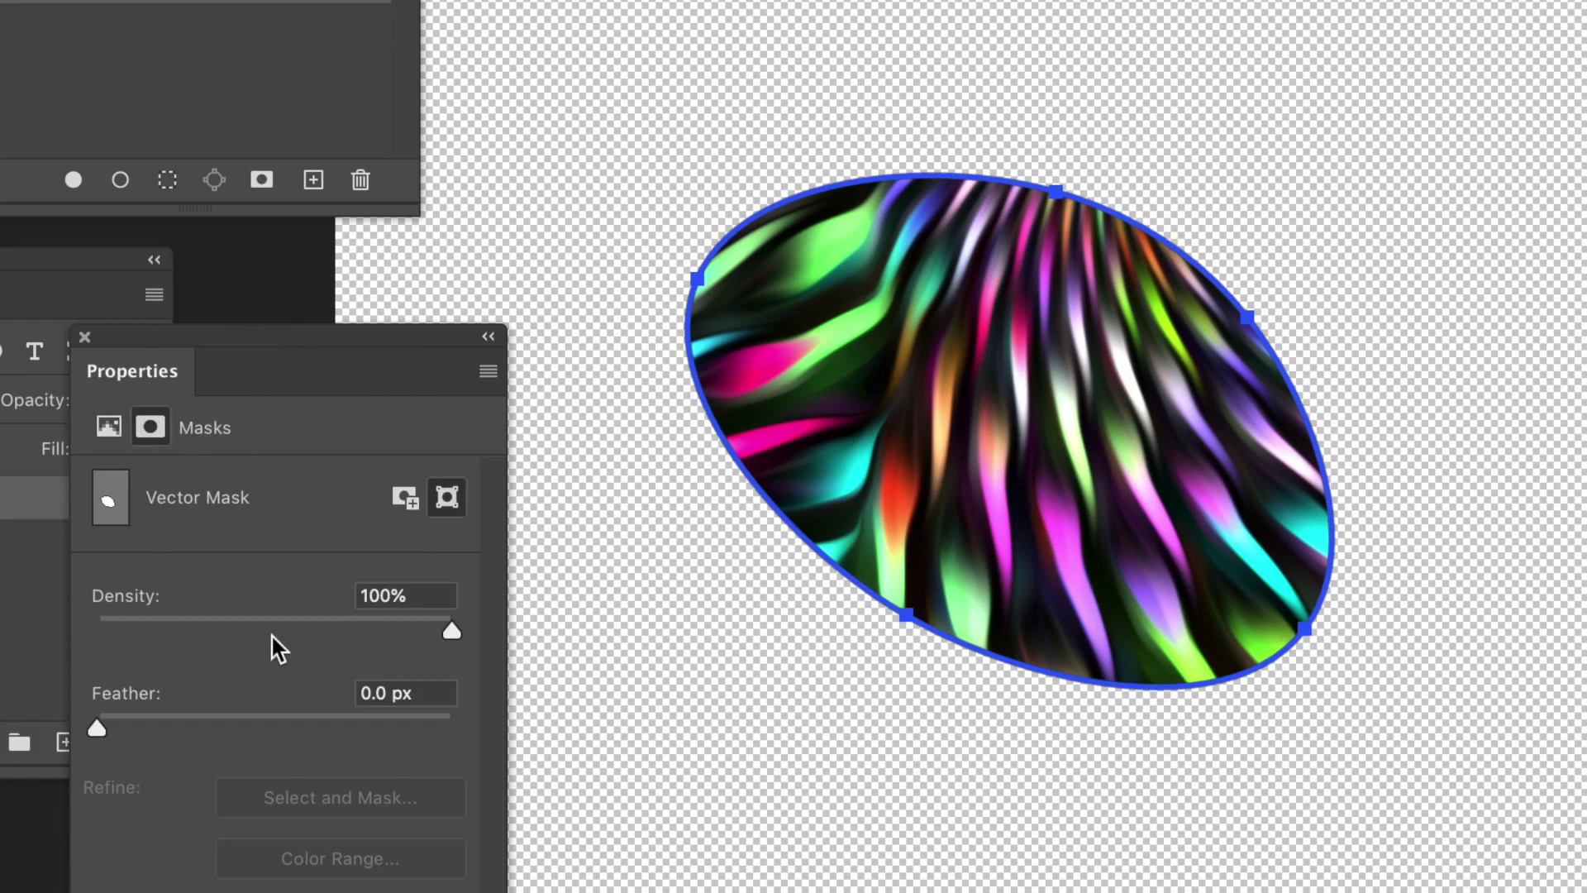
click(340, 618)
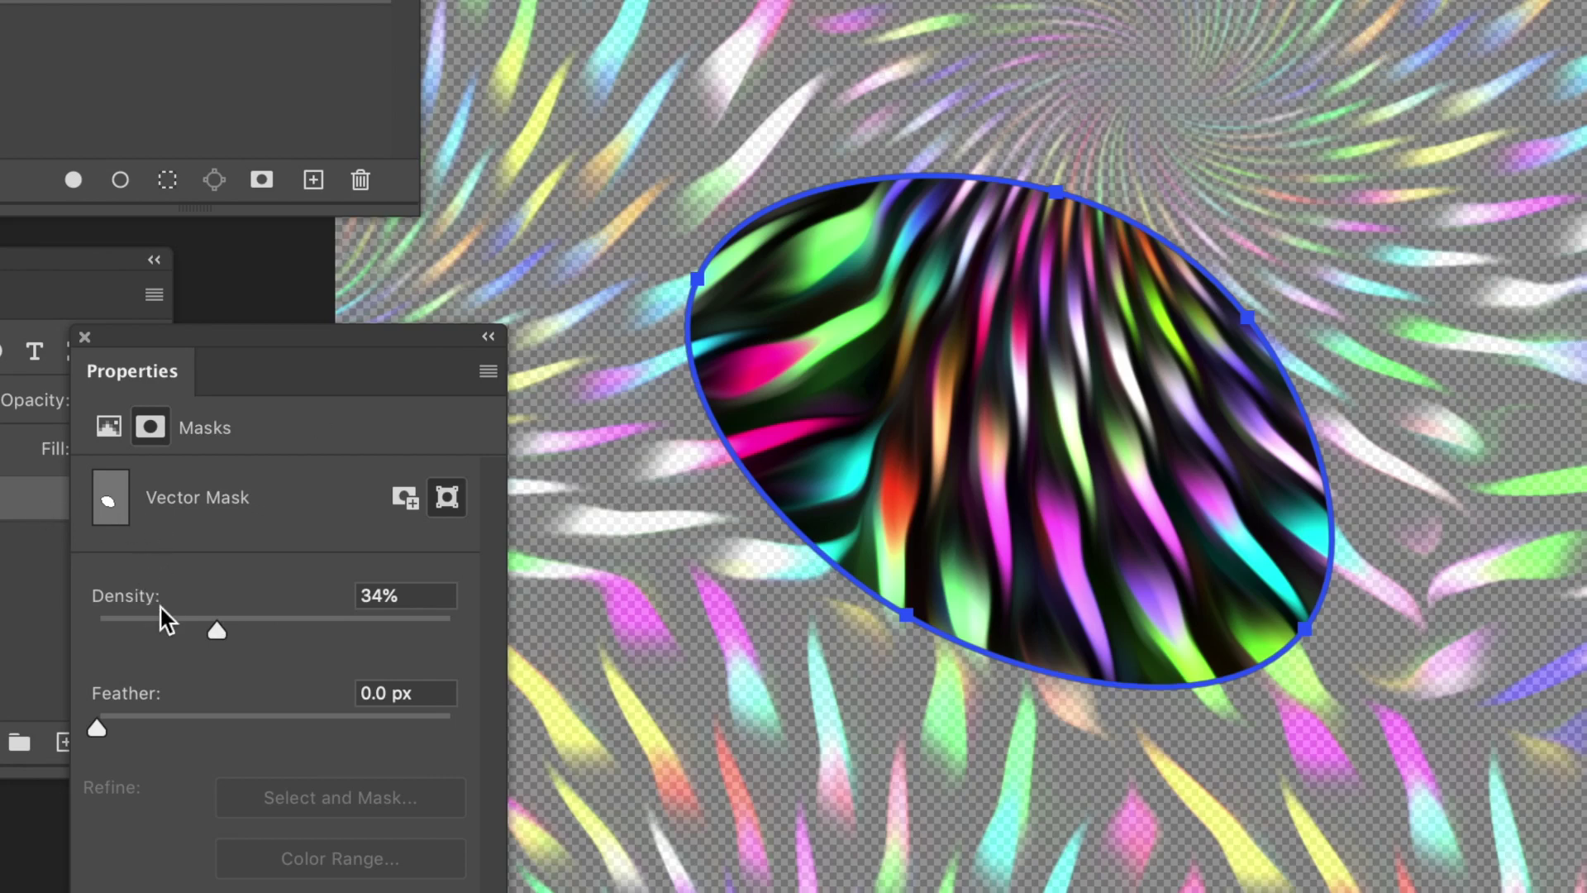
drag(142, 616, 76, 637)
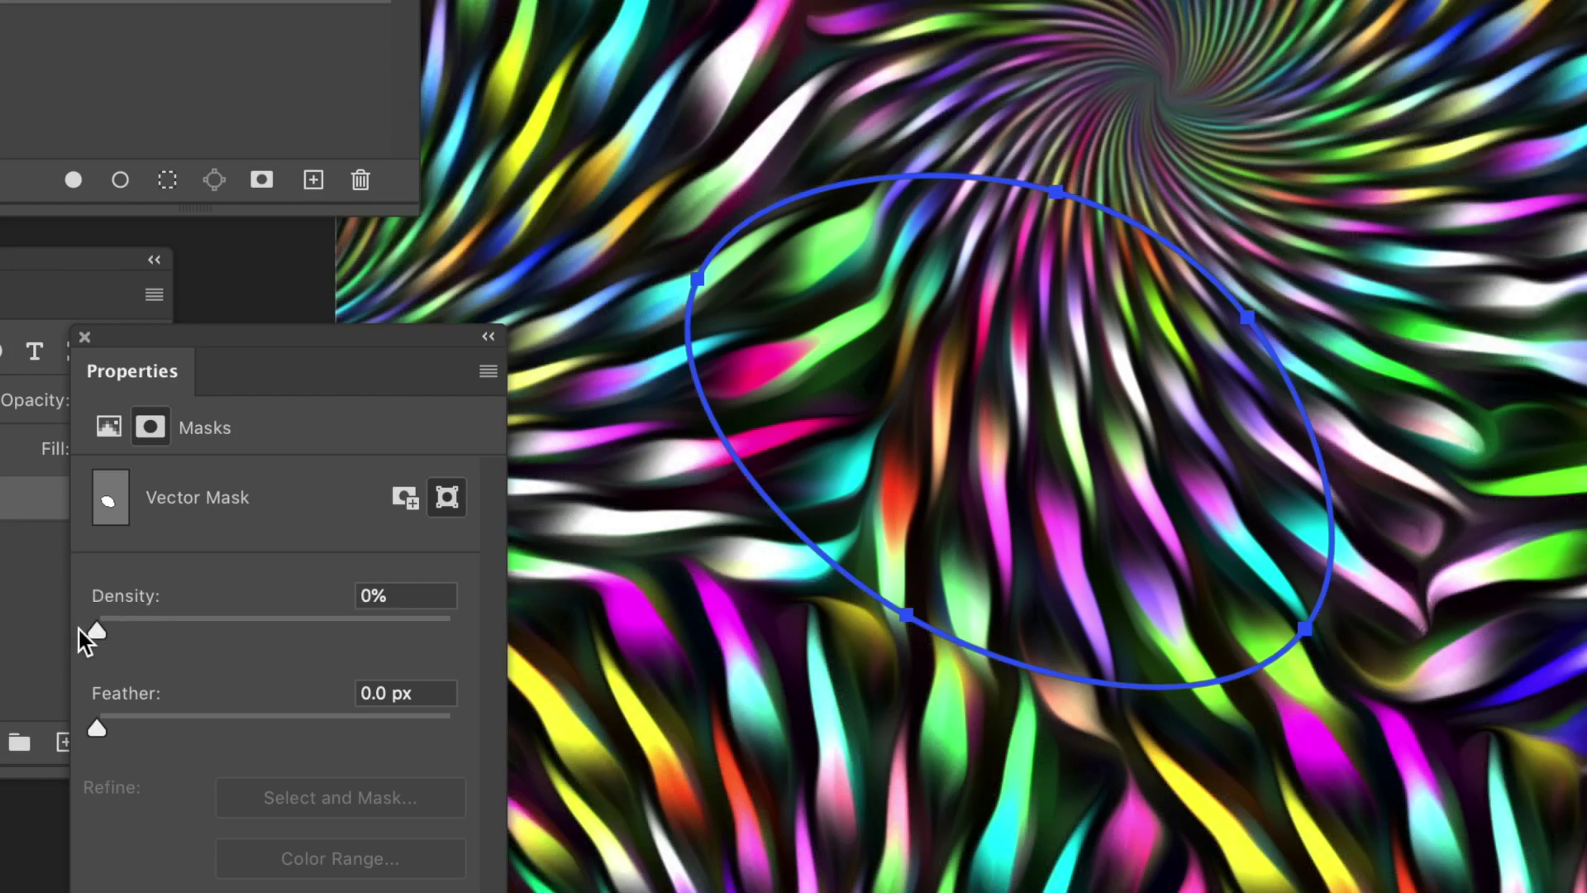
drag(115, 632, 480, 641)
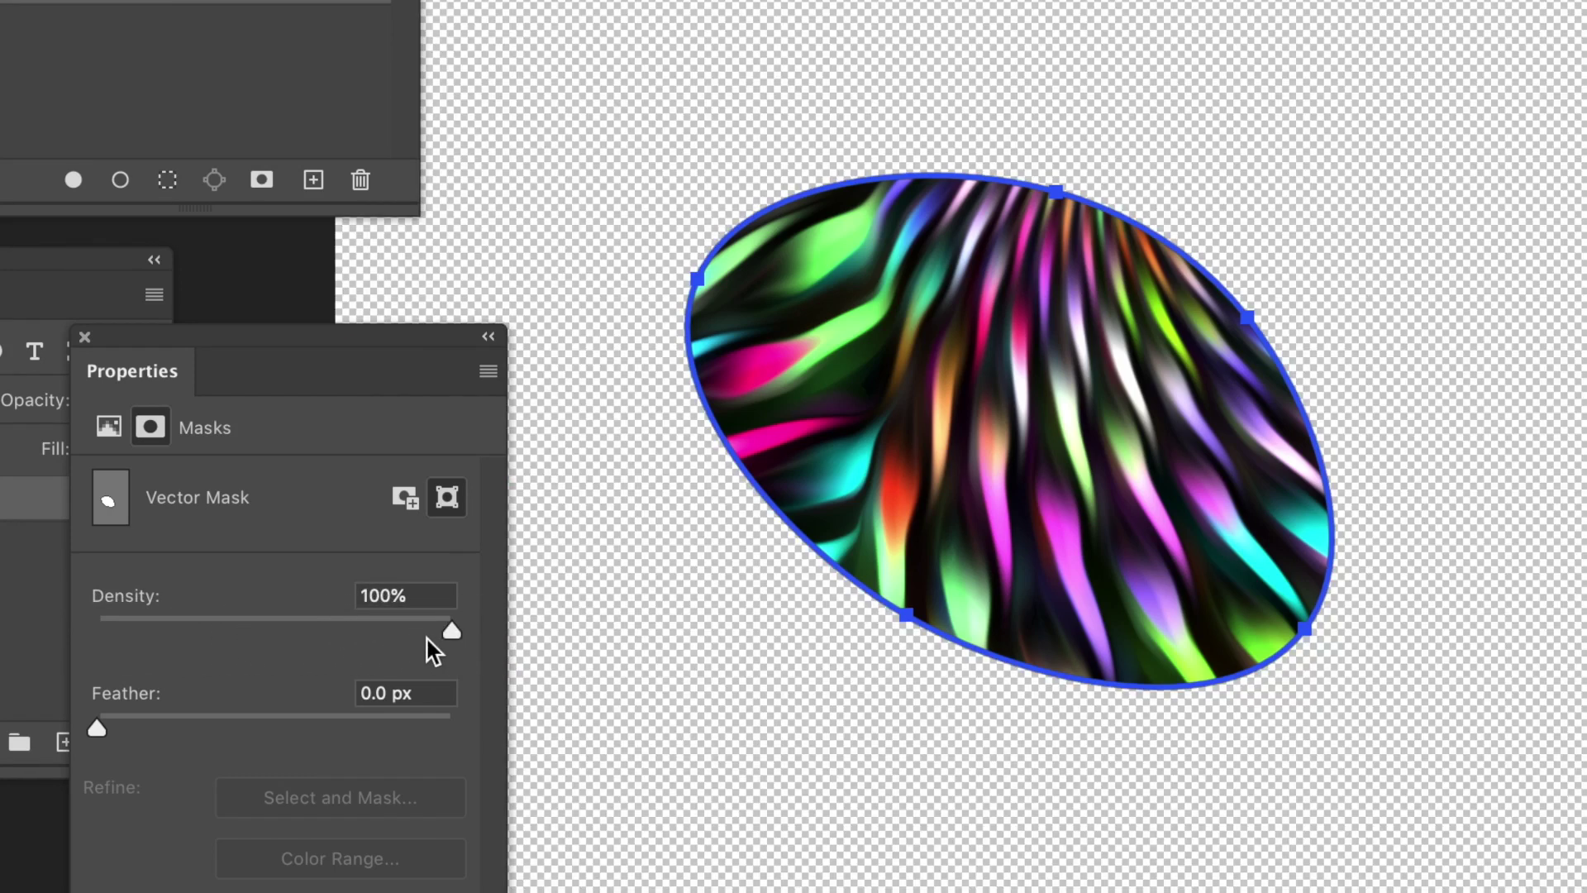
drag(385, 632, 300, 625)
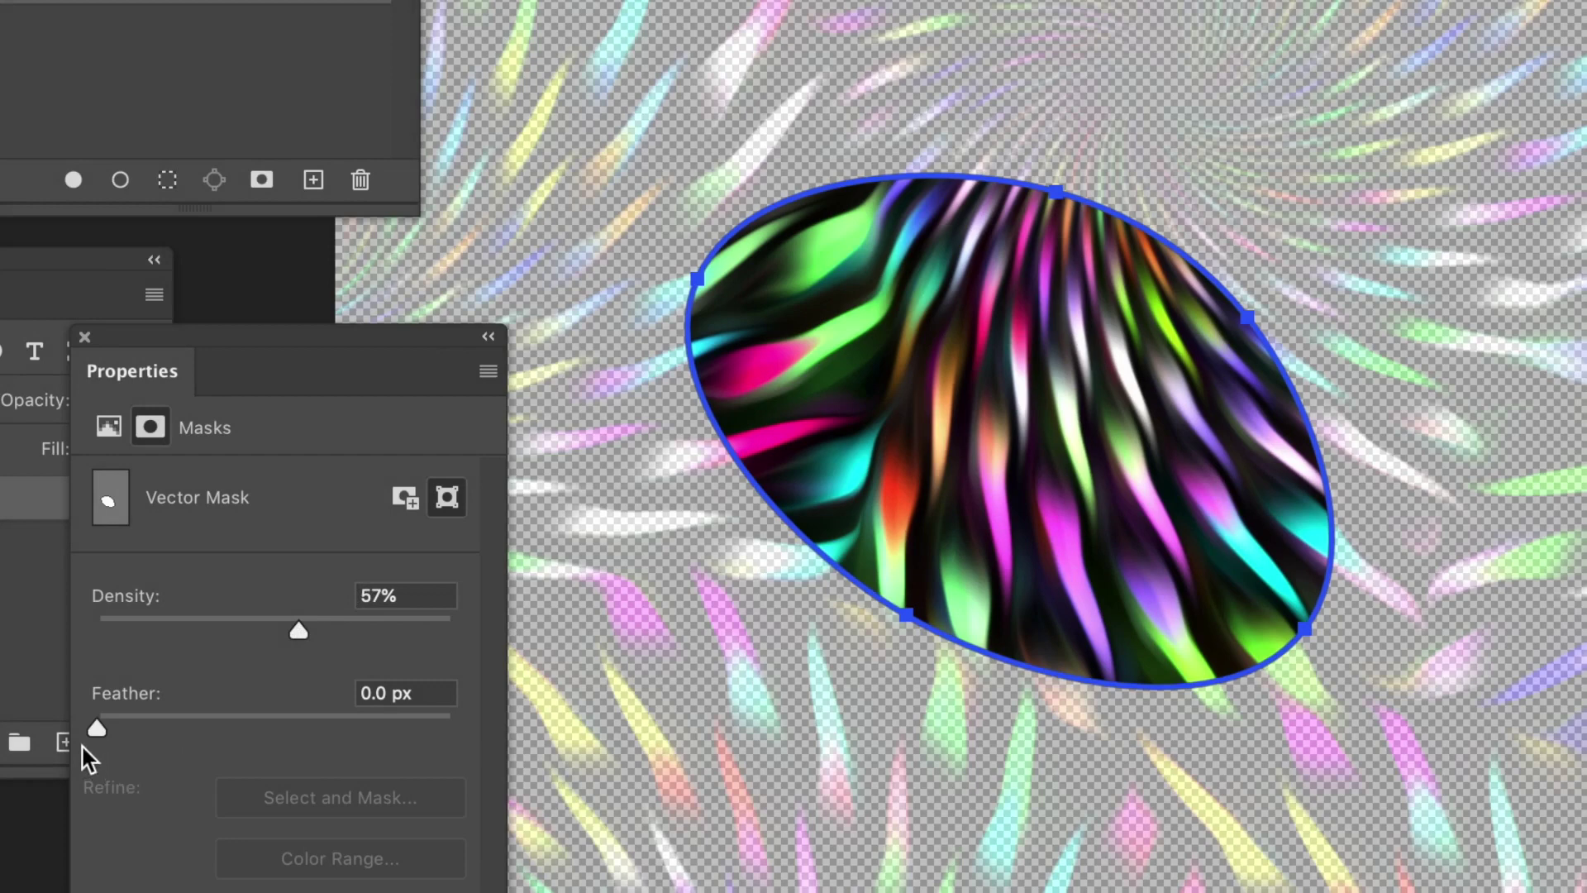
Set the vector mask's feather to 49.7 px and its density to 100%.
drag(186, 721, 276, 722)
drag(305, 633, 460, 624)
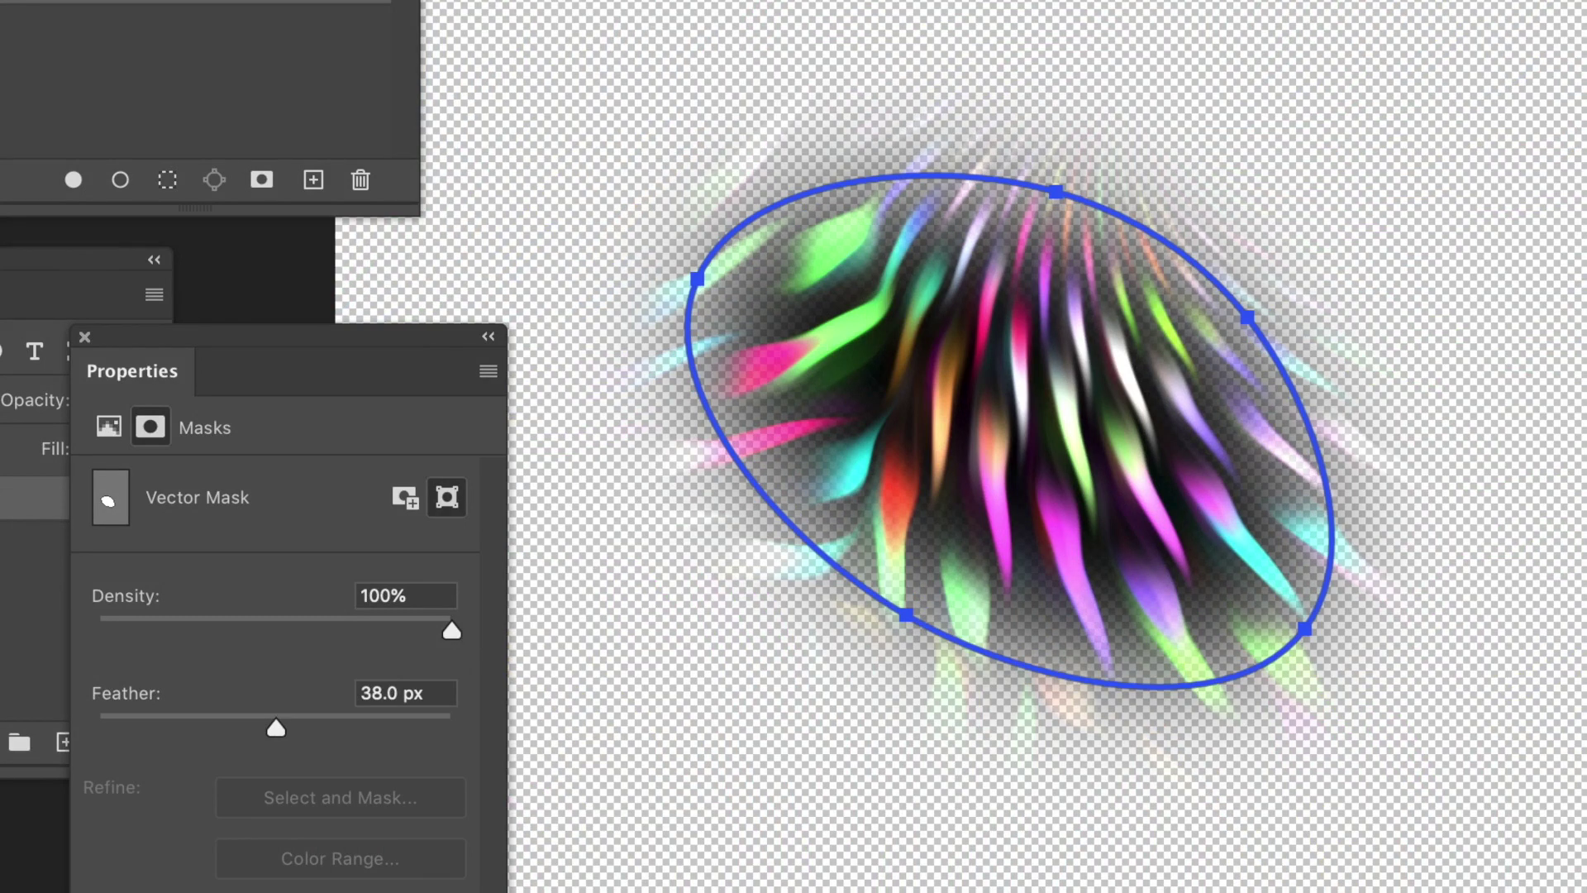
mouse_move(315, 716)
mouse_down()
mouse_move(336, 718)
mouse_move(258, 714)
mouse_move(291, 716)
mouse_up()
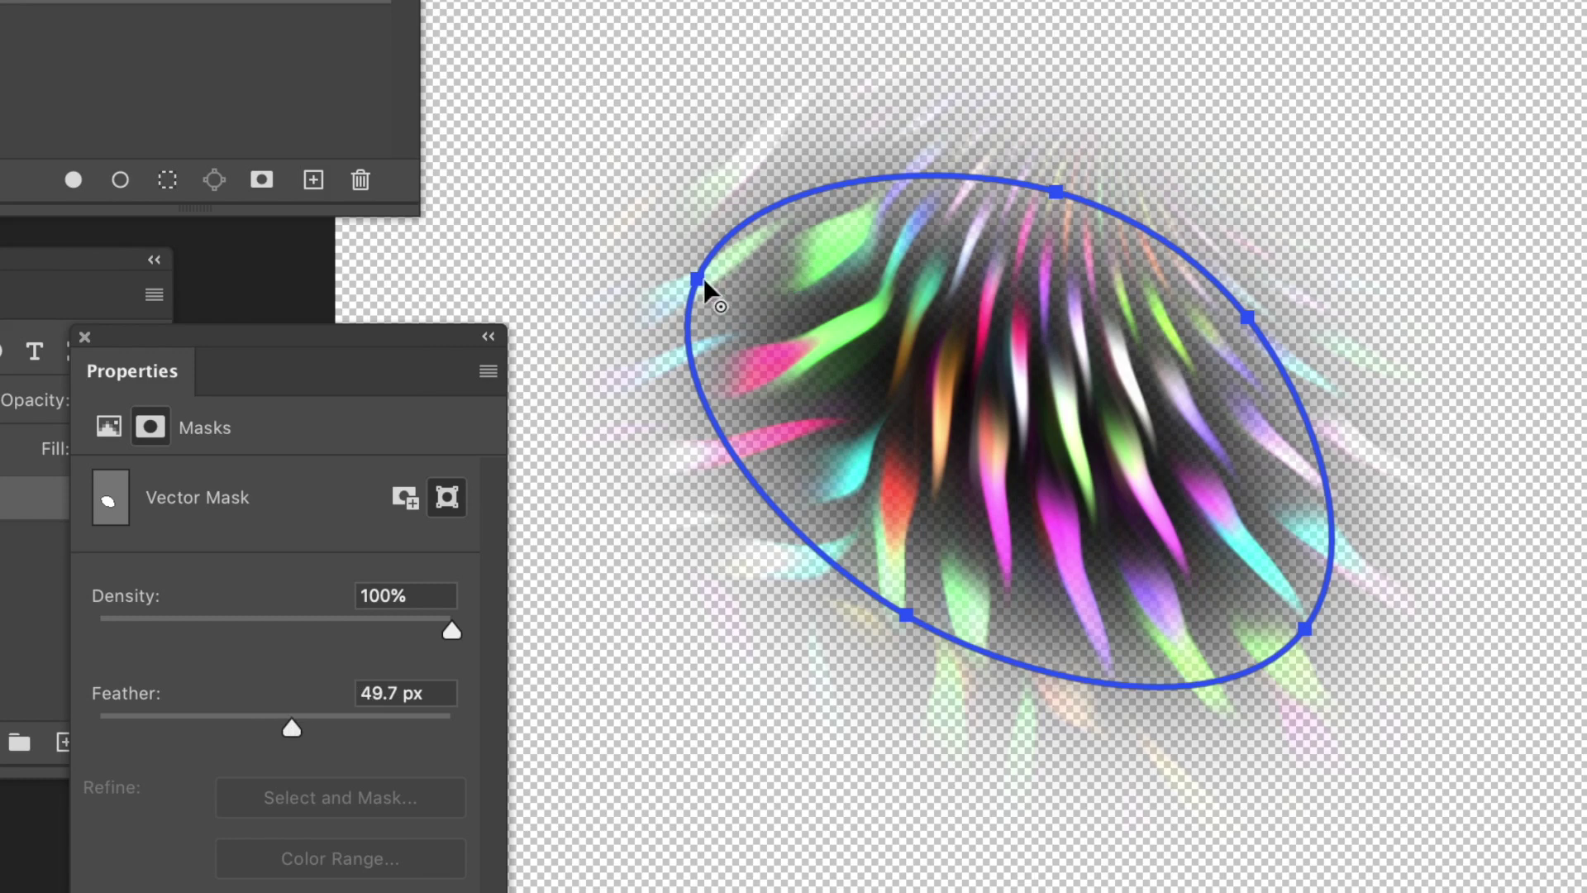
Reshape the oval mask path into a narrow form with a pointed upper end by moving two anchor points, and rasterize the vector mask.
drag(702, 276, 950, 0)
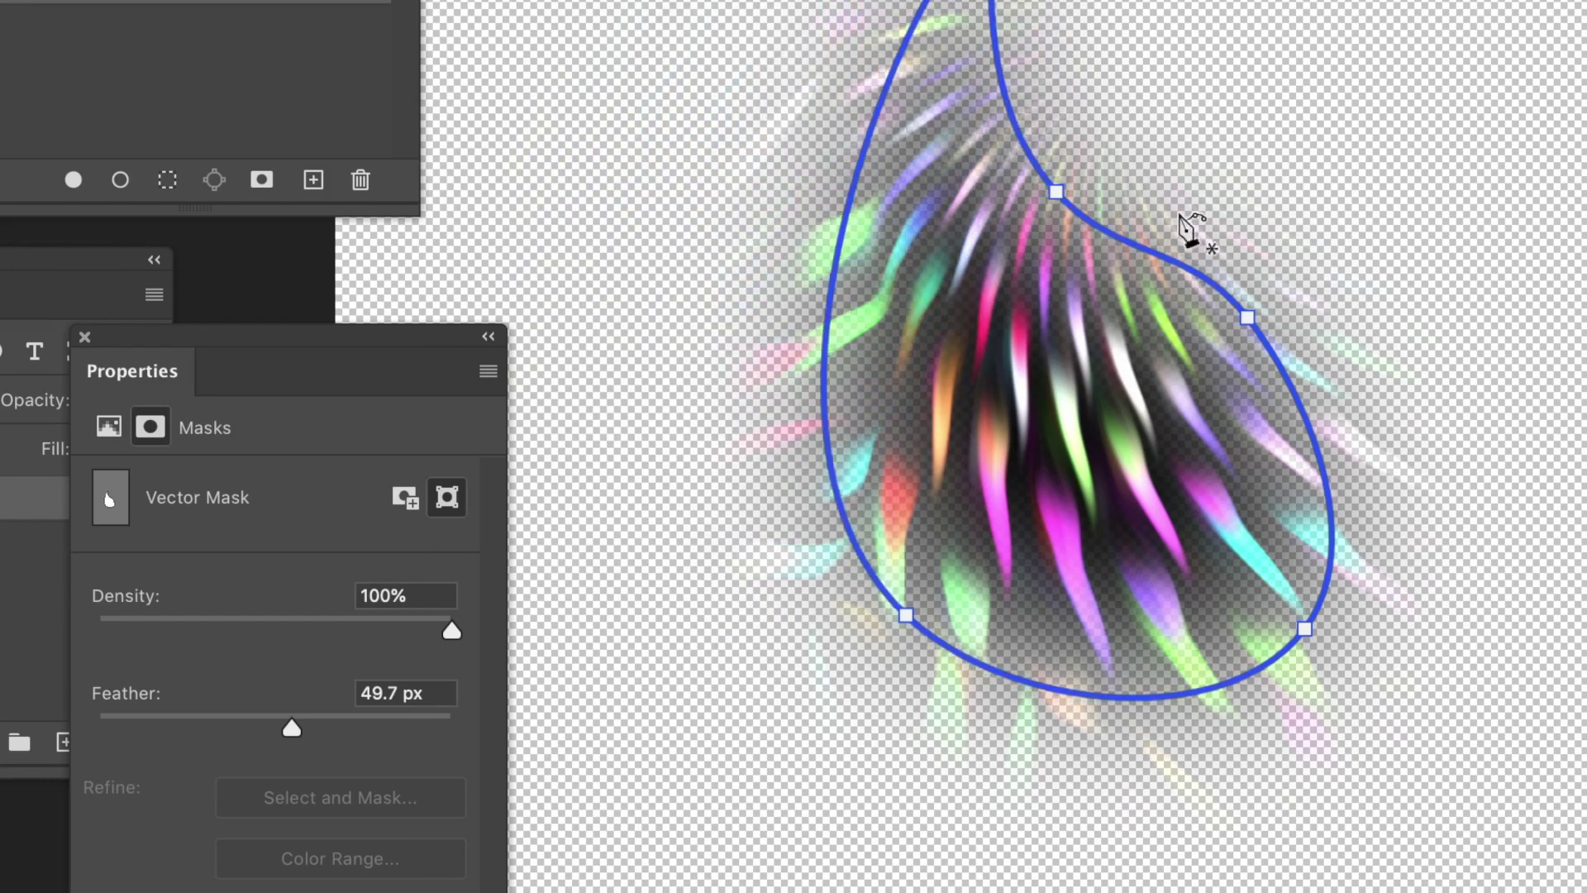
drag(1248, 320, 1203, 450)
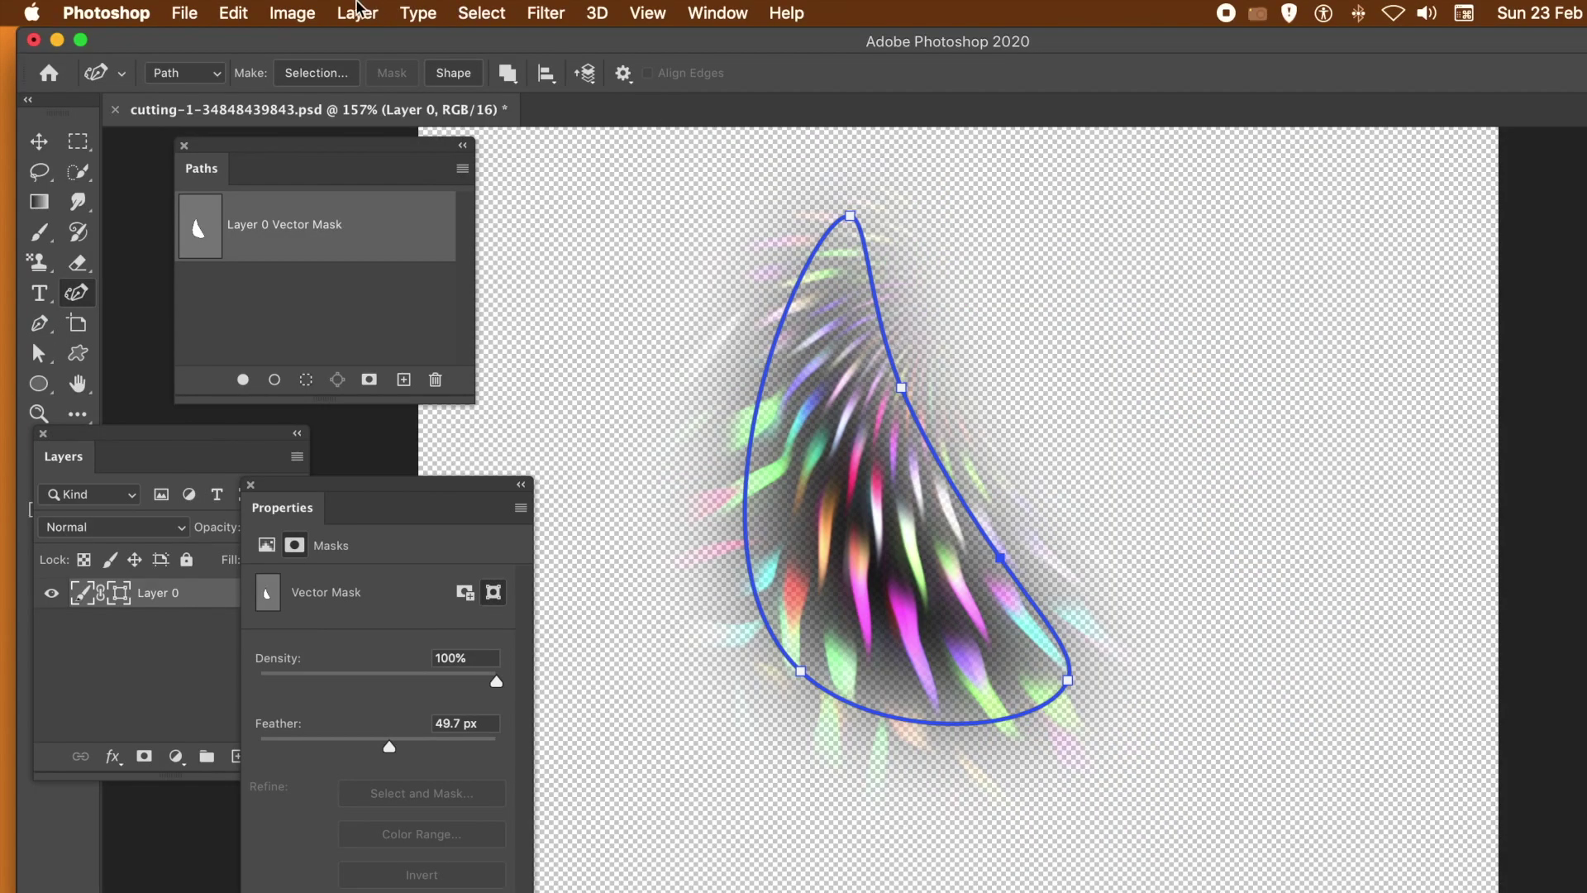
click(355, 11)
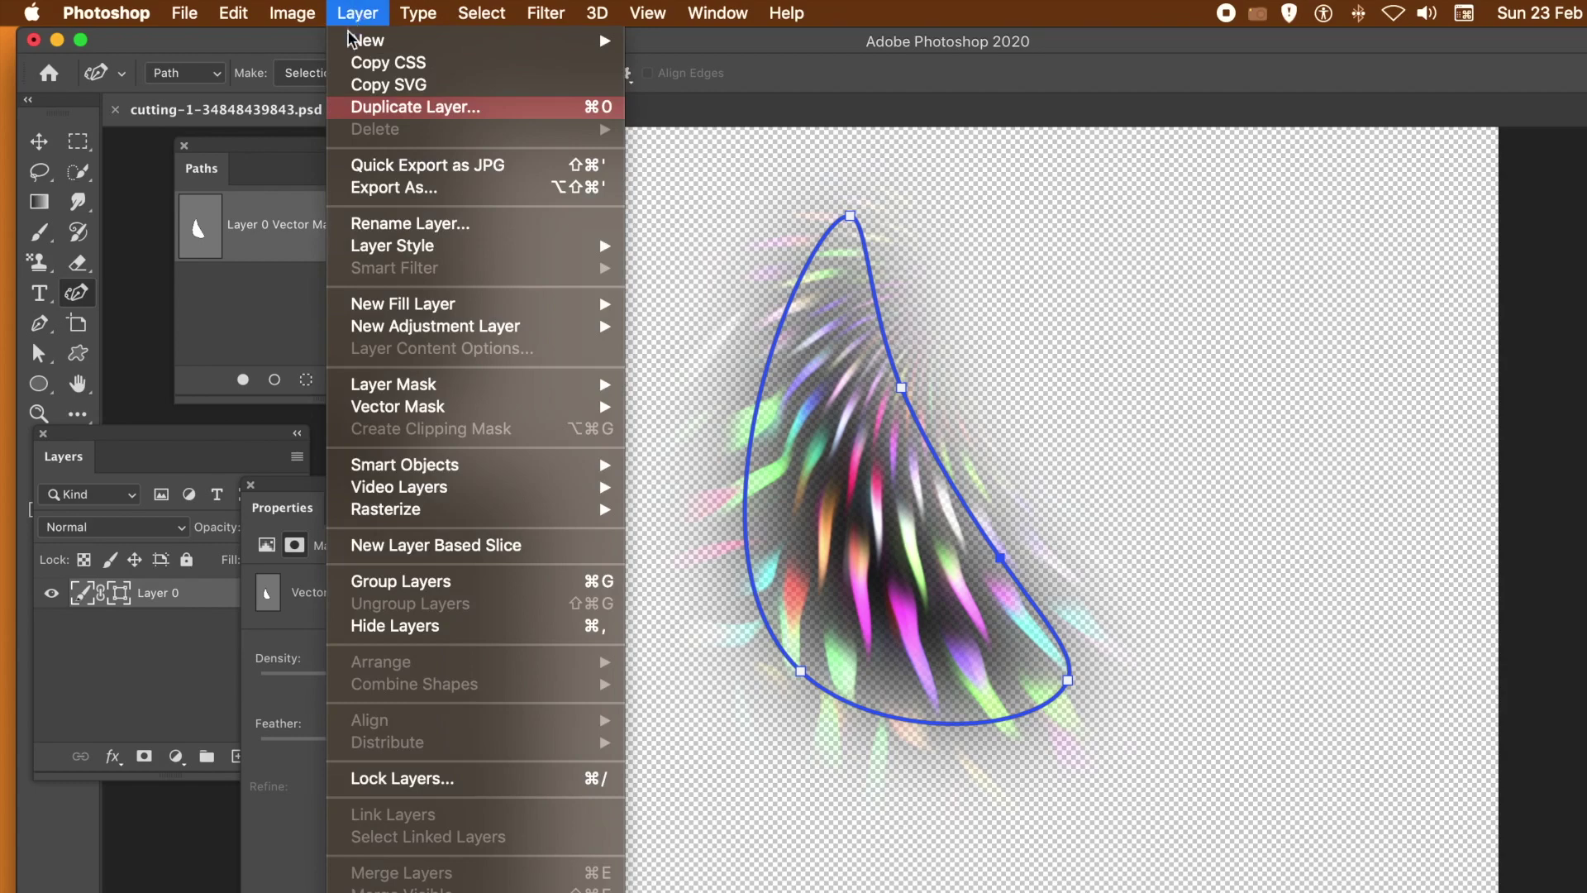
mouse_move(461, 518)
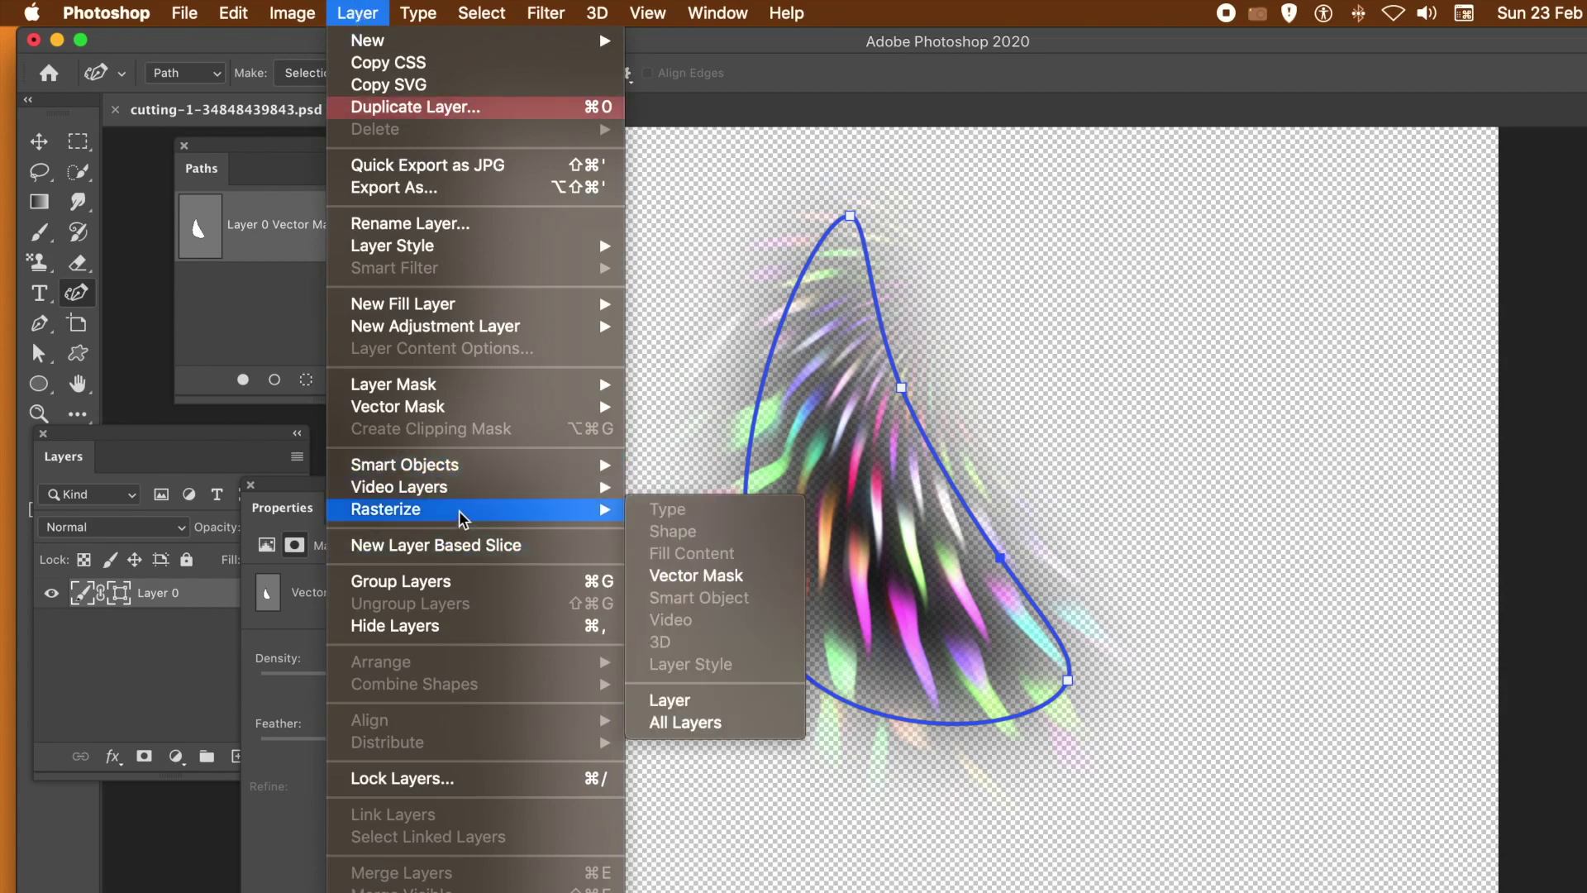
click(720, 583)
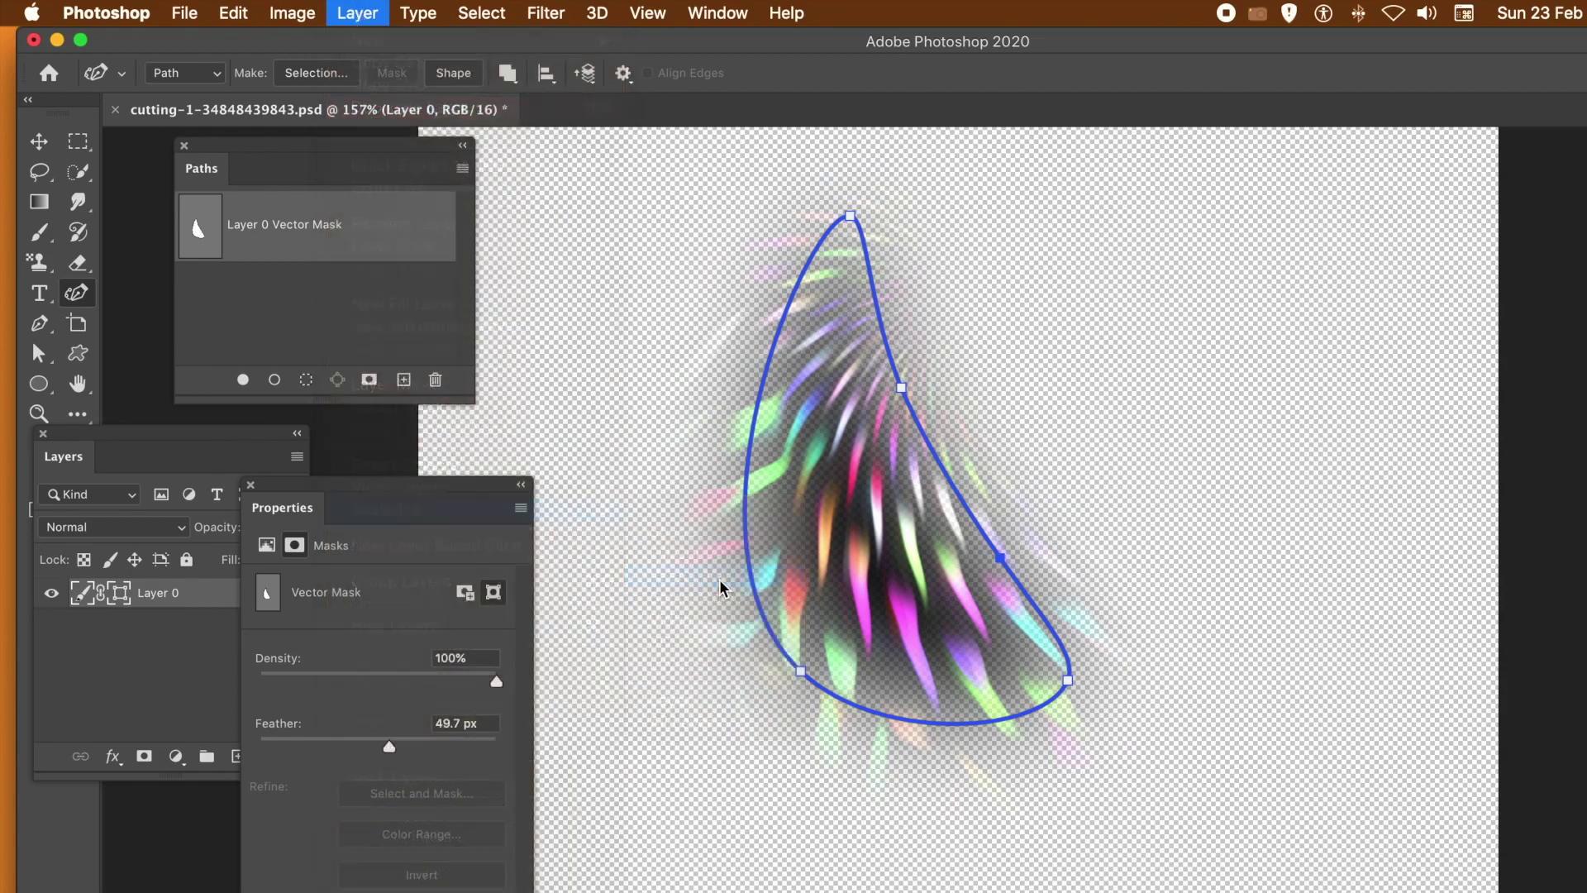
Duplicate the masked layer repeatedly with the Move tool, placing the copies offset and overlapping across the canvas.
click(37, 143)
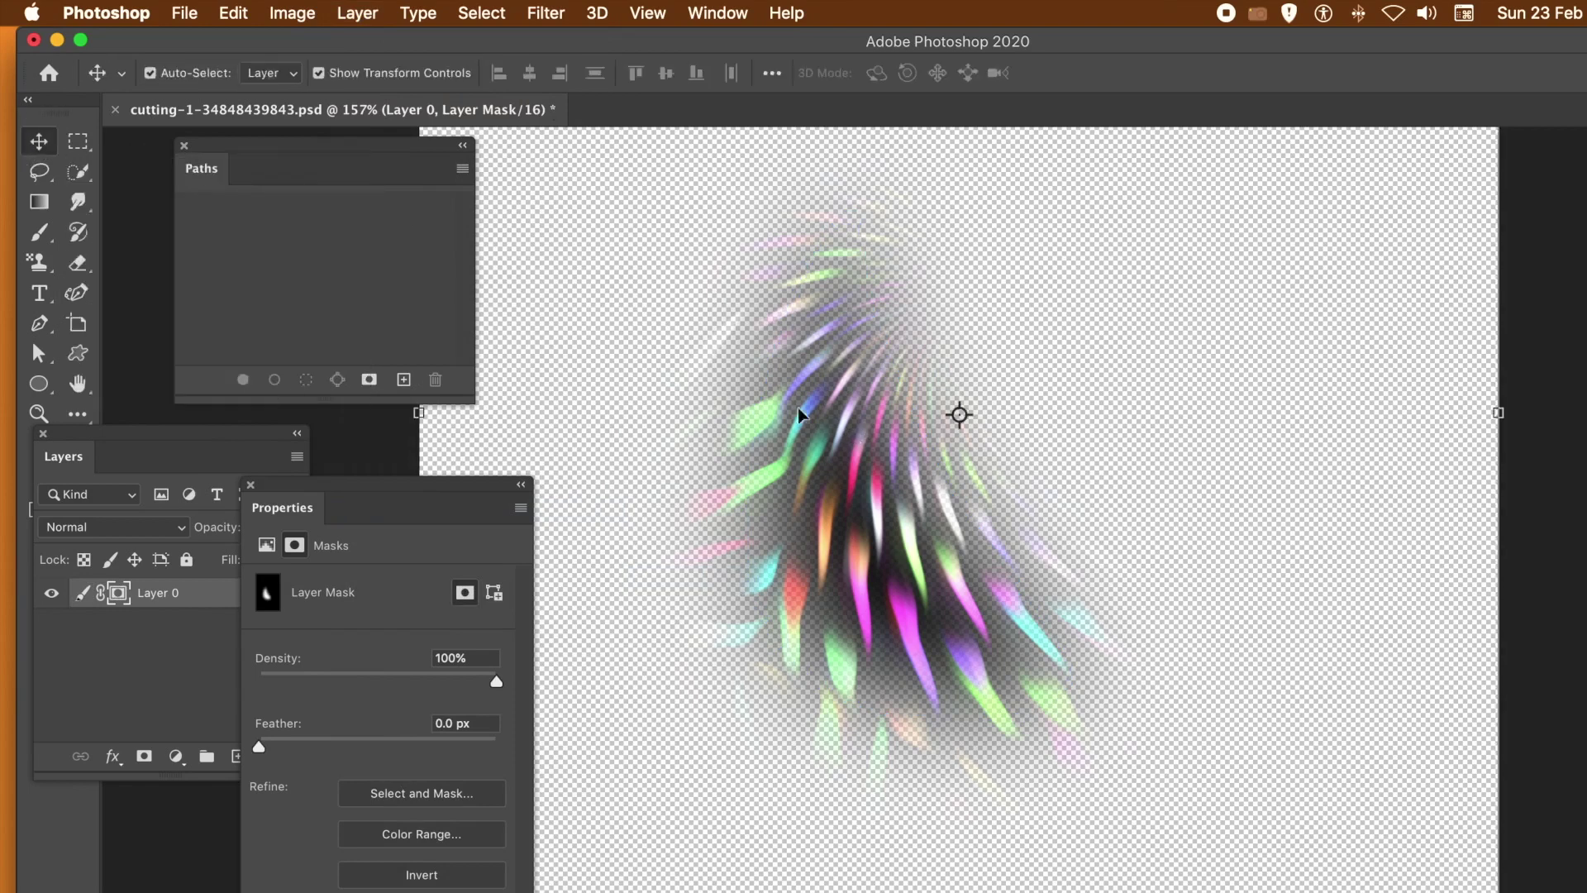
drag(830, 406, 919, 383)
drag(938, 480, 868, 729)
drag(827, 661, 798, 769)
alt+click(798, 769)
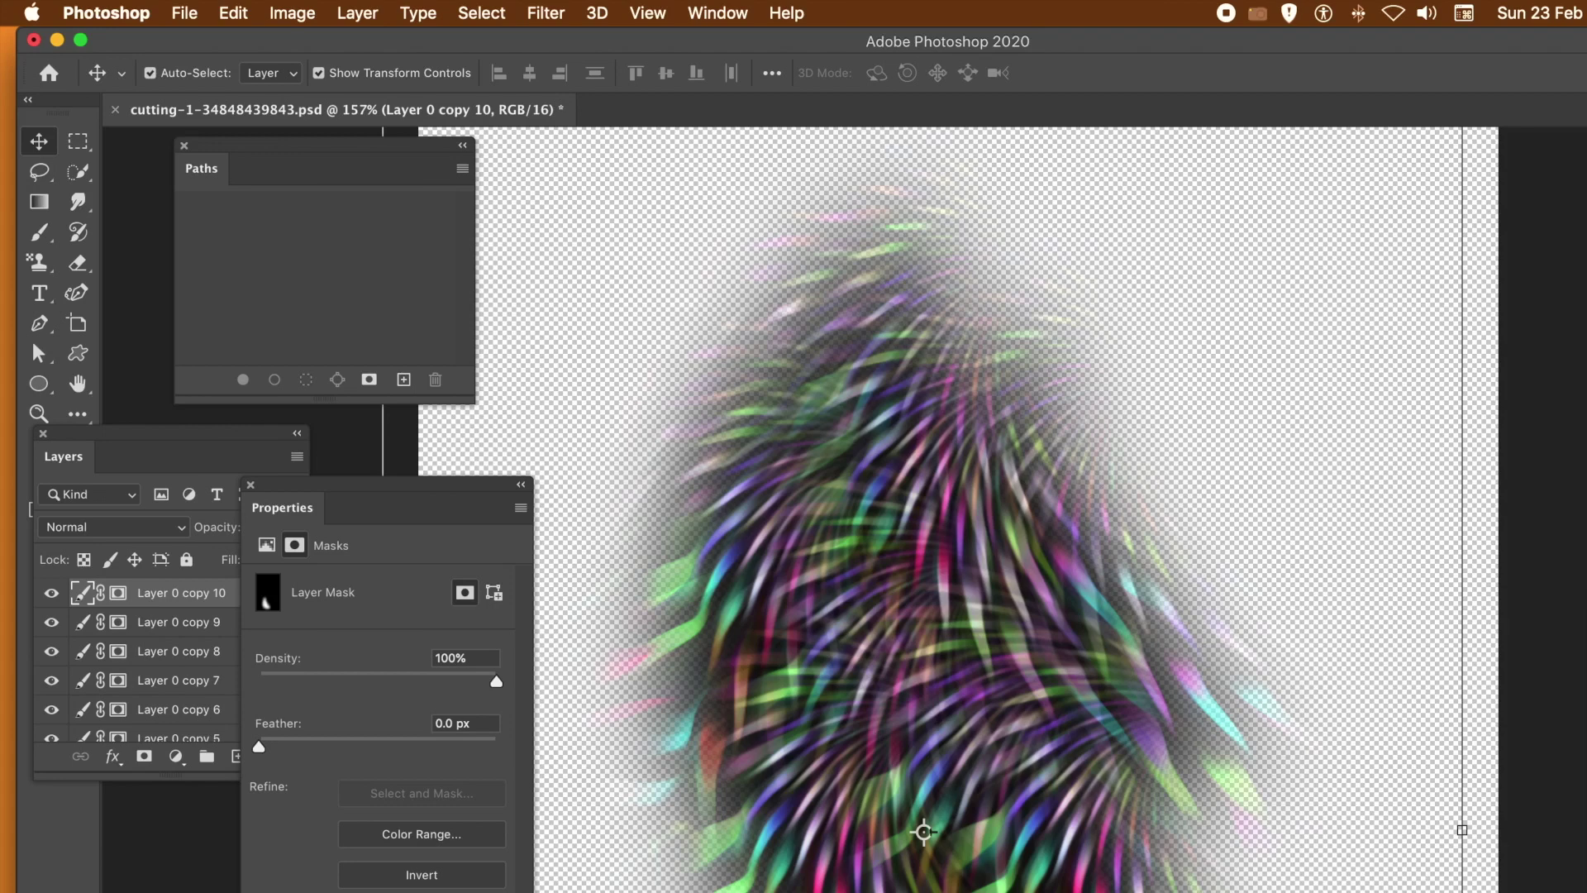
Undo the layer duplications back to the second copy.
key(ctrl+alt+z)
key(ctrl+alt+z)
key(ctrl+alt+z)
key(ctrl+alt+z)
key(ctrl+alt+z)
key(ctrl+alt+z)
key(ctrl+alt+z)
key(ctrl+alt+z)
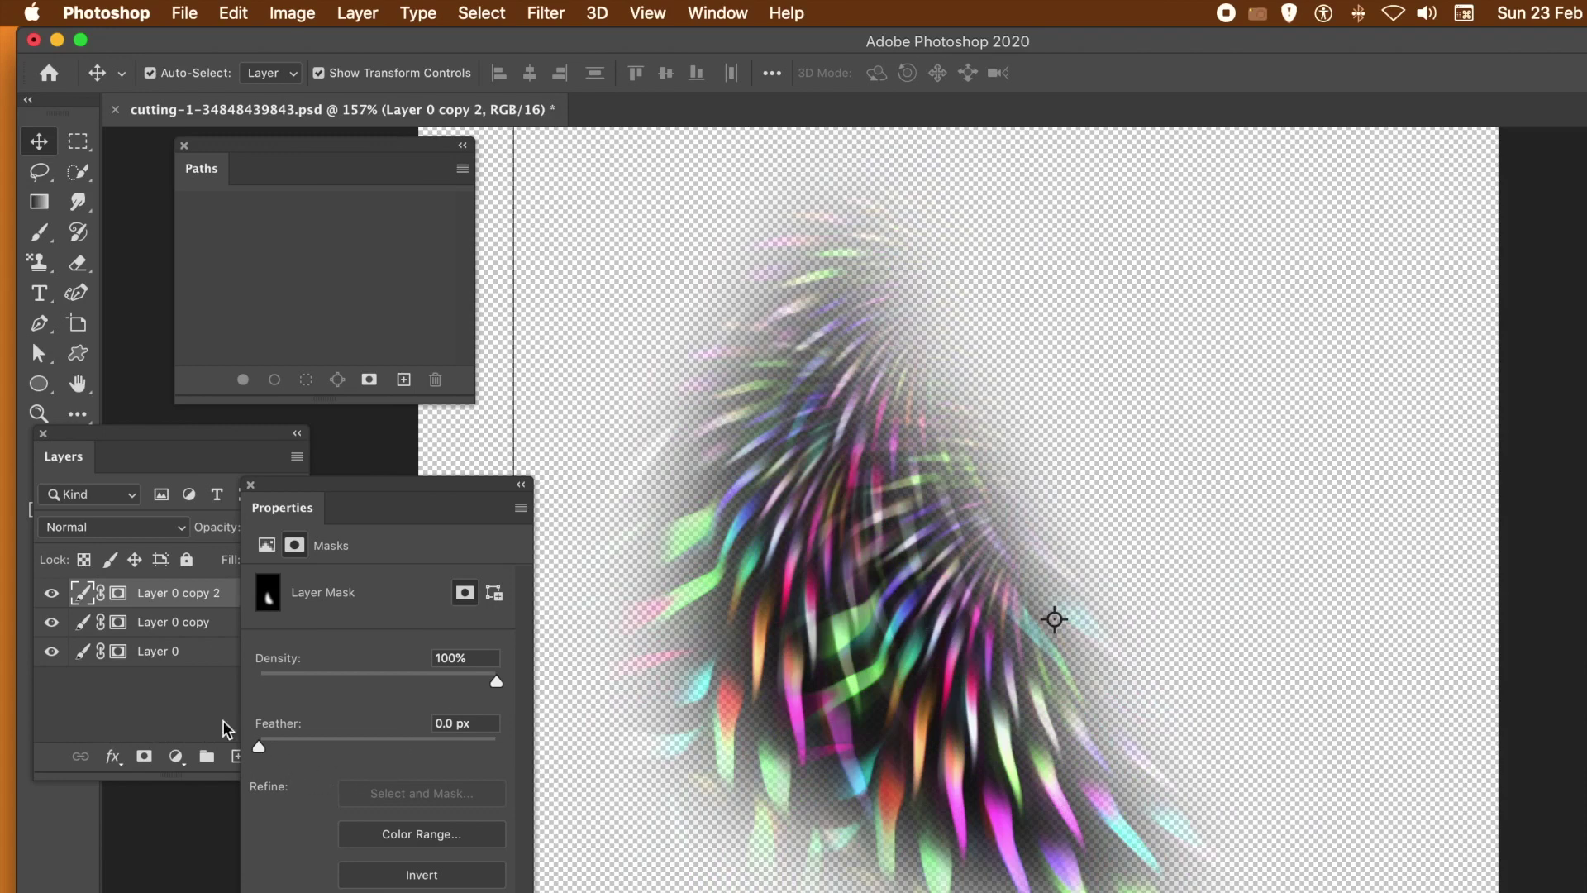
Delete the layers Layer 0 copy 2 and Layer 0 copy.
click(163, 622)
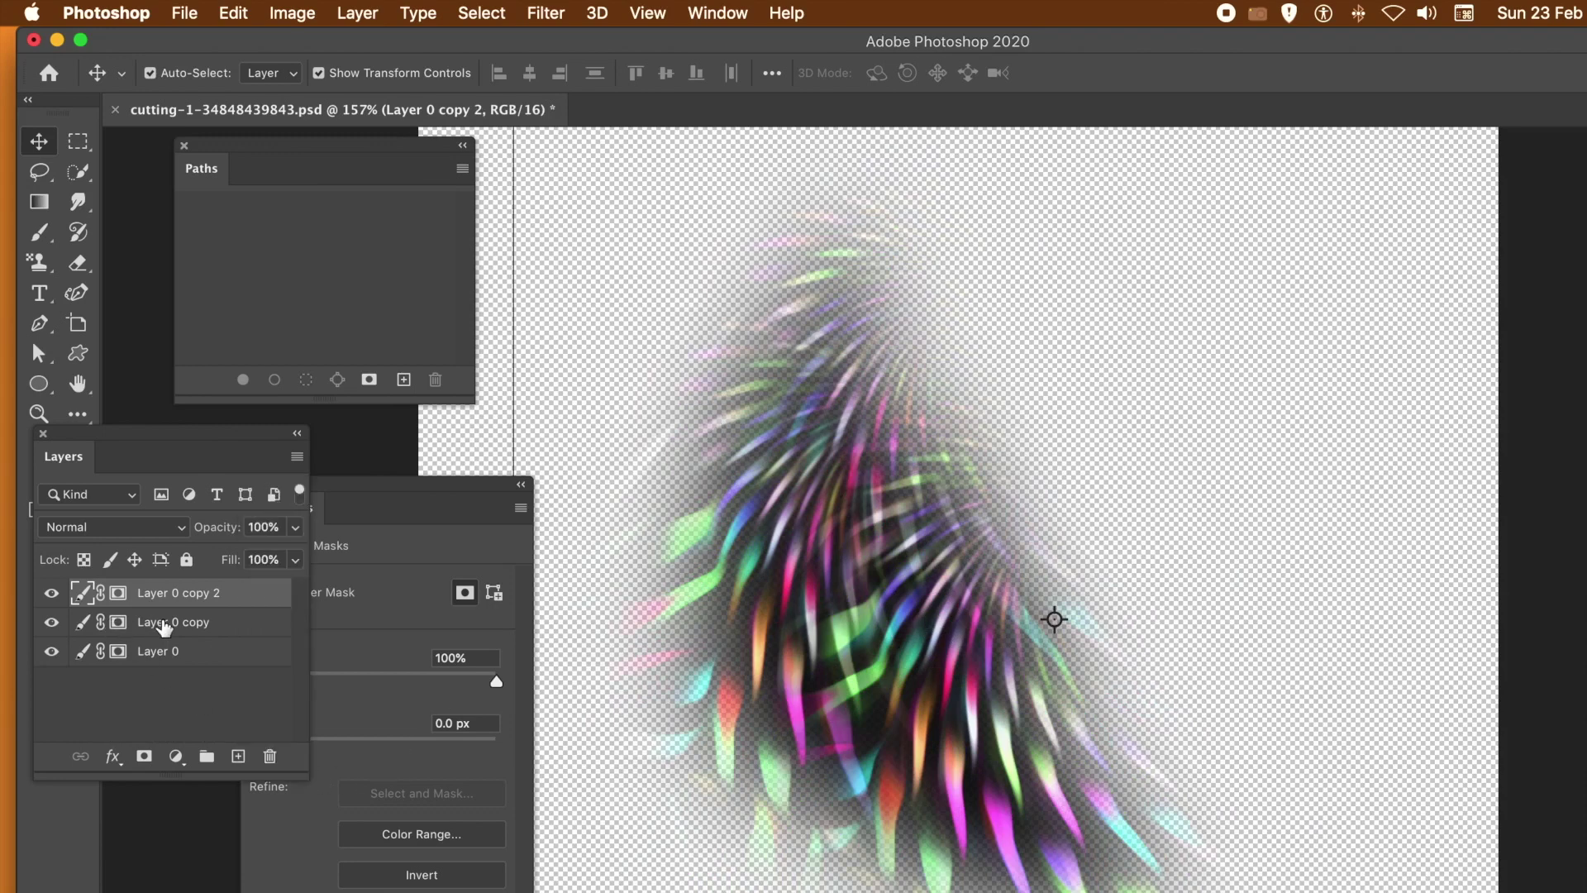
click(201, 595)
key(BackSpace)
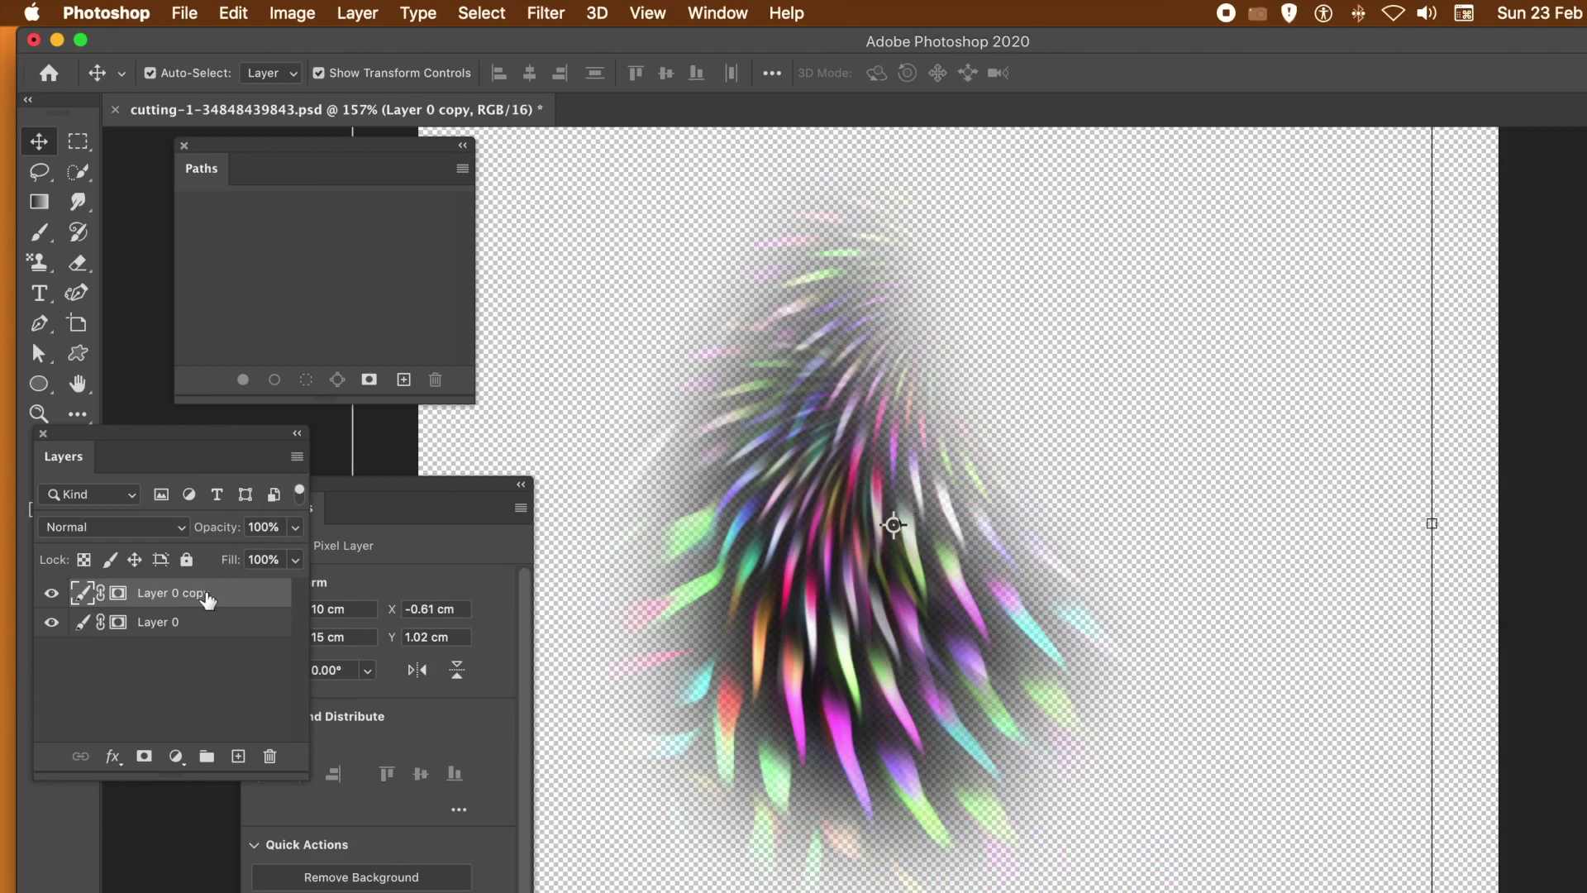
key(BackSpace)
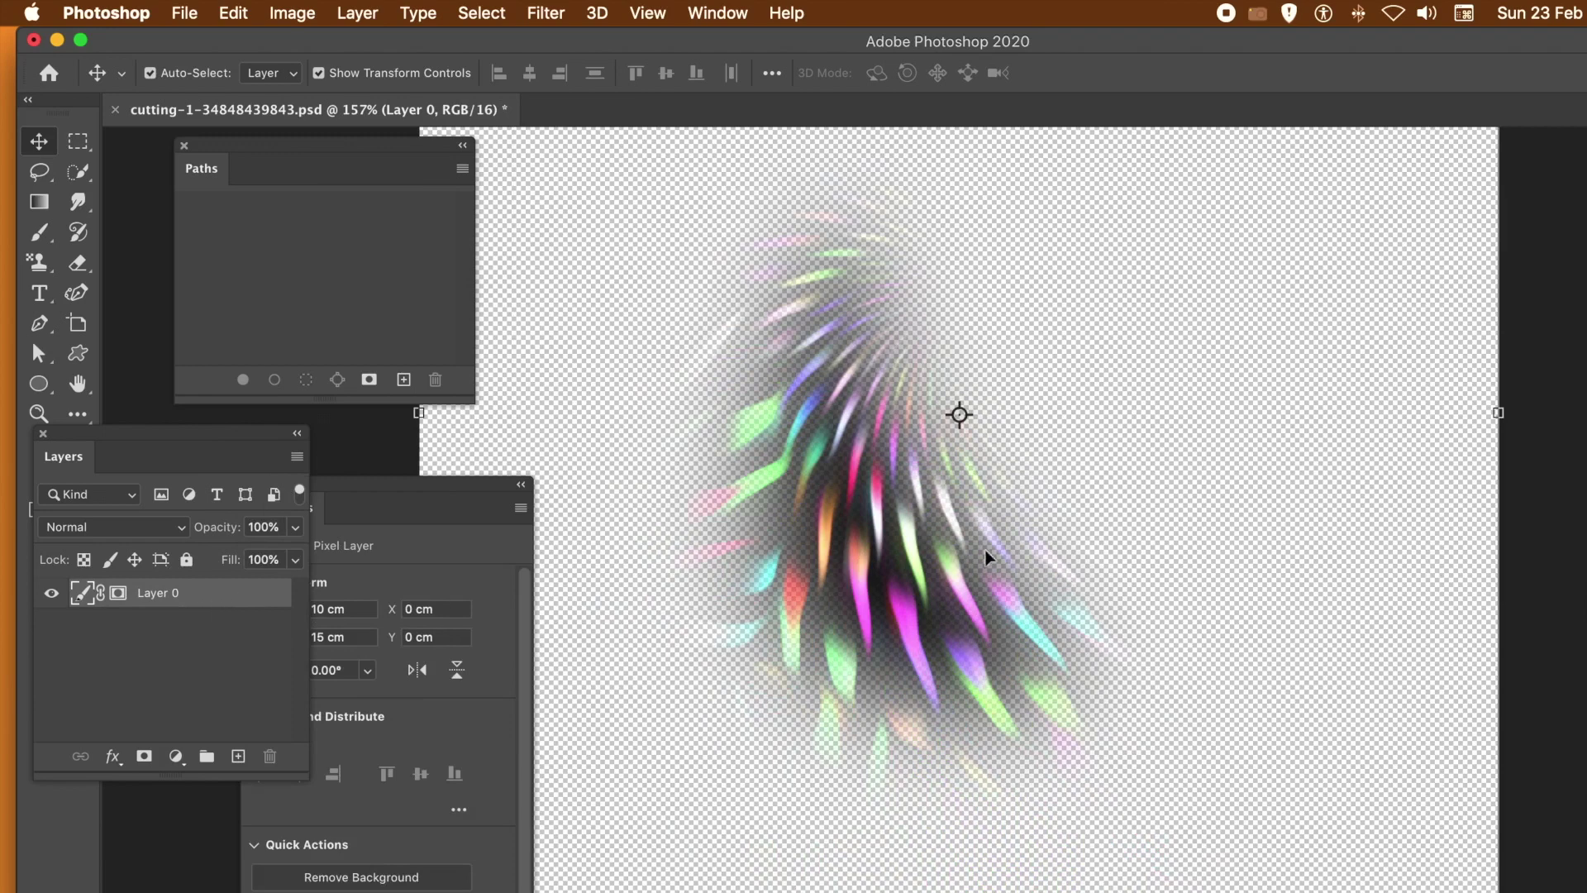
Define the masked artwork as a pattern under the name cutting-1-34848439843.psd.
click(249, 8)
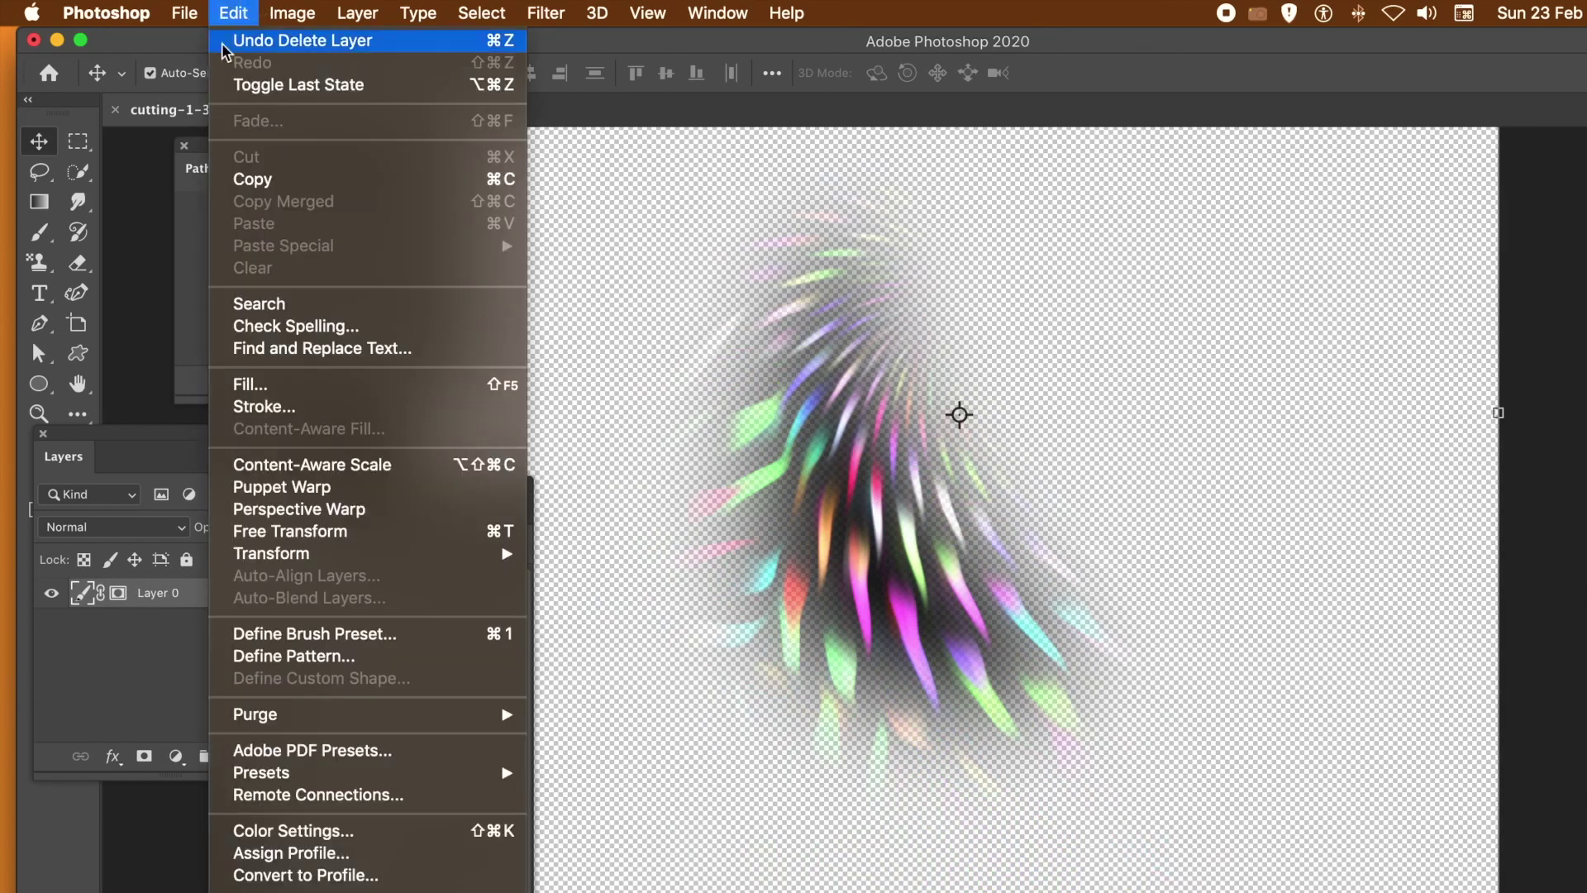
click(285, 665)
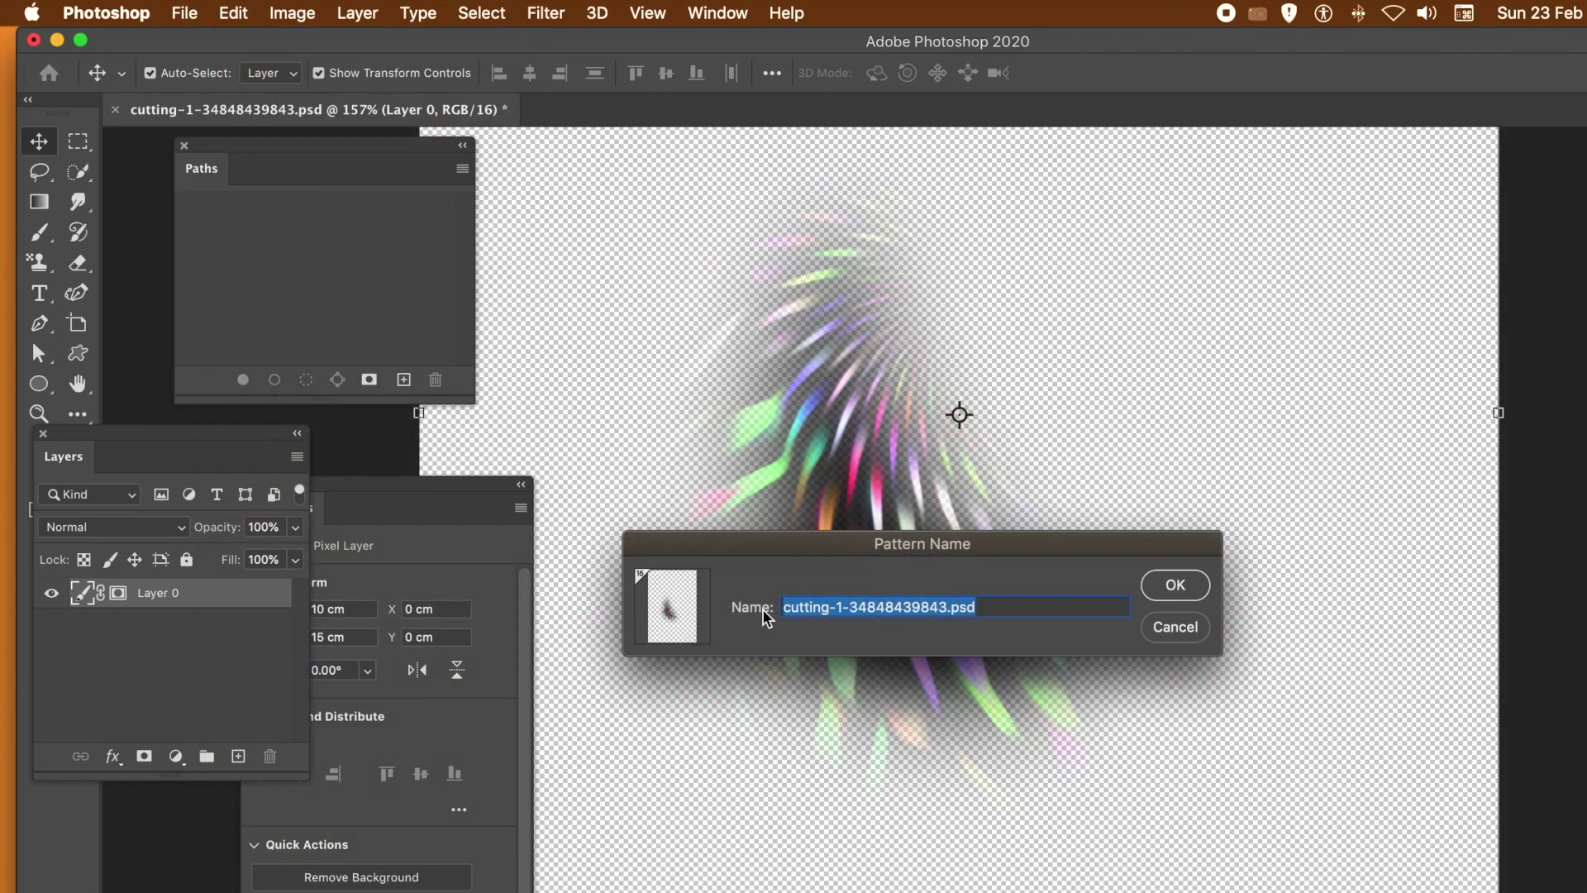
click(1178, 587)
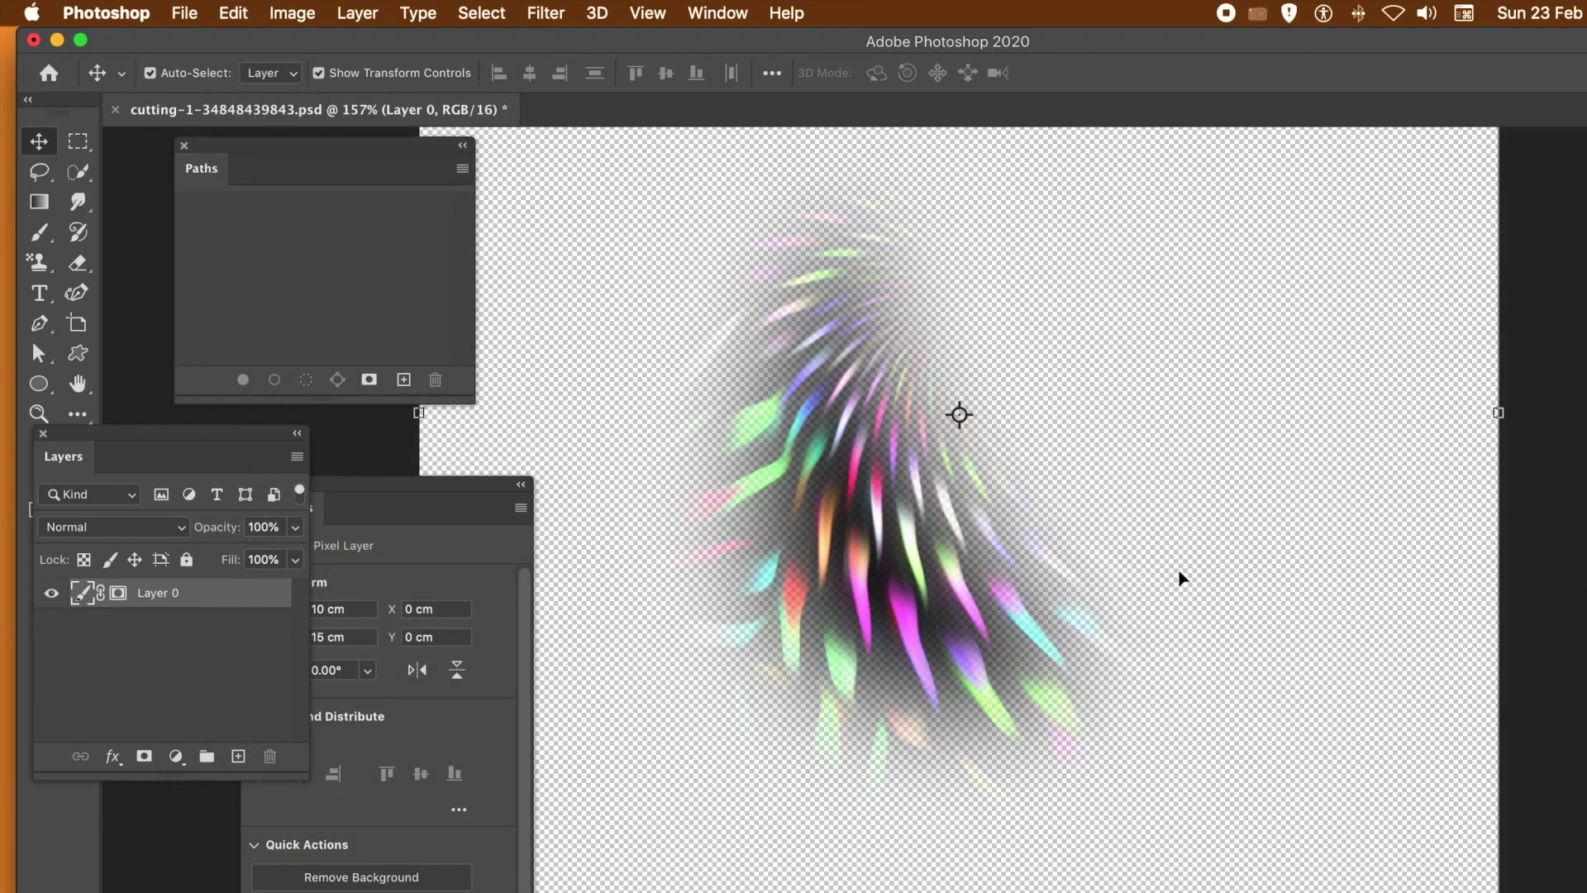
Set up a Fill on Layer 0 with Pattern contents, choosing the newly defined feathered artwork as the custom pattern.
click(239, 13)
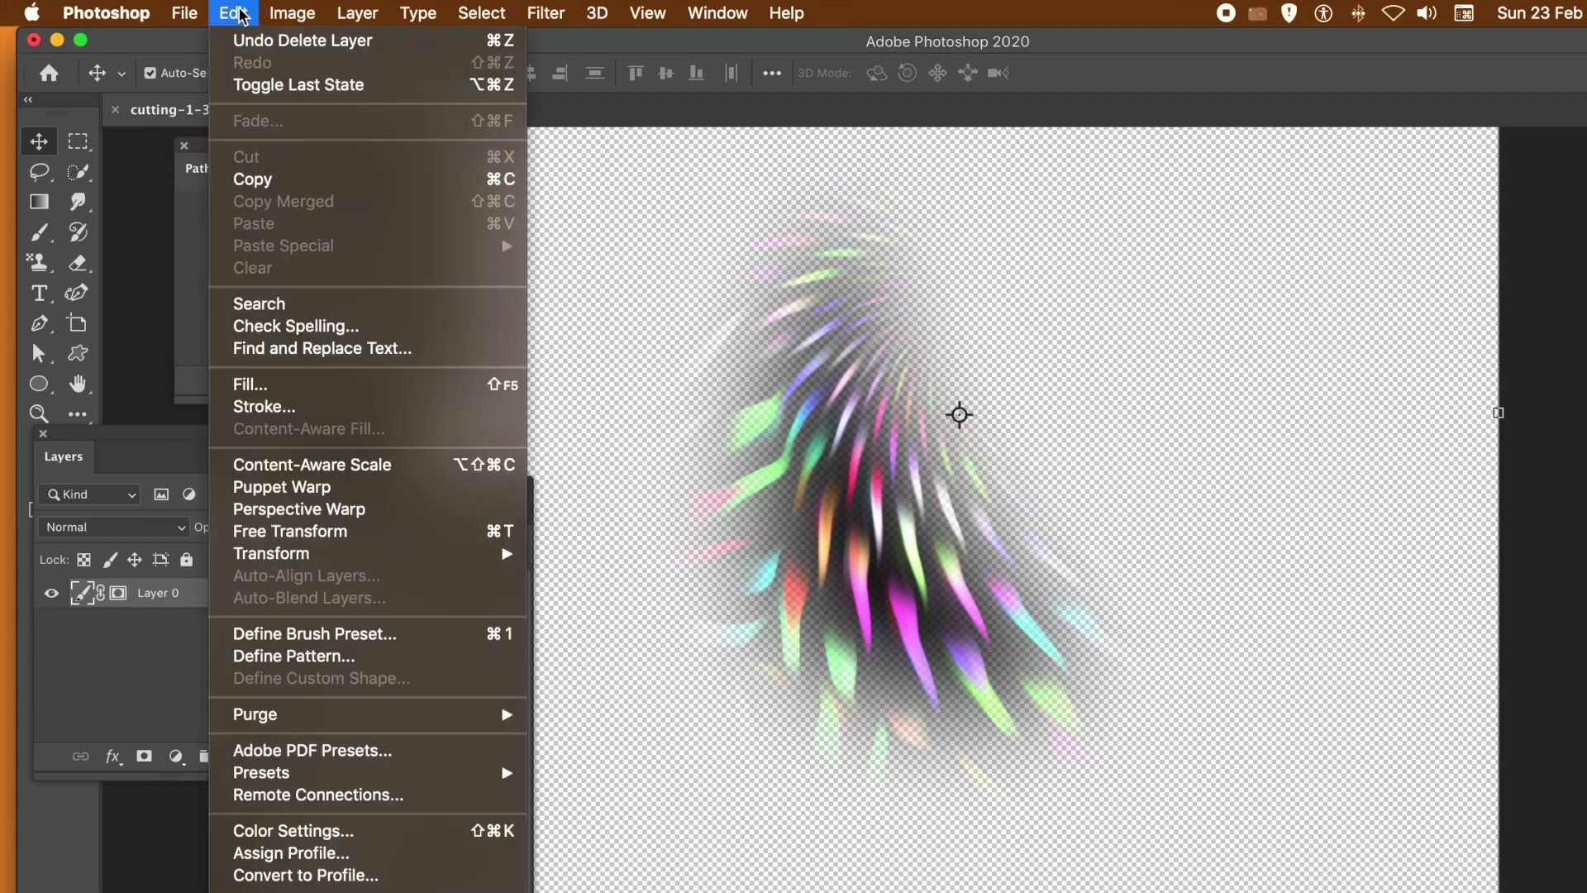
click(270, 388)
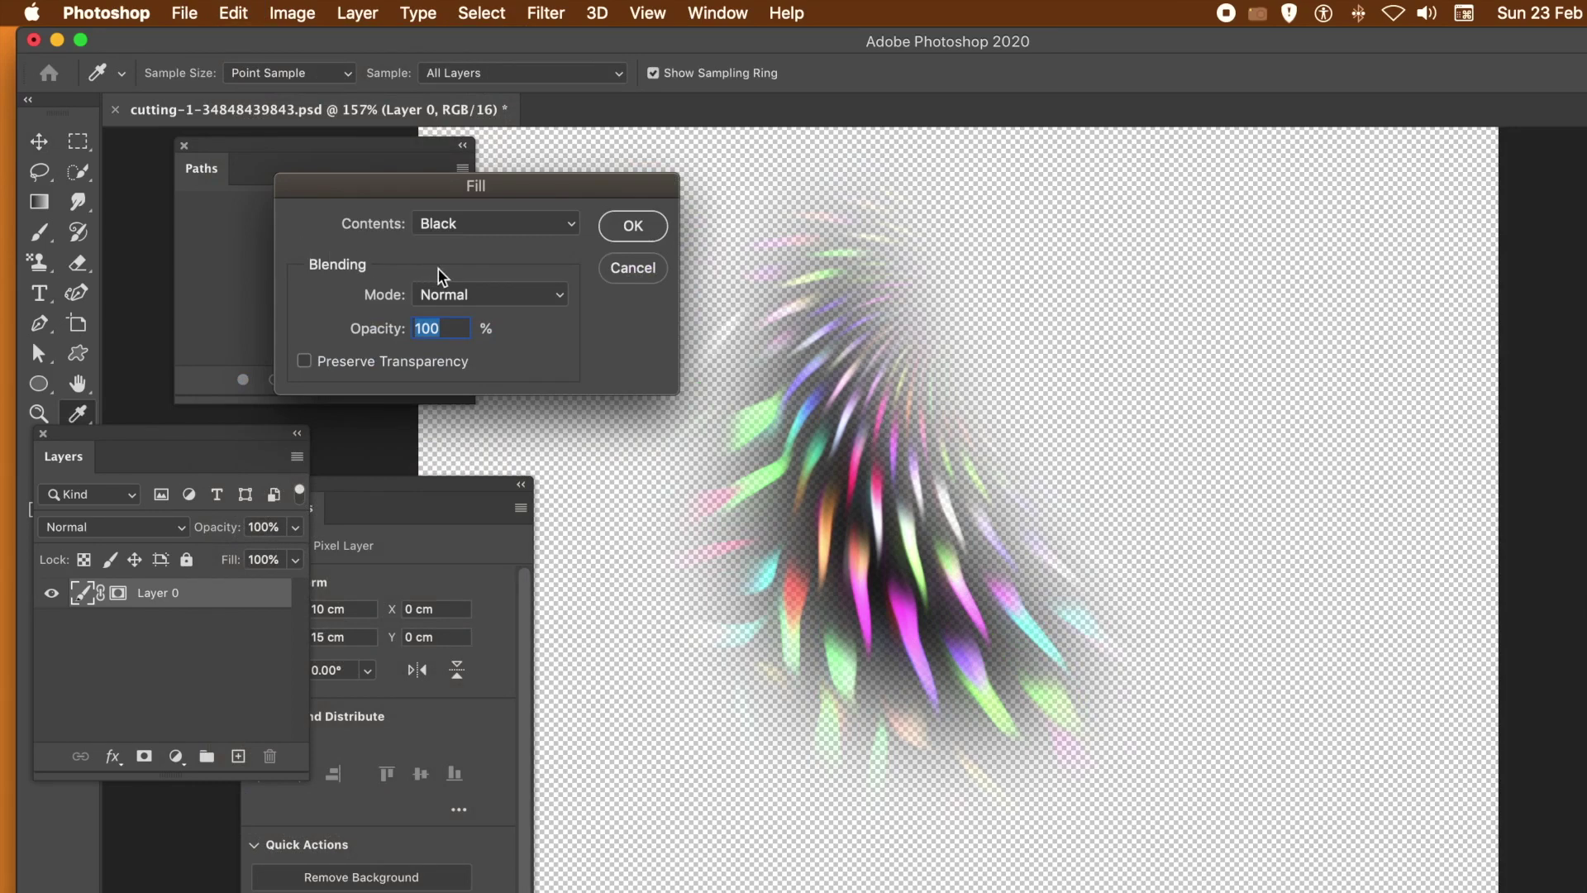
click(465, 230)
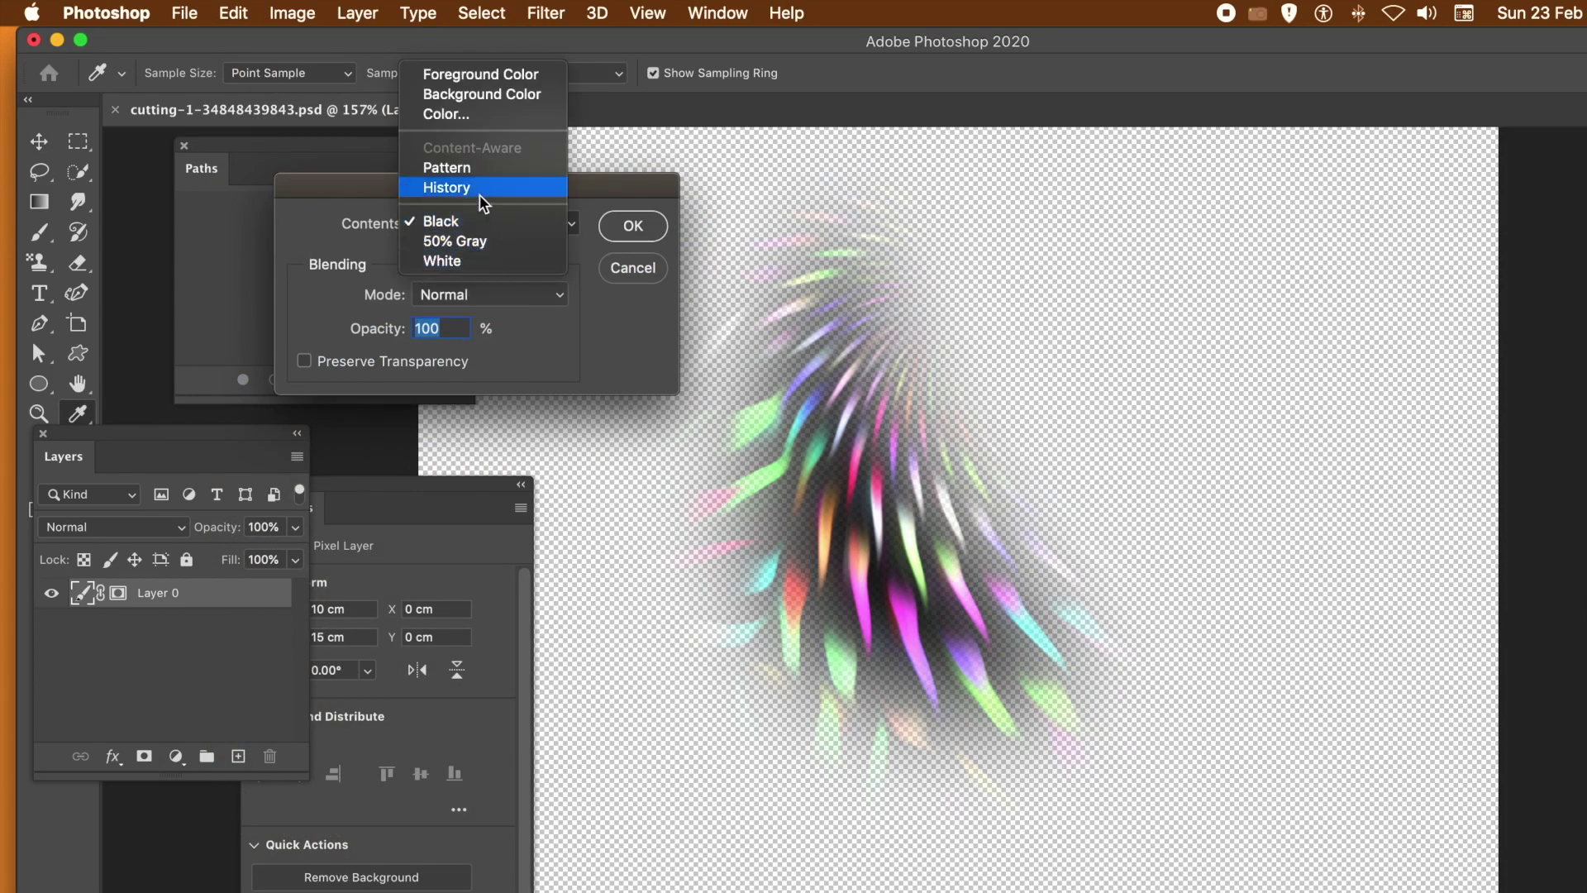
click(480, 165)
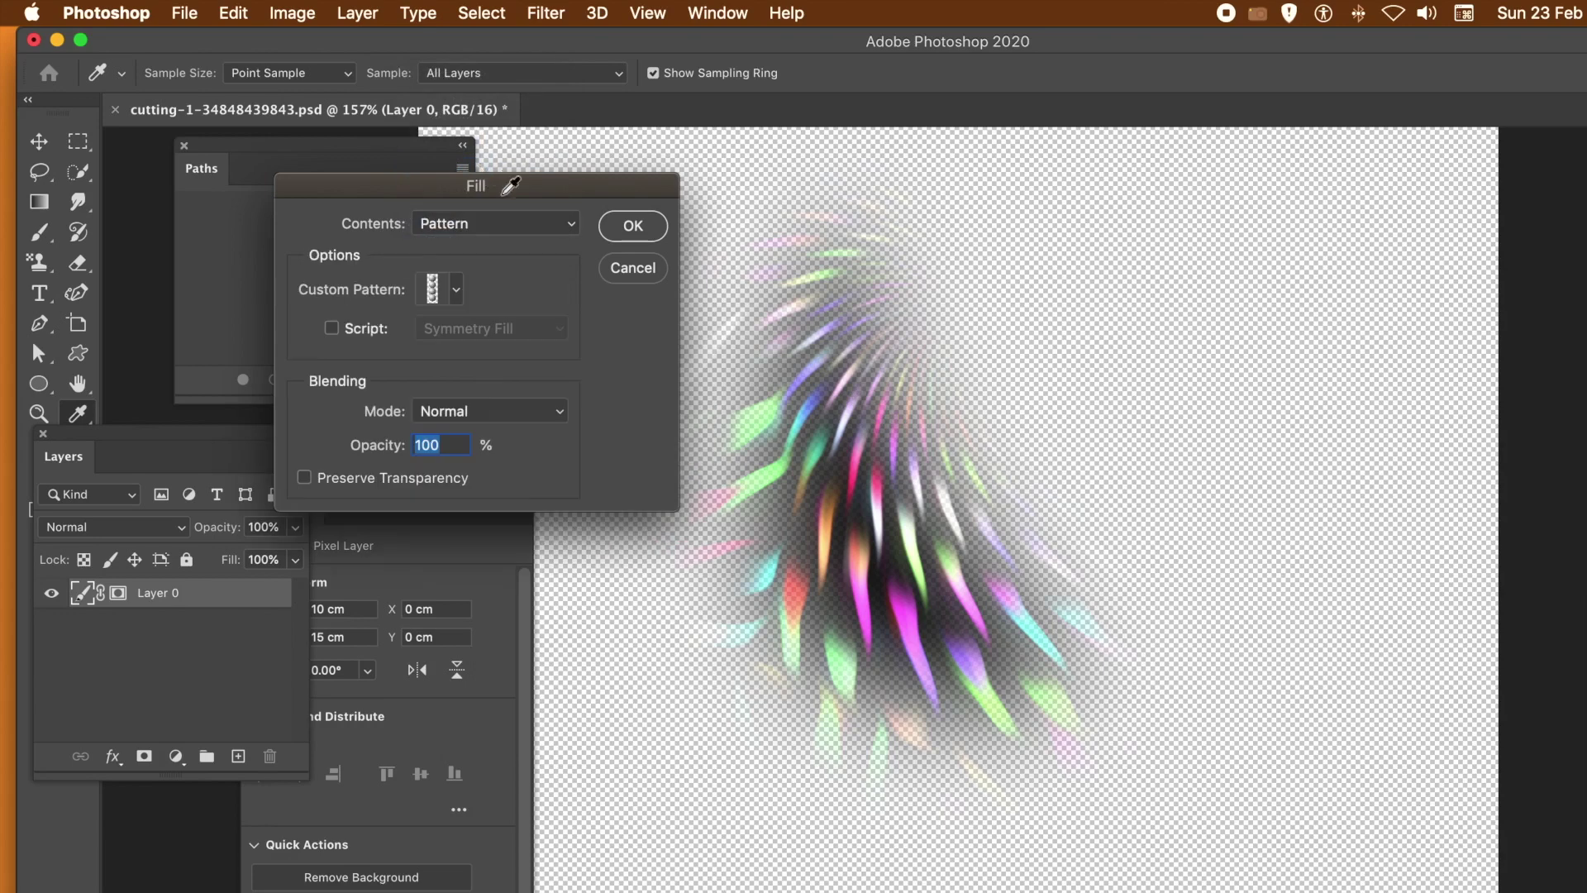
click(456, 290)
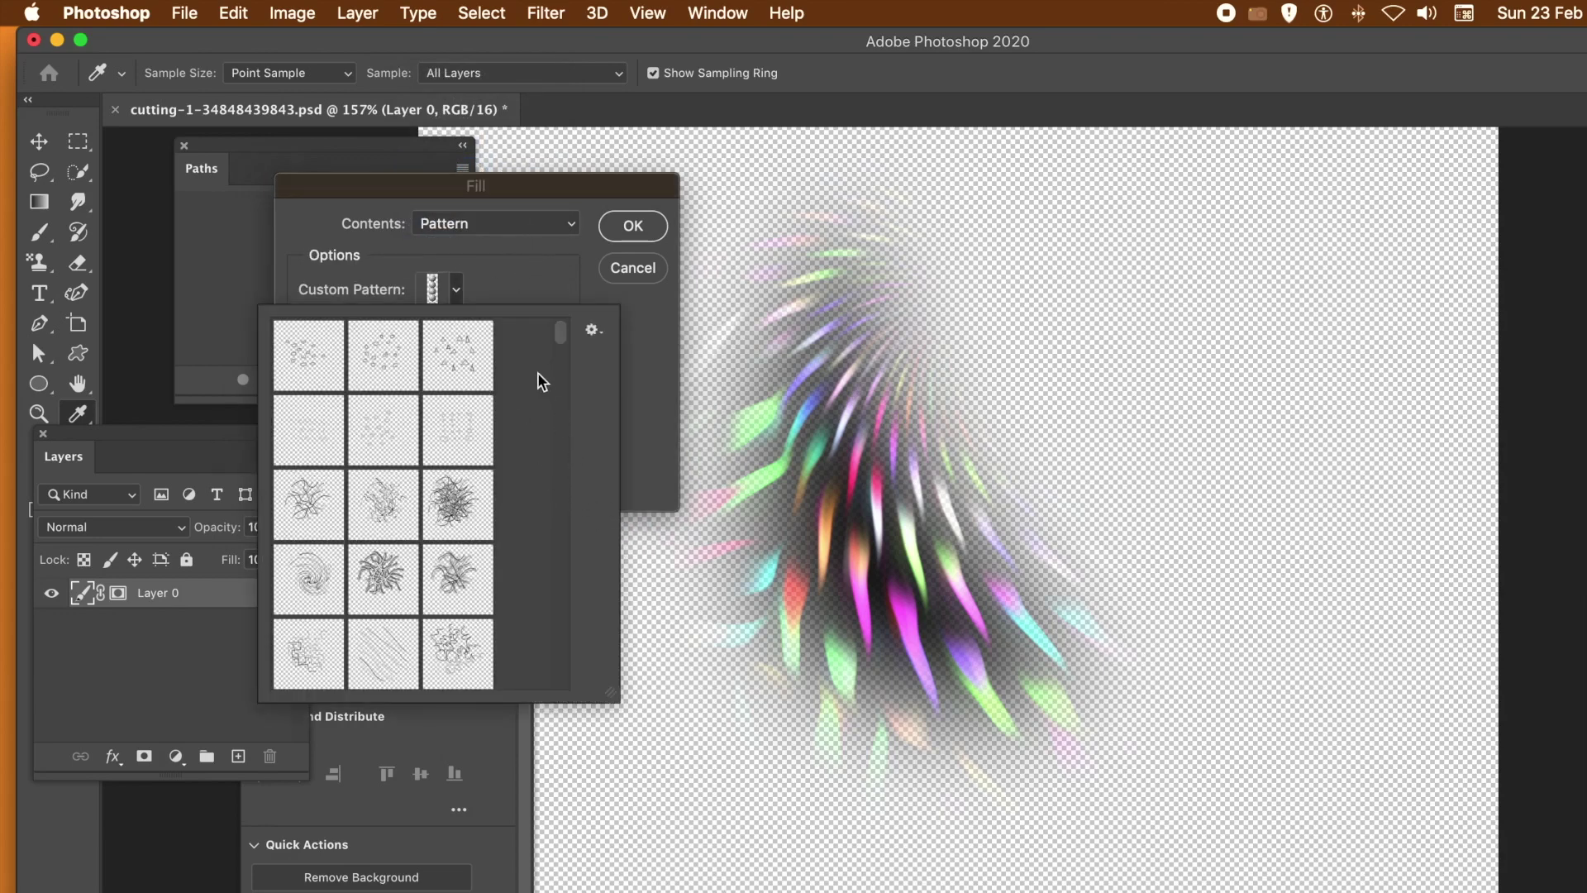
scroll(560, 334, down, 1)
click(577, 650)
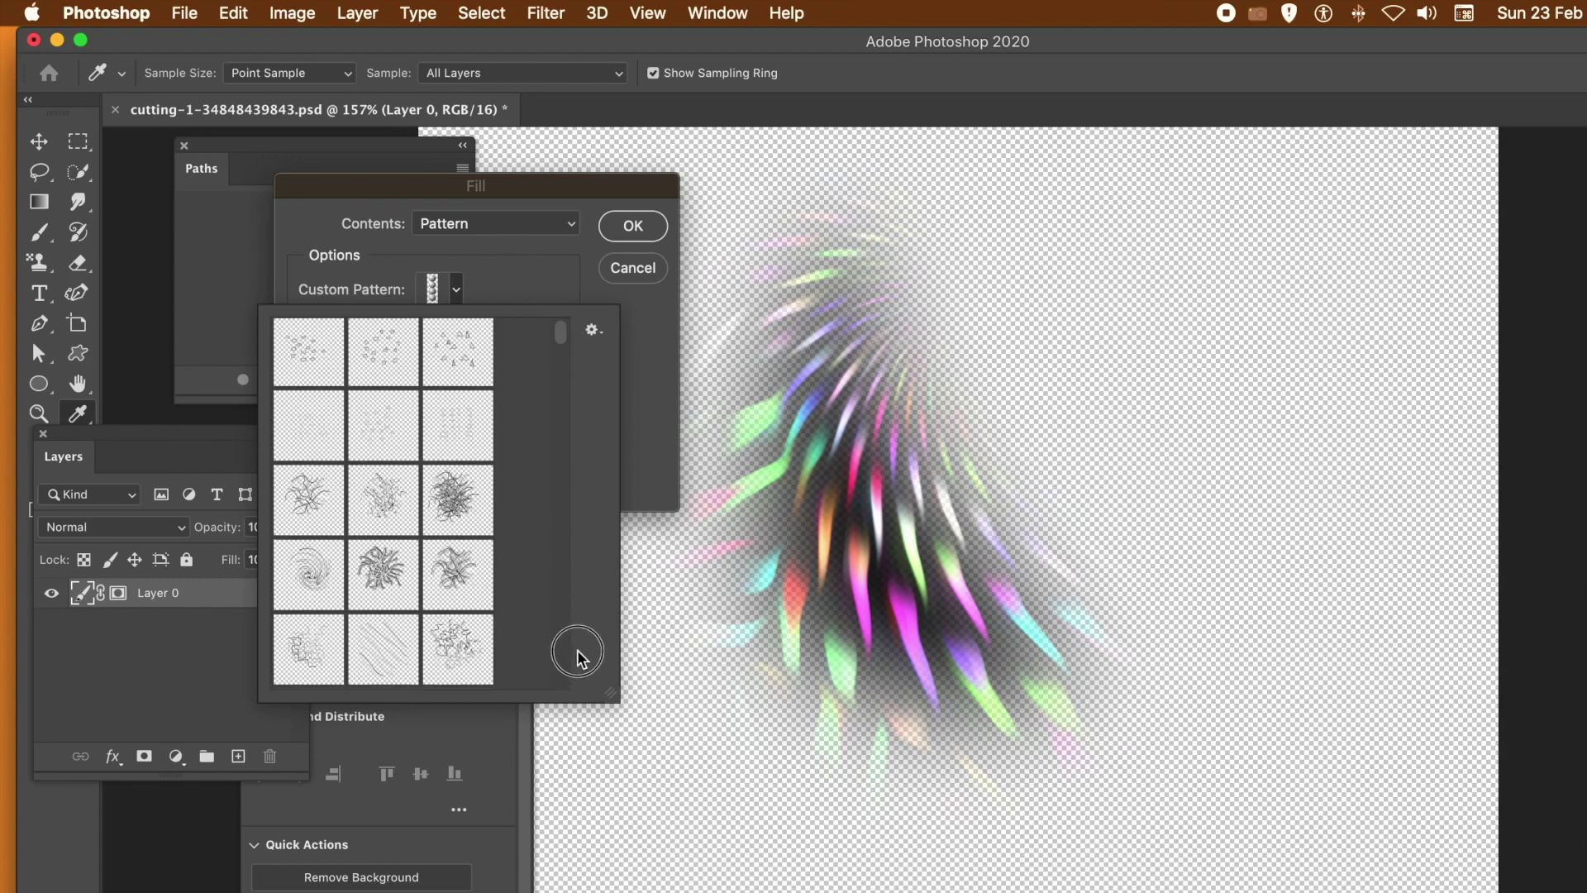
click(570, 693)
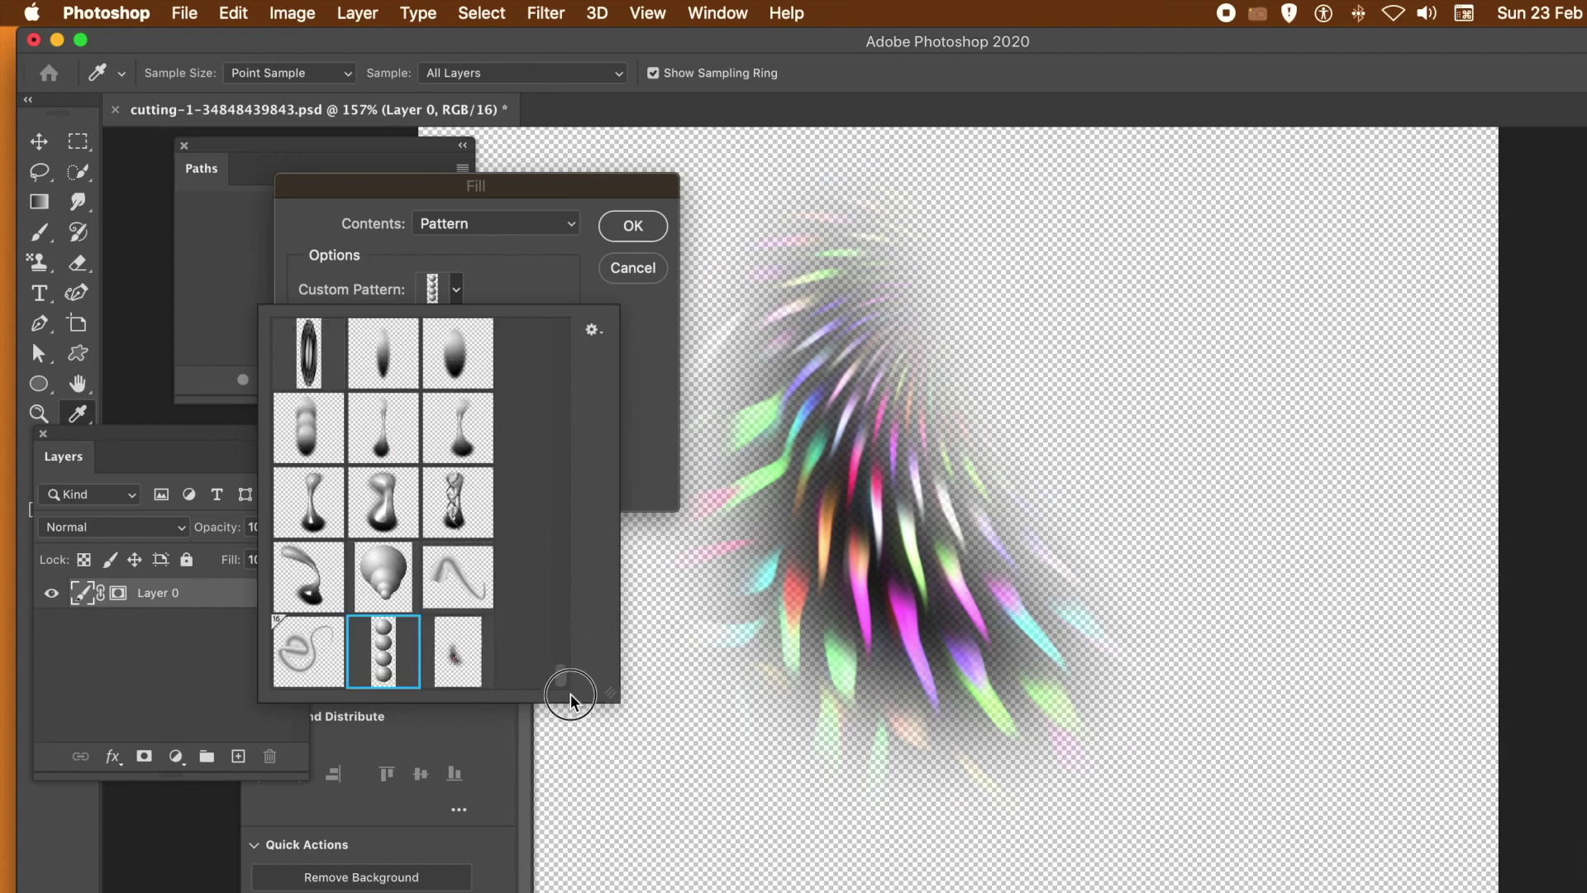
click(446, 658)
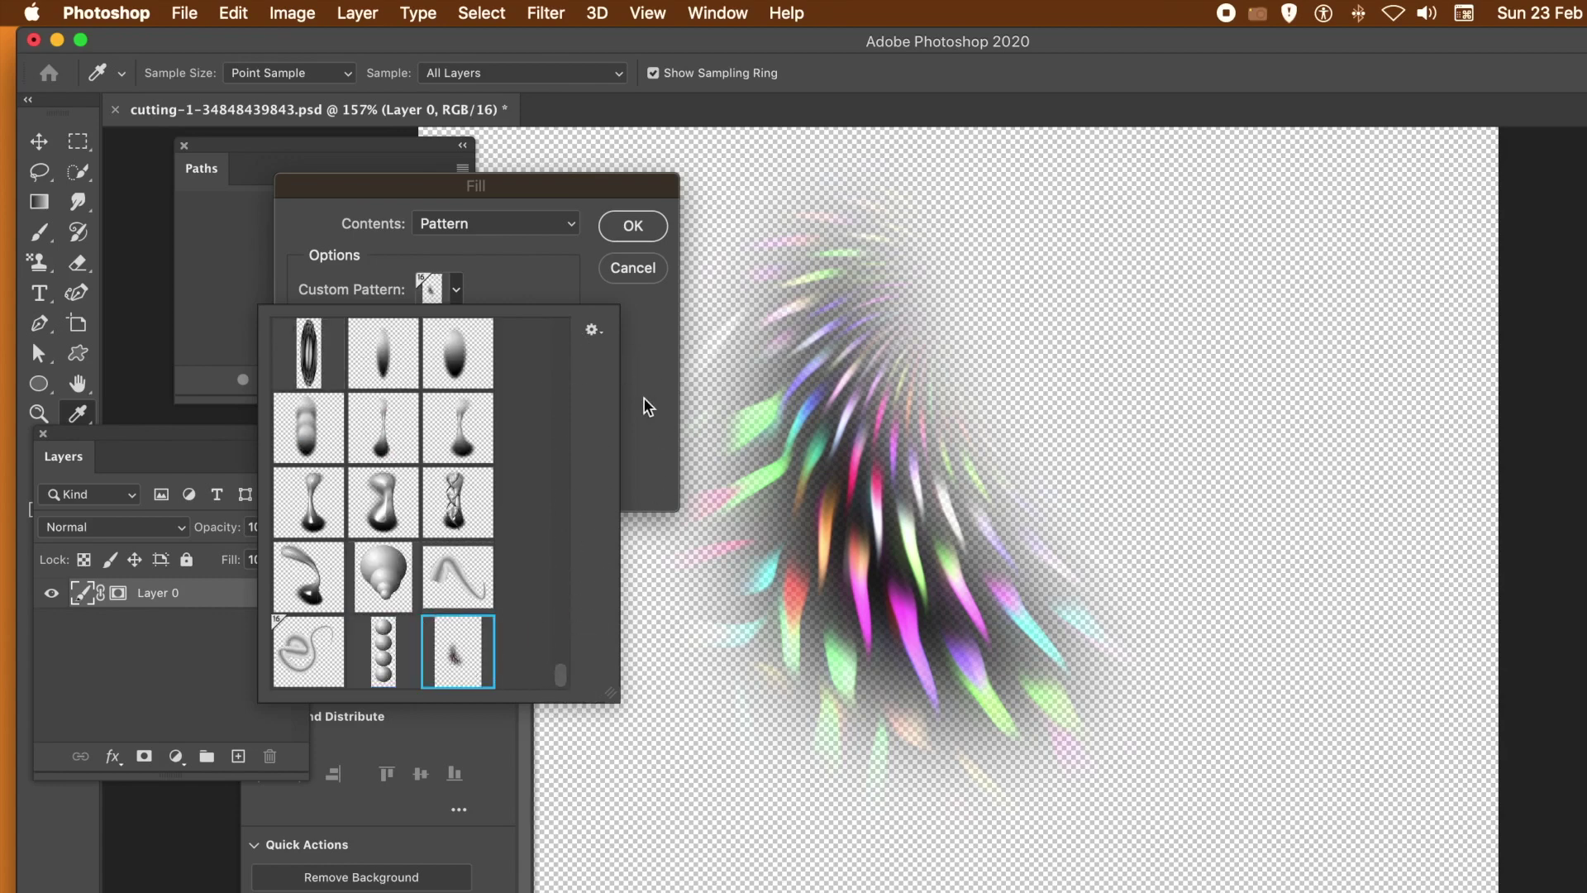
click(623, 381)
Turn on scripted filling with the Symmetry Fill script and proceed to its settings.
click(329, 328)
click(524, 331)
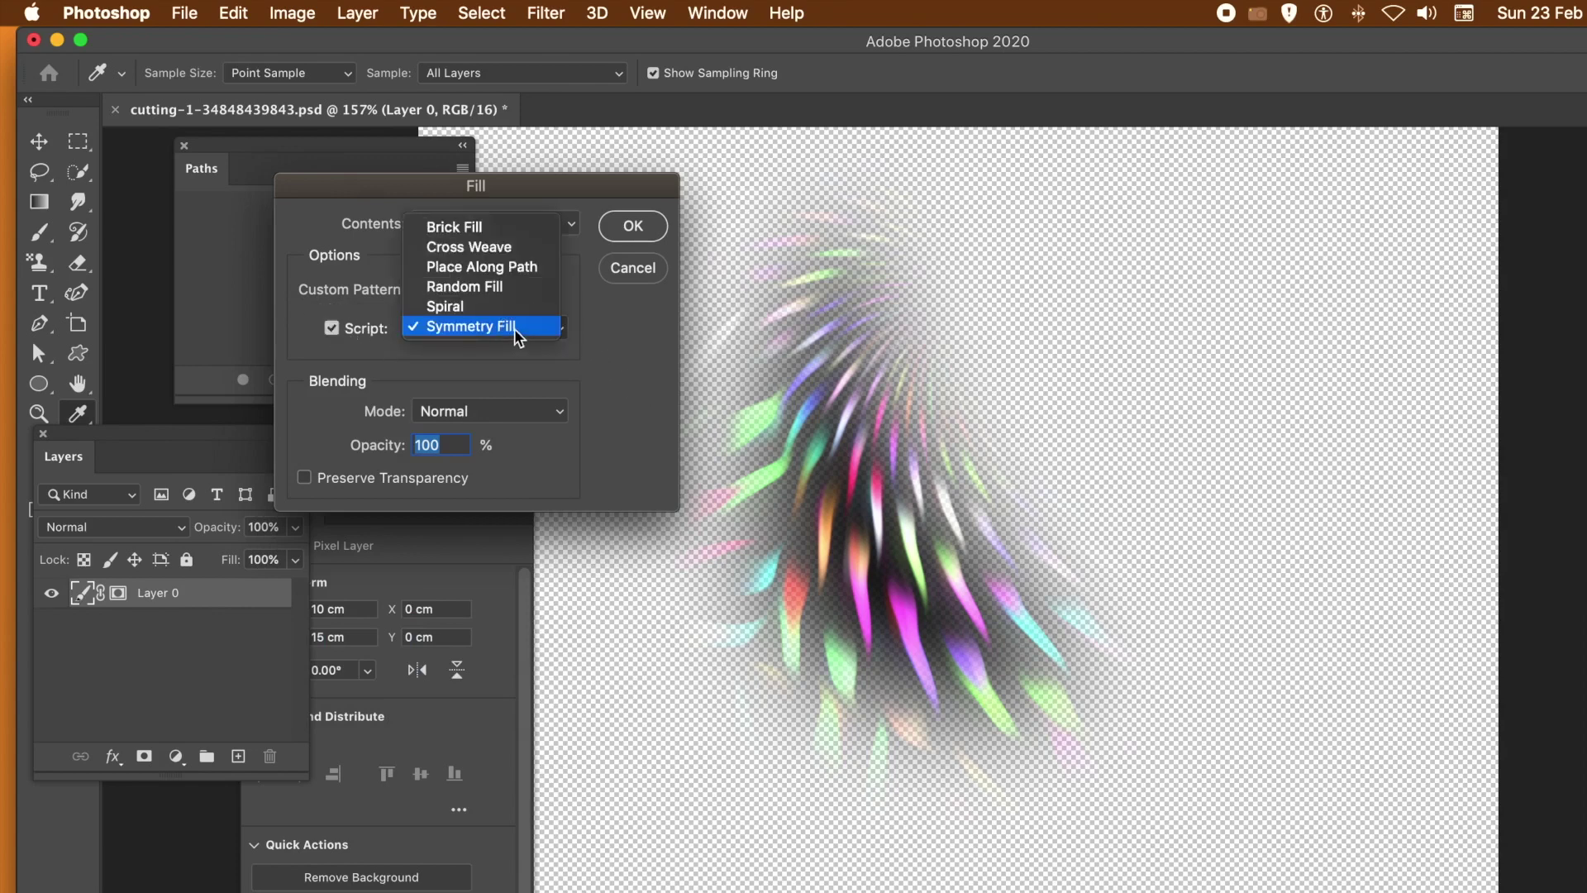
click(511, 328)
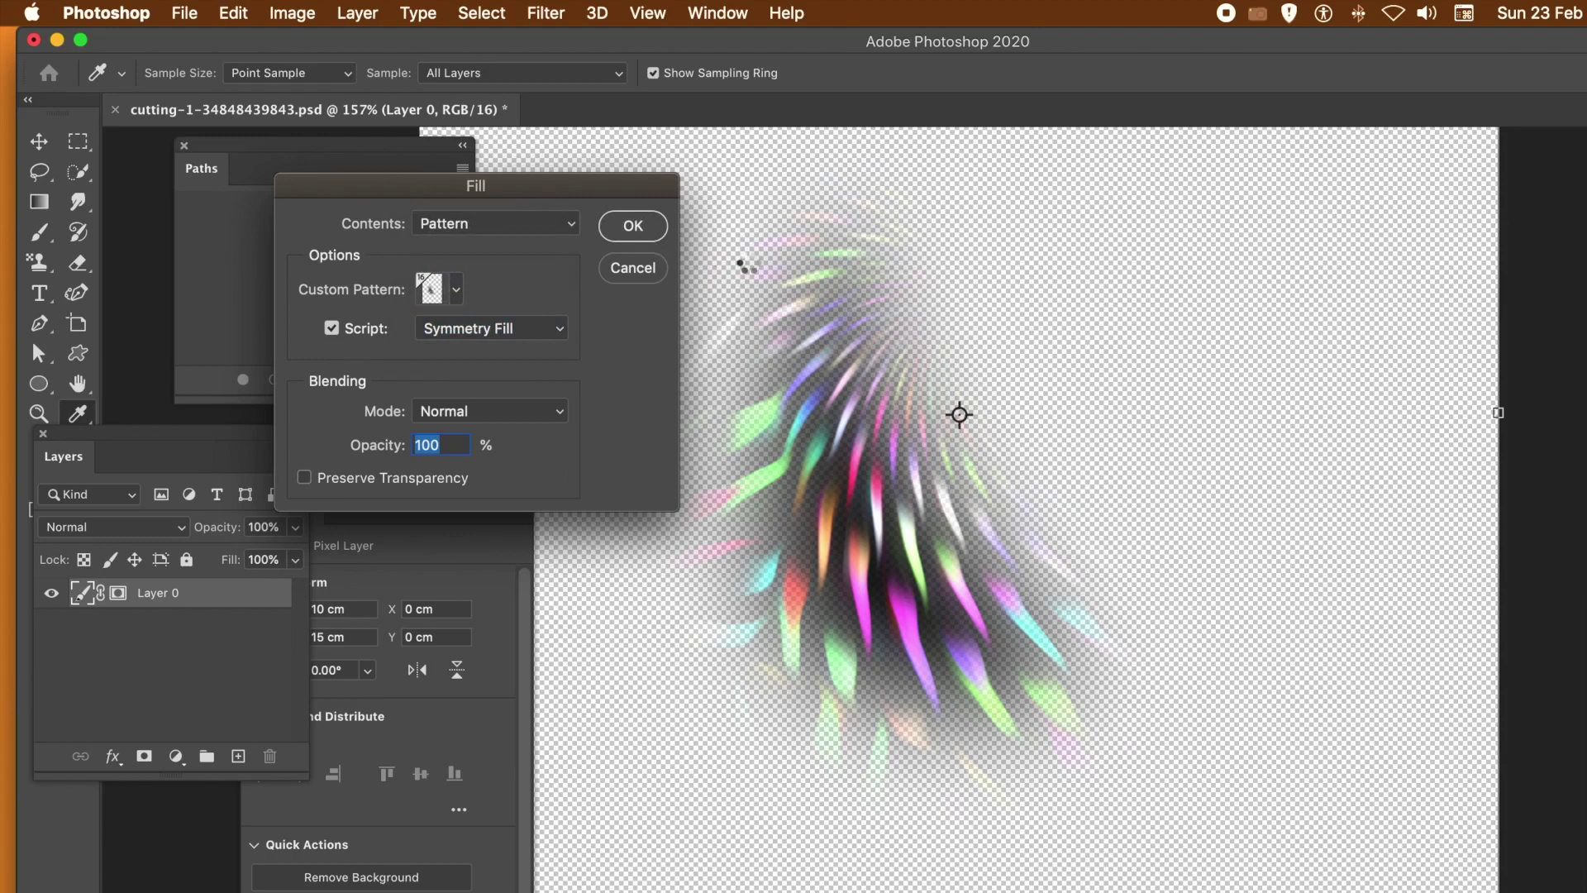
click(607, 233)
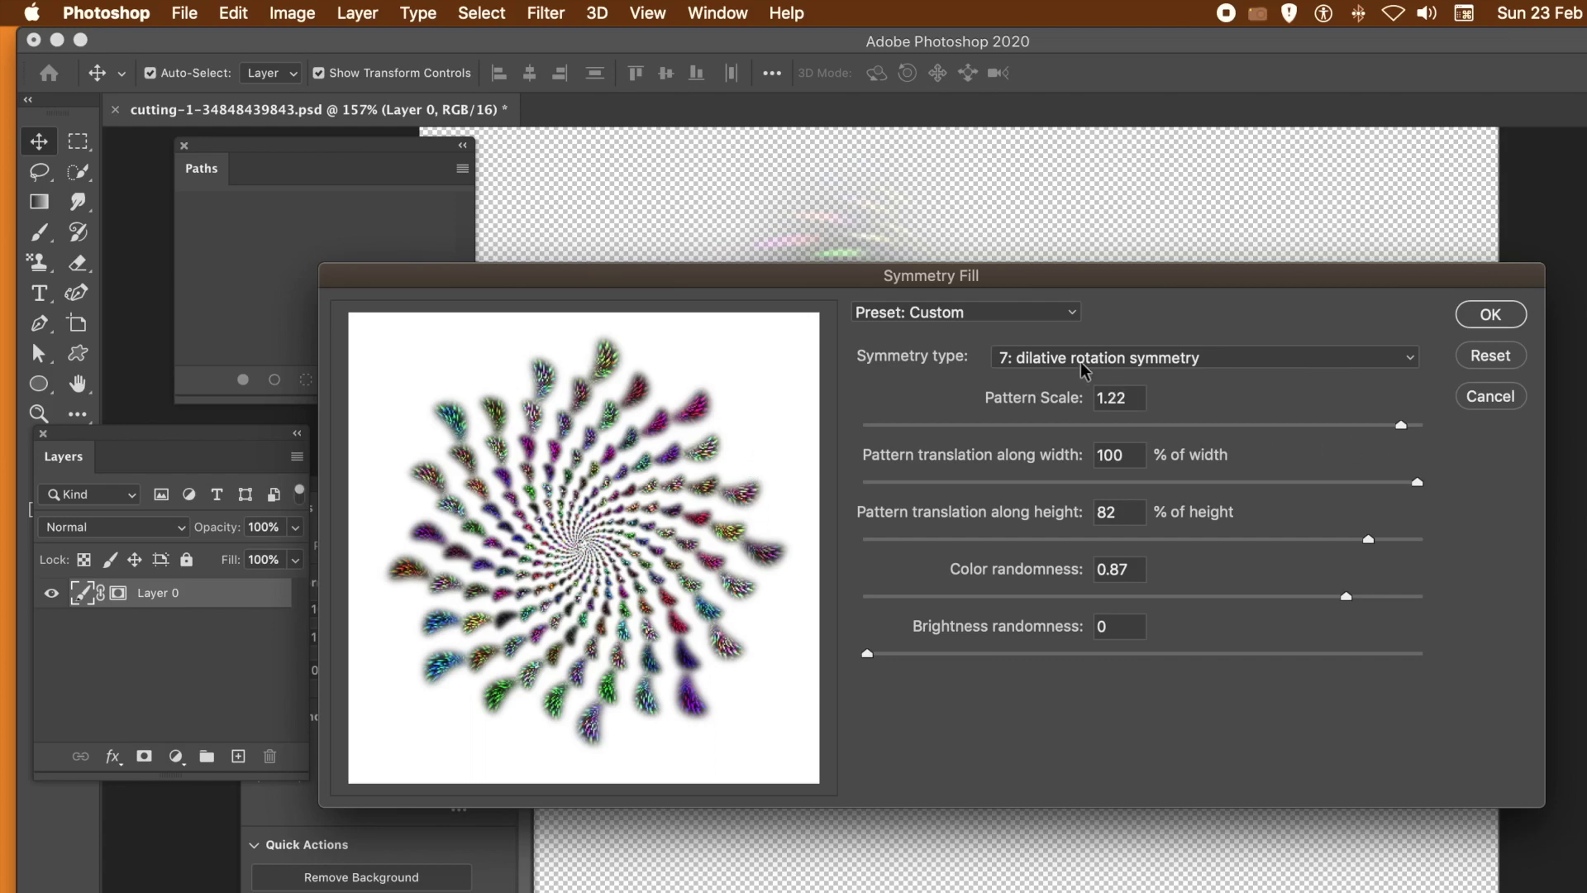
Try symmetry types 8, a different dilative rotation symmetry, and 9, infinite dilative rotation symmetry, for the fill.
click(1145, 363)
click(1134, 512)
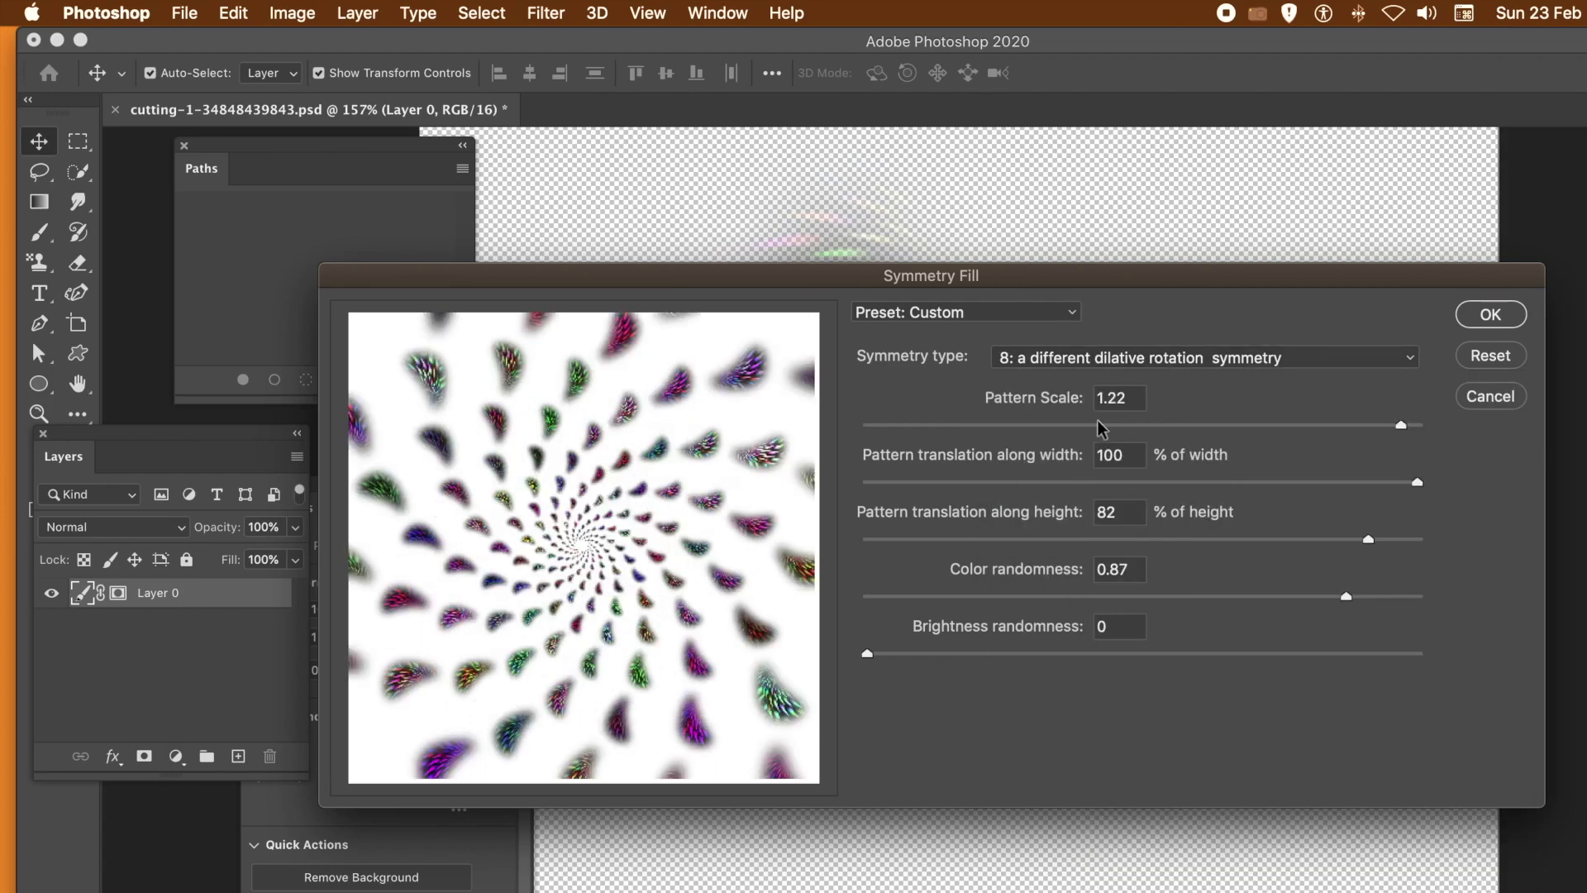
click(1111, 362)
click(1111, 530)
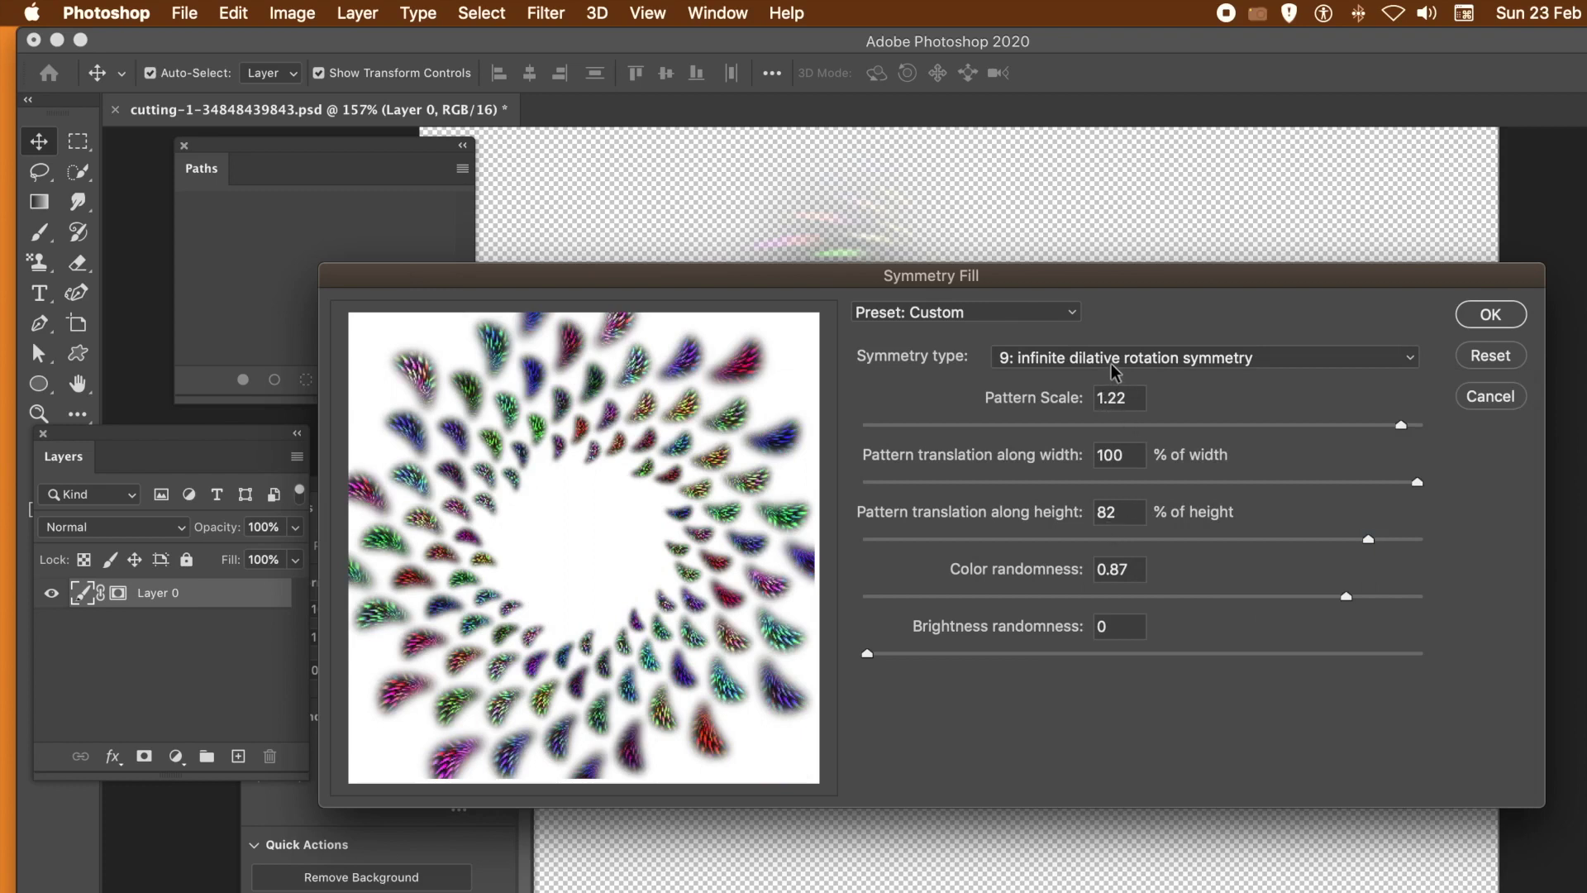
Set the pattern translation along width to -54%, choose symmetry type 7: dilative rotation symmetry, and apply the fill to Layer 0.
click(1124, 488)
drag(1126, 492, 997, 493)
click(1064, 355)
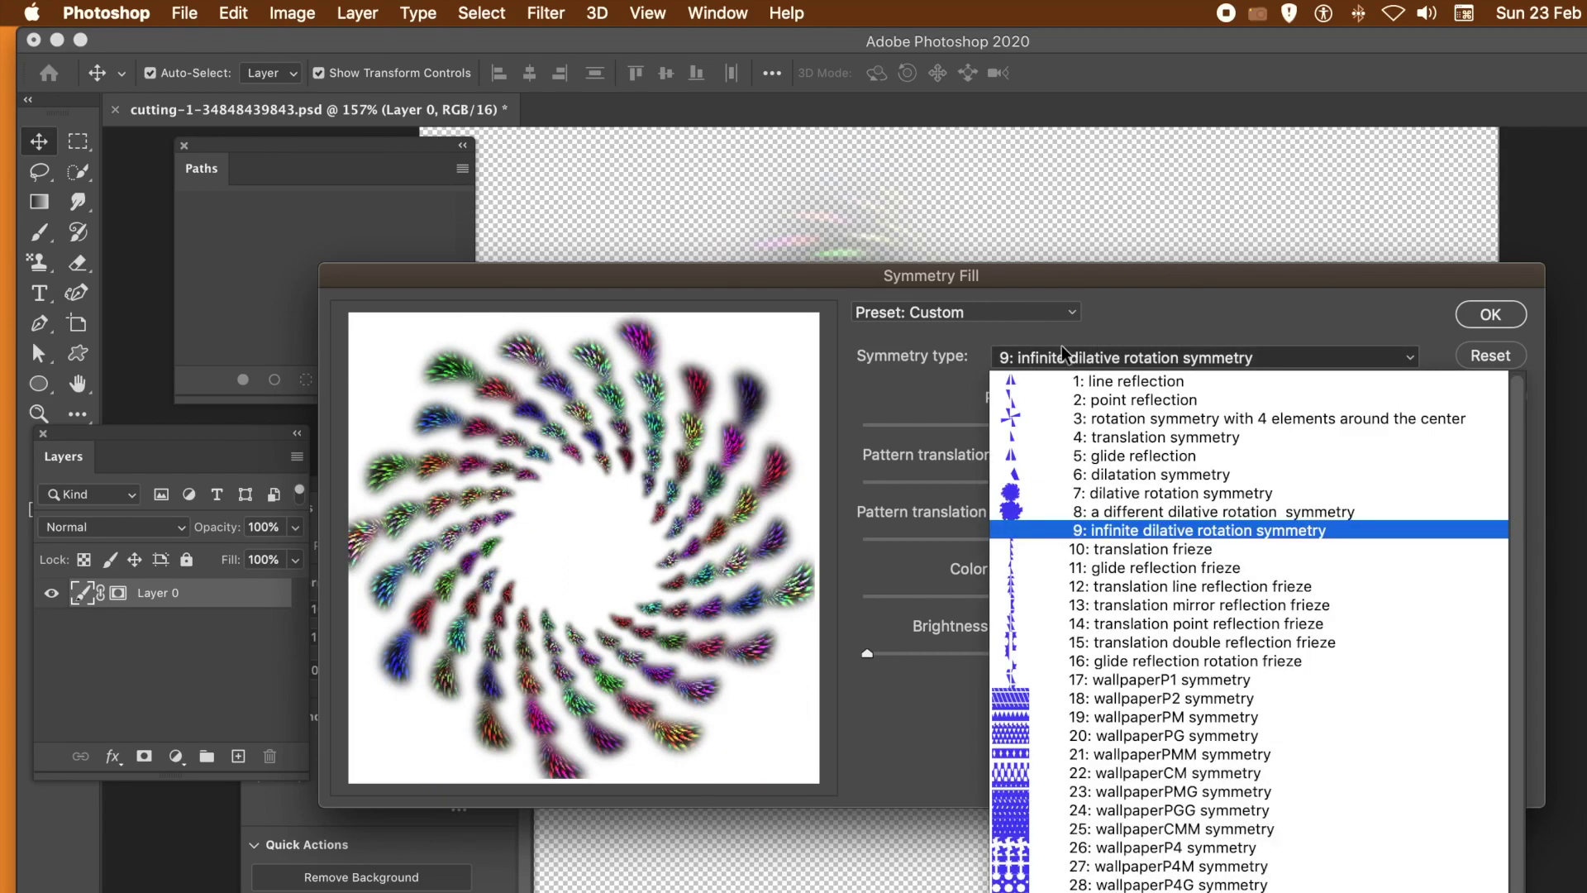
click(1111, 496)
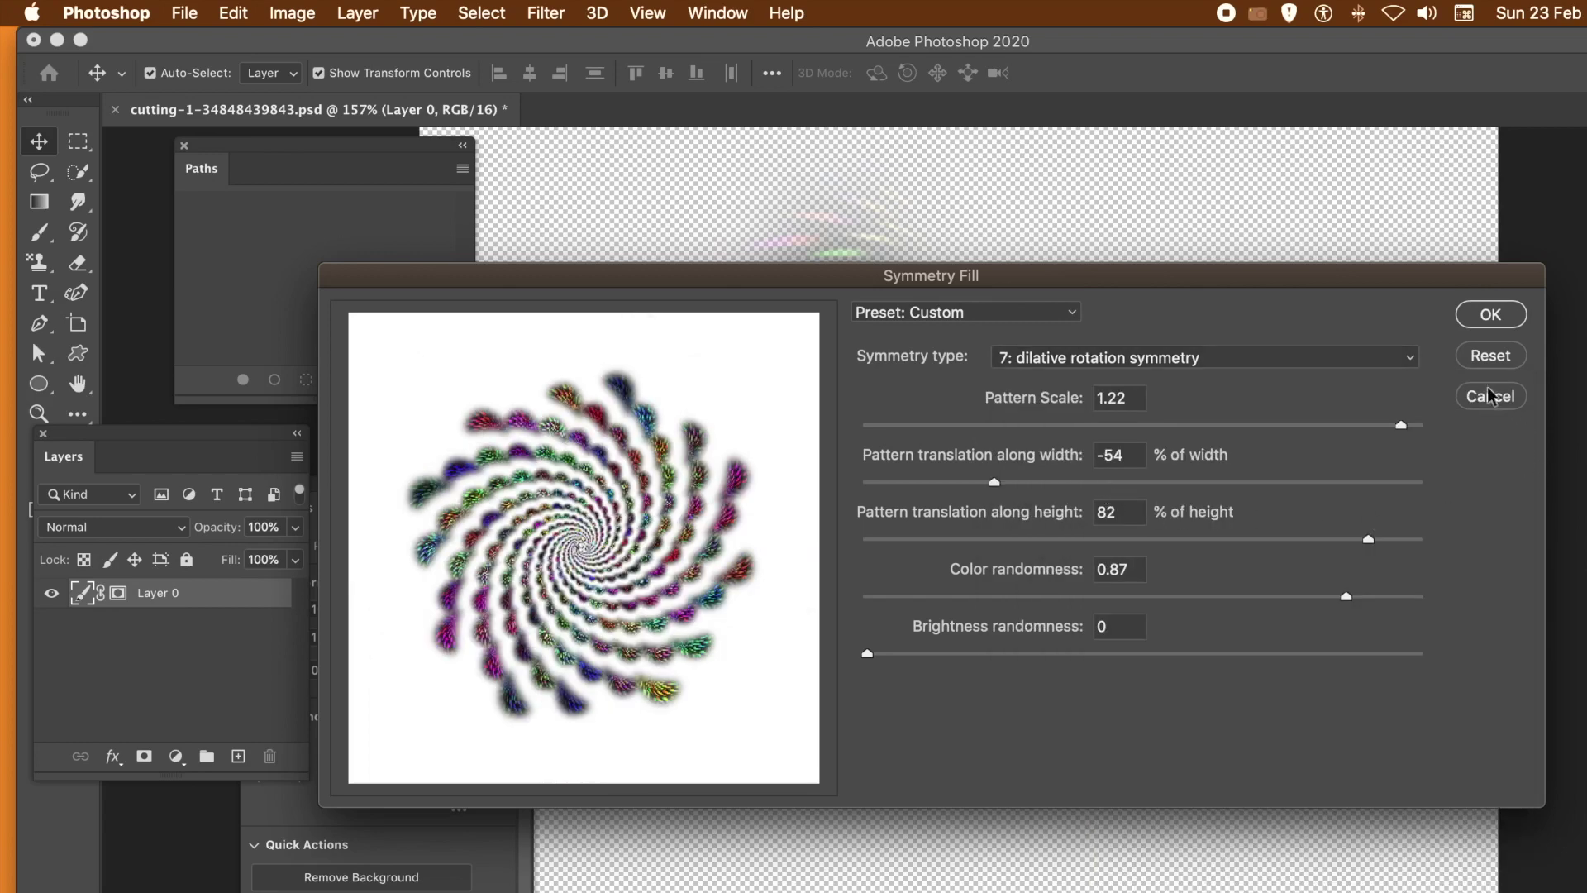
click(1489, 315)
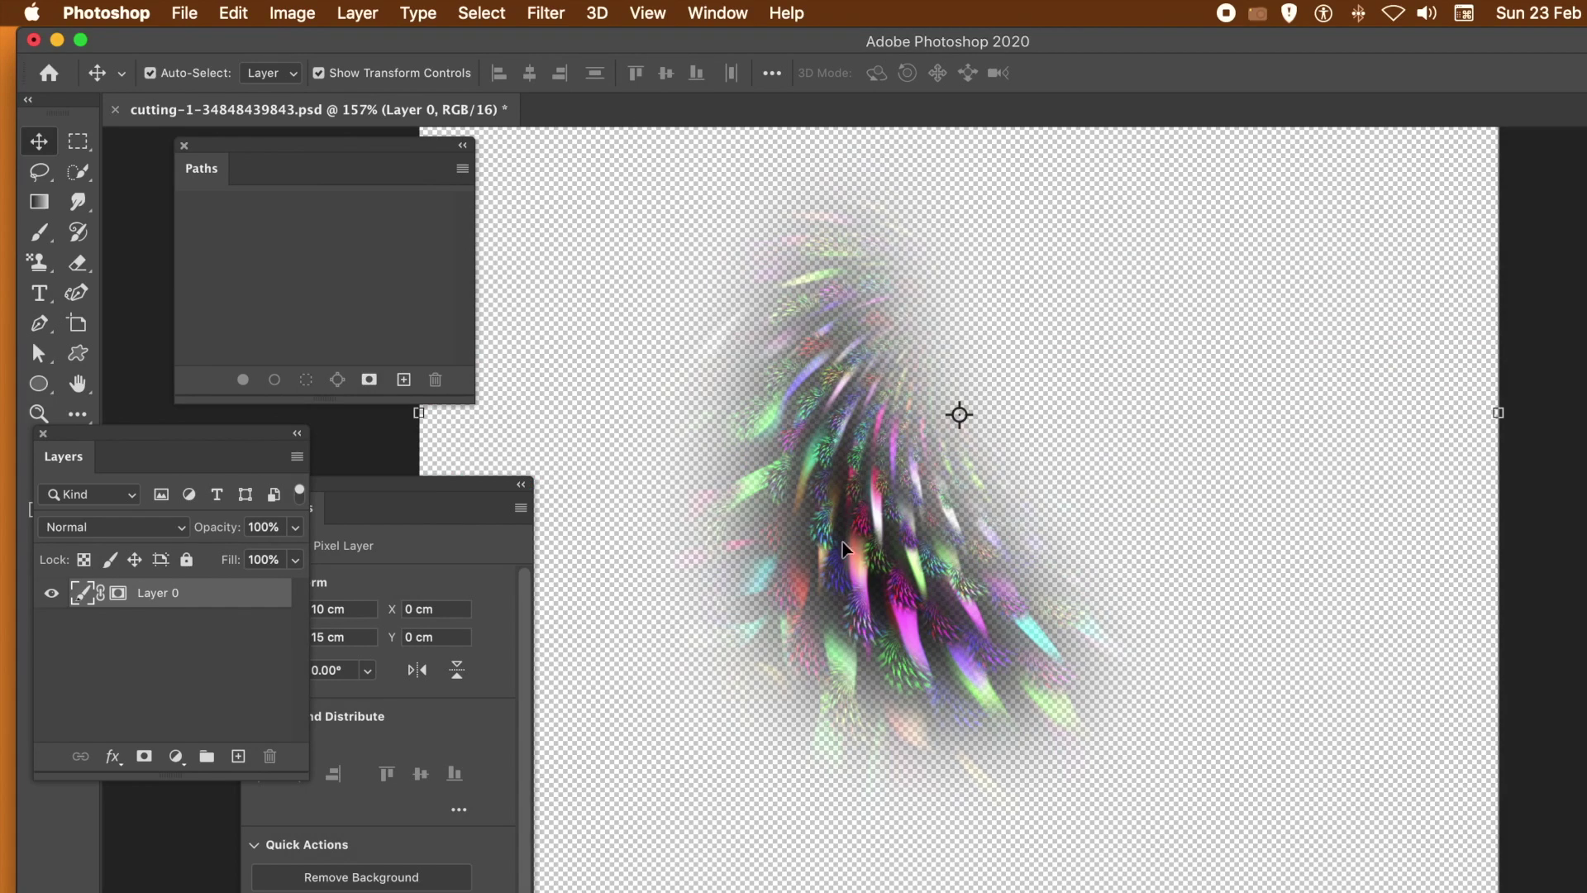
Flatten the image and fill the Background with the same pattern, using Symmetry Fill with type 7: dilative rotation symmetry.
click(362, 13)
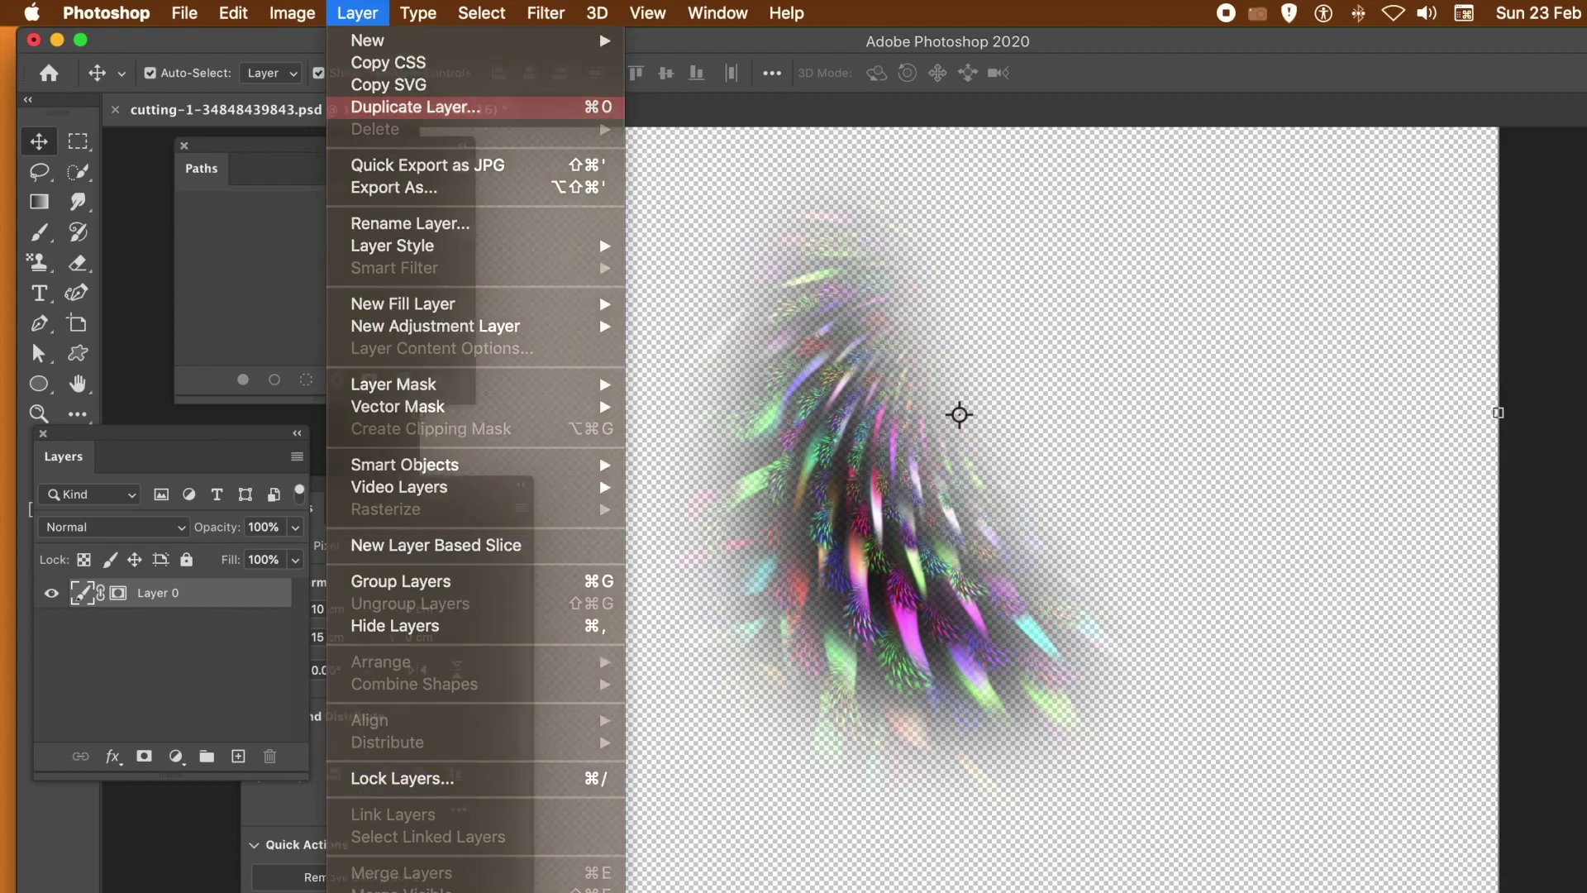
click(702, 62)
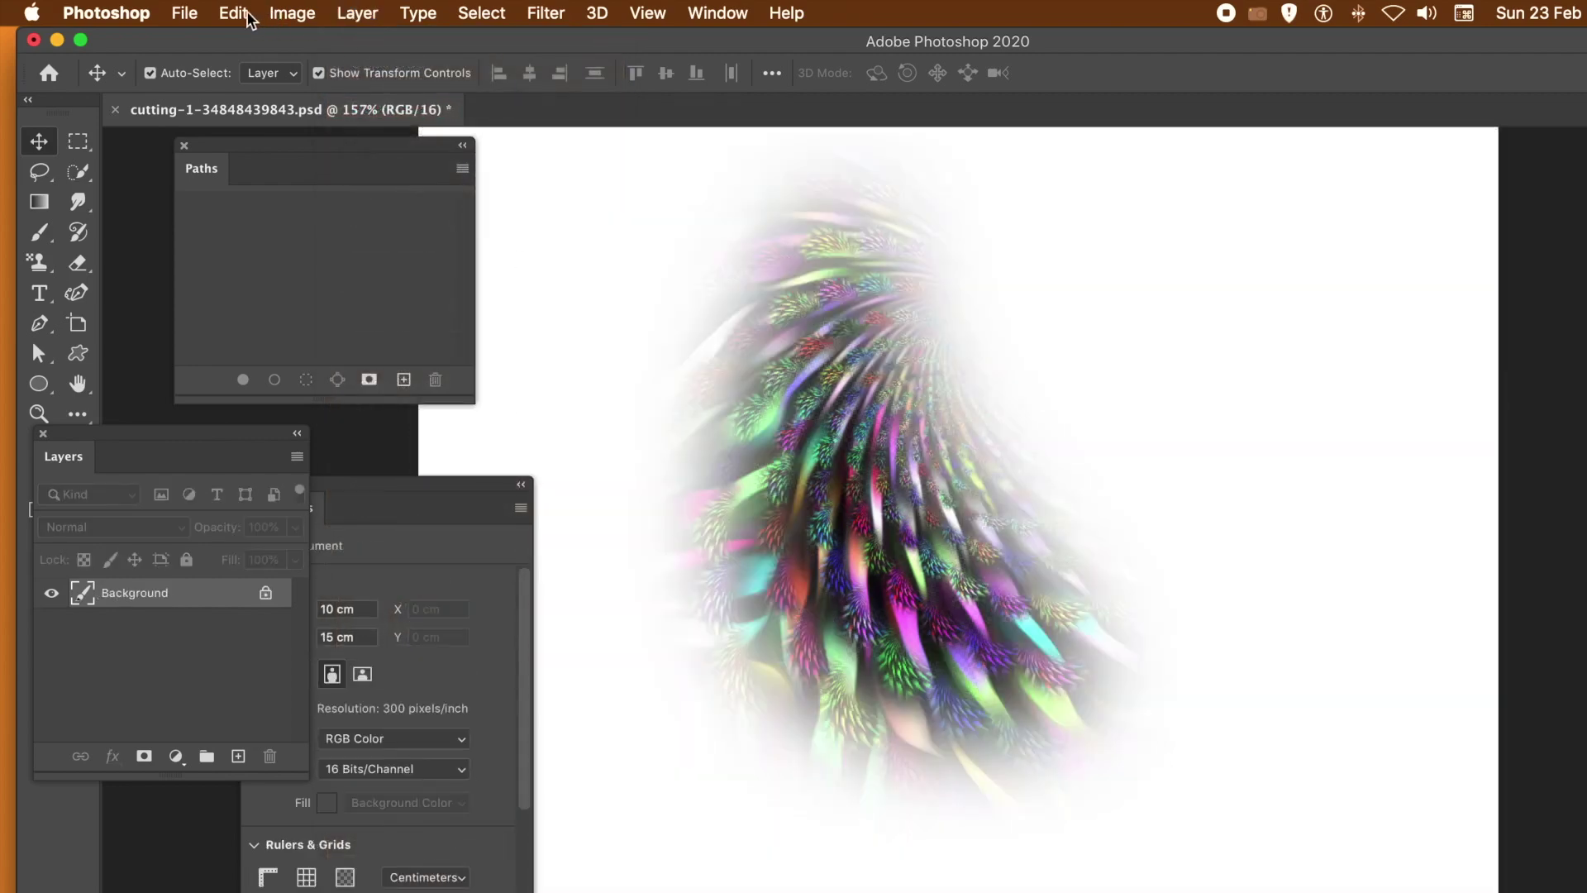
click(234, 13)
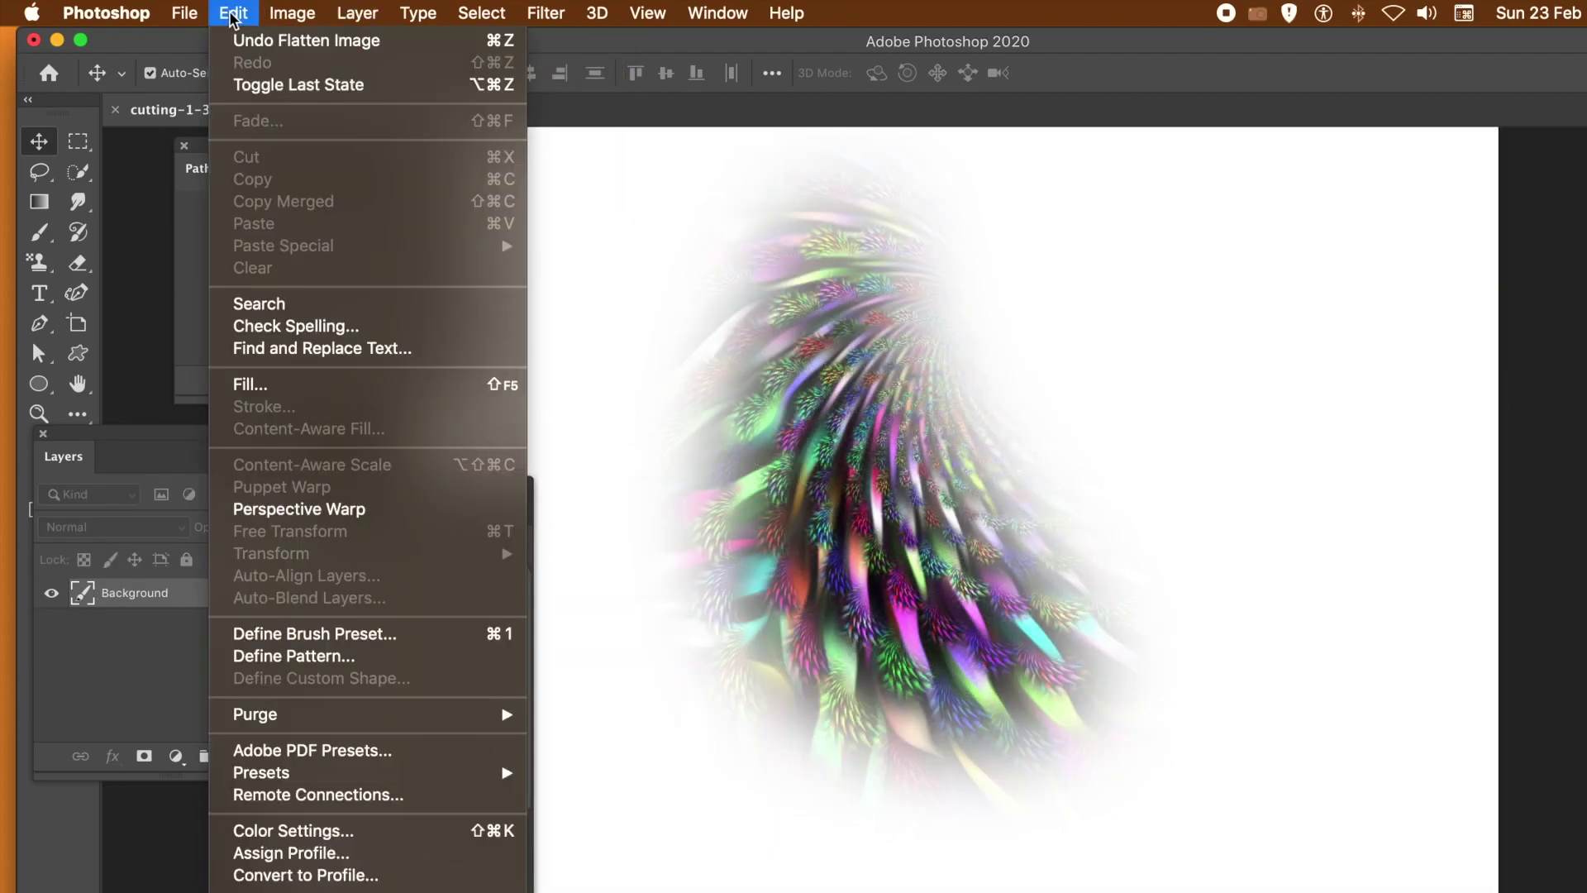
click(270, 384)
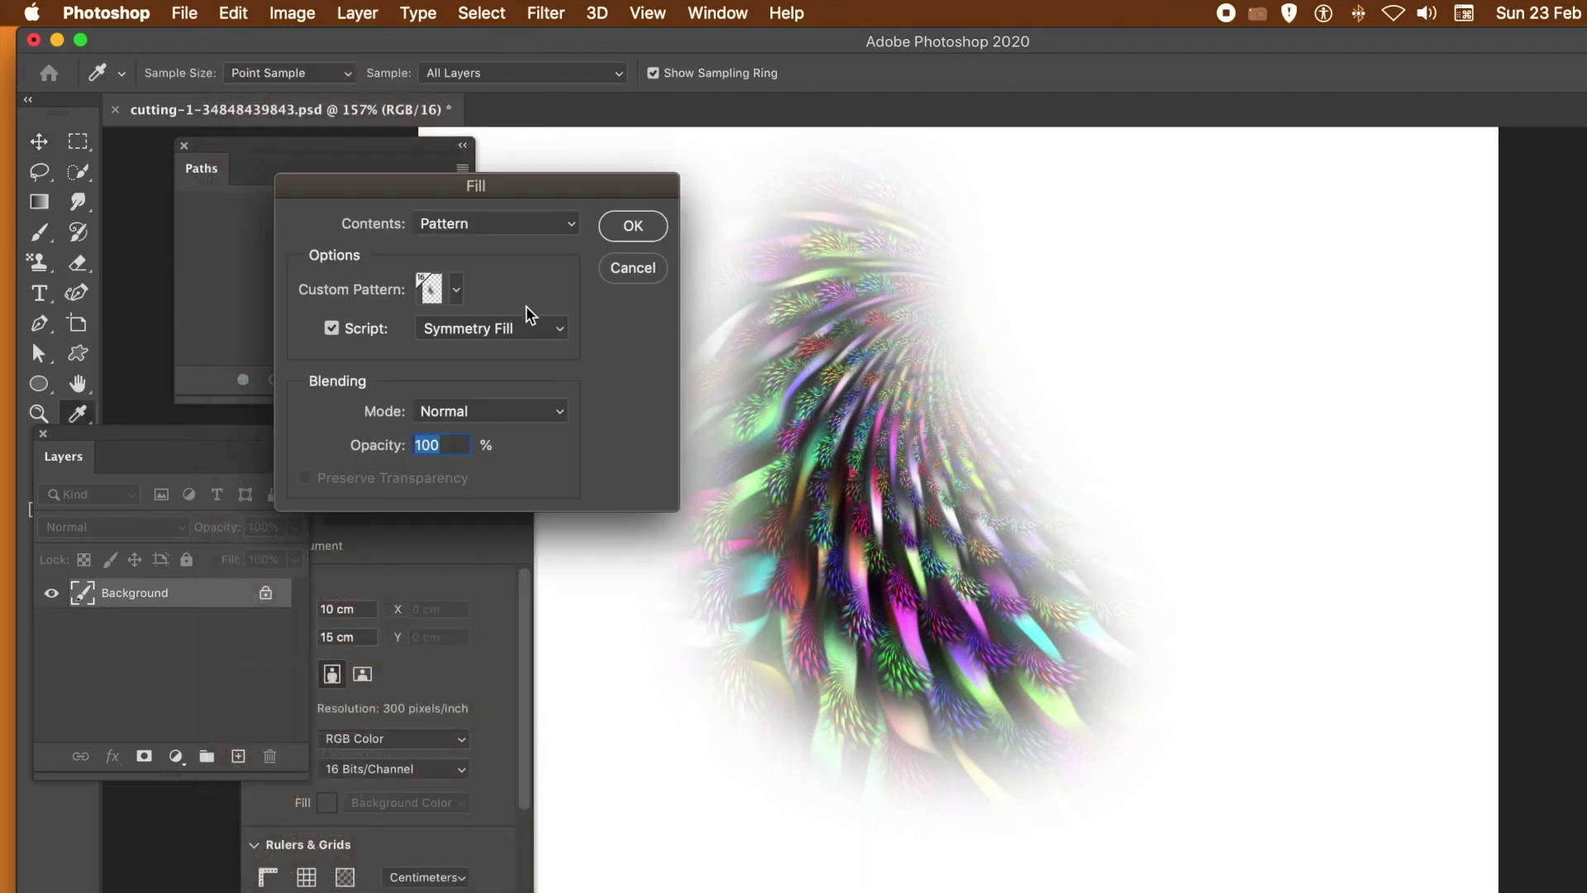
click(634, 230)
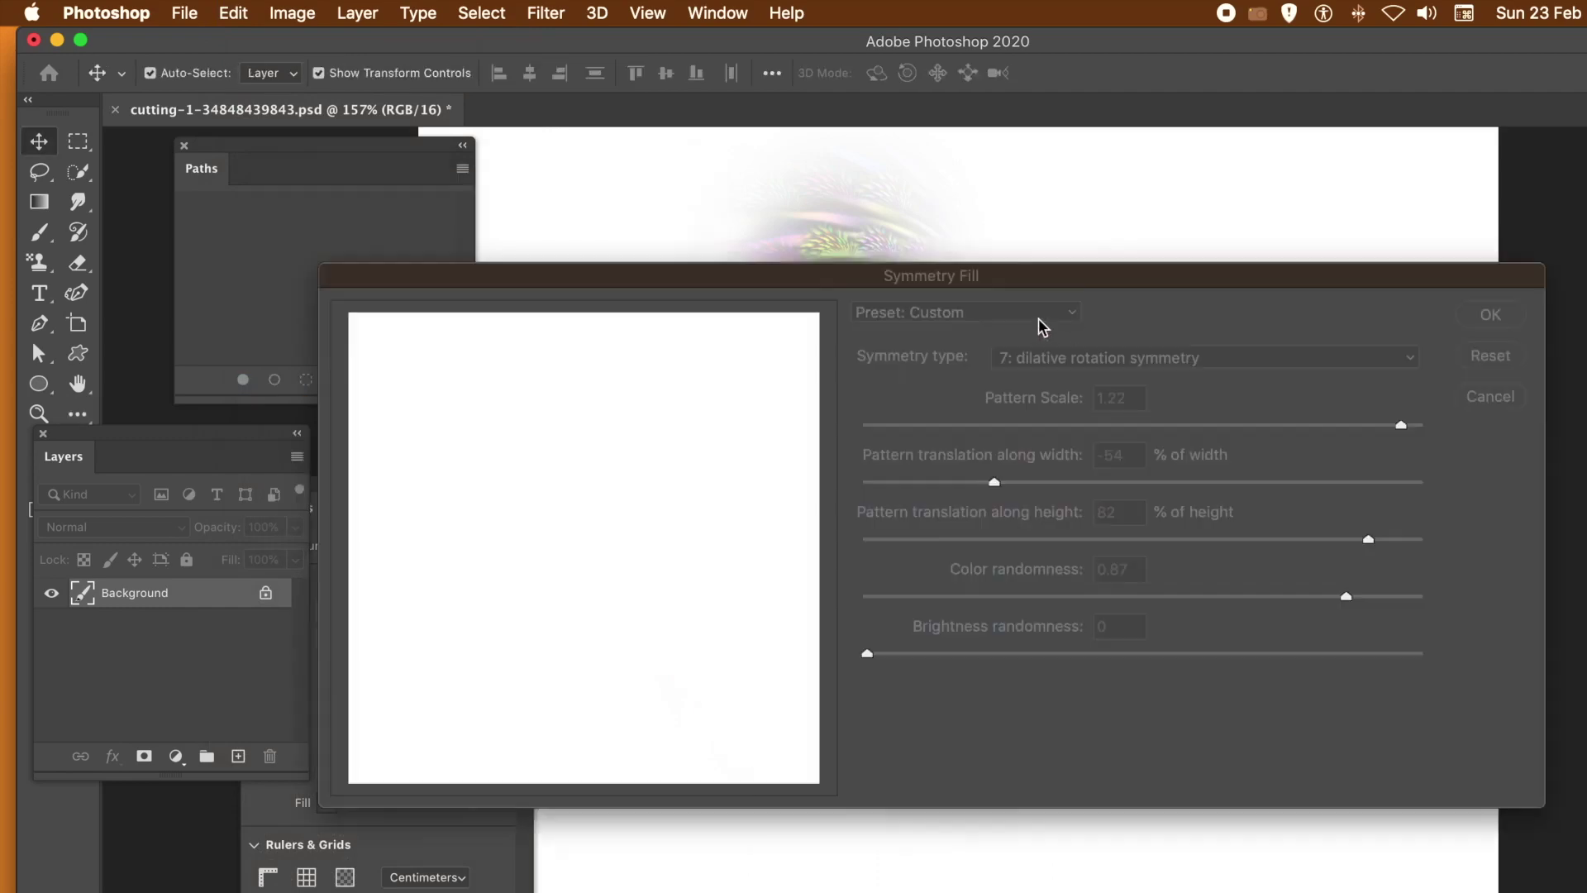
click(1490, 314)
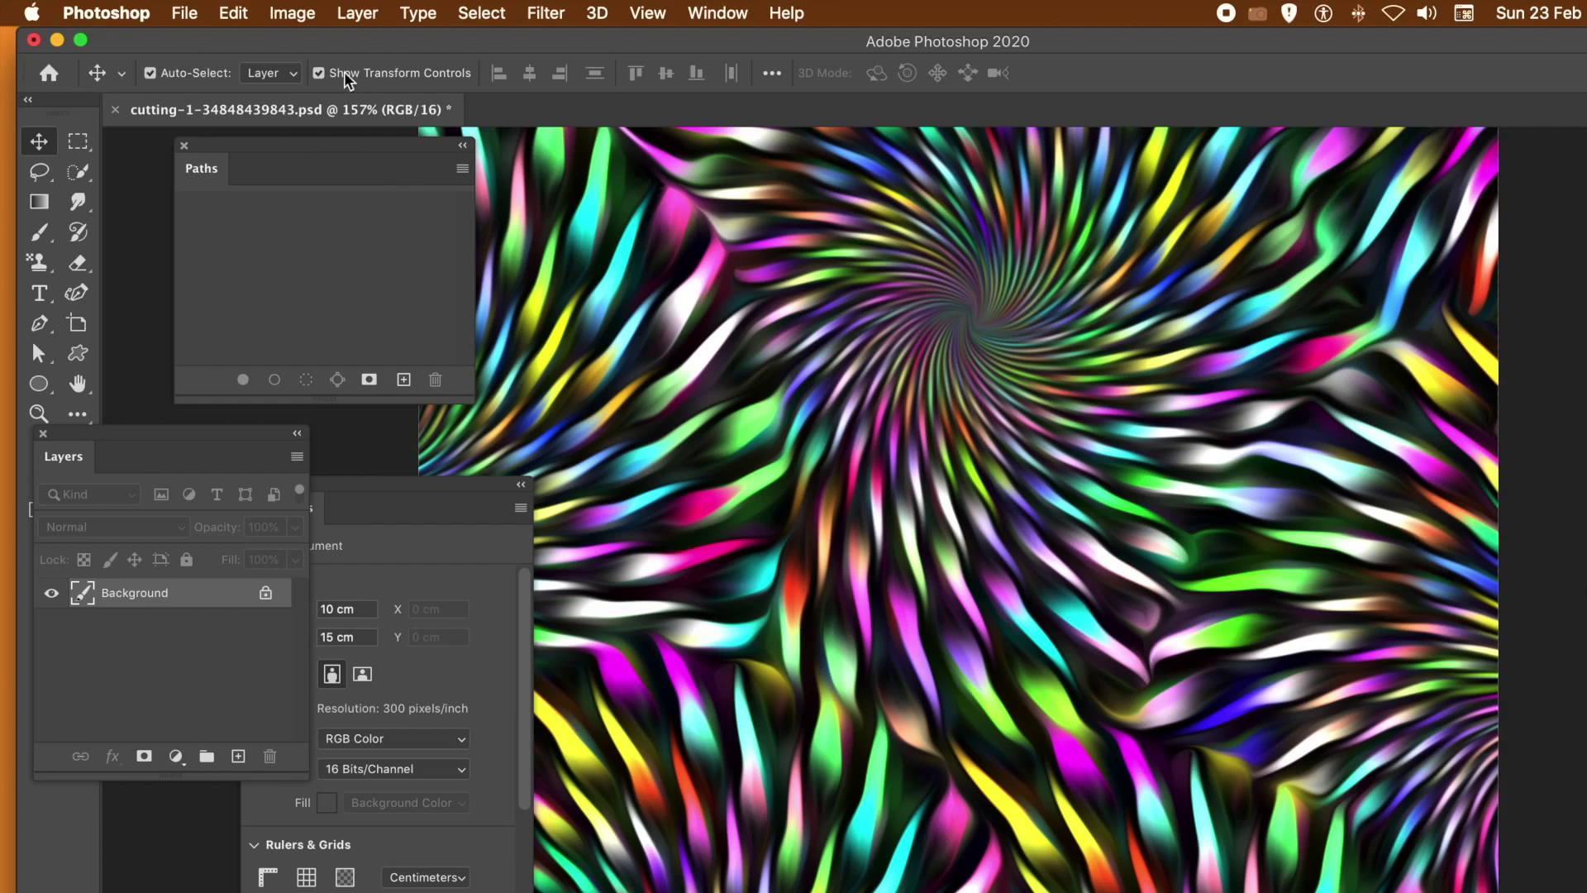
Add a gradient fill layer named Gradient Fill 1 above the Background, using the cyan-to-magenta preset from the Purples group.
click(358, 13)
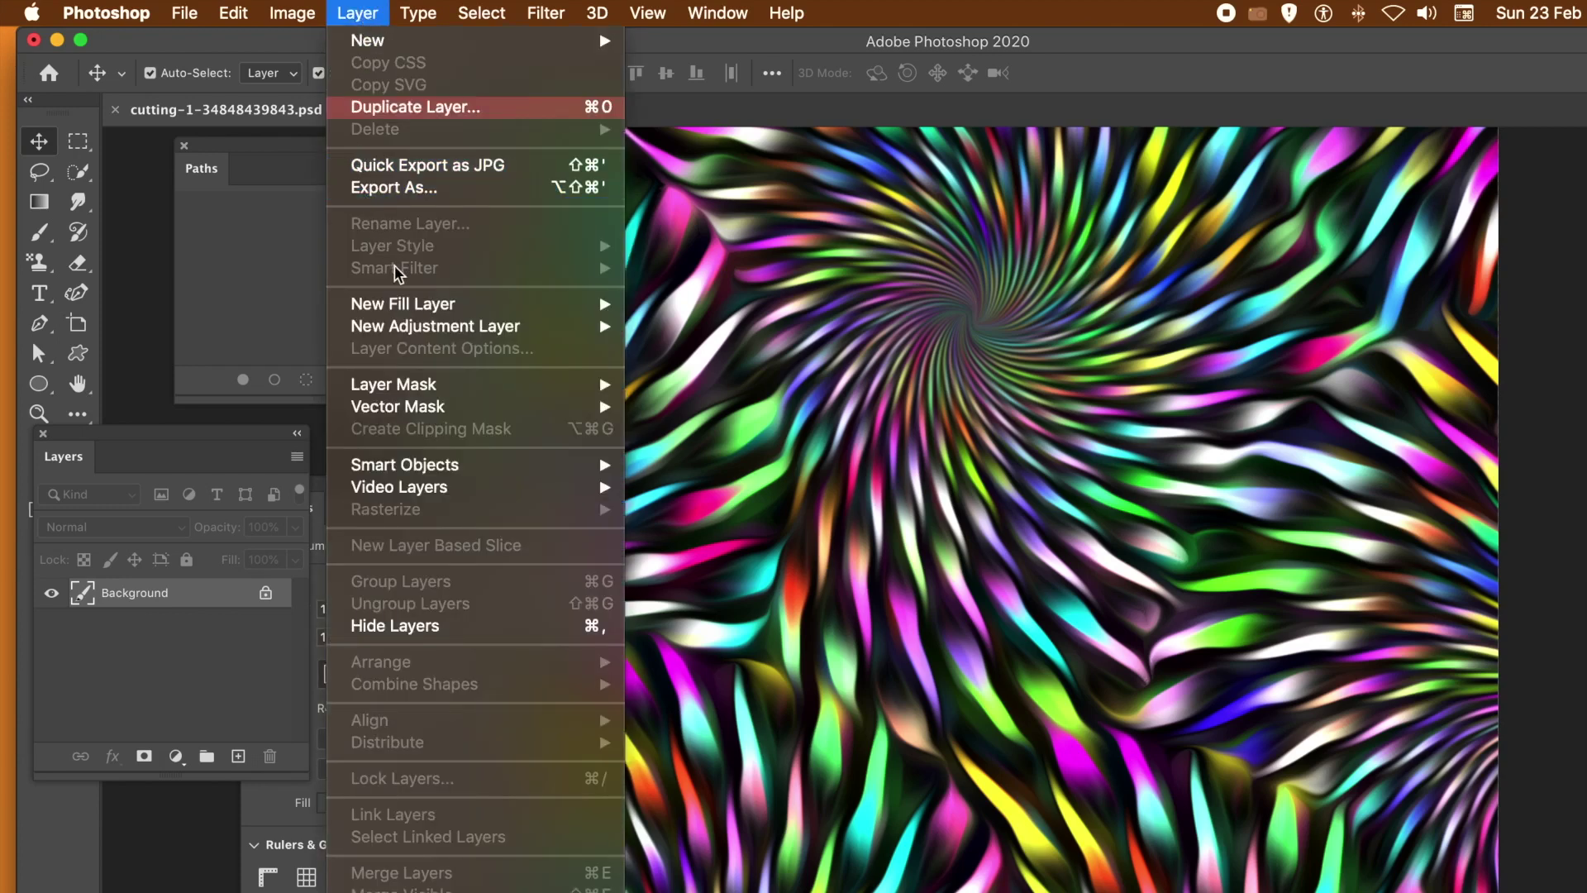
mouse_move(413, 304)
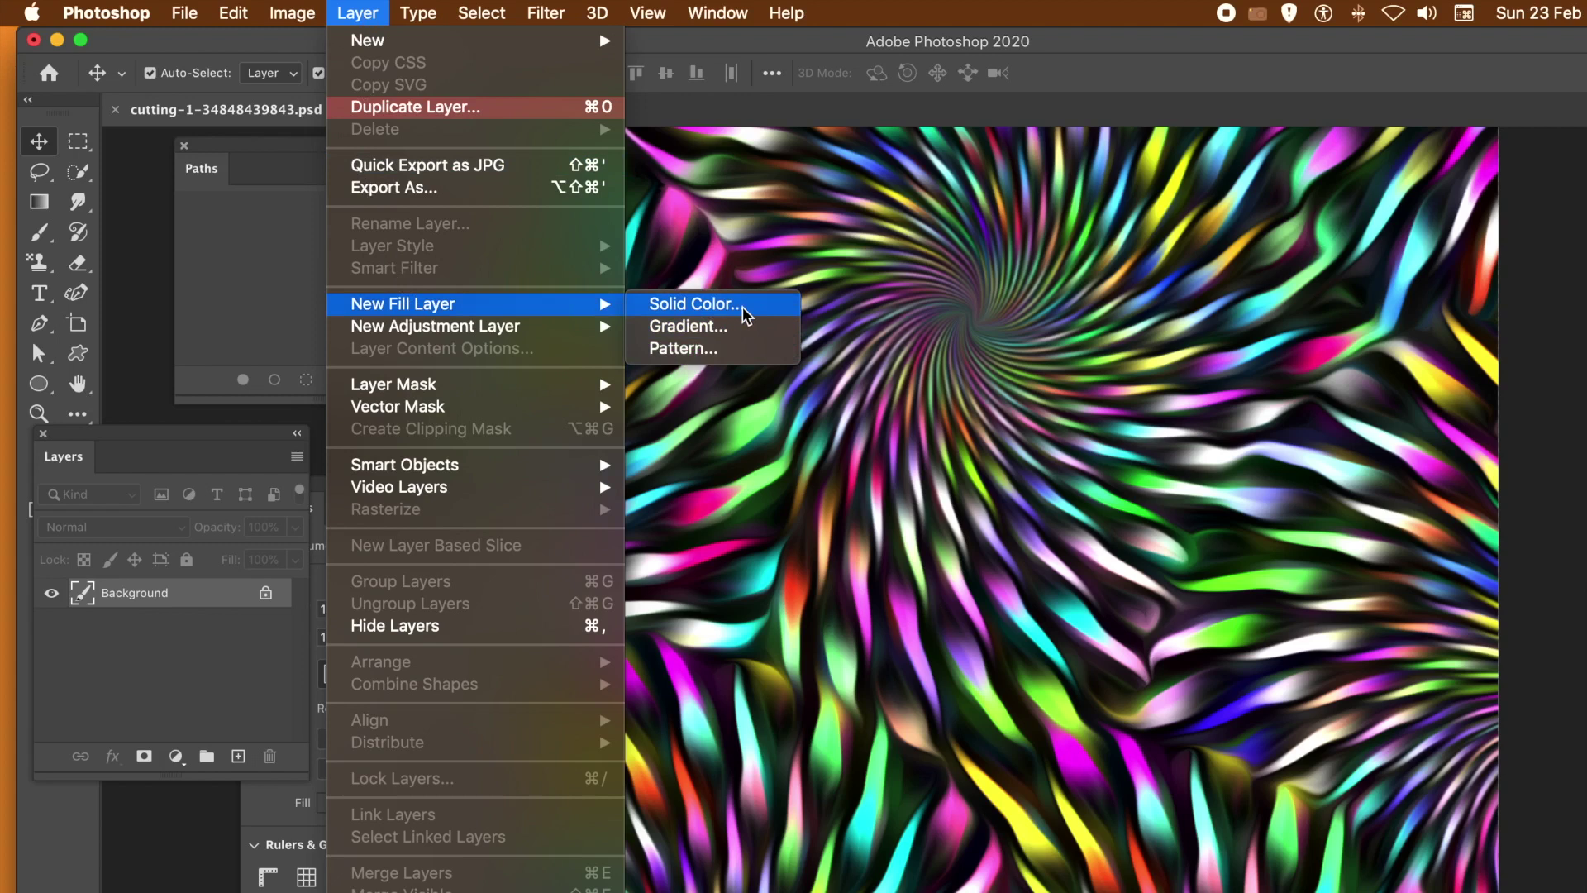
click(740, 333)
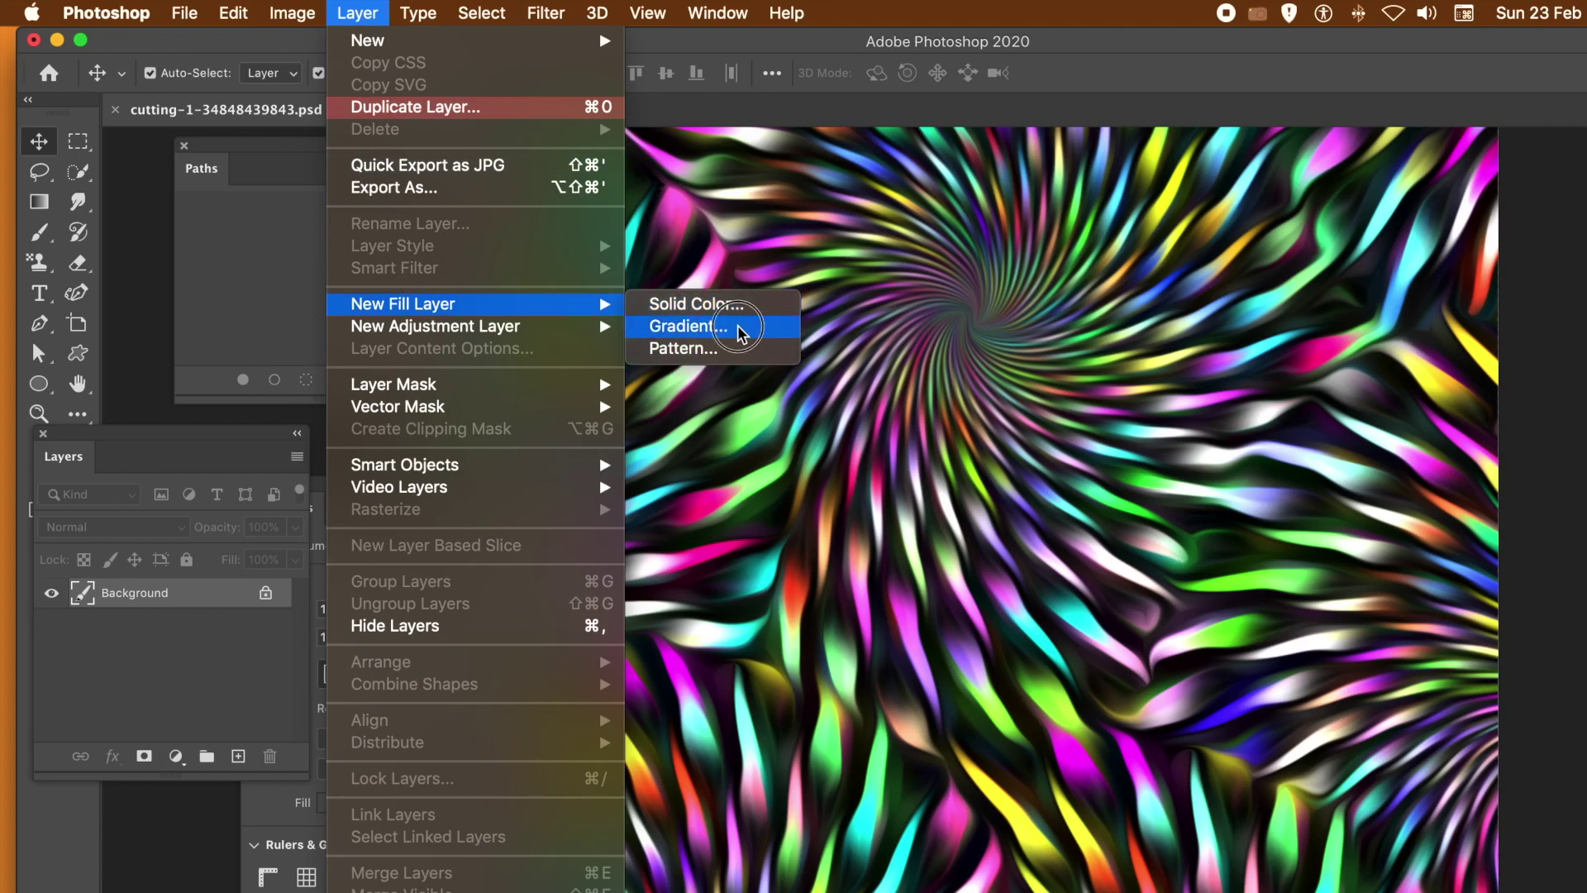
click(737, 326)
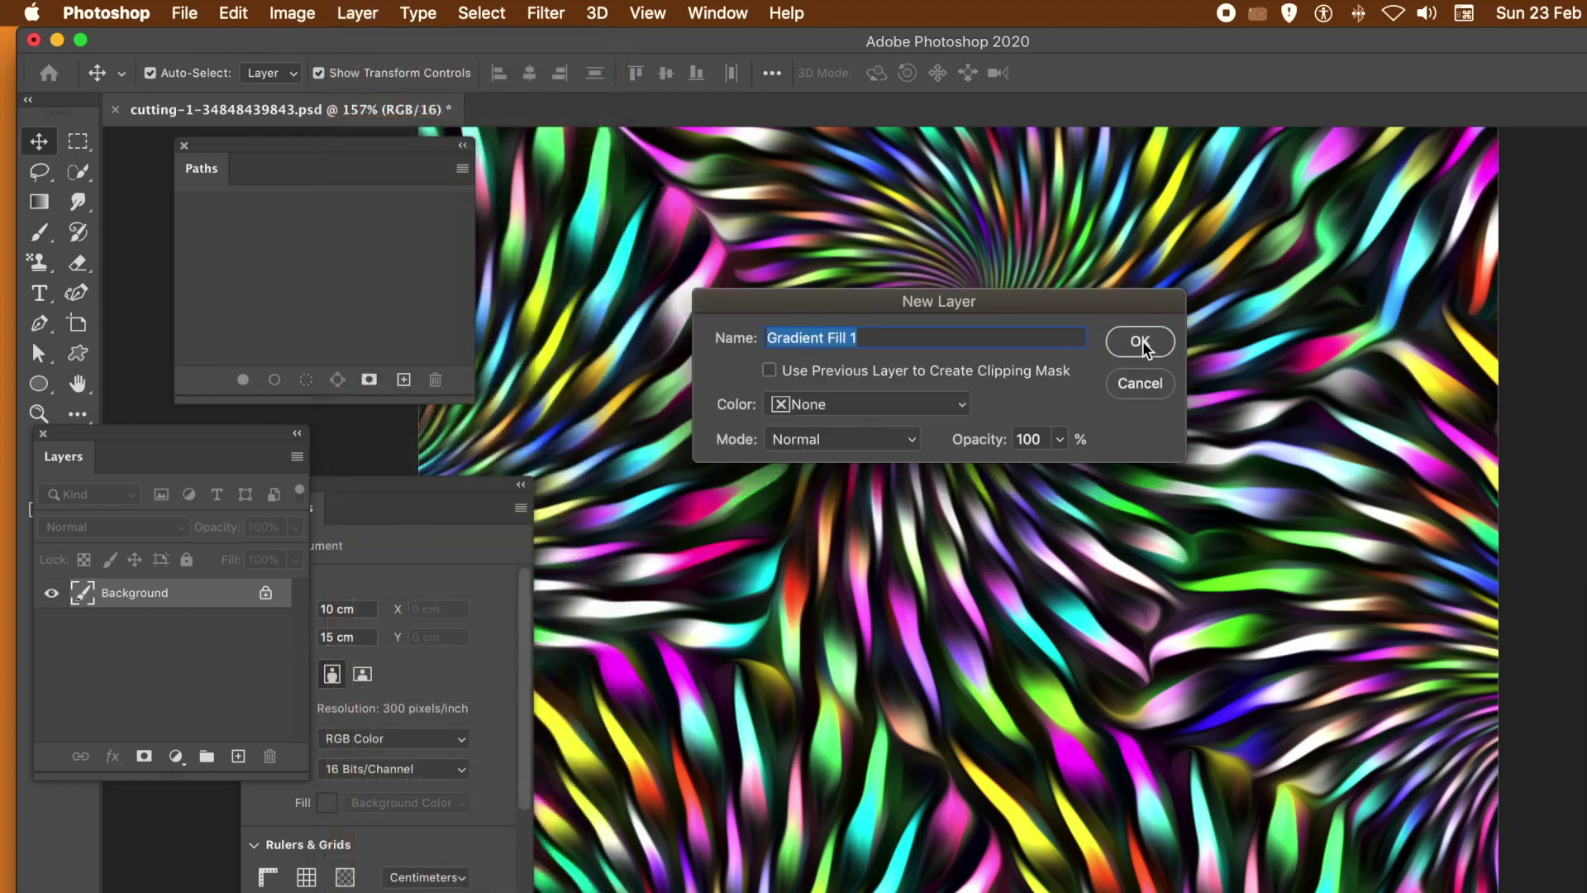
click(1141, 343)
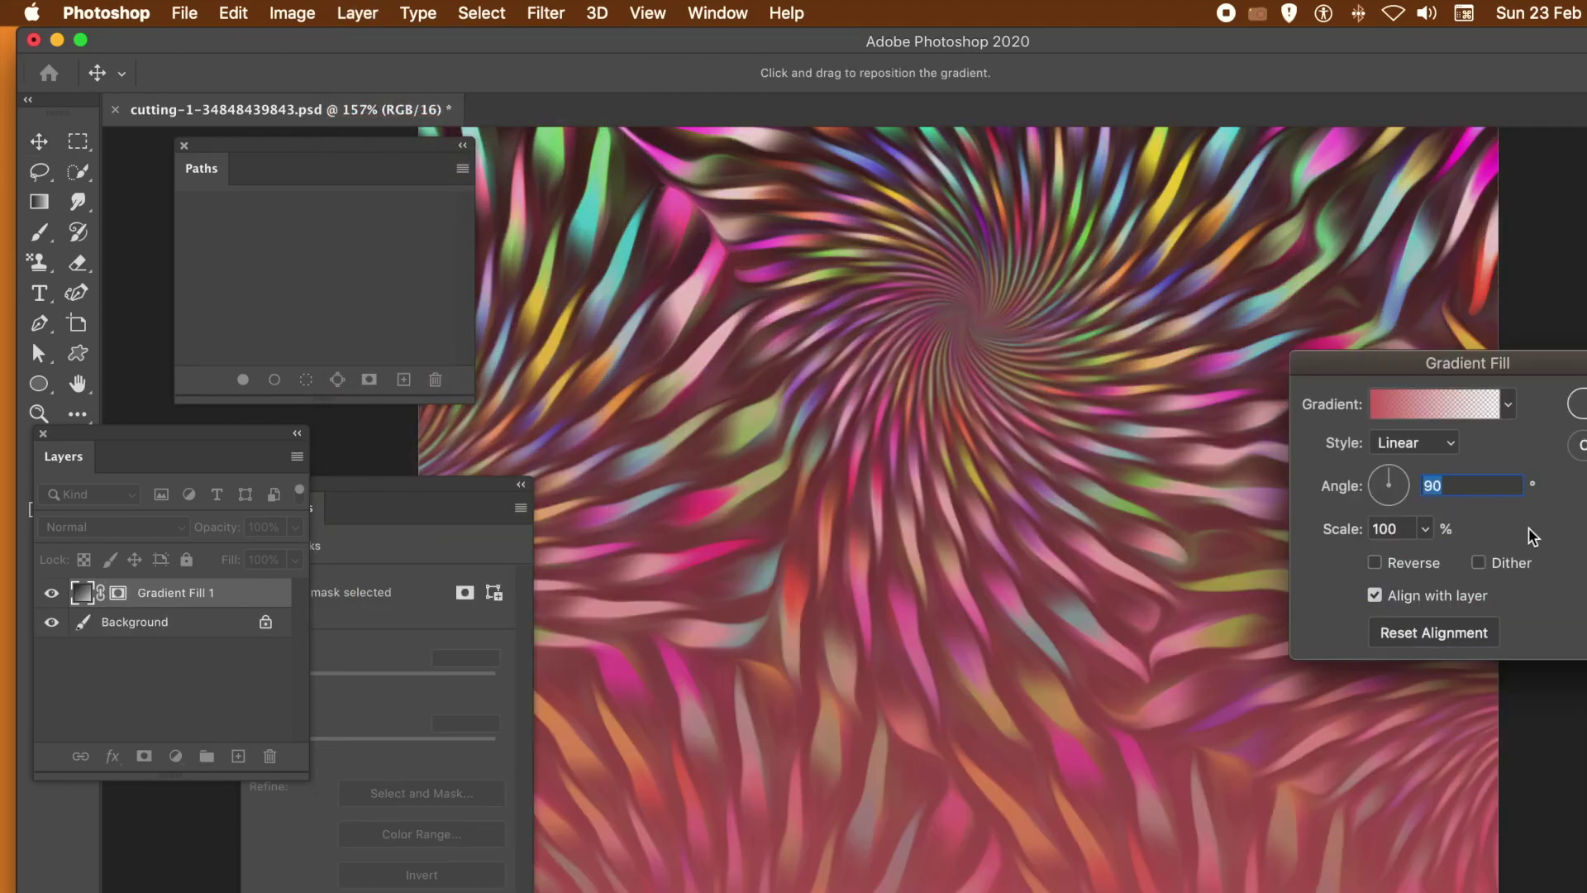
click(1508, 405)
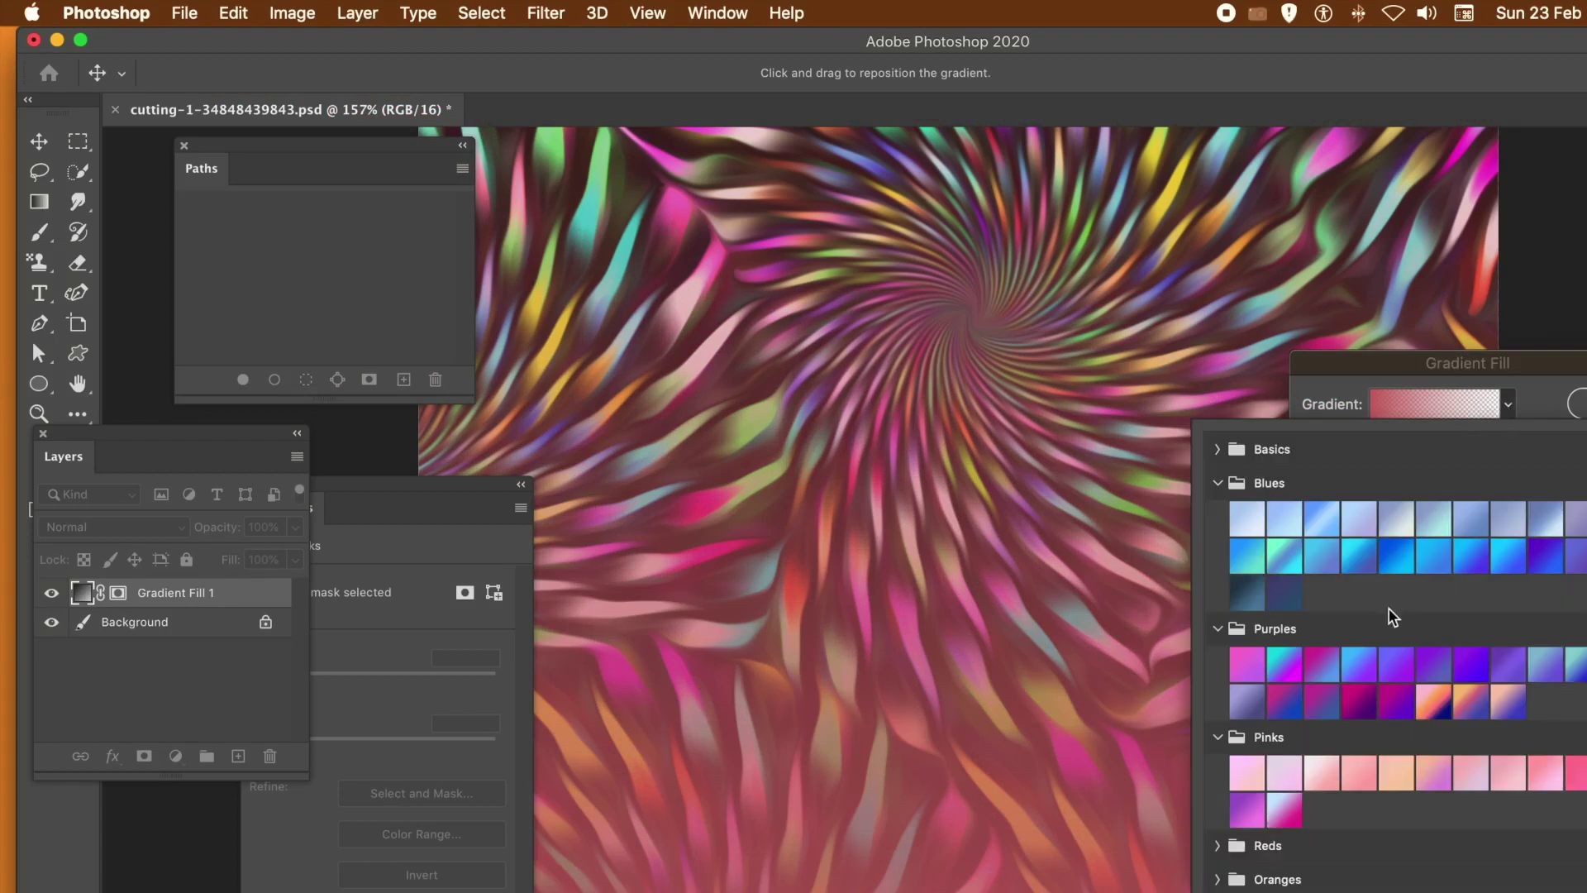
click(1286, 670)
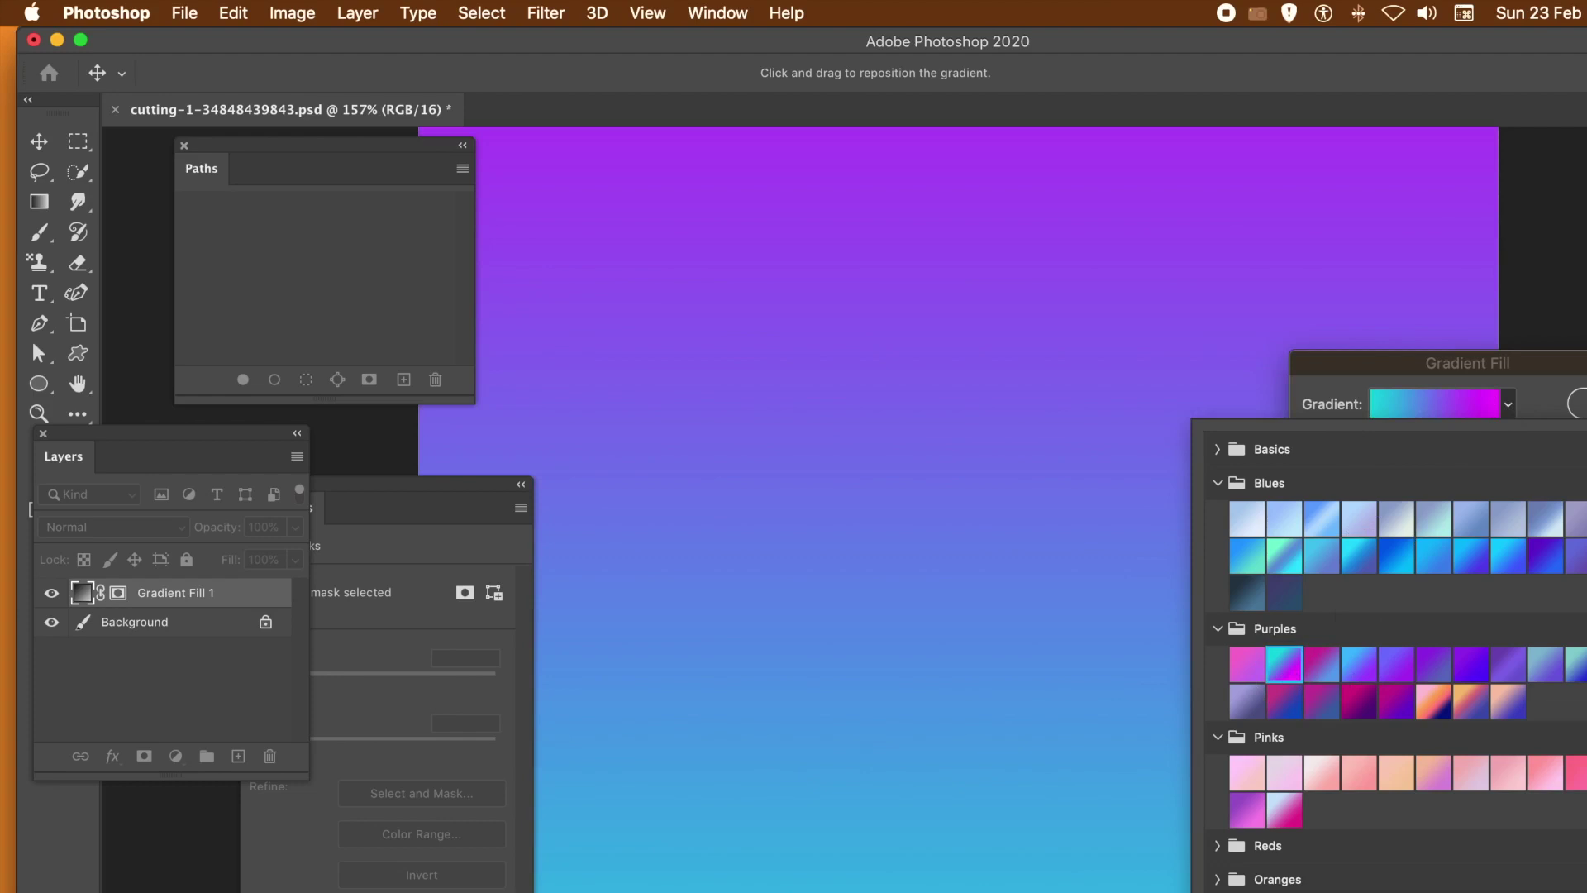
key(Return)
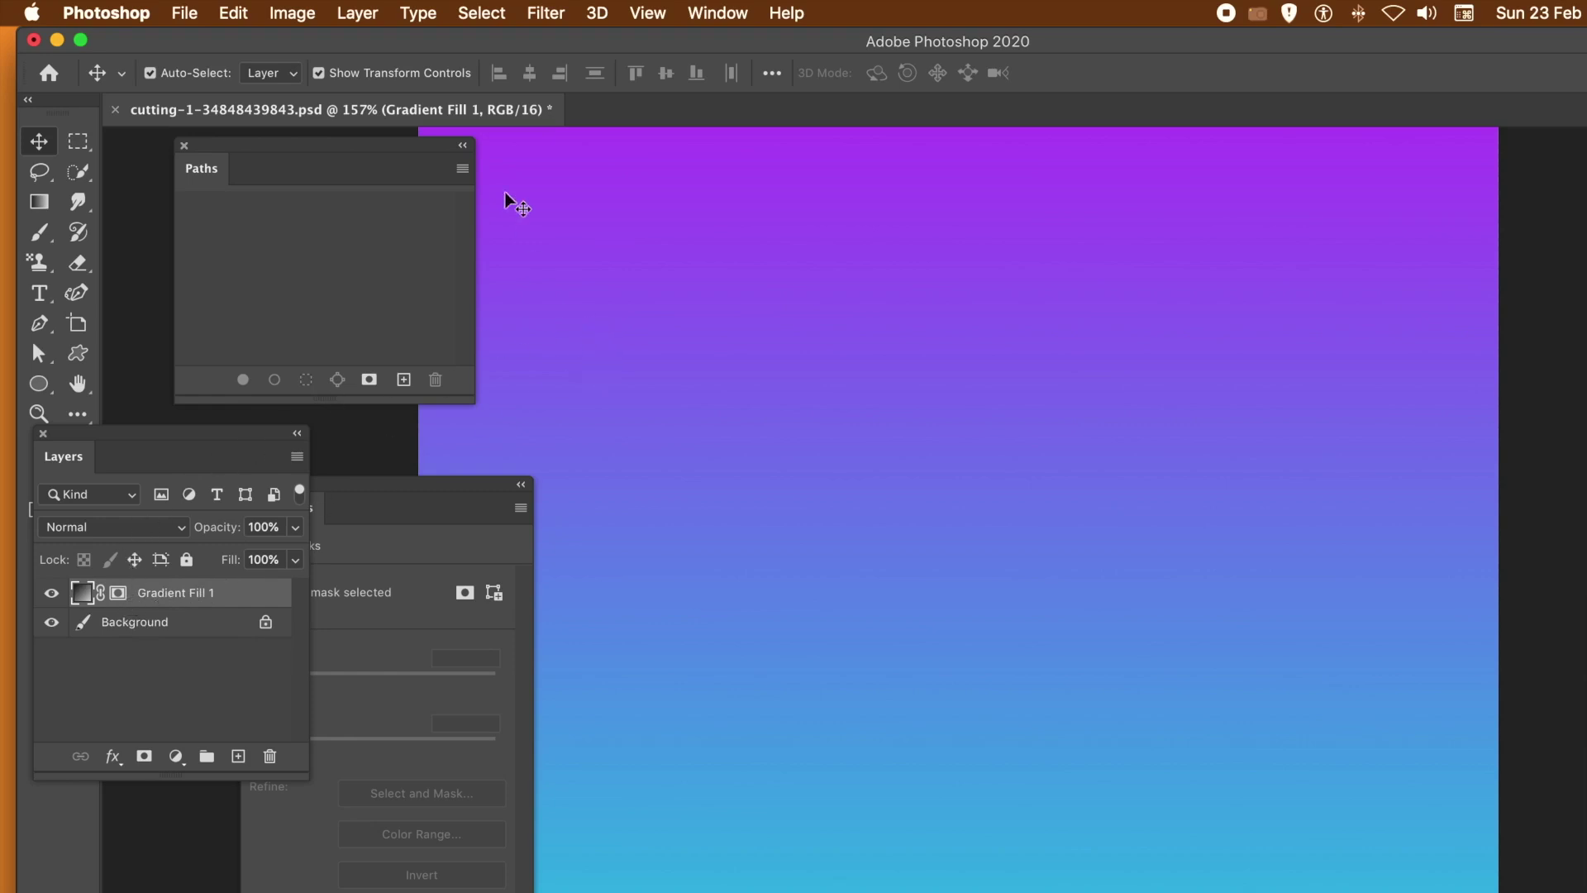
Add a vector mask that reveals all to the Gradient Fill 1 layer.
click(353, 15)
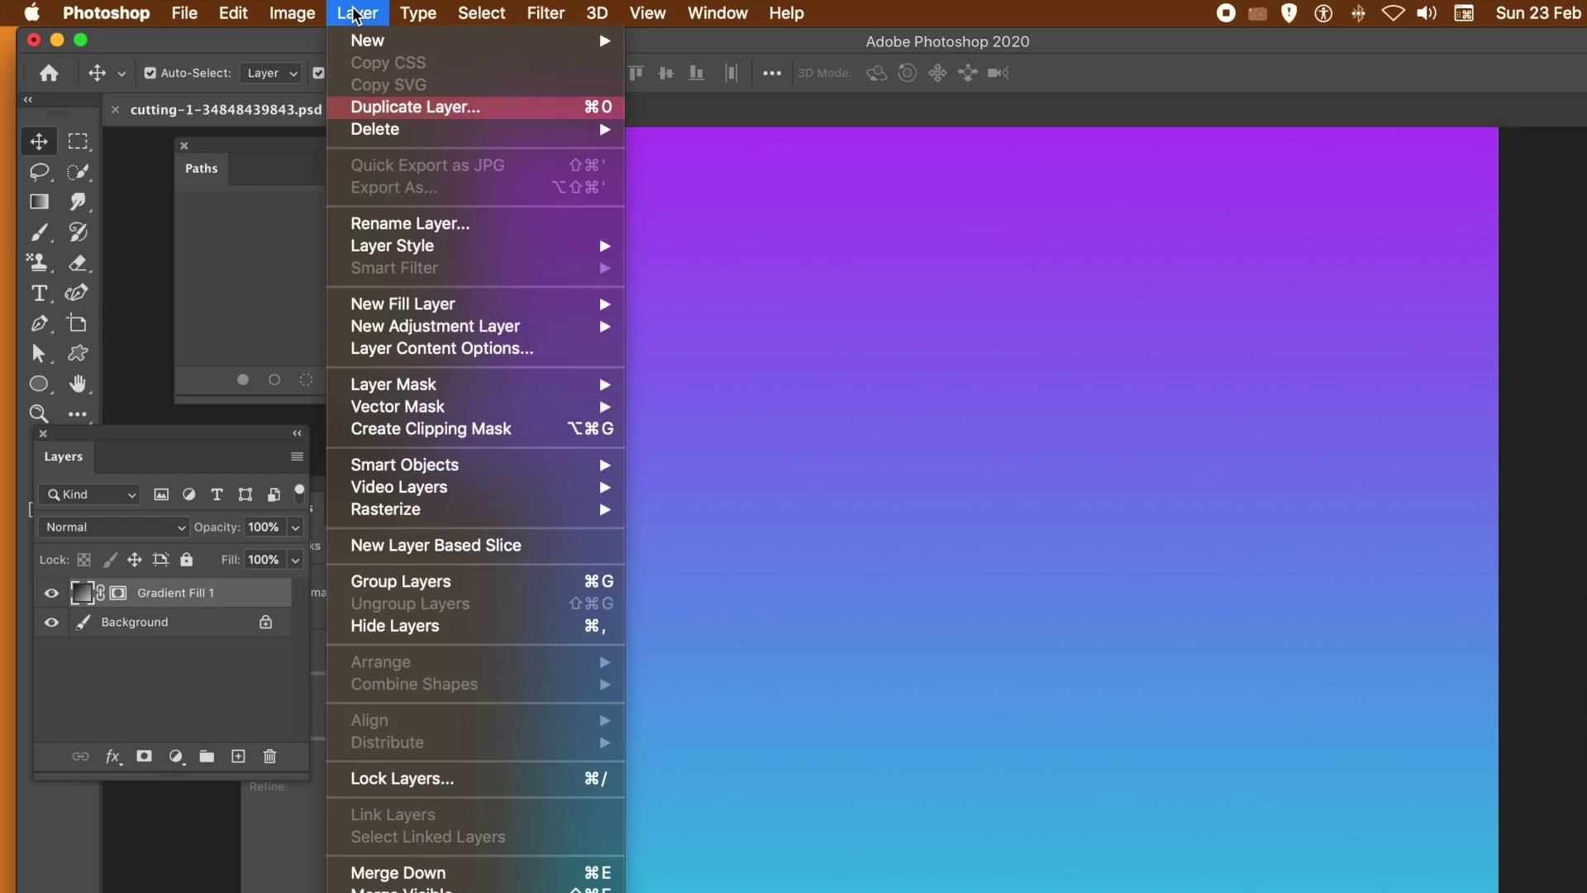
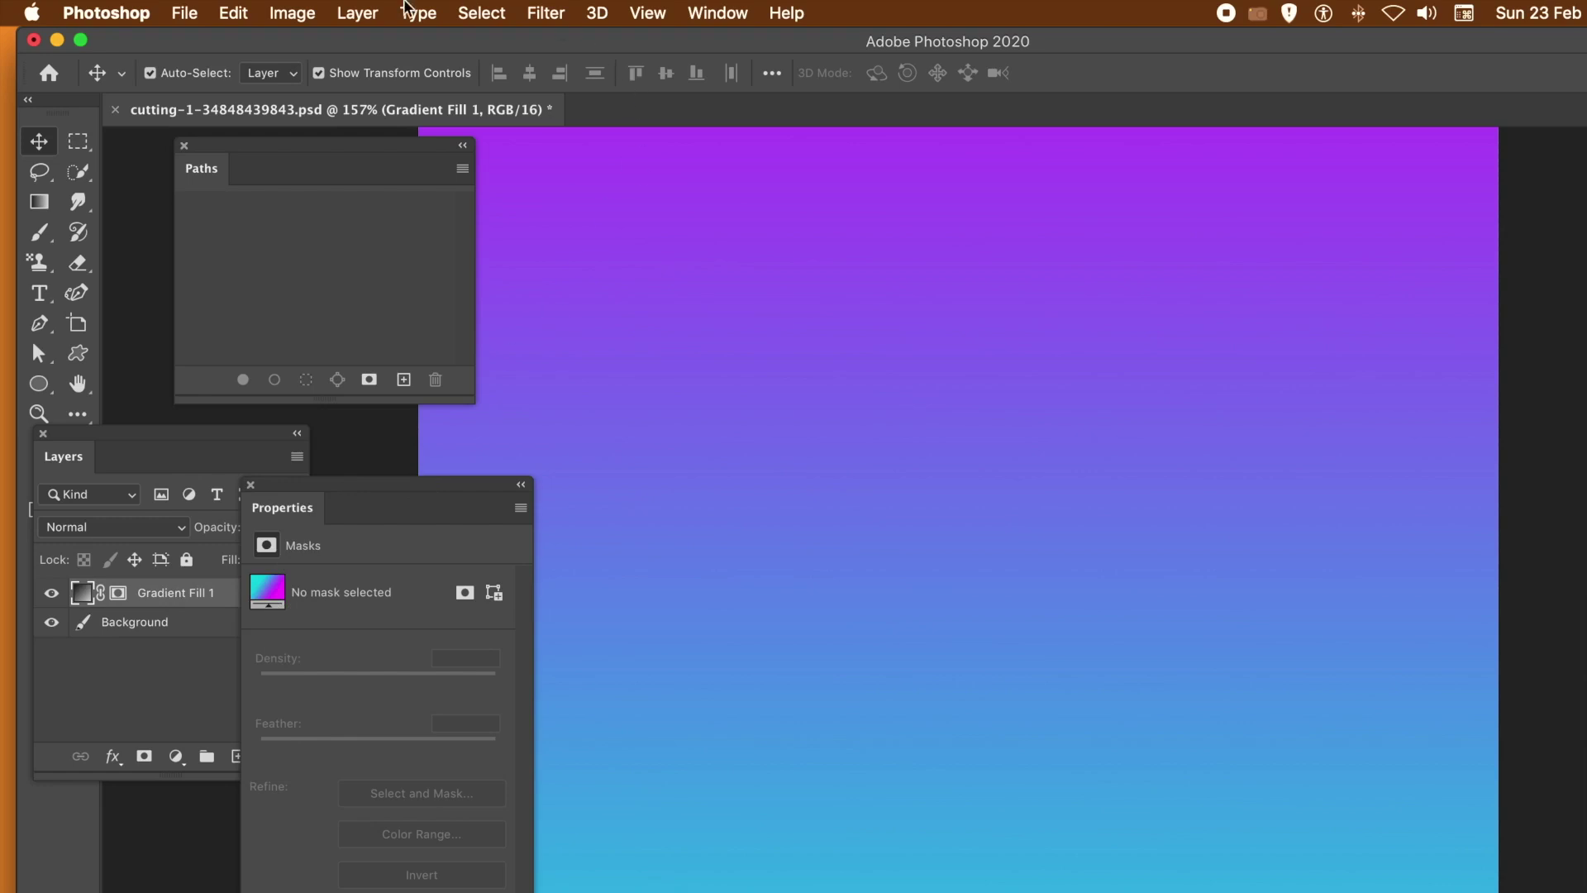
click(350, 13)
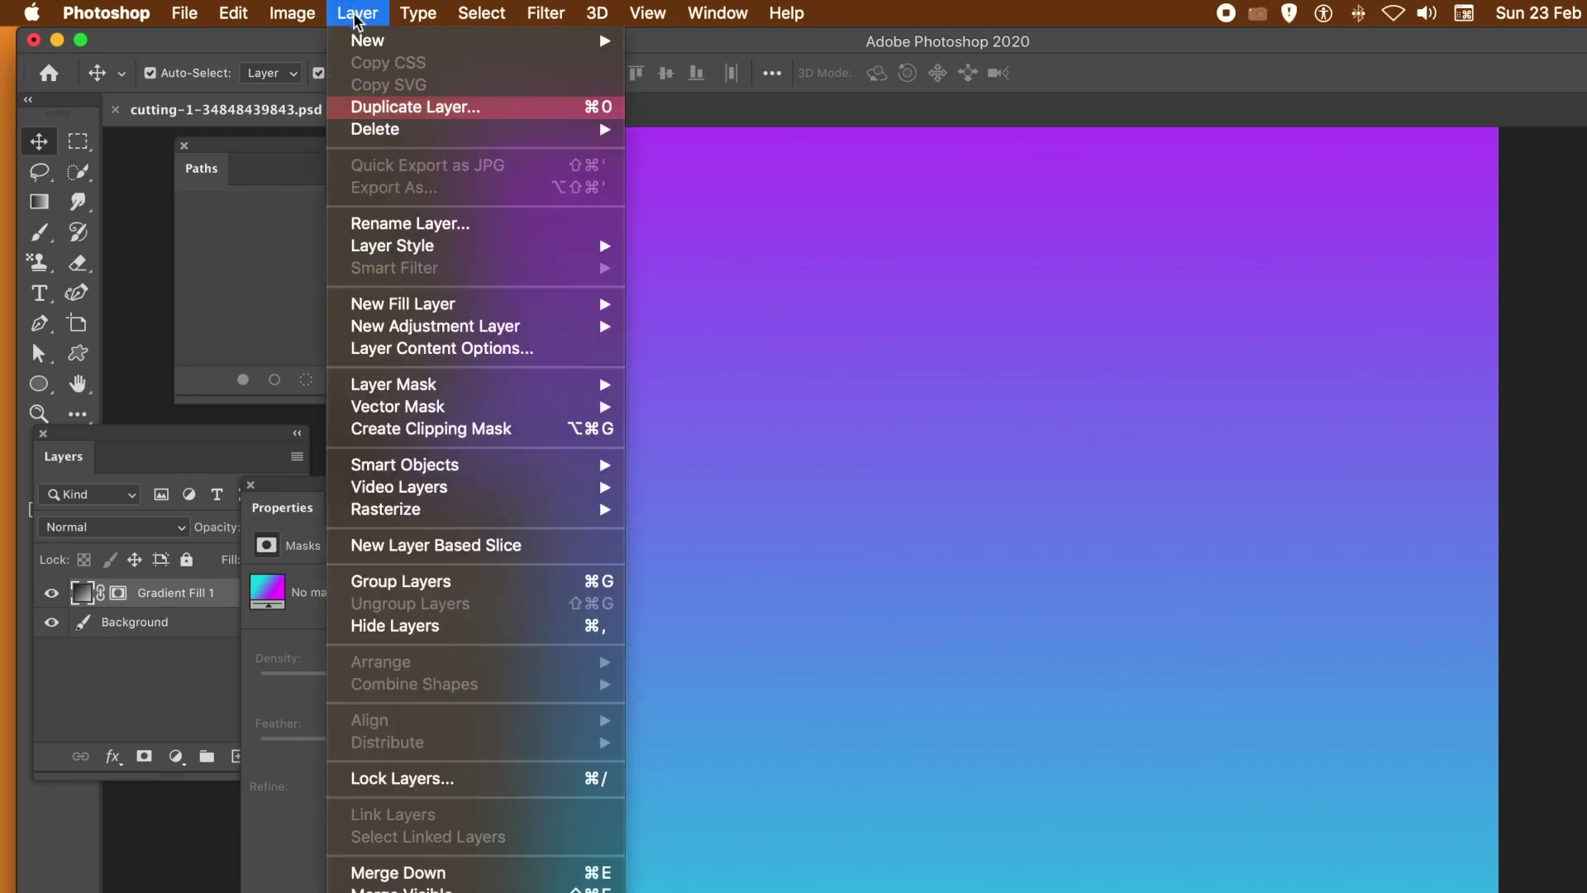
mouse_move(388, 406)
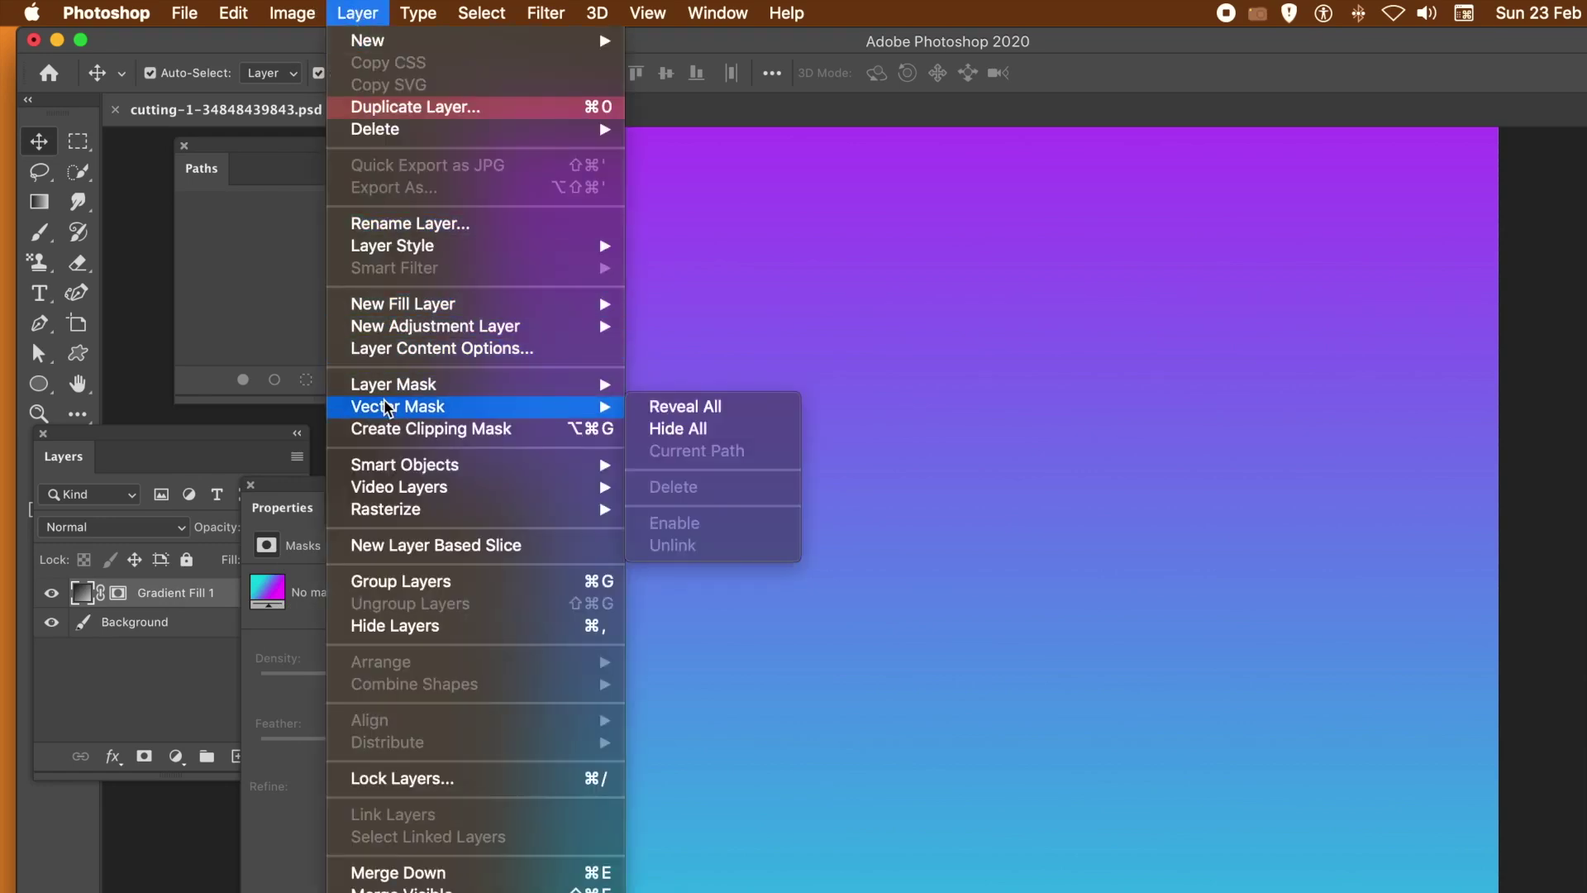
mouse_move(530, 388)
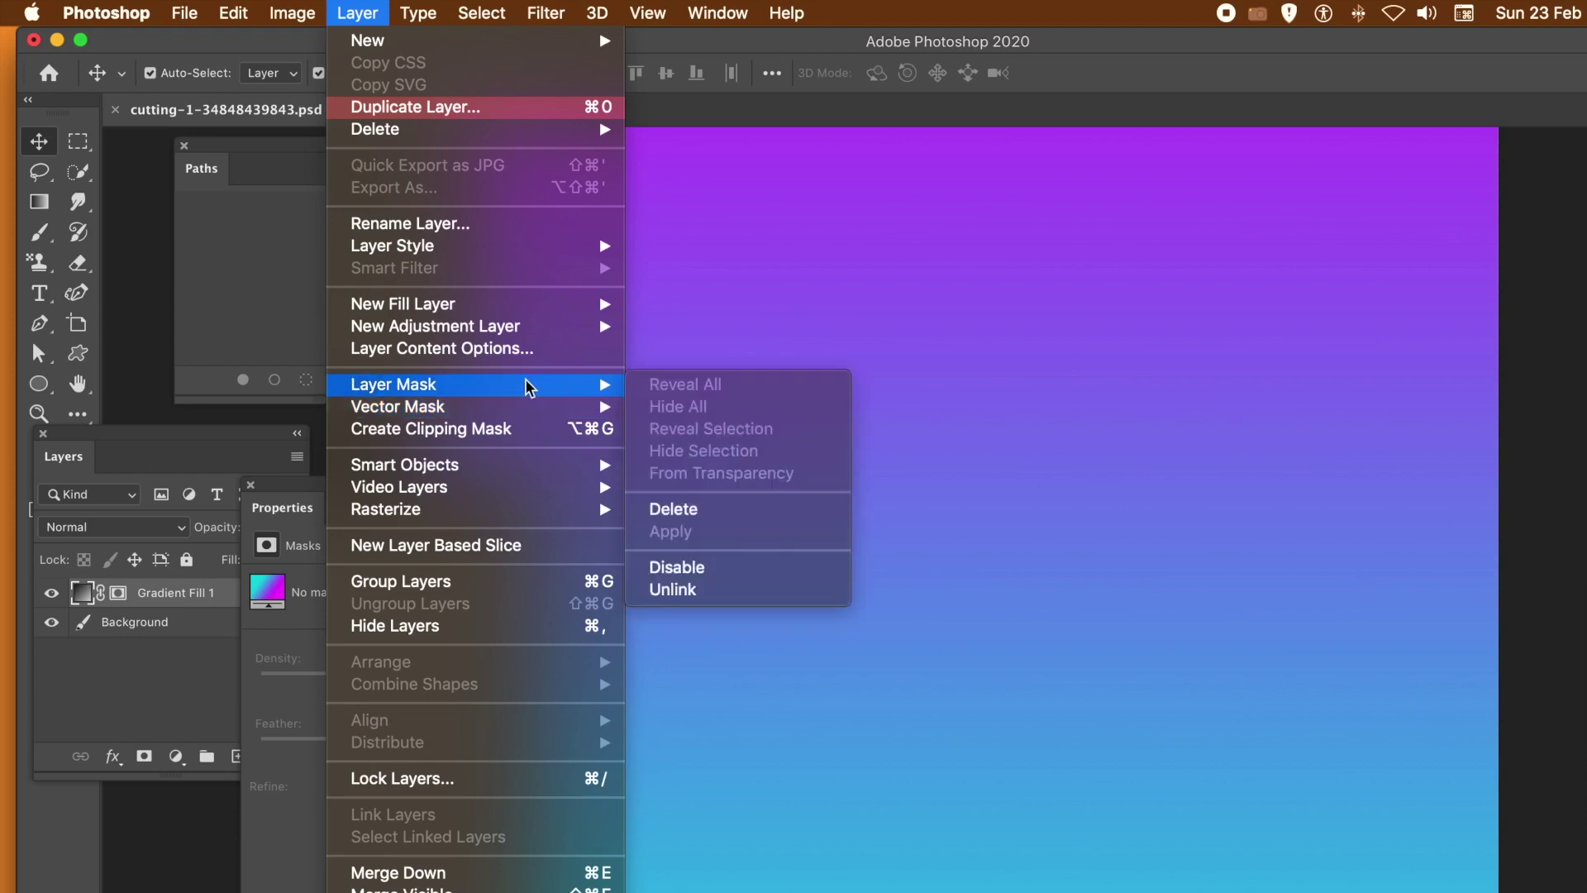
mouse_move(510, 413)
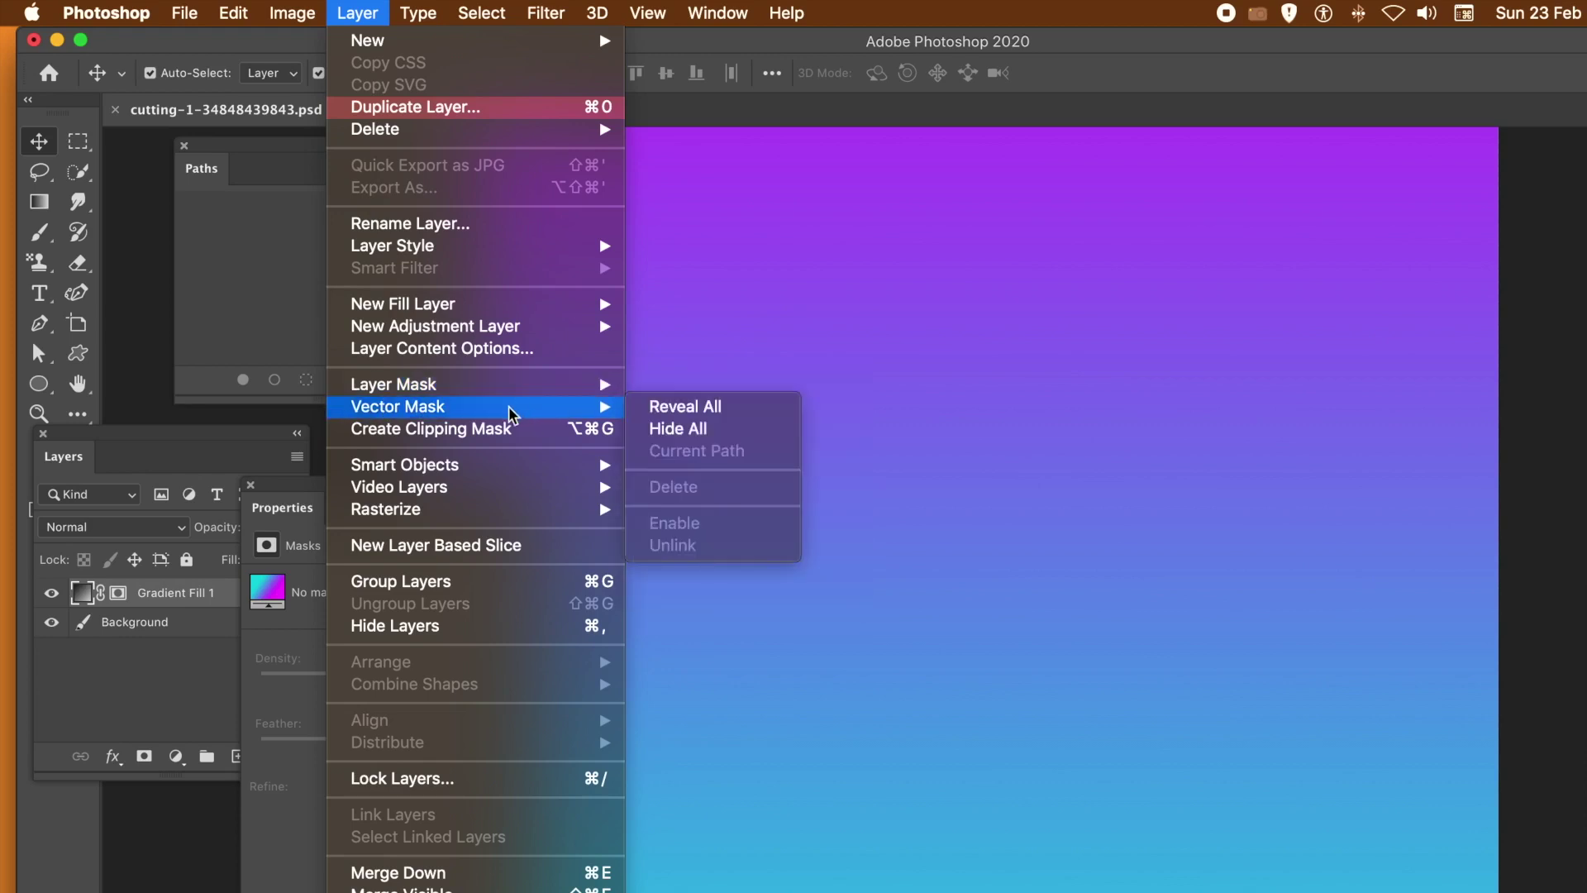
click(680, 415)
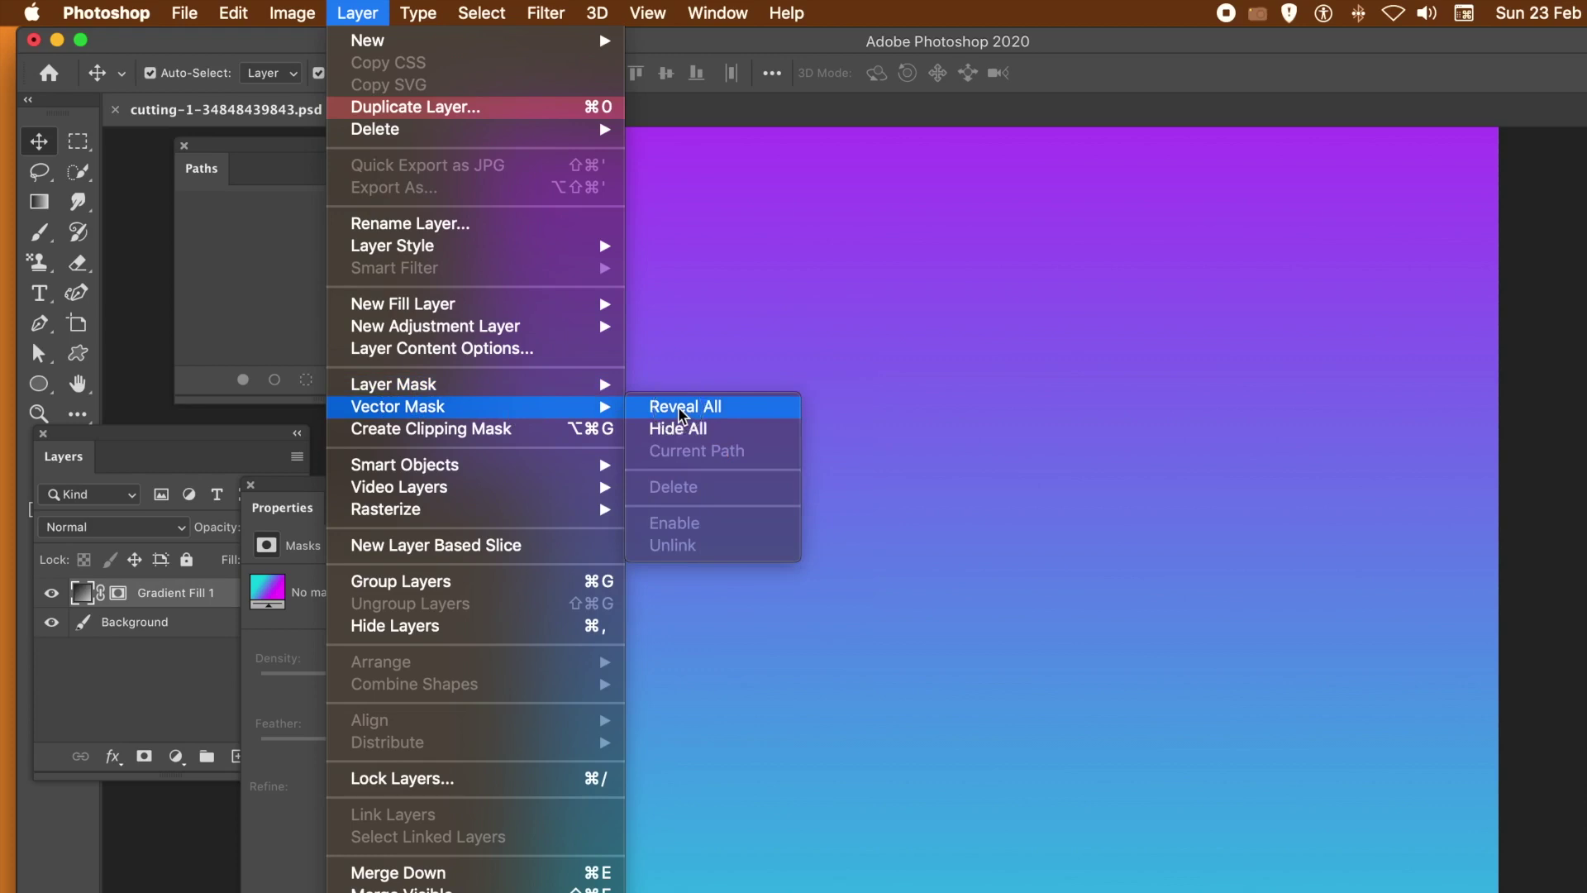
click(681, 415)
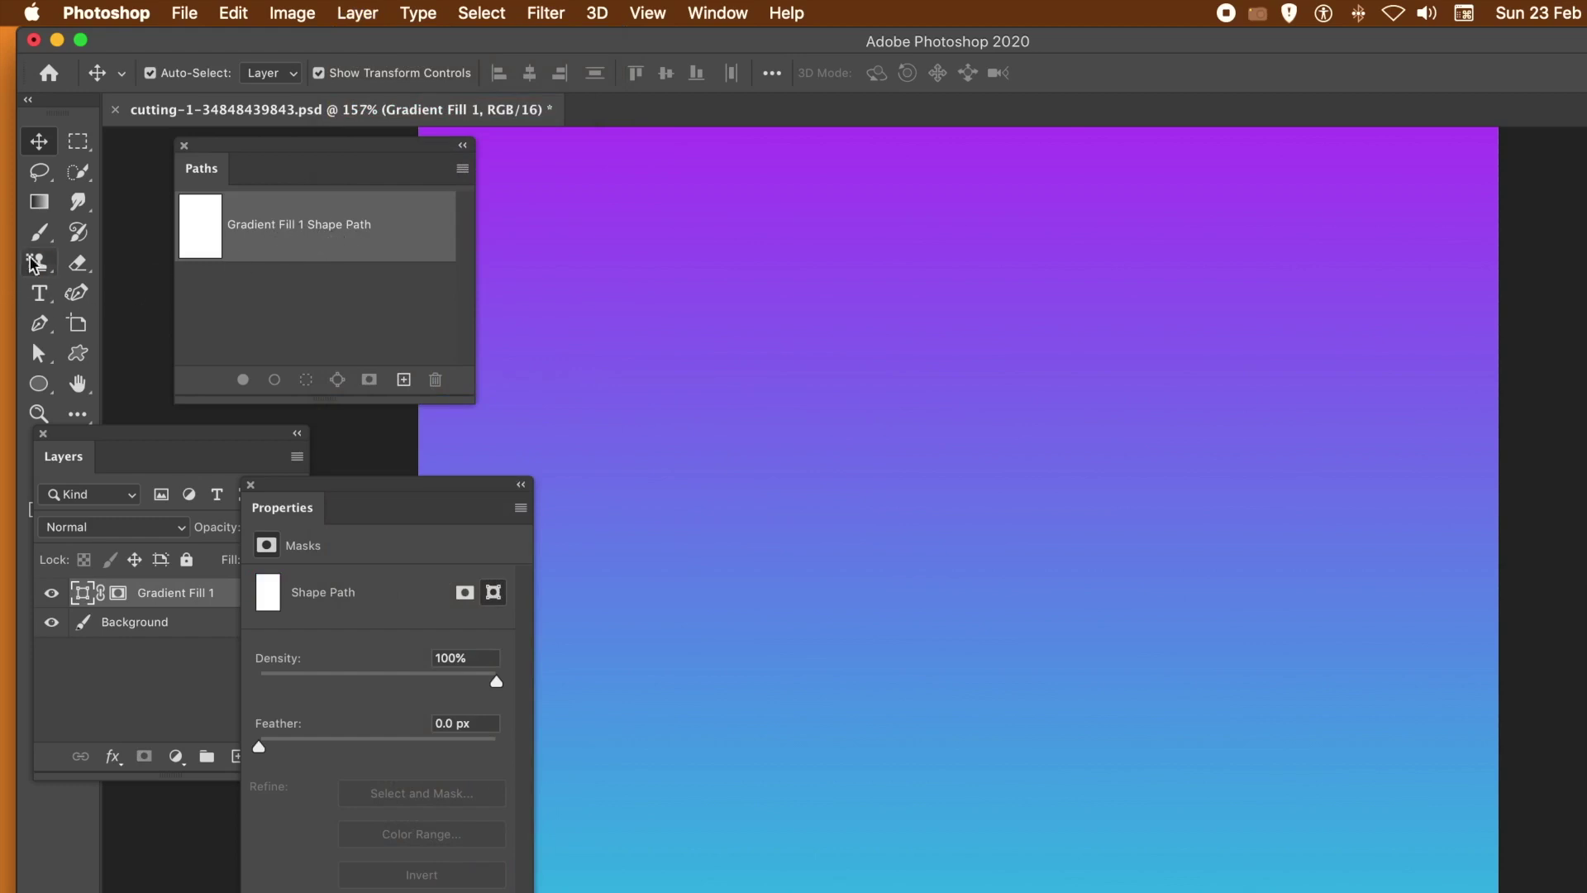
Draw a closed oval path on the vector mask with the Curvature Pen across the canvas centre, and stretch it diagonally toward the lower right.
click(78, 294)
click(800, 321)
click(641, 389)
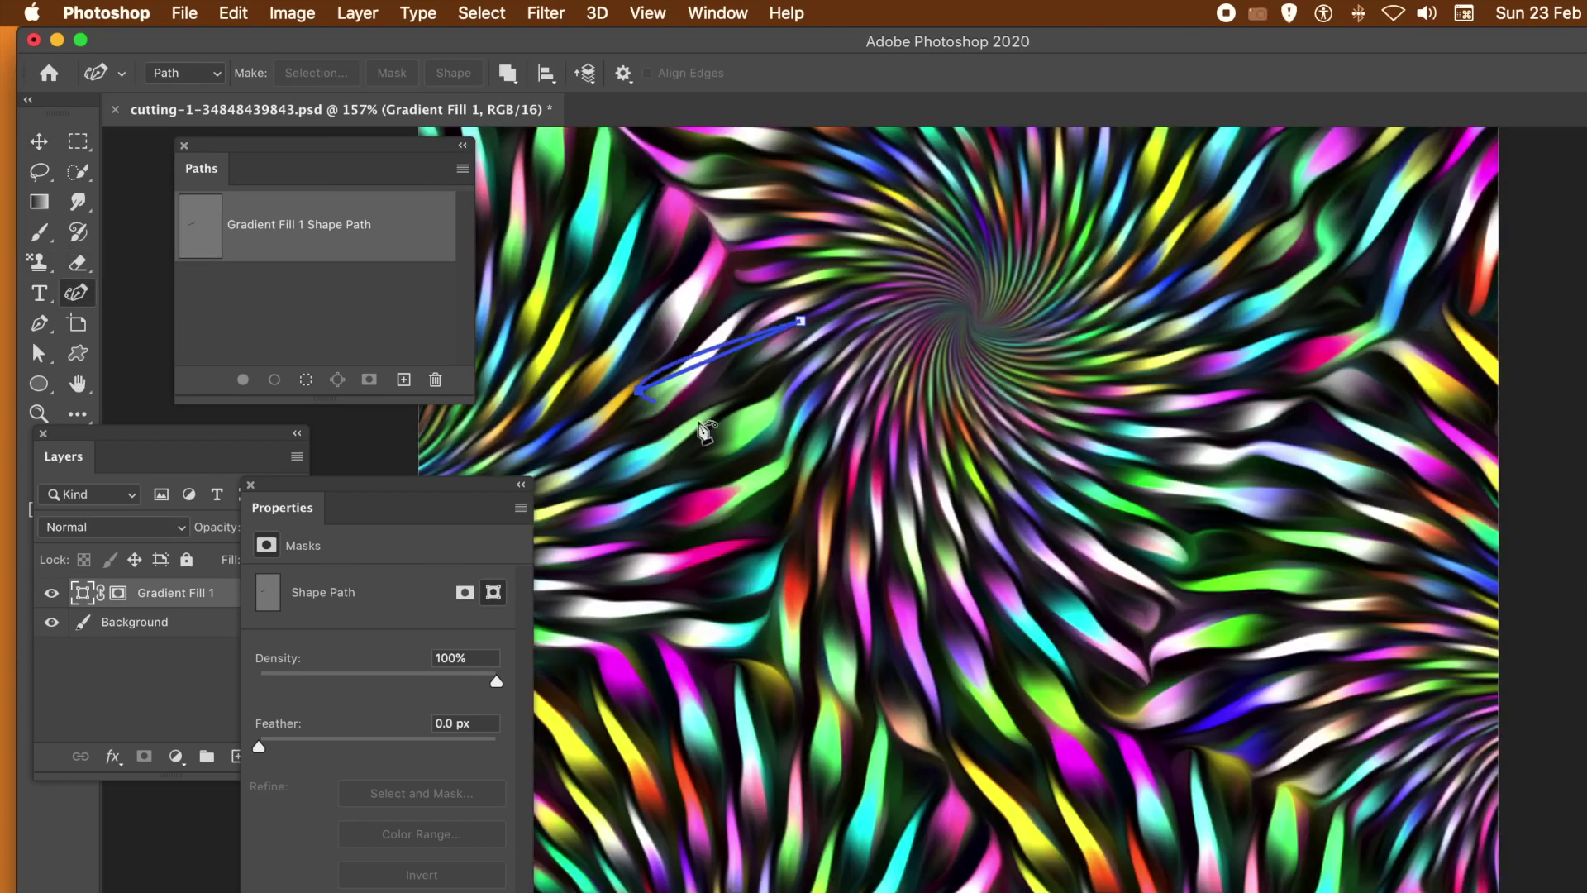
click(859, 568)
click(1107, 589)
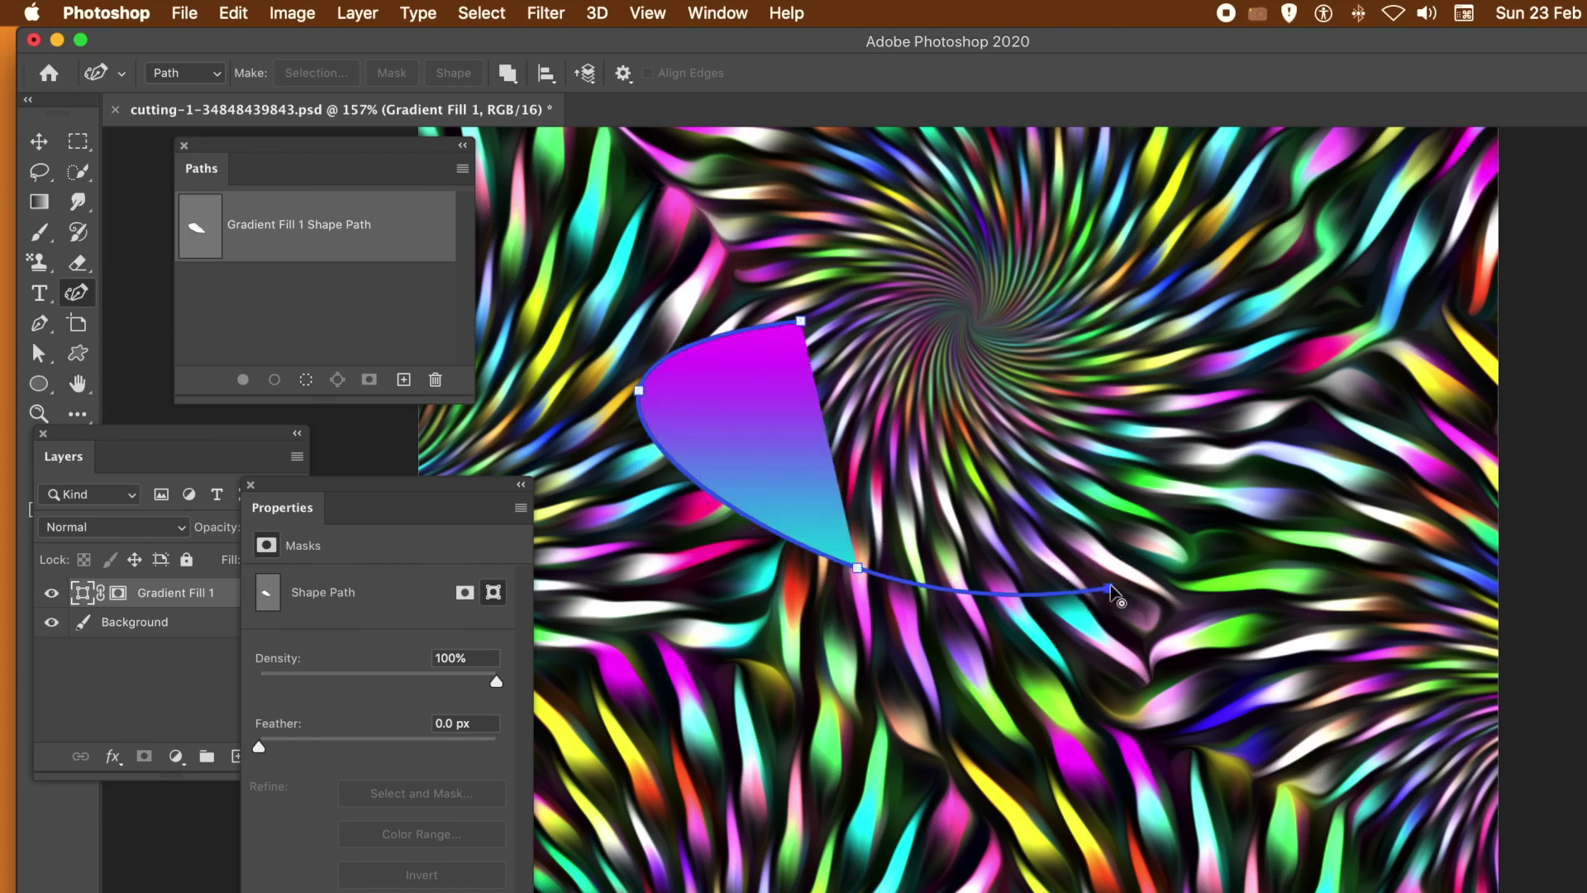
click(1187, 439)
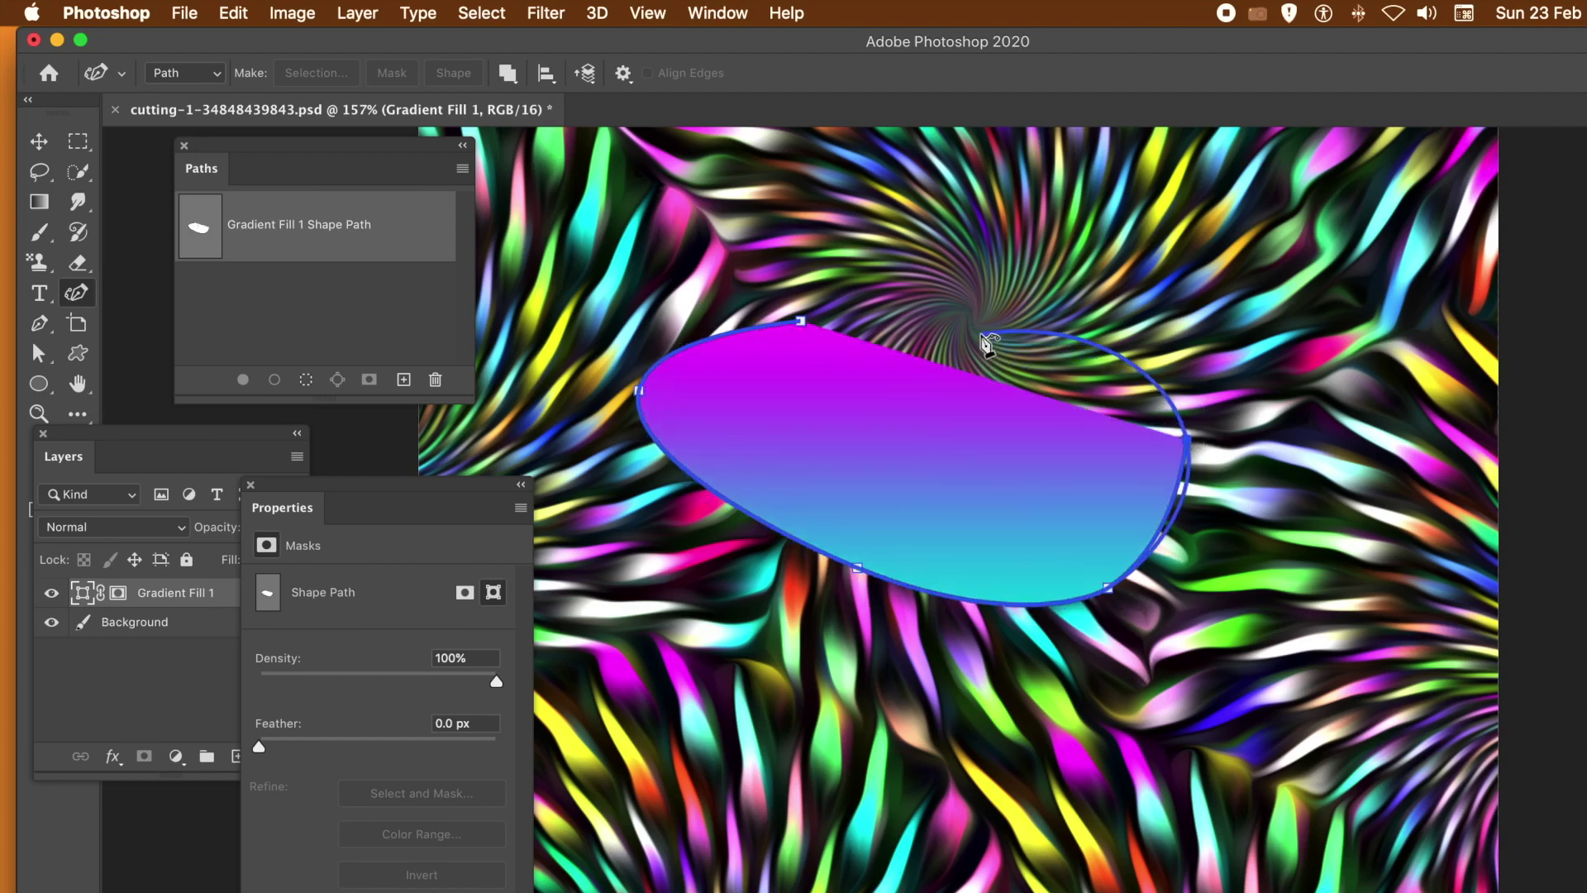
click(802, 320)
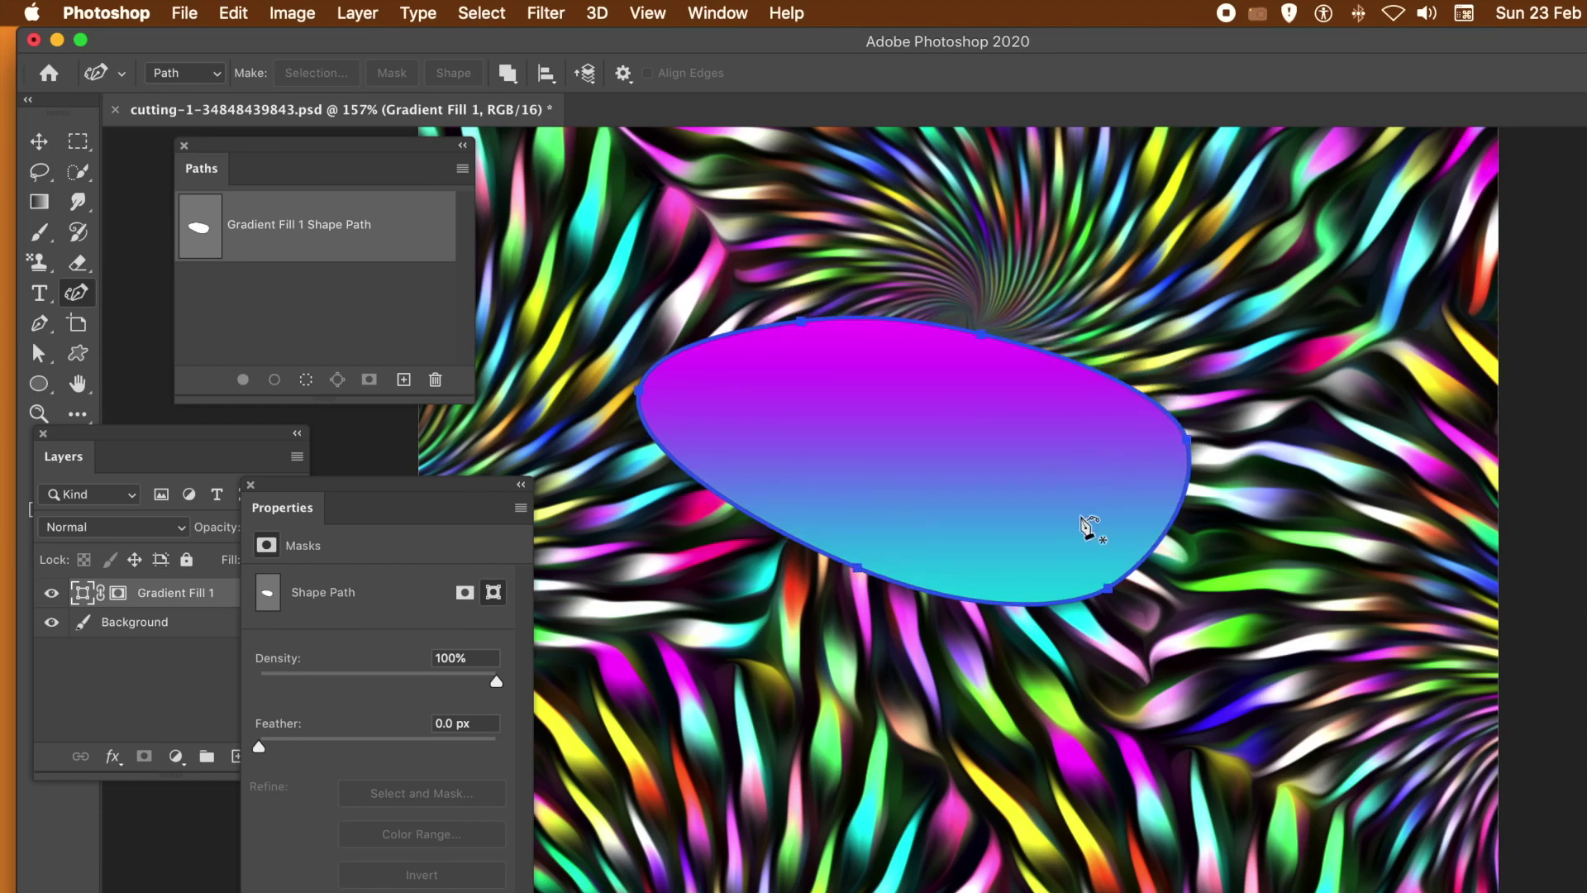
drag(1109, 588, 1291, 684)
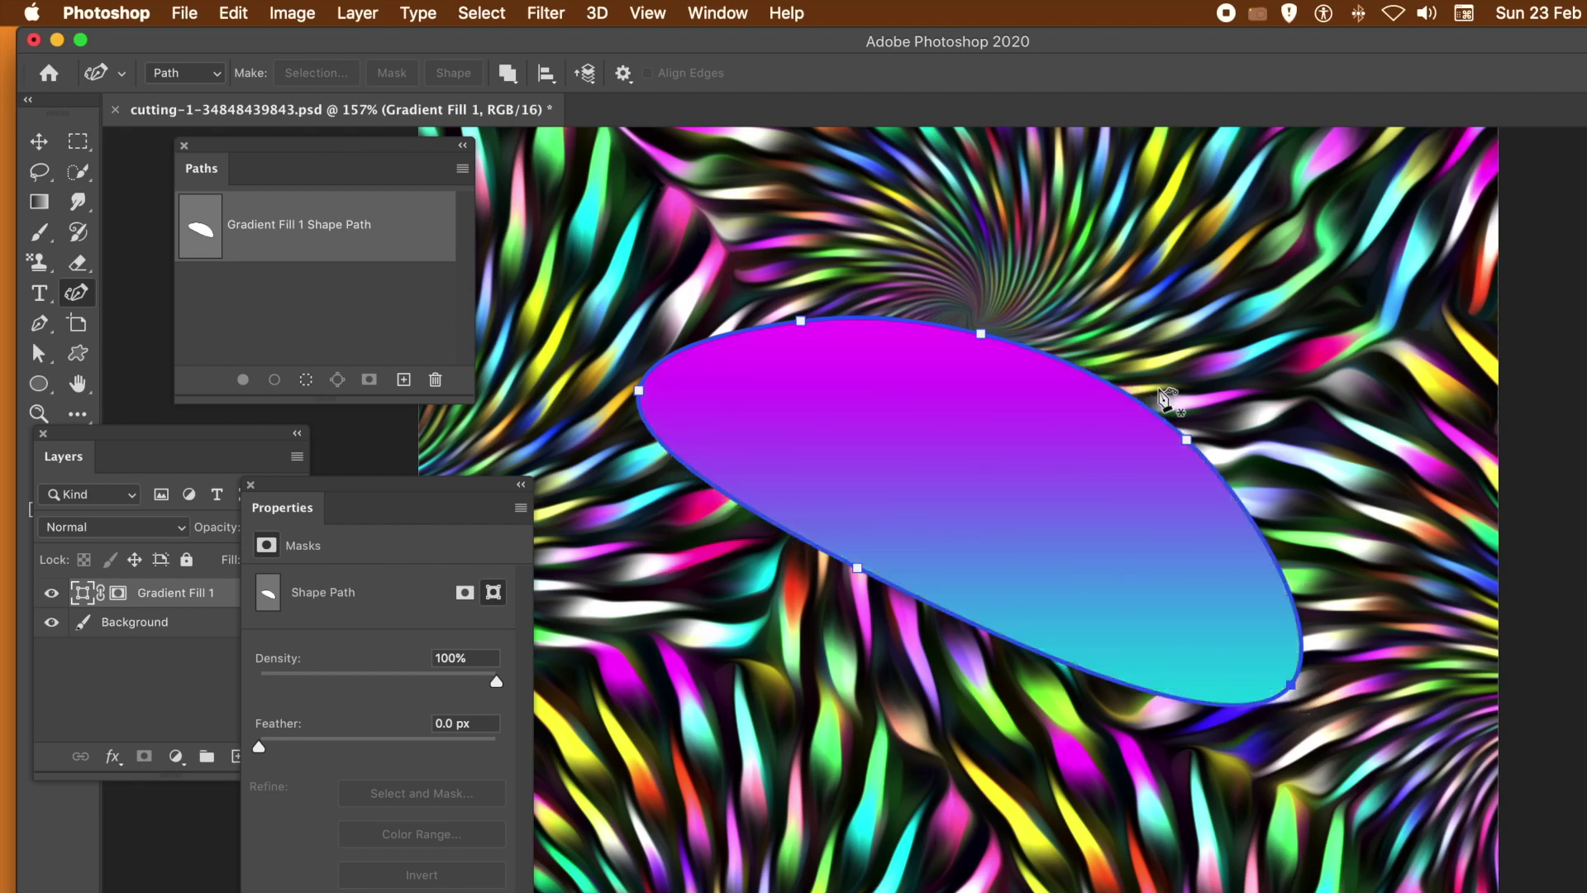
drag(1186, 436, 1171, 453)
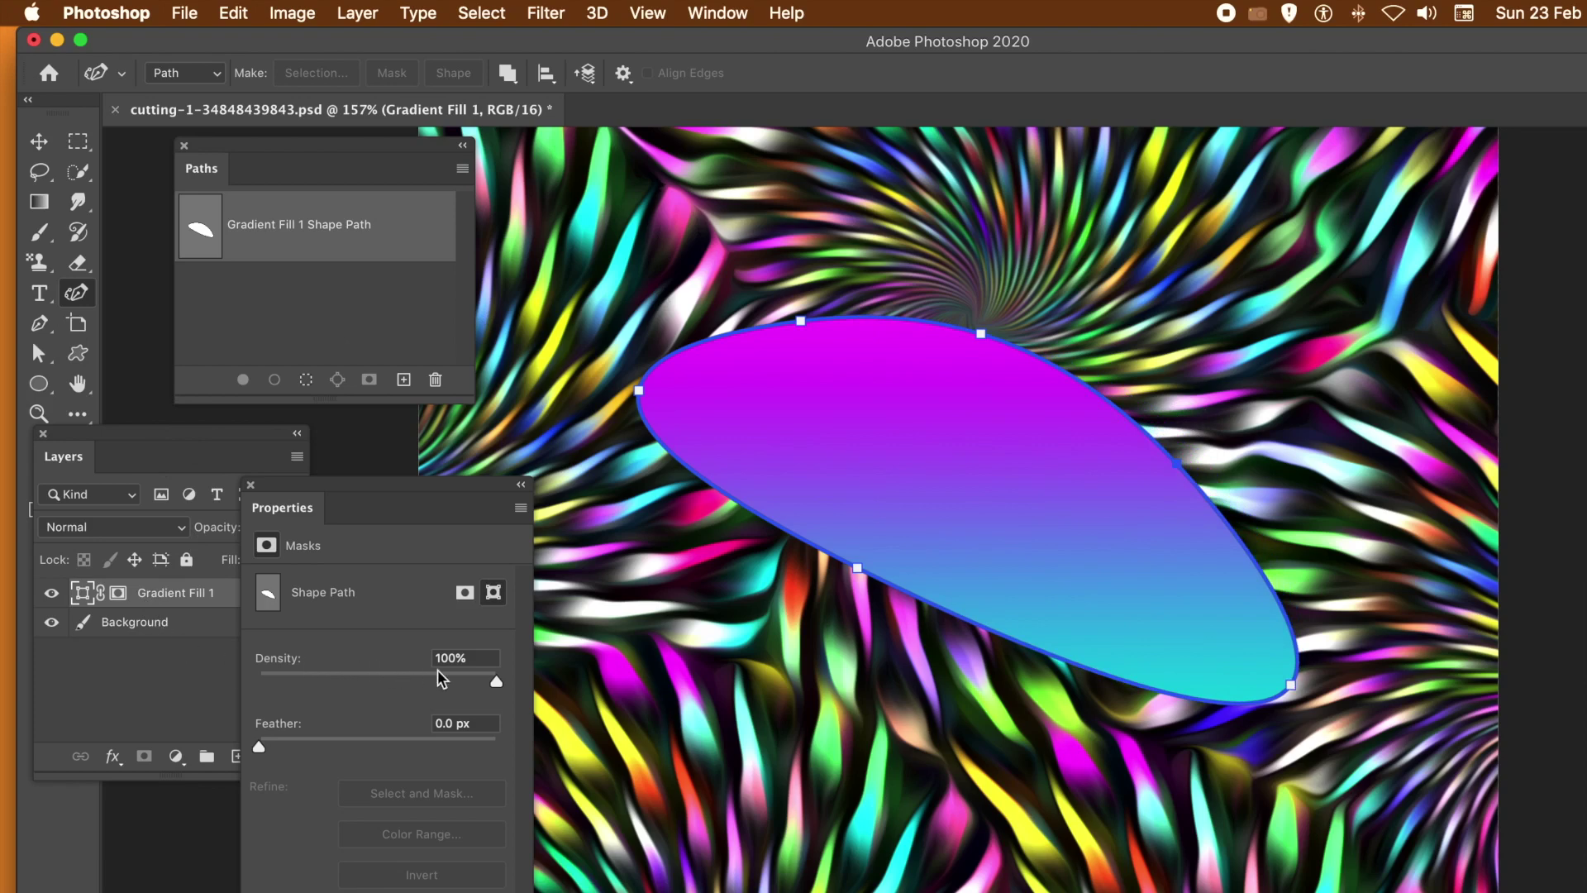
Feather the vector mask of Gradient Fill 1 by 40.6 px, keeping its density at 100%.
drag(464, 677, 513, 680)
drag(316, 737, 374, 732)
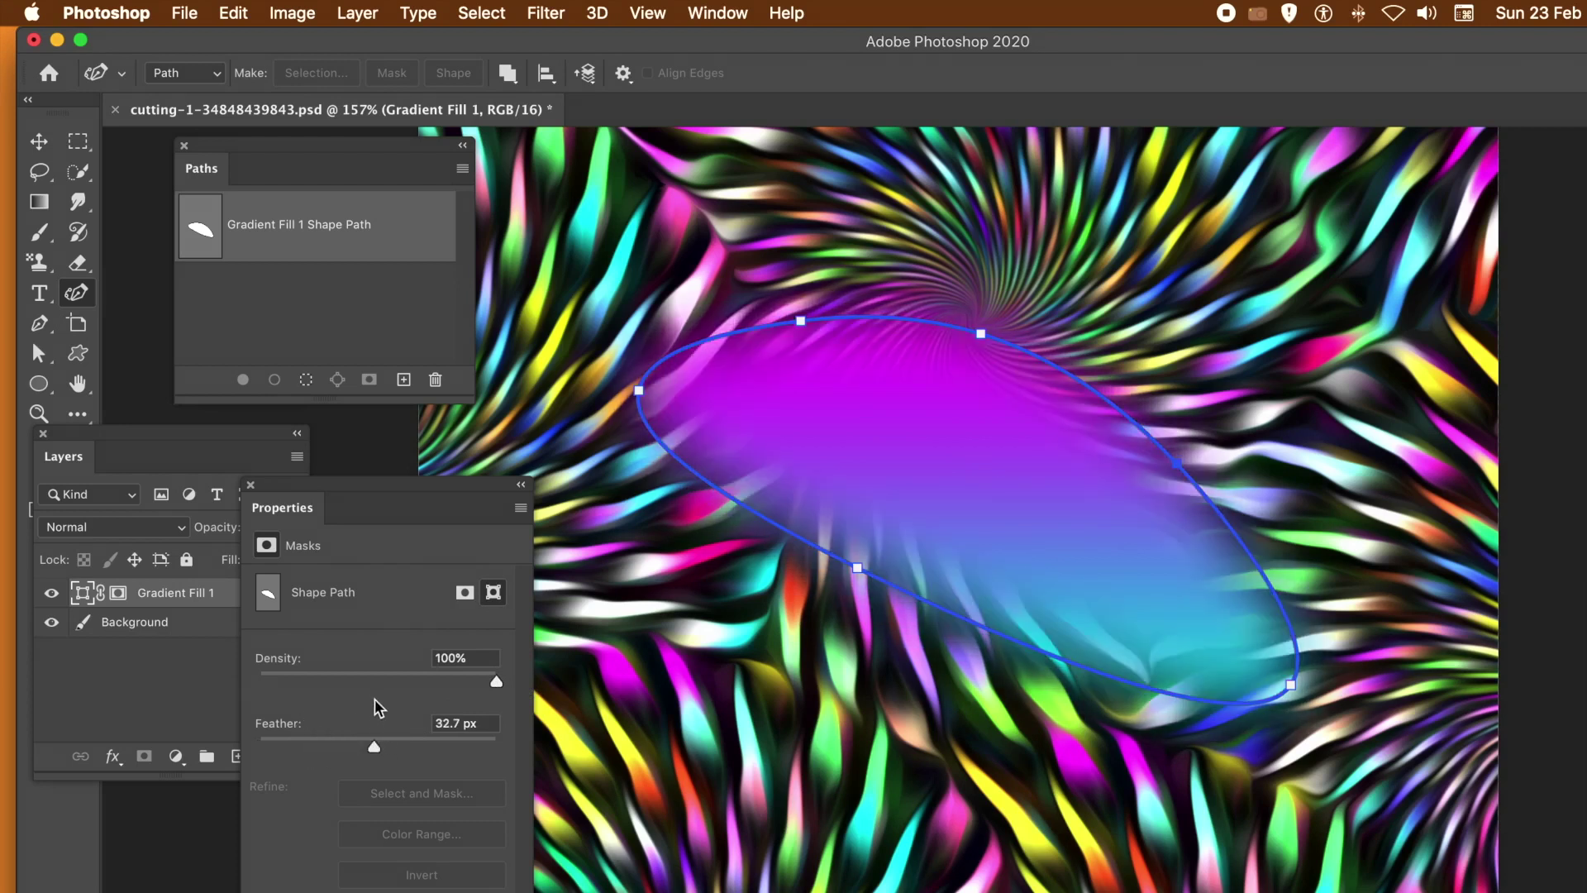
mouse_move(389, 746)
mouse_down()
mouse_move(405, 741)
mouse_move(381, 741)
mouse_up()
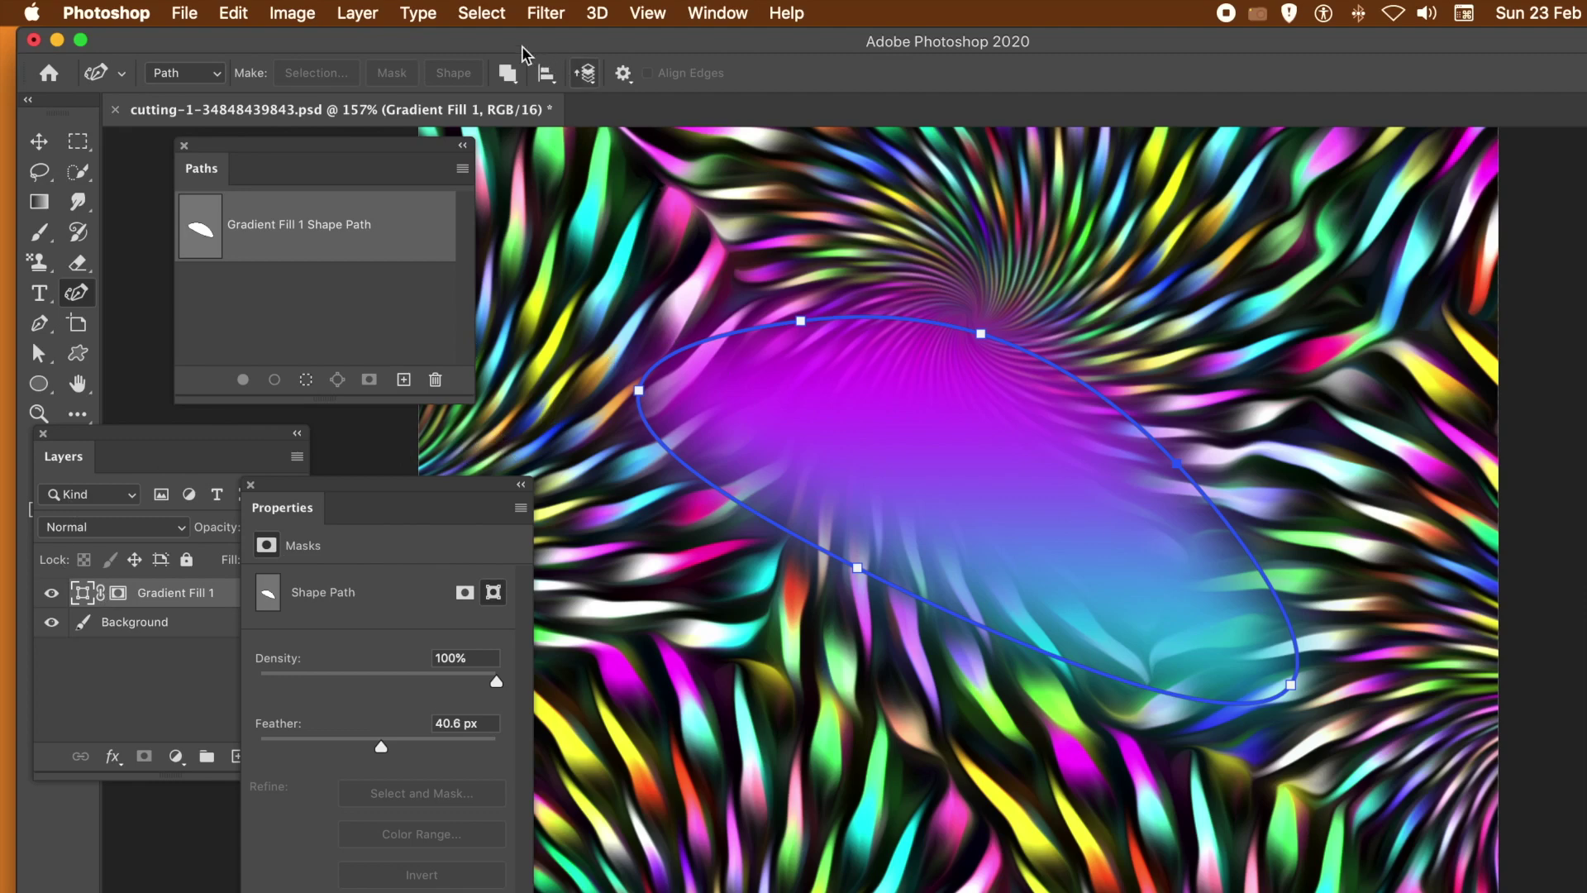
Duplicate the Gradient Fill 1 layer as Gradient Fill 1 copy within the same document.
click(358, 12)
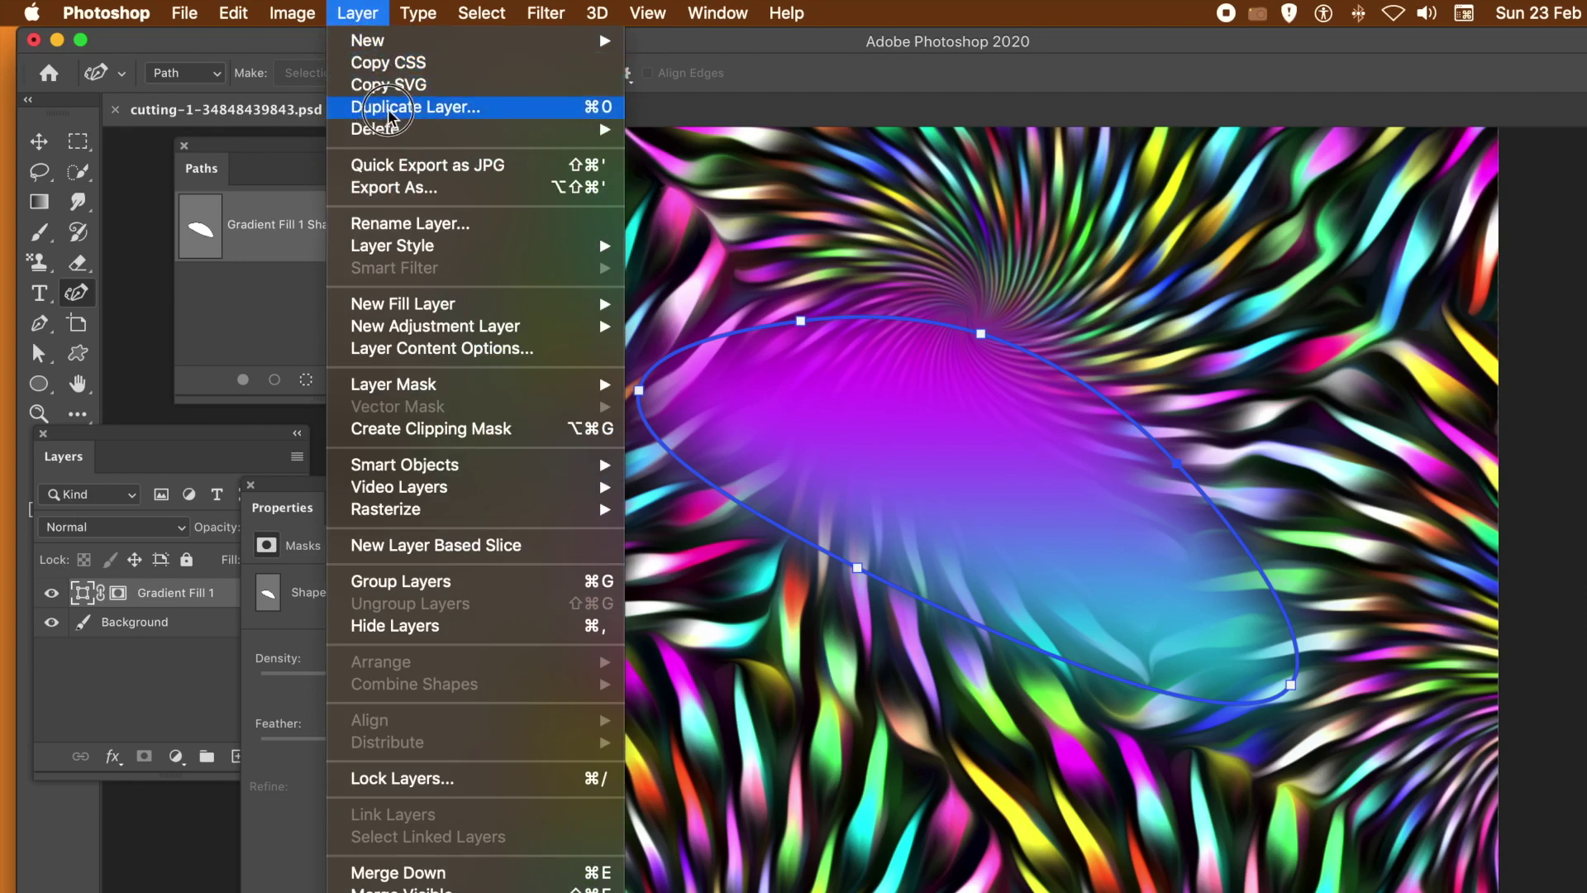
click(453, 109)
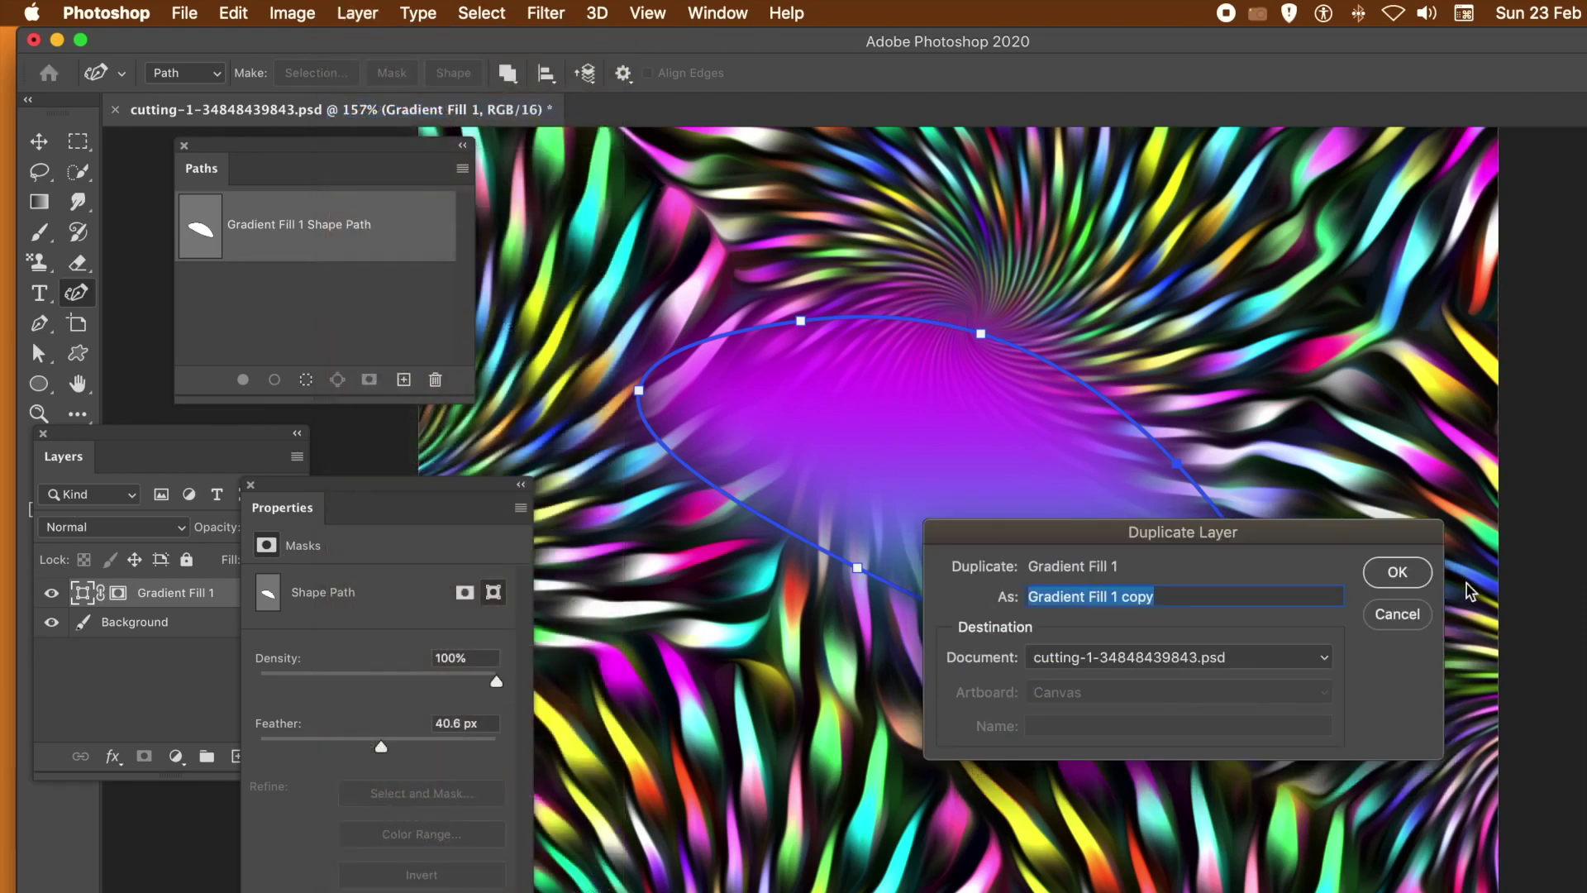
click(1397, 573)
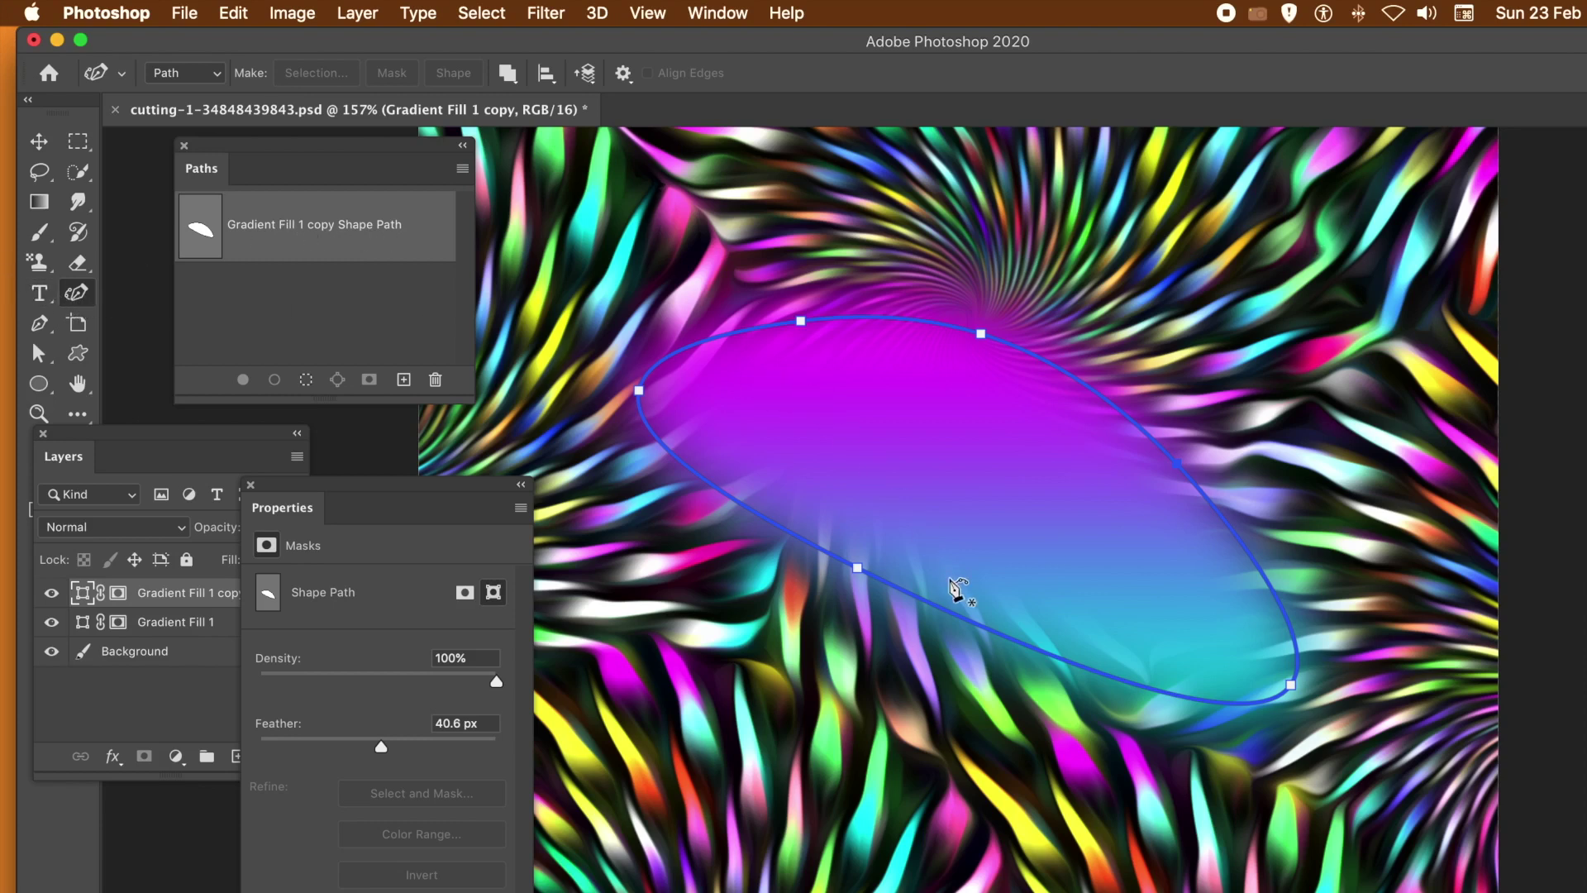
Reshape the copied layer's mask path by moving its anchor points into a narrow, bent shape reaching above and below the original oval.
drag(856, 567, 777, 781)
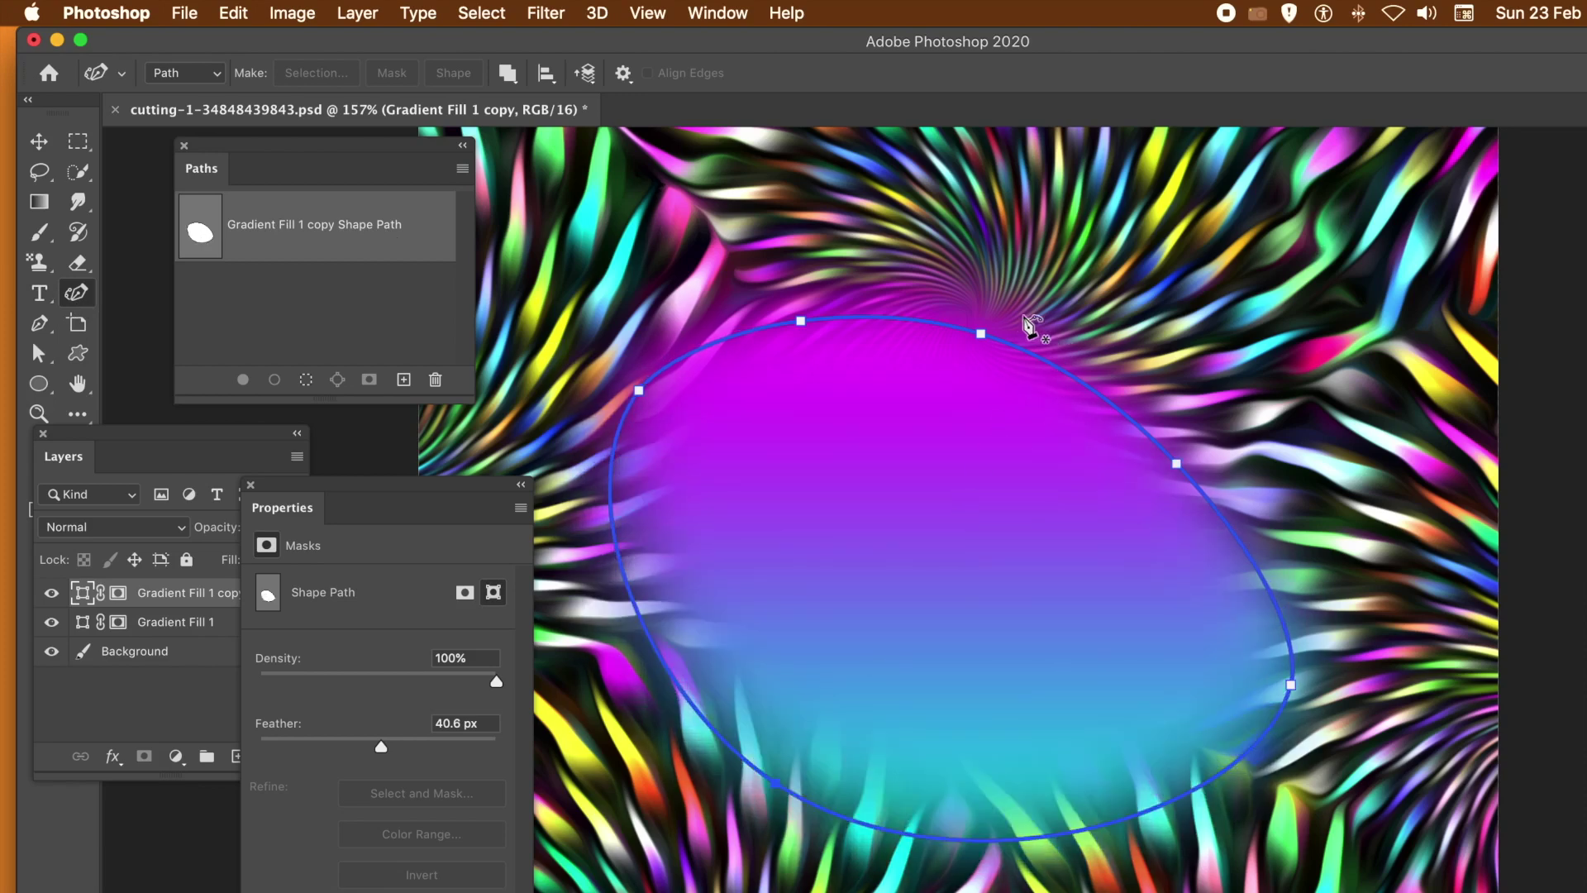
drag(982, 334, 877, 641)
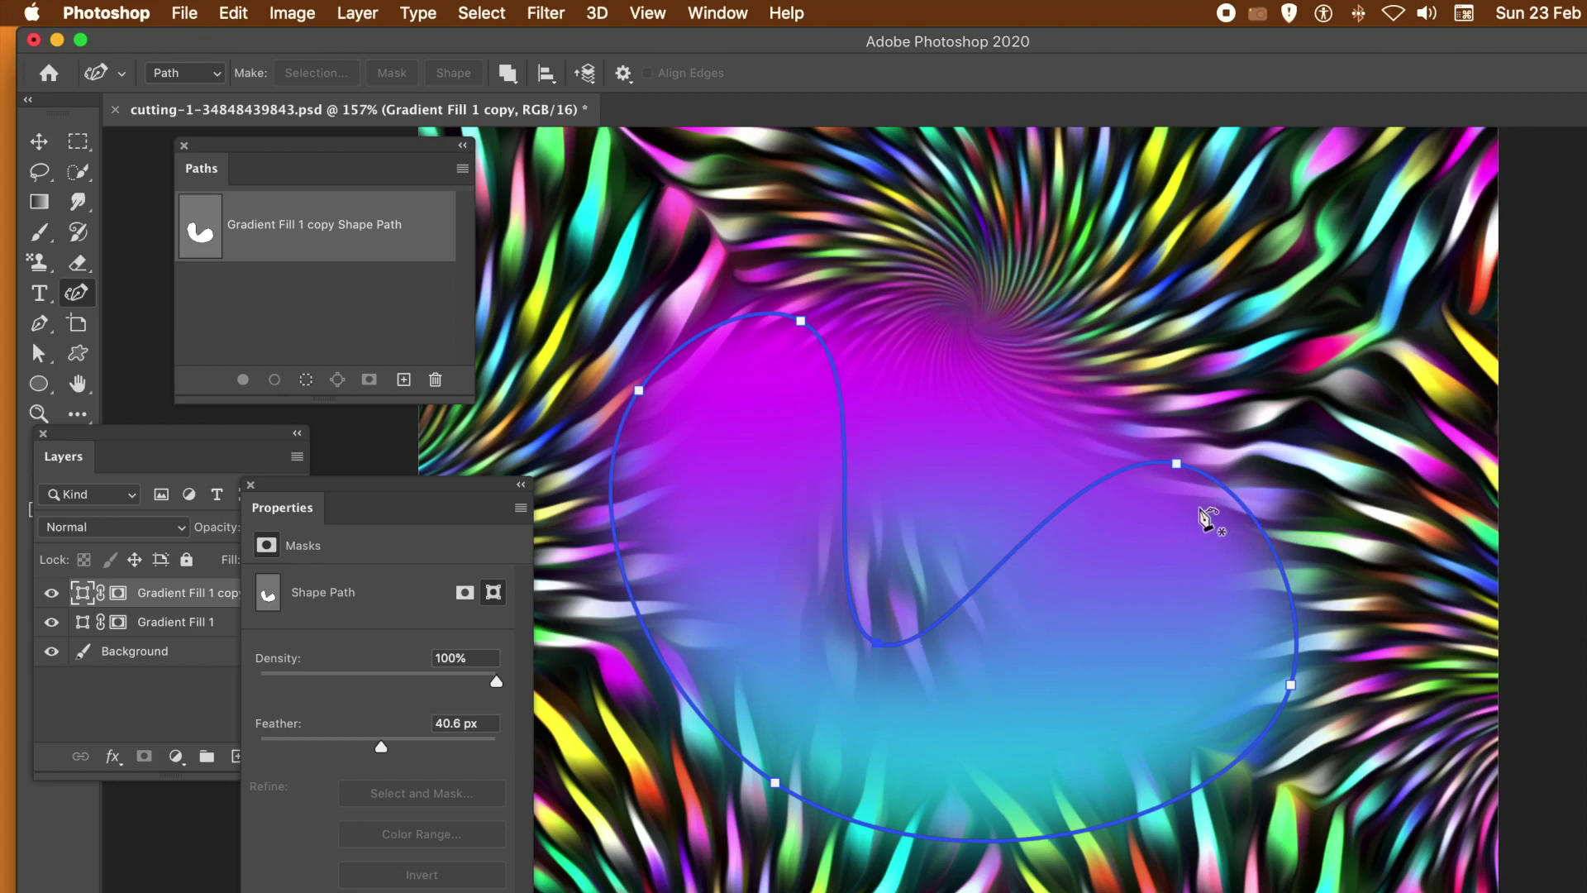
drag(1177, 464, 1183, 626)
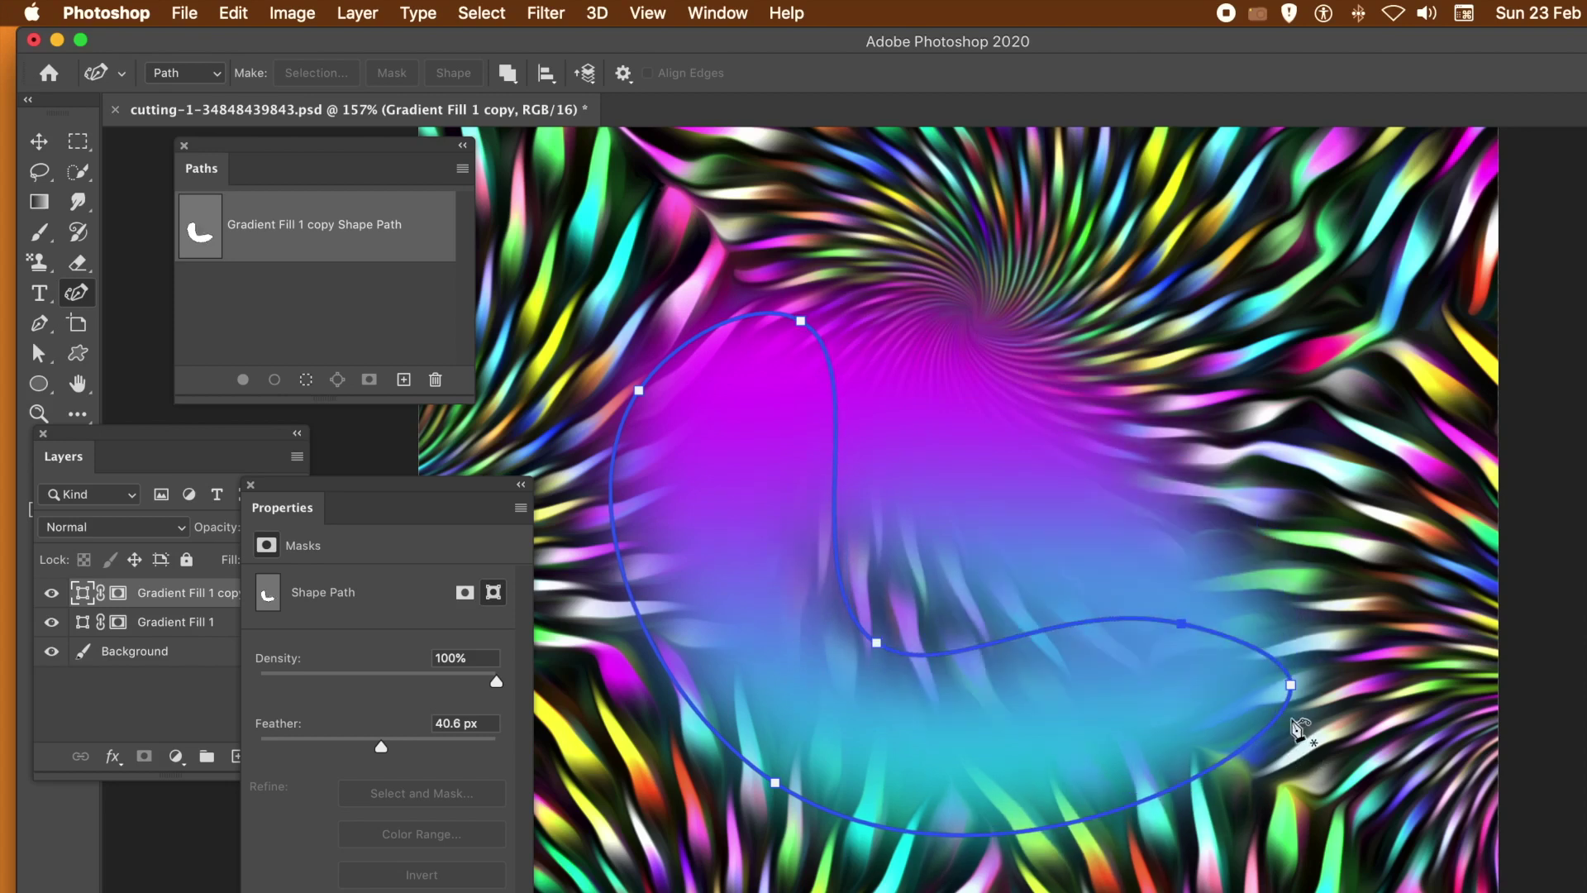
drag(1295, 693, 773, 847)
drag(877, 642, 833, 689)
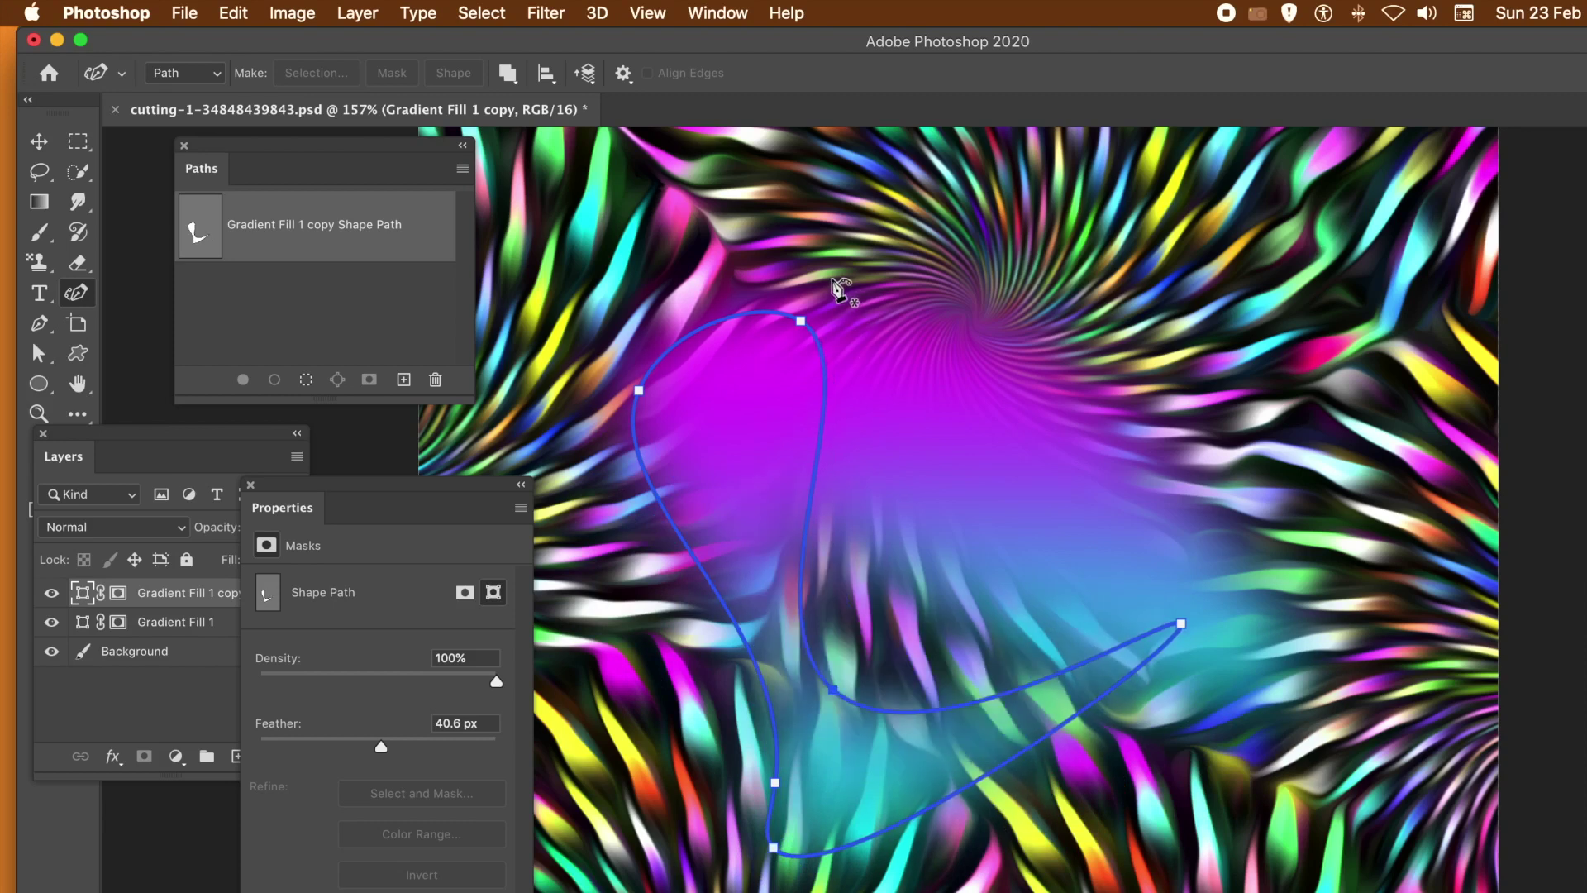
drag(802, 319, 726, 205)
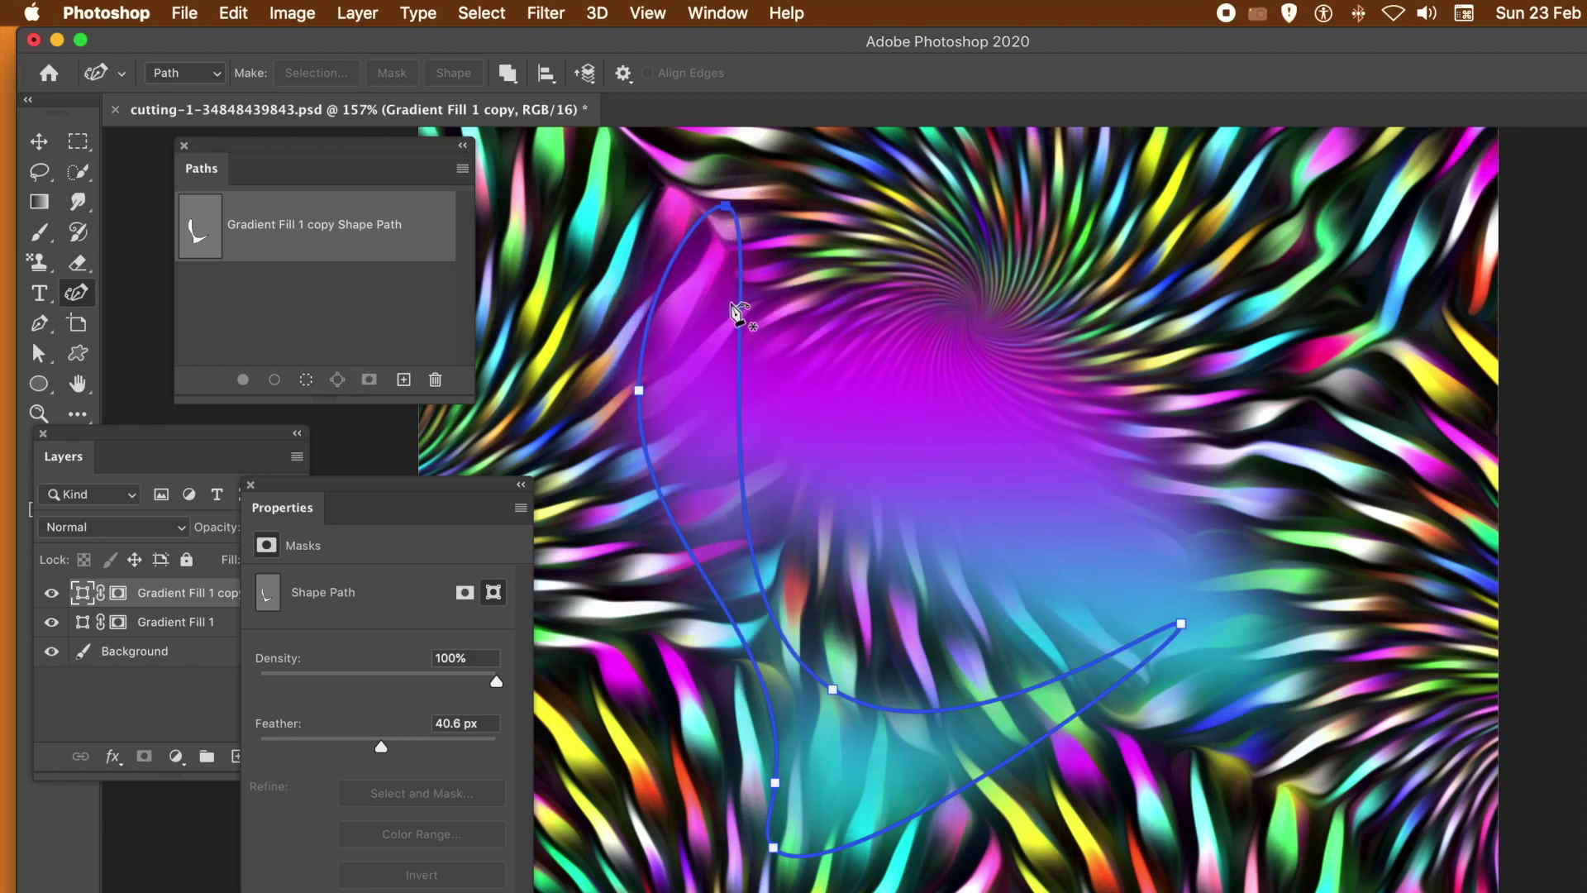
drag(773, 847, 736, 891)
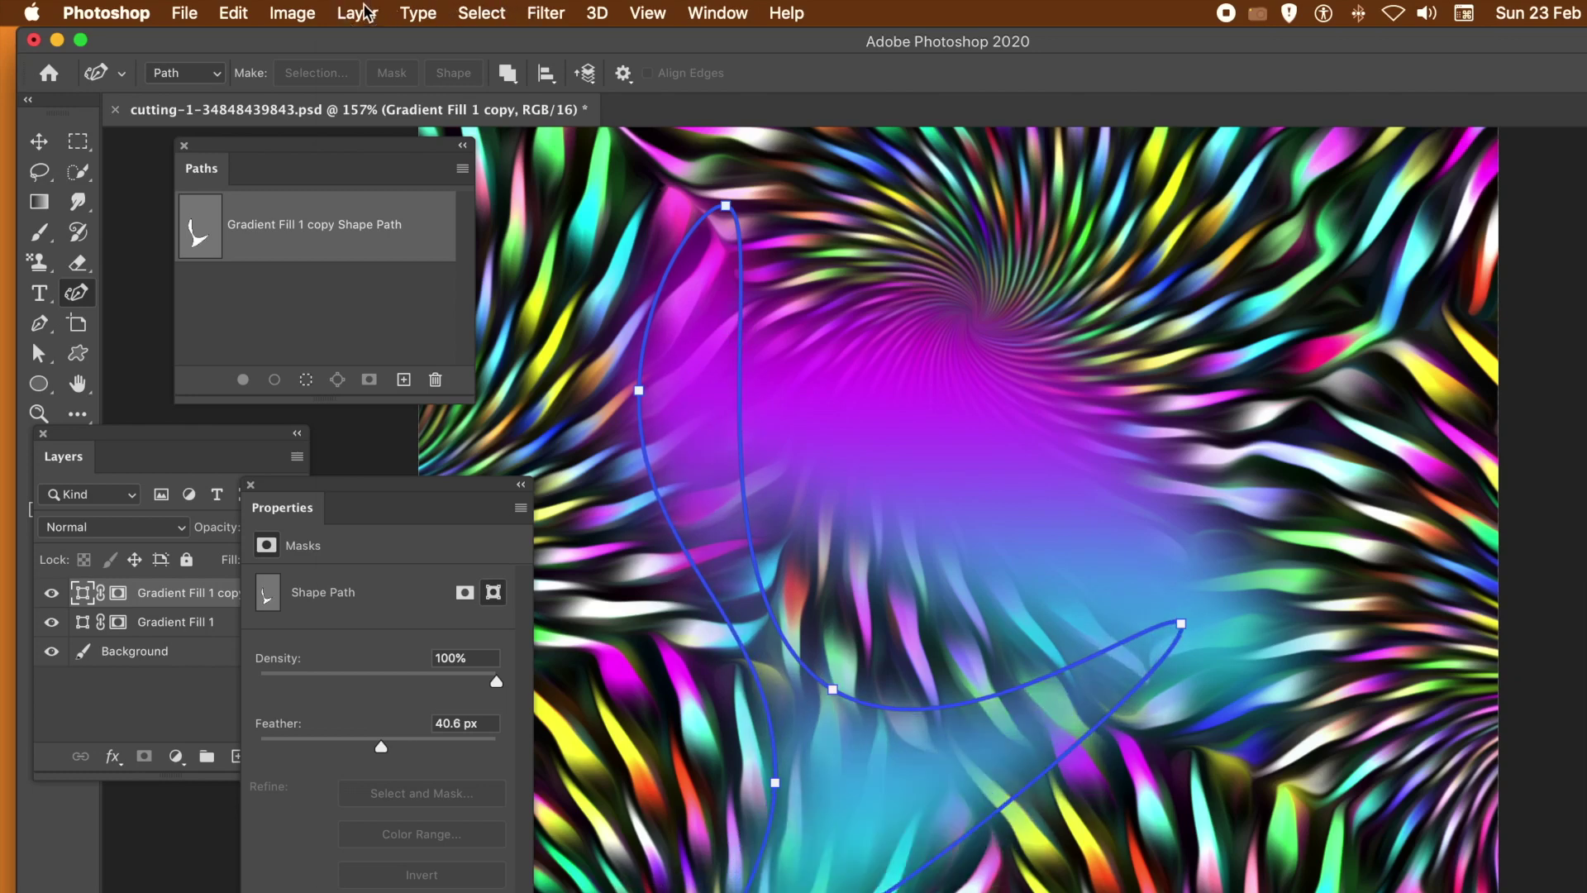
Change the gradient of Gradient Fill 1 copy to the pink-orange-navy preset from the Purples group.
click(361, 12)
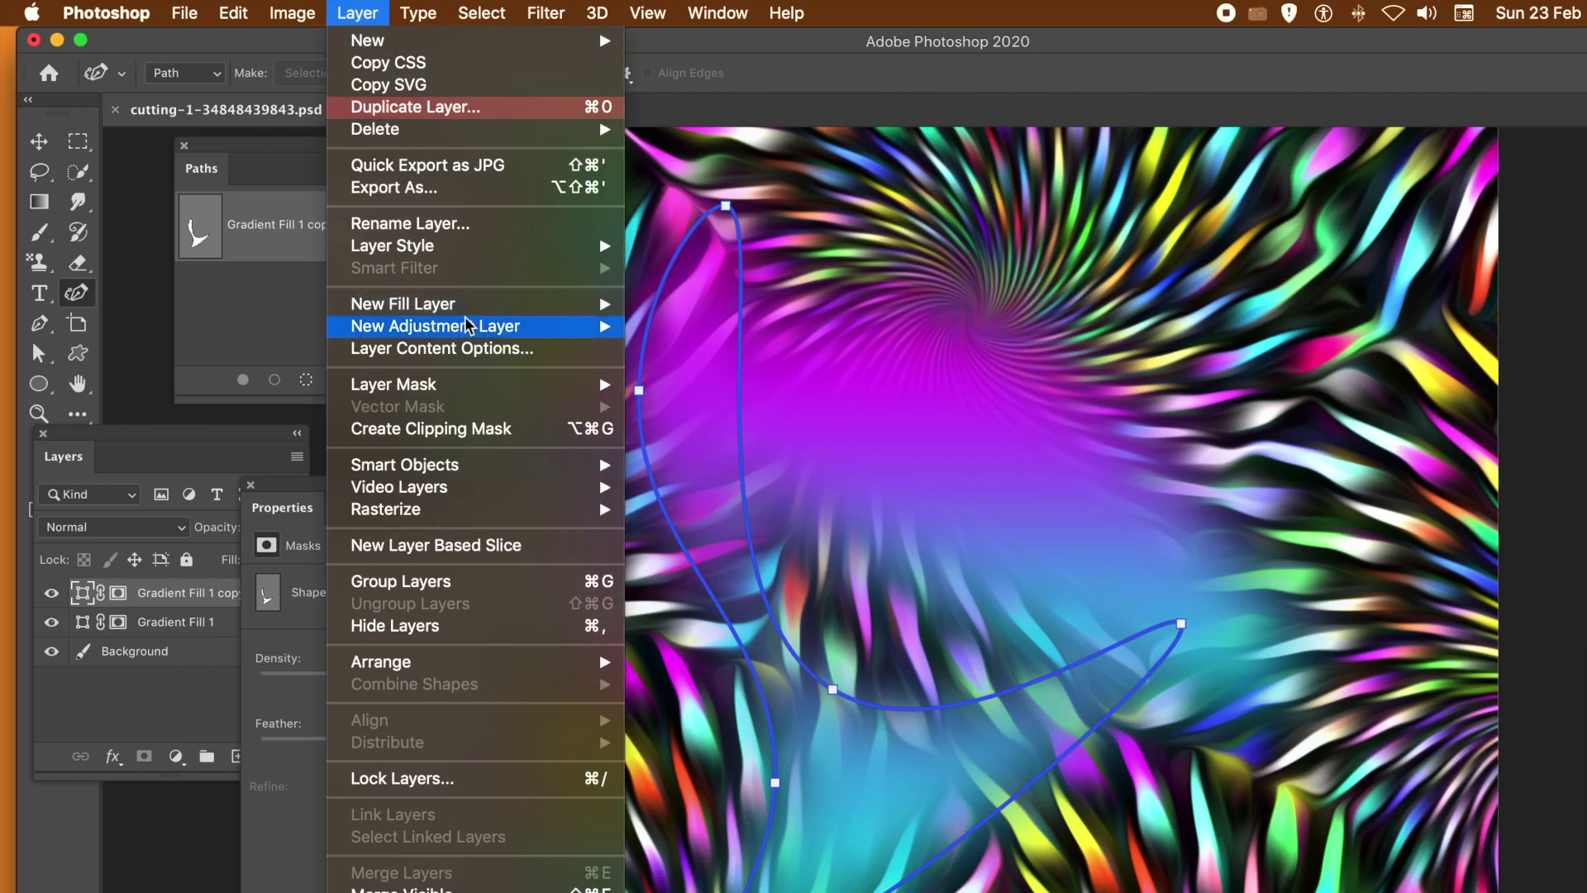
click(477, 351)
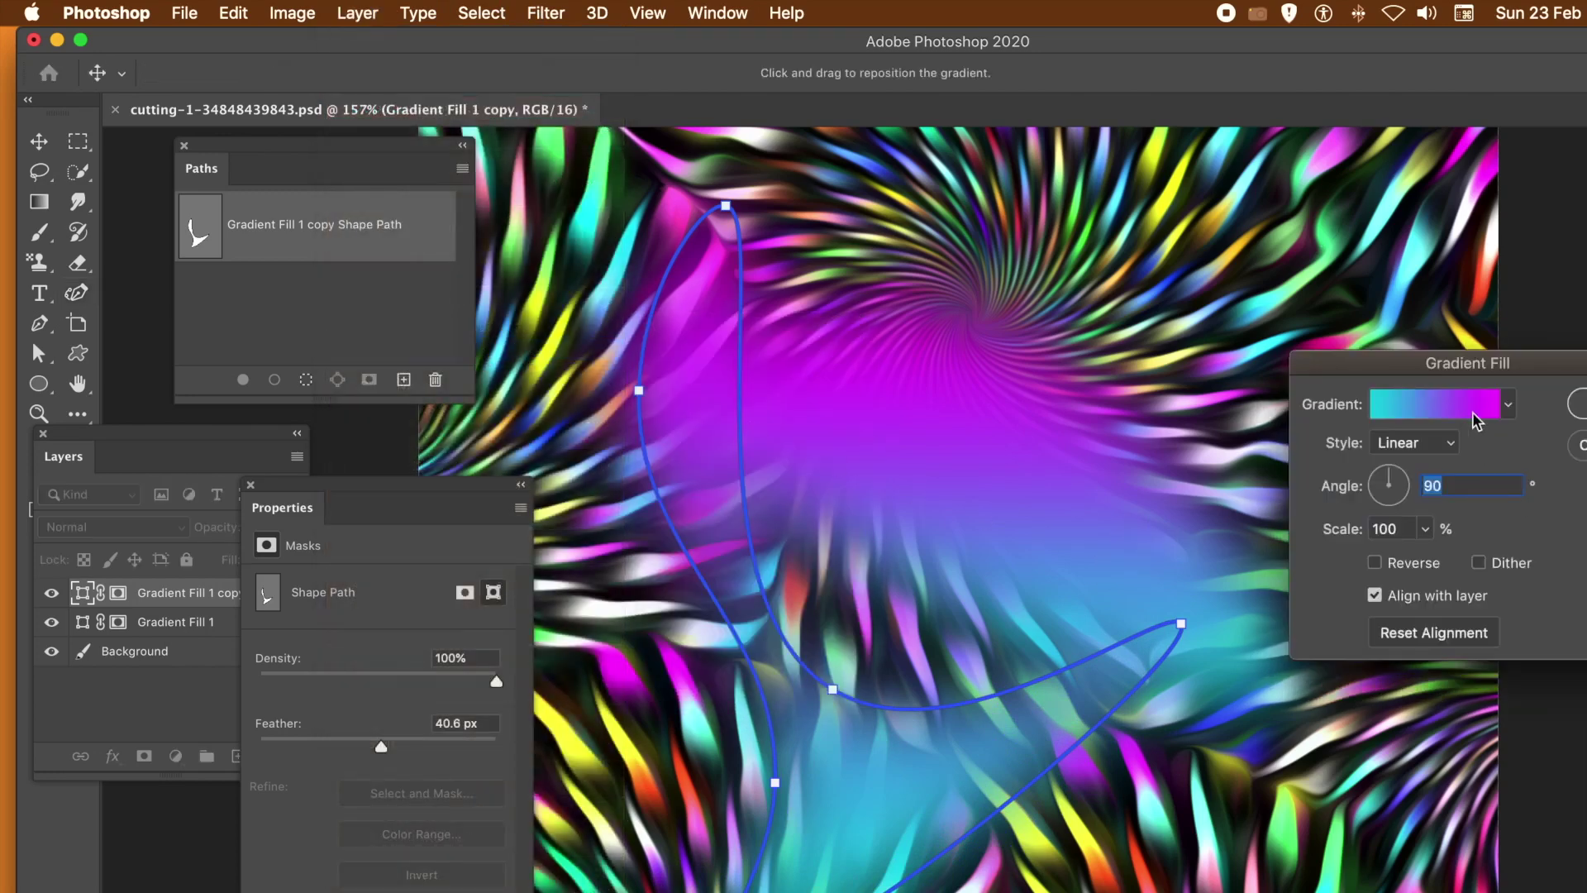
click(1509, 406)
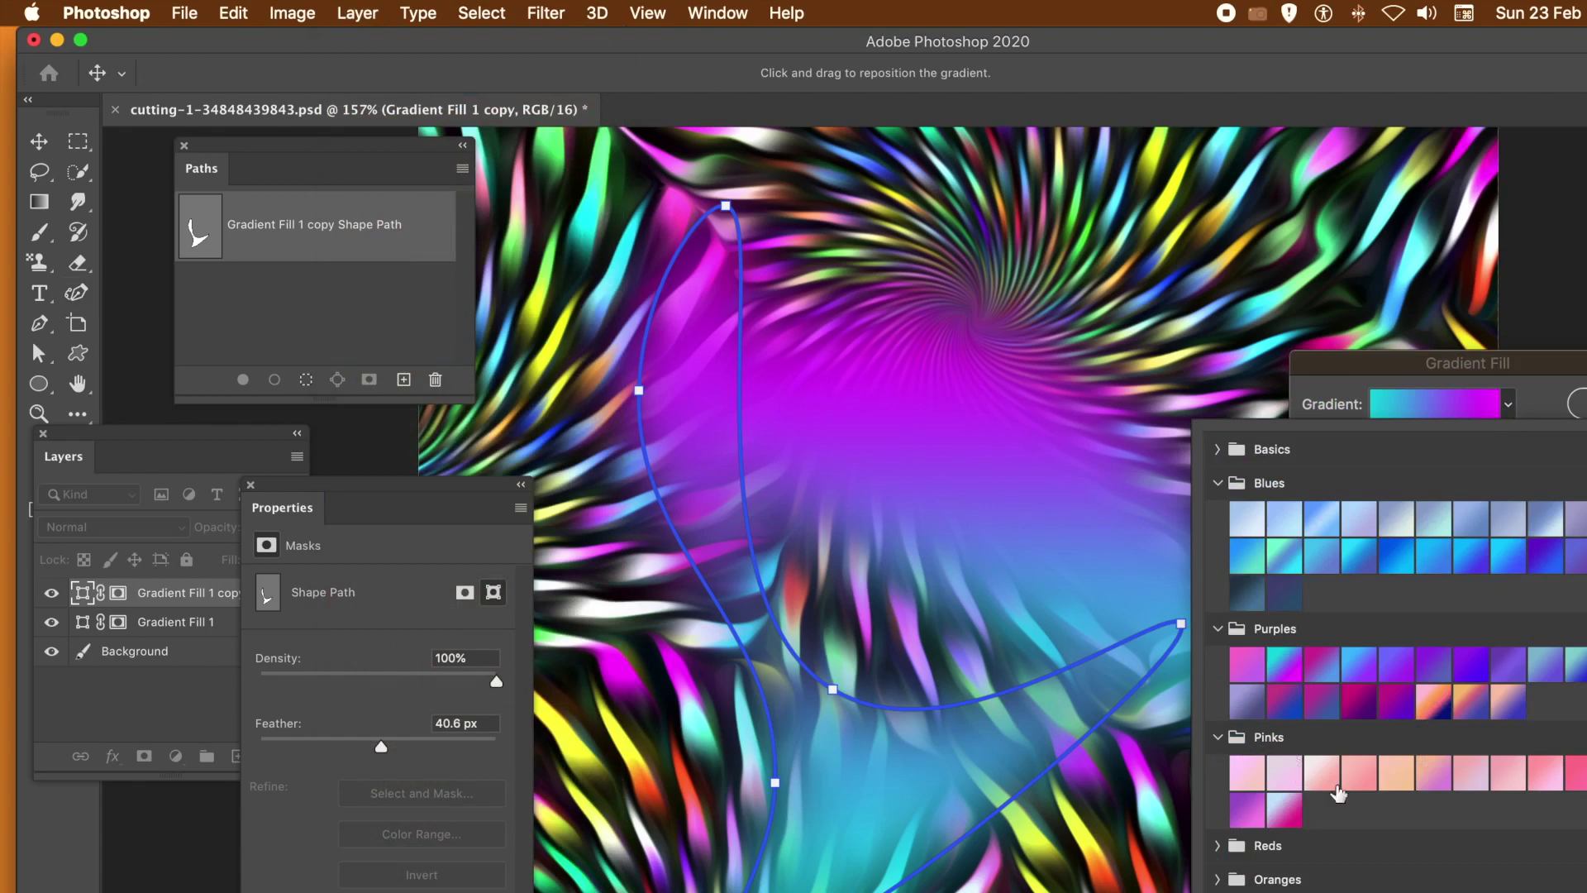
click(1436, 707)
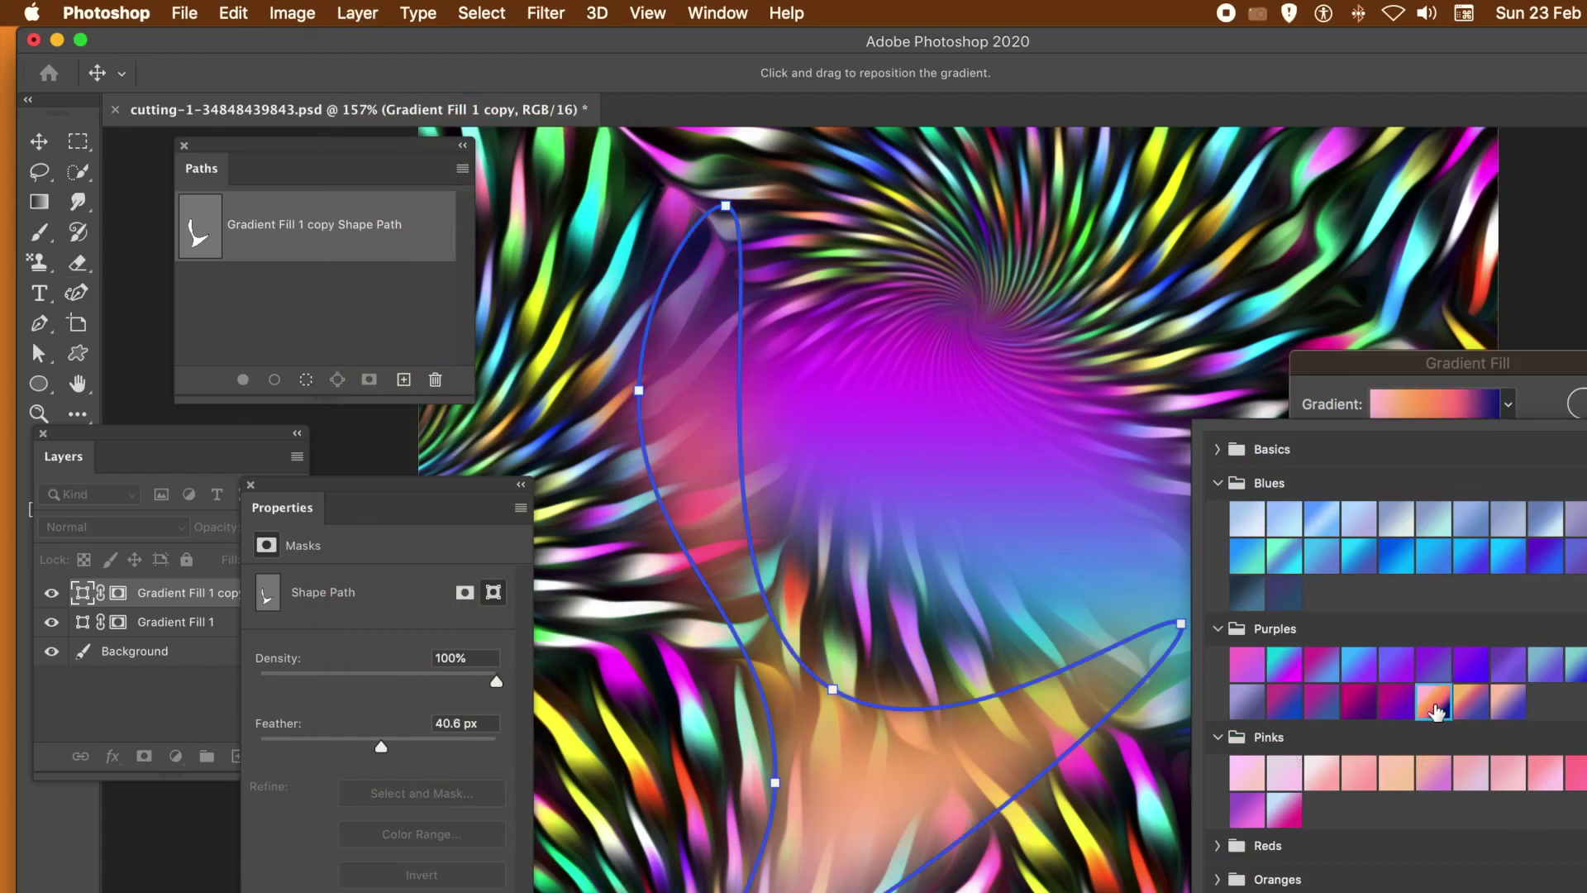
click(1519, 369)
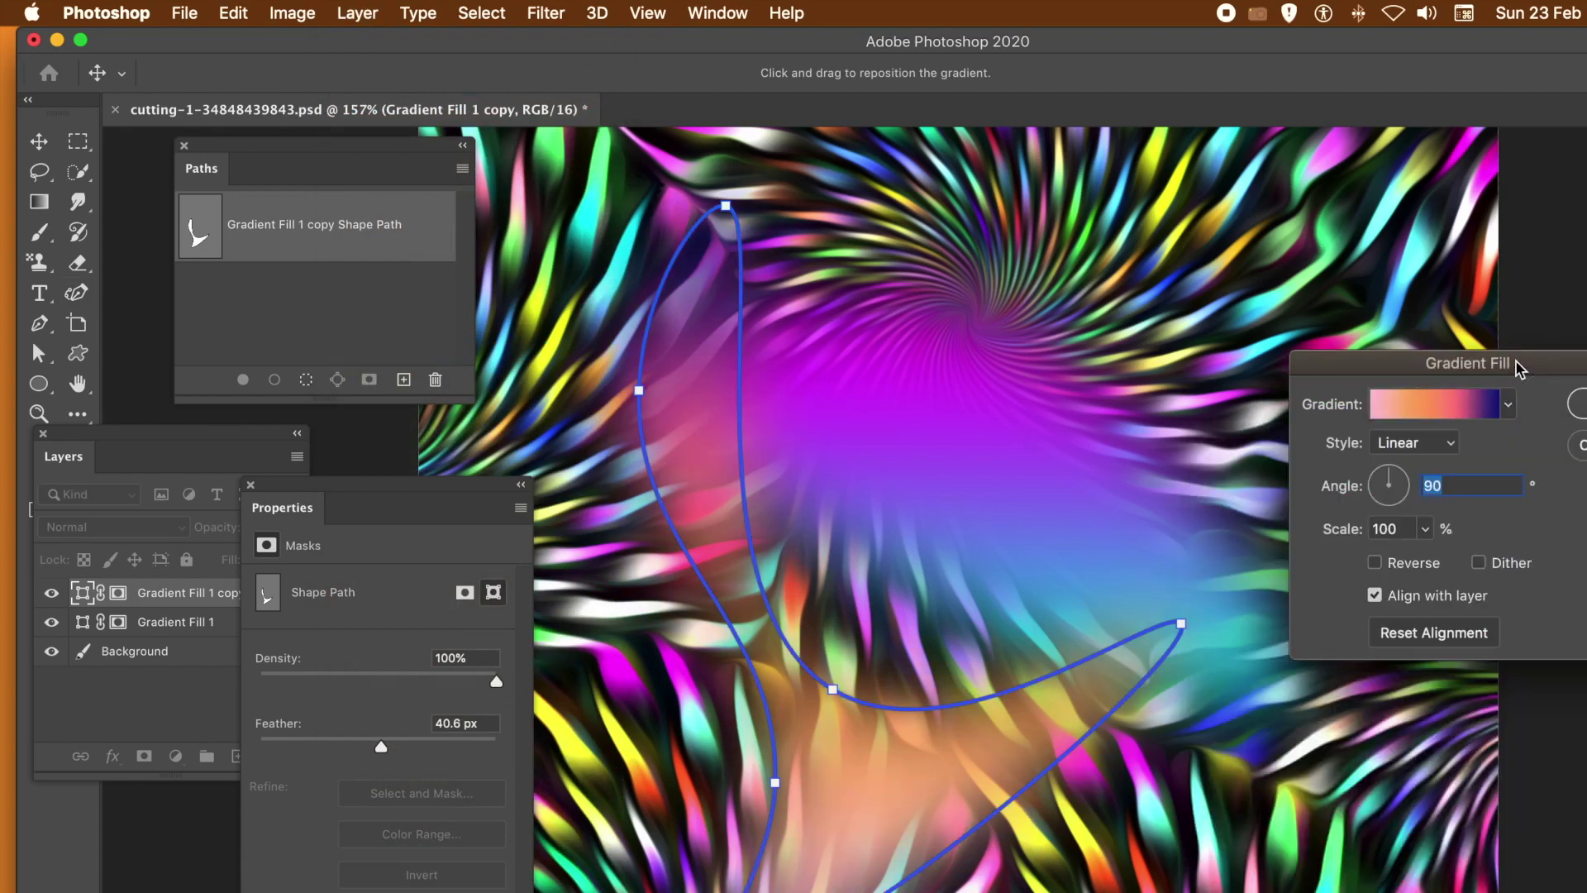
key(Return)
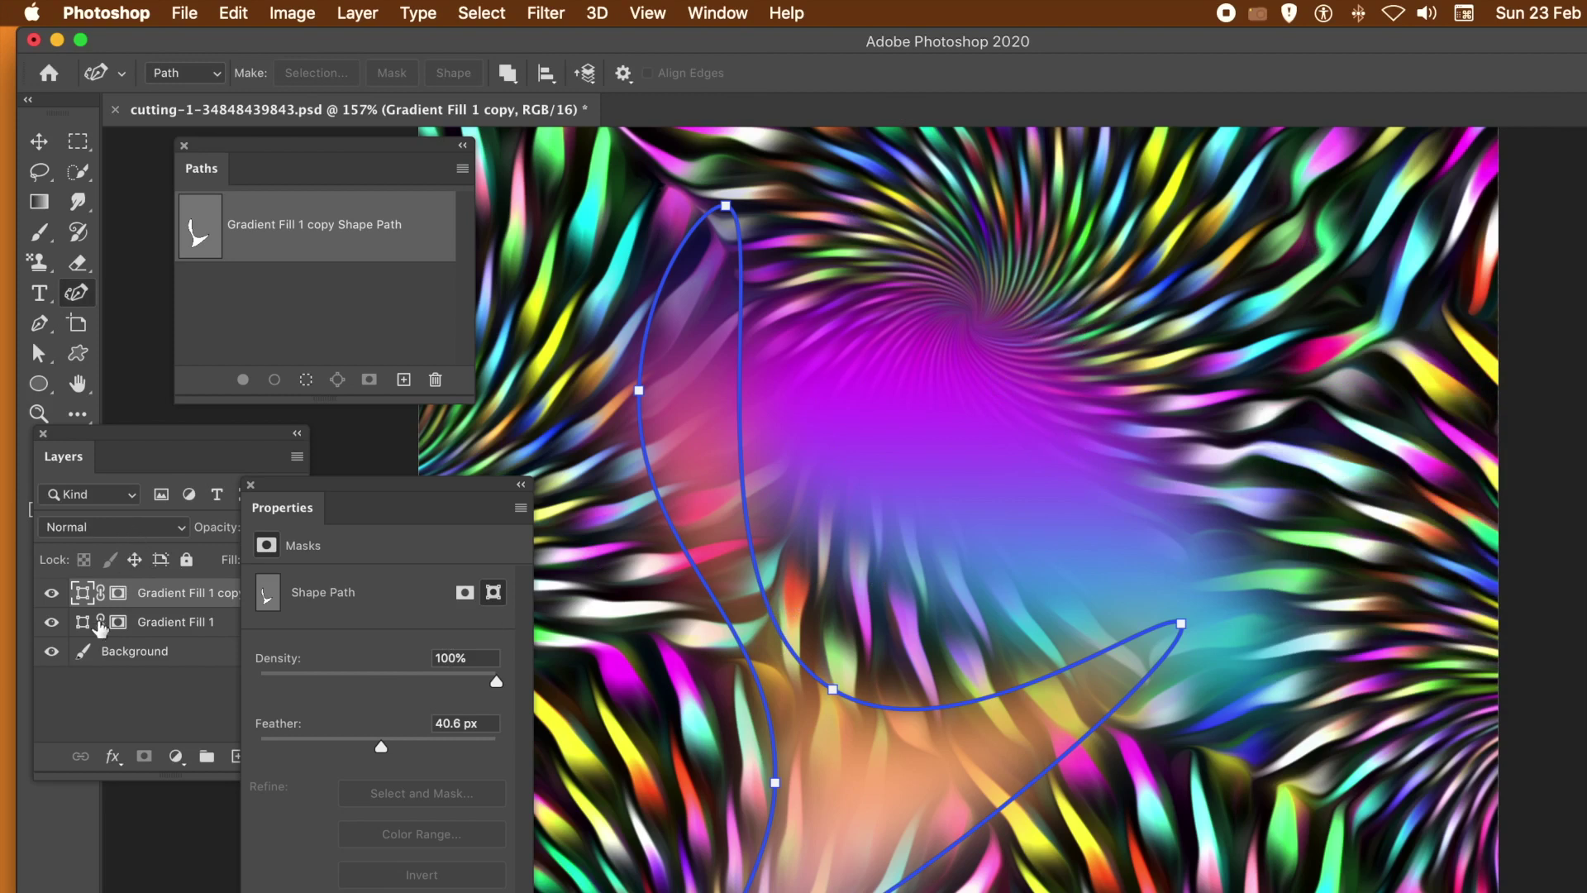
Set the blend mode of Gradient Fill 1 copy to Difference and pull its path's inner anchor up and right into the original oval.
click(133, 527)
key(Escape)
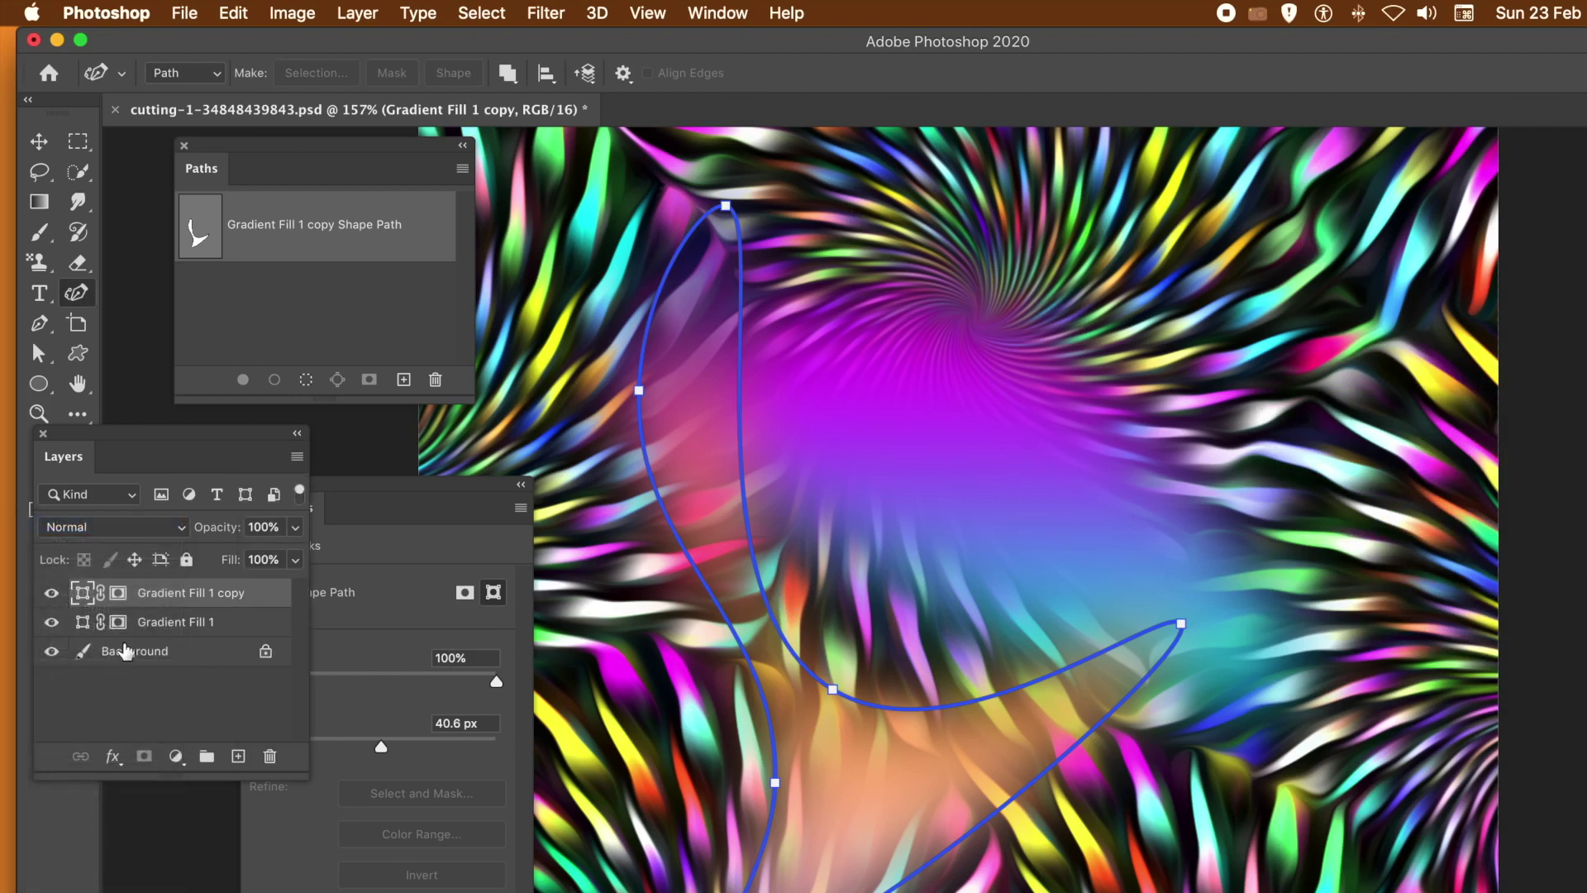
click(106, 533)
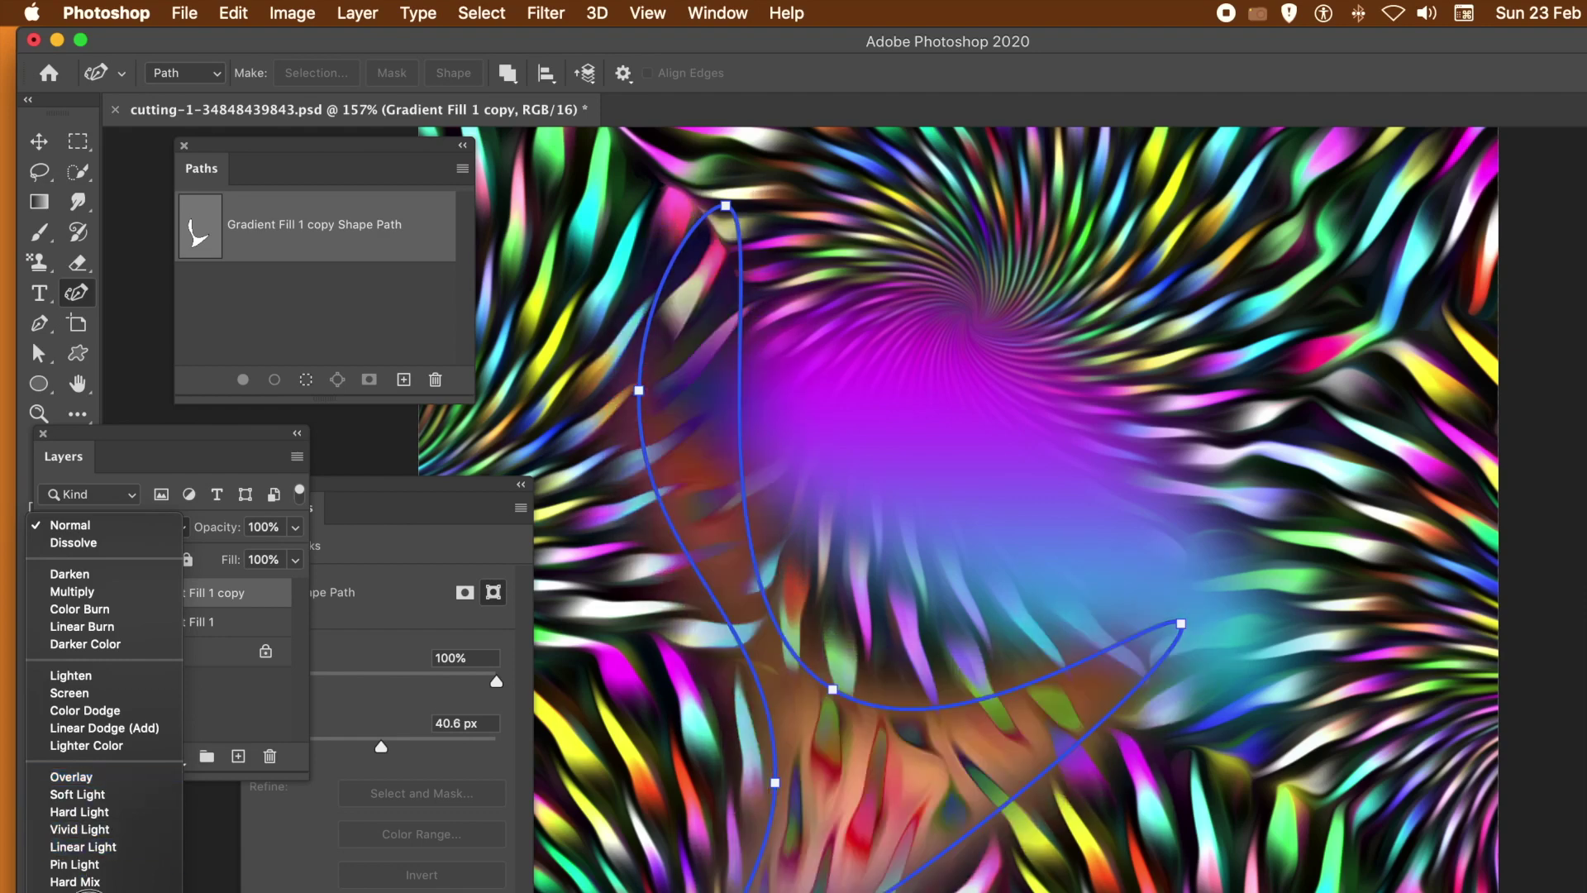
click(87, 889)
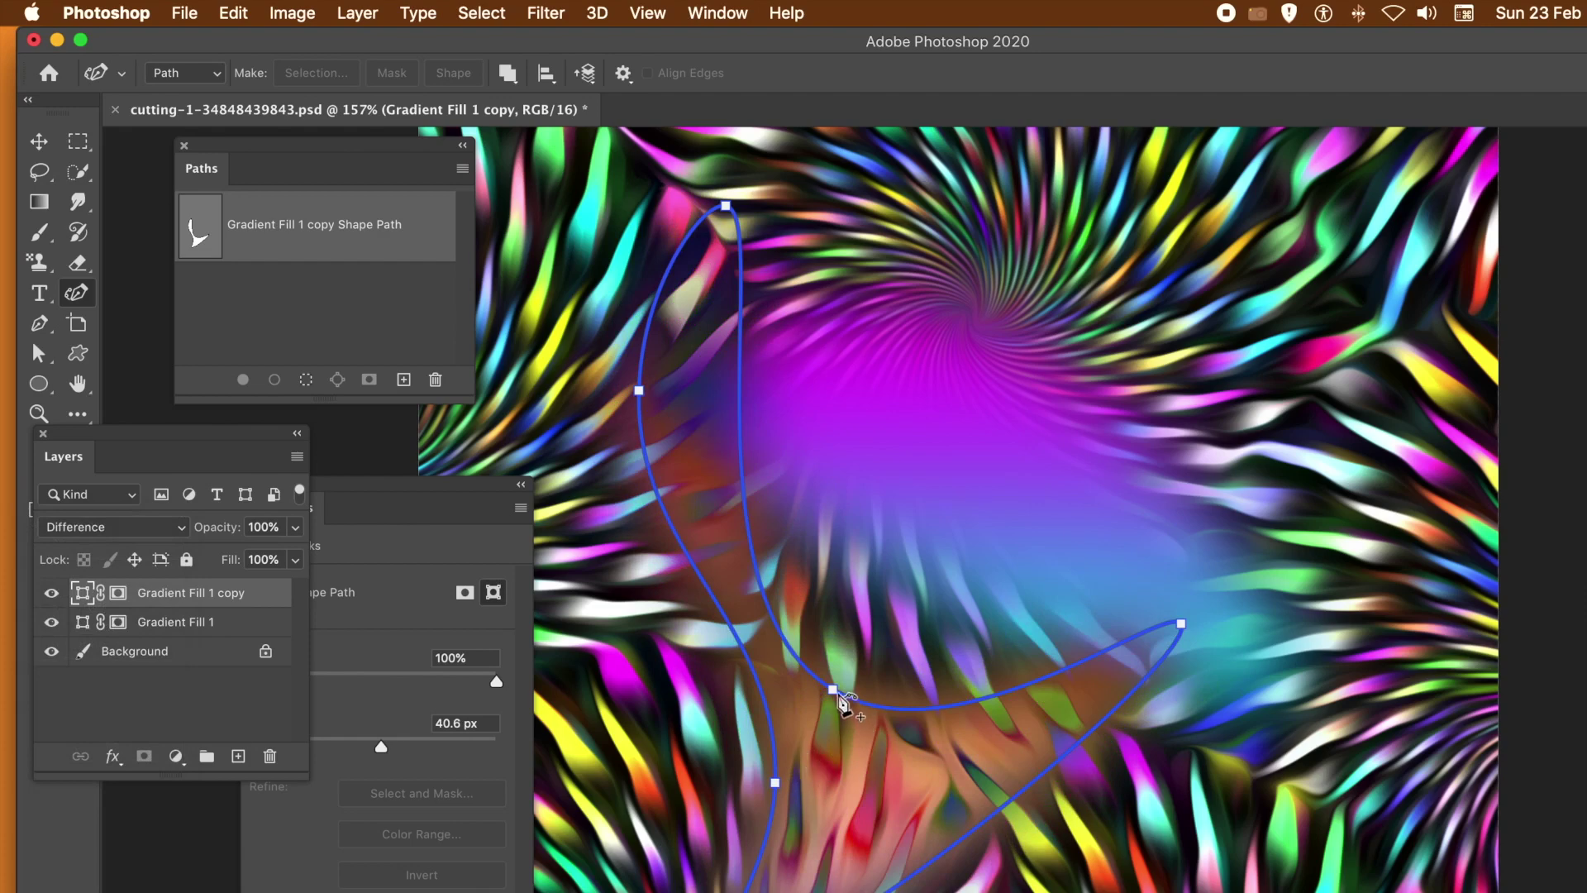
drag(874, 643, 990, 532)
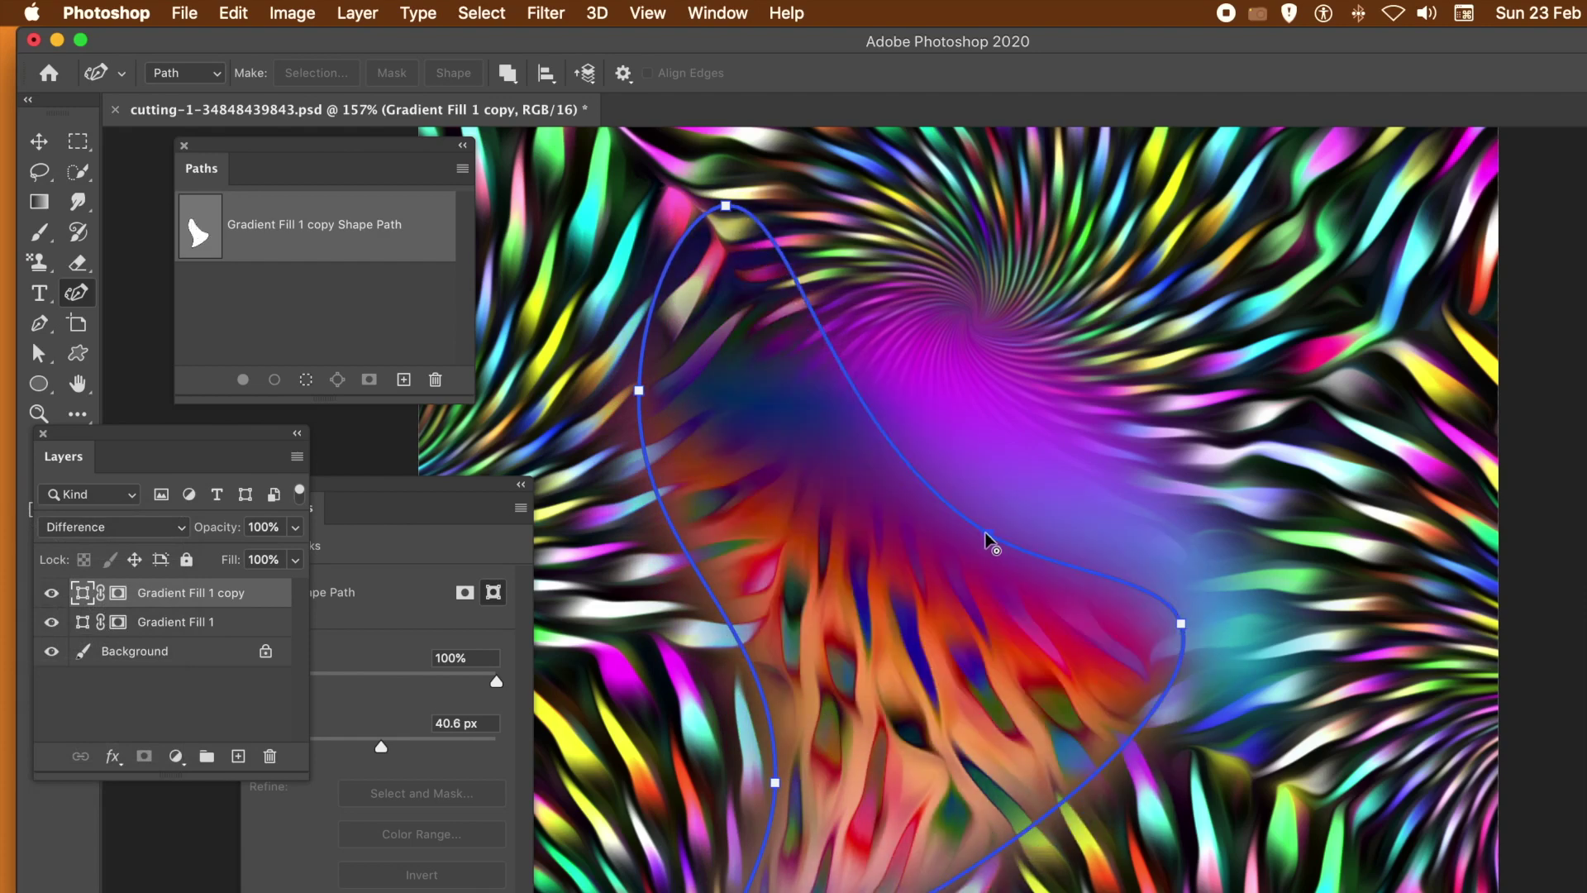
Pull the inner path anchor of Gradient Fill 1 copy down and left, and set Gradient Fill 1's blend mode to Difference.
drag(991, 535, 857, 643)
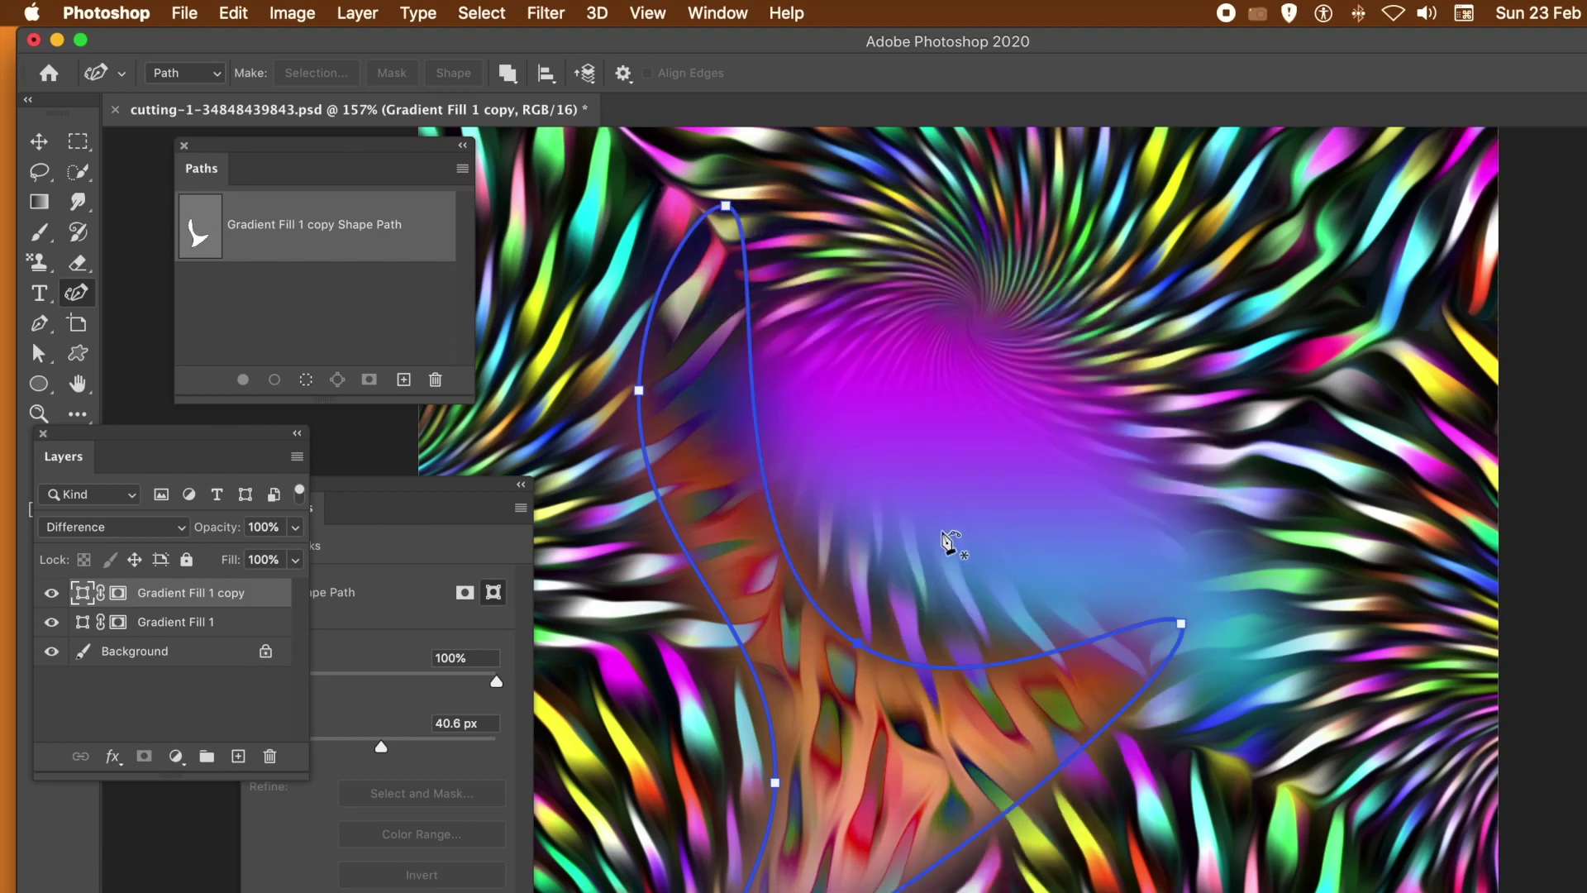
click(179, 626)
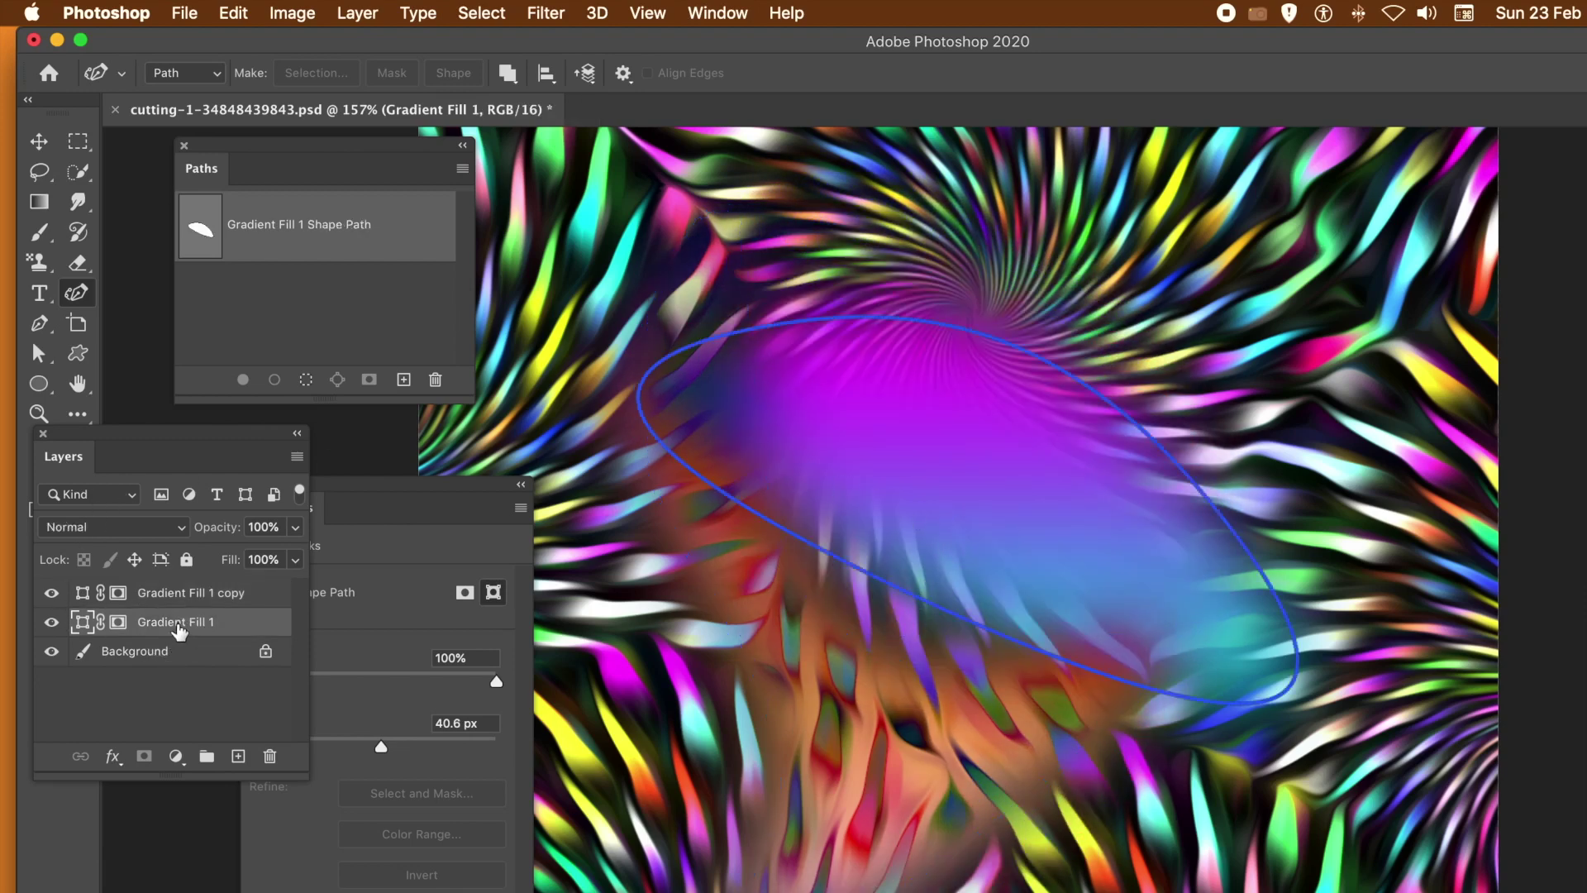
click(86, 529)
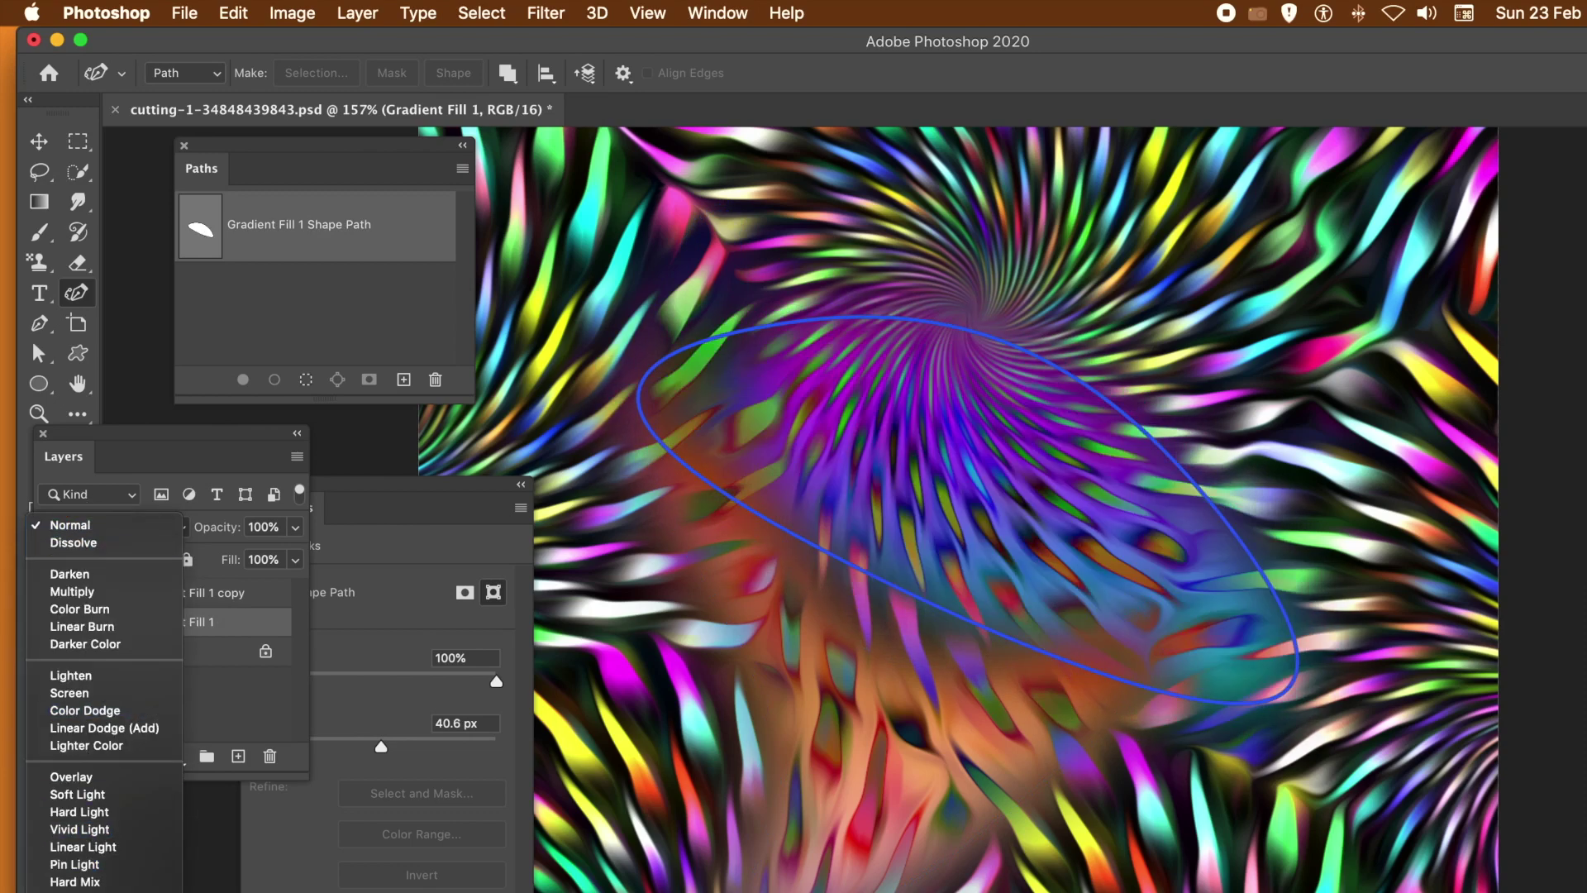
click(91, 620)
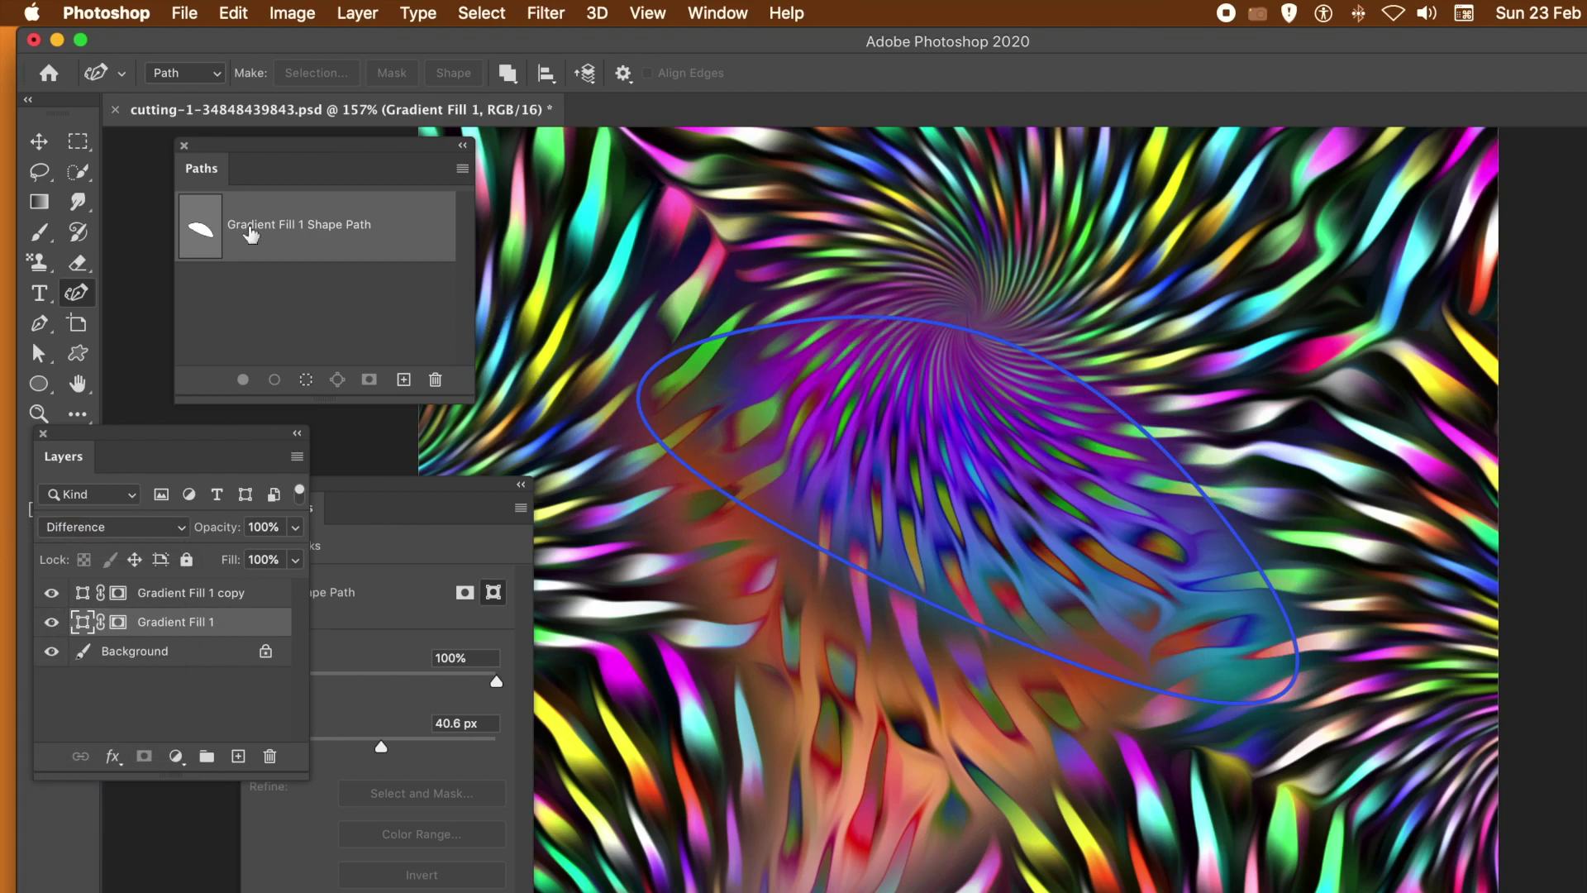
Reshape the Gradient Fill 1 path by raising its upper curve, extending the right side outward, and pulling the leftmost anchor deep inside.
click(39, 354)
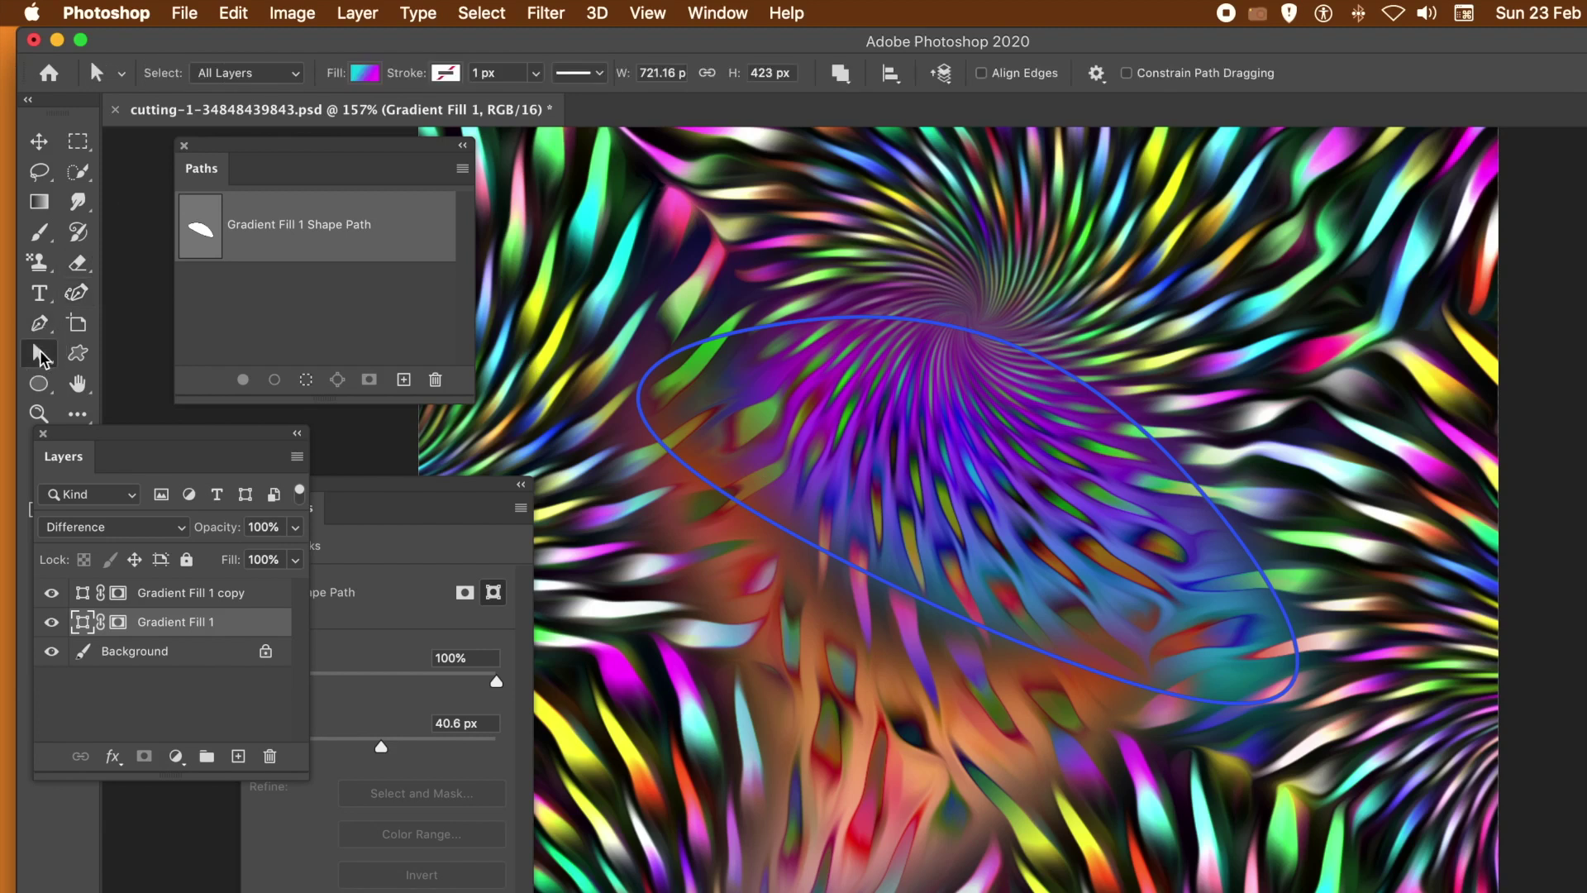
drag(780, 294, 852, 329)
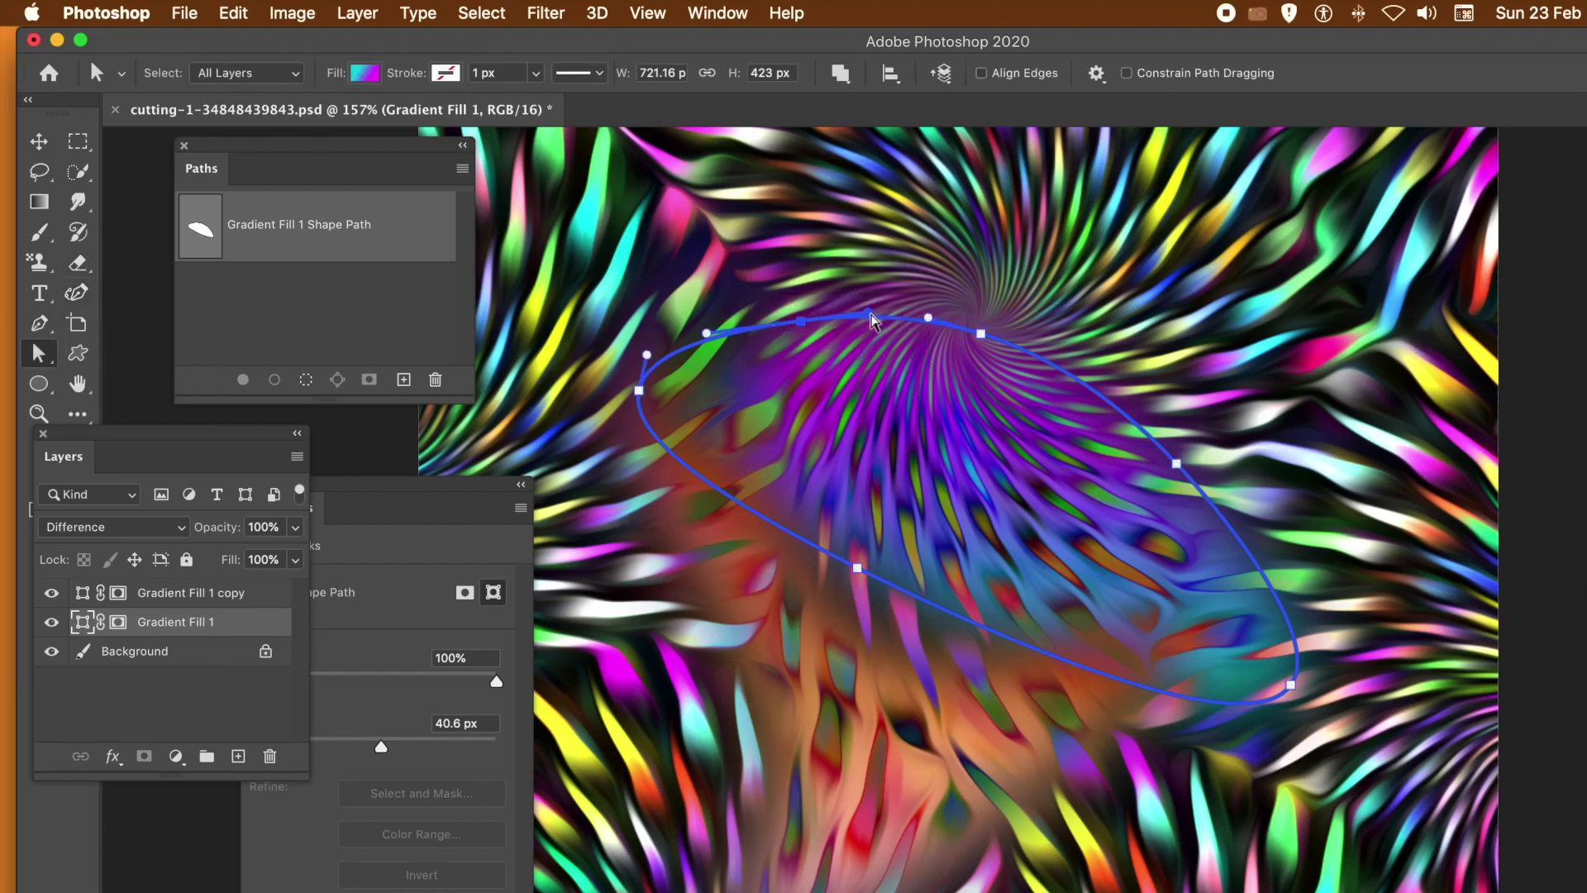
drag(871, 316, 946, 192)
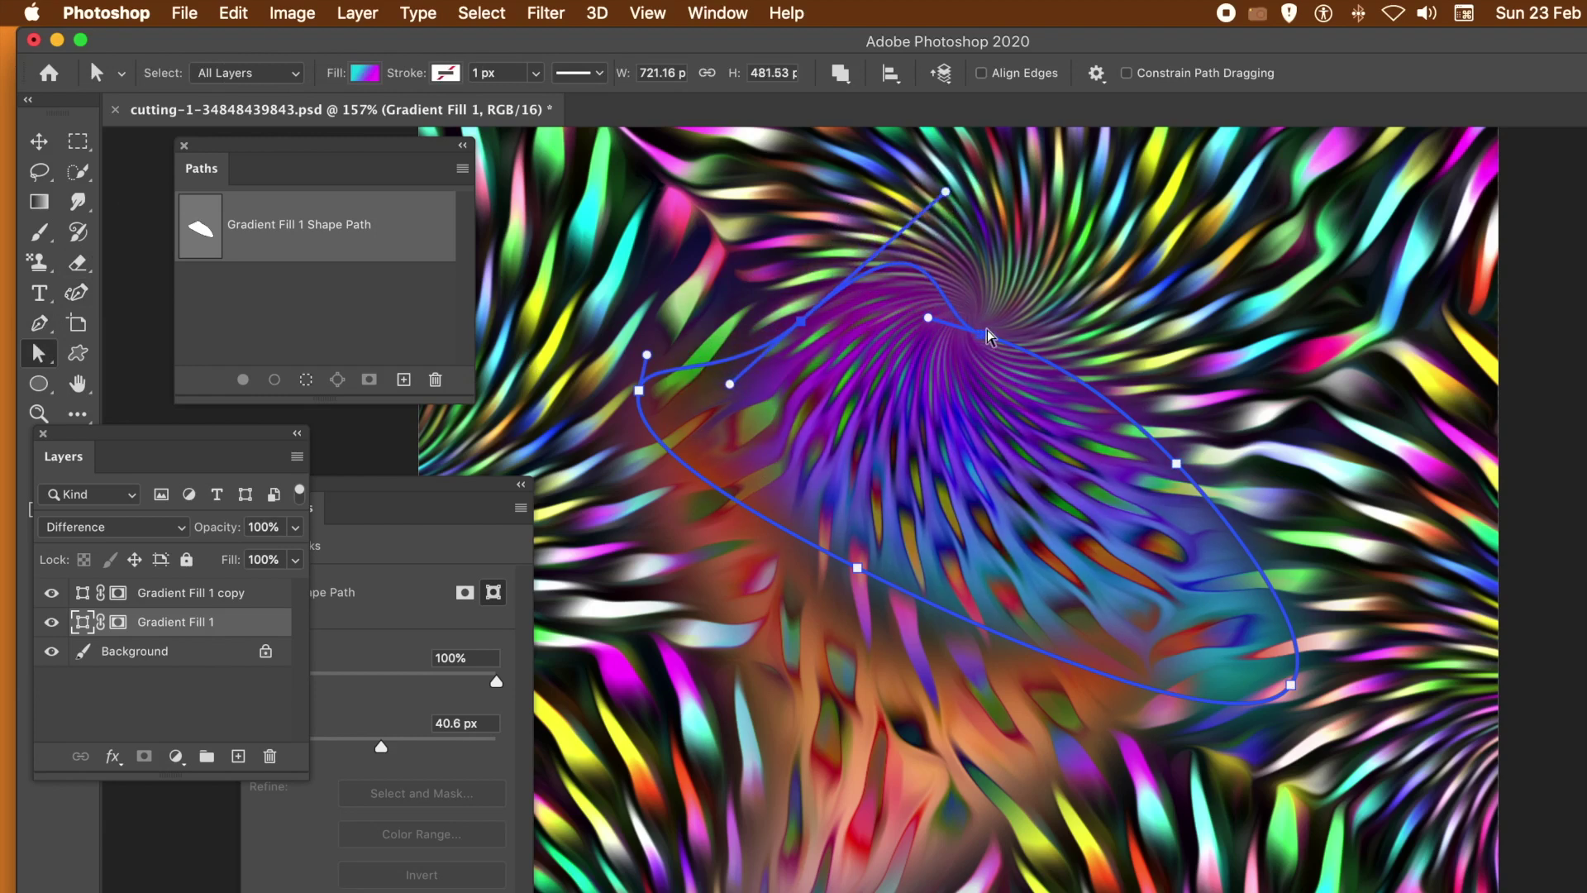
drag(985, 343, 1061, 304)
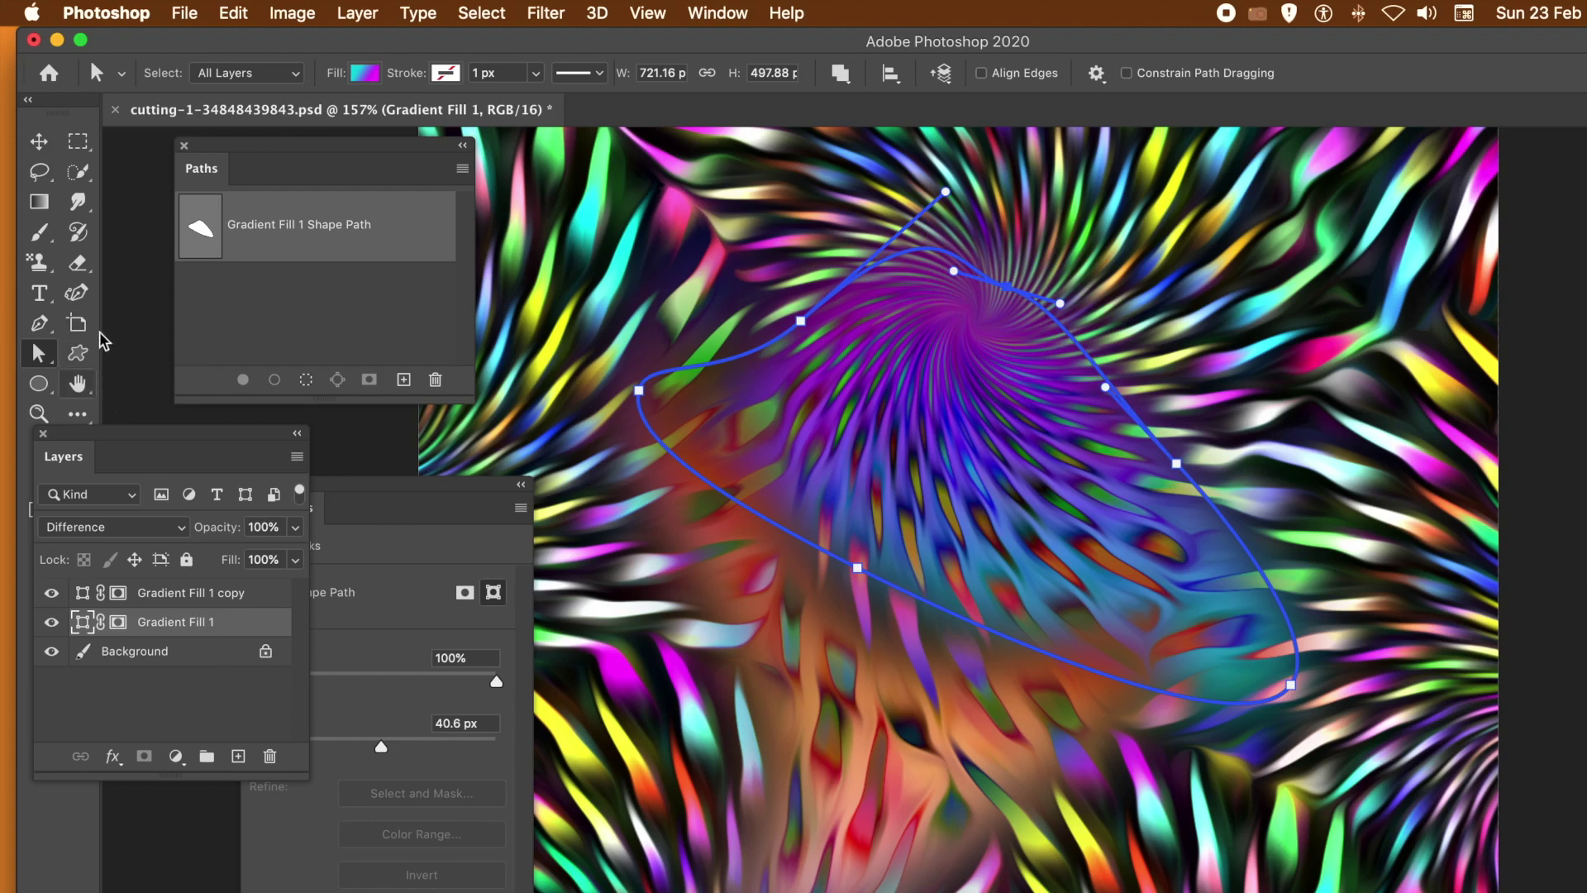
click(87, 302)
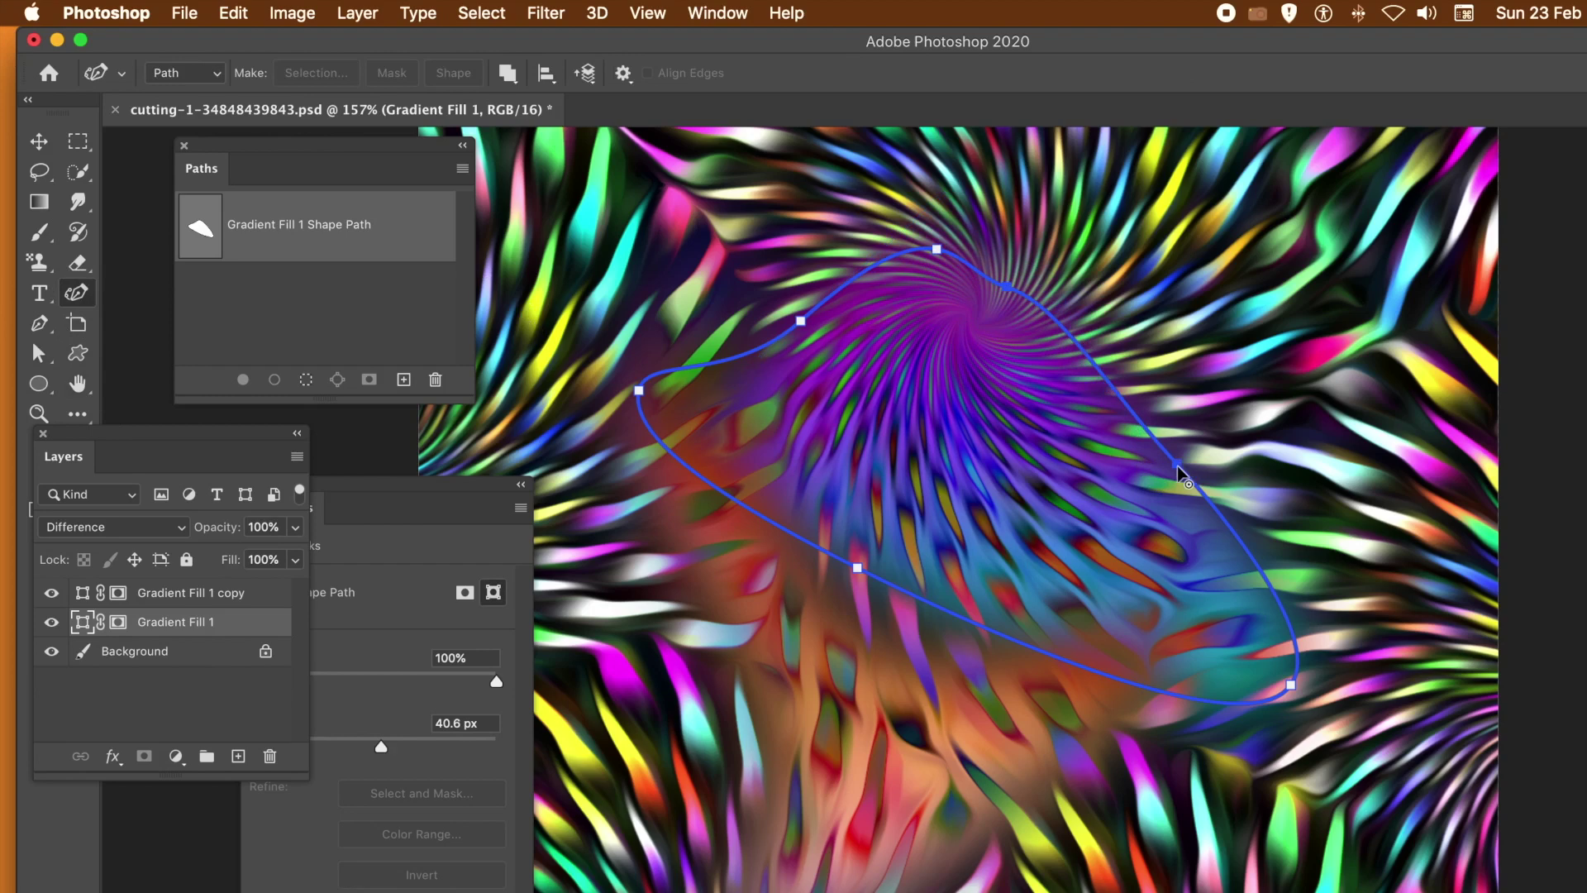
drag(1177, 466, 1289, 317)
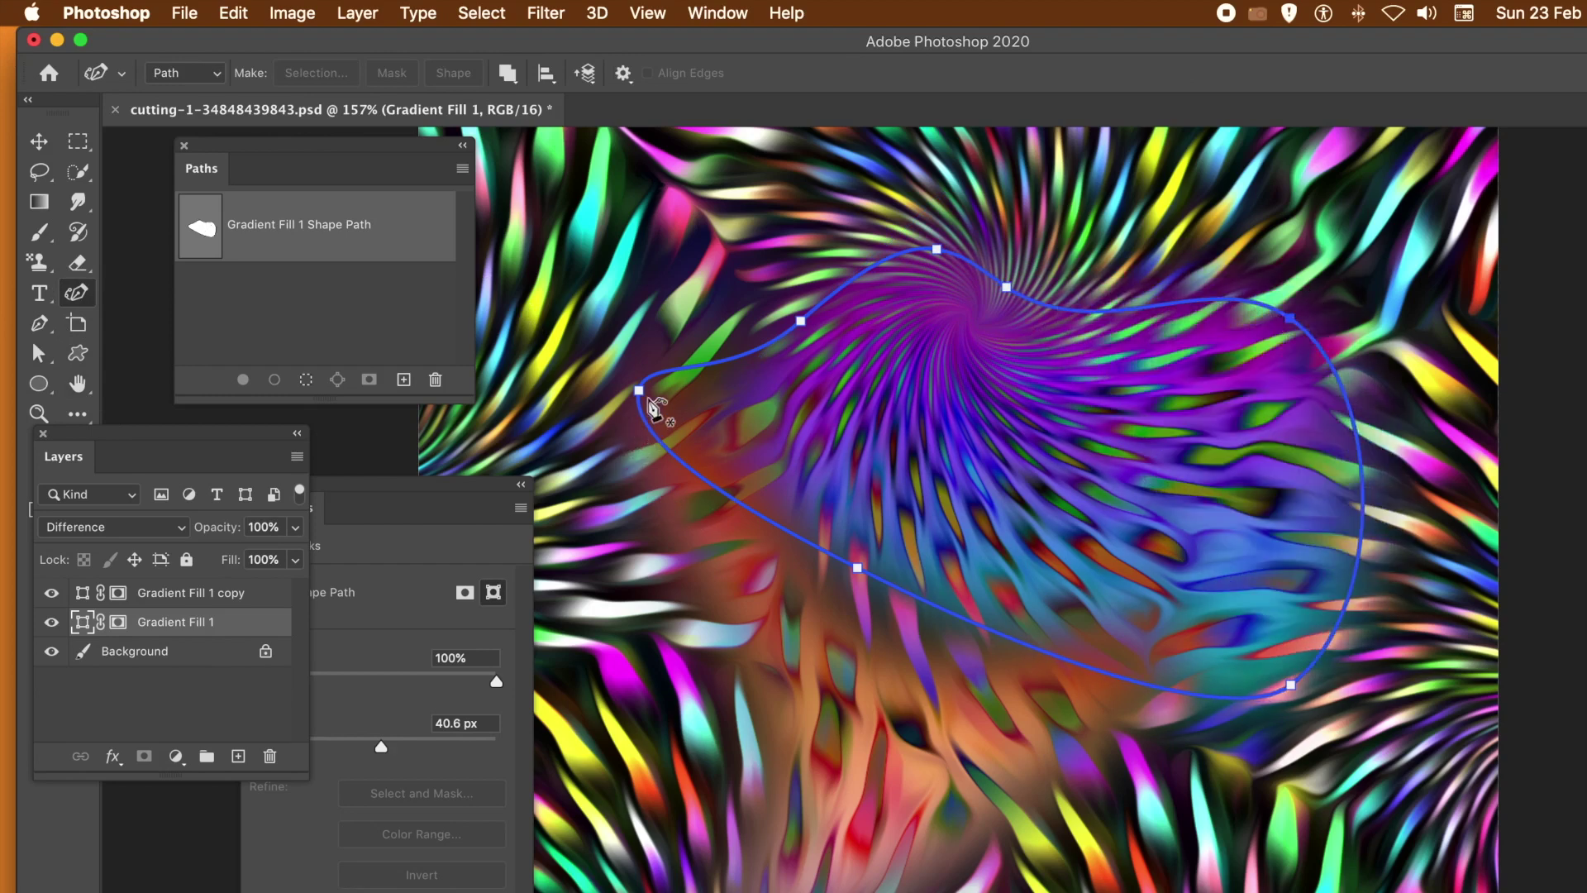
drag(641, 395, 1080, 477)
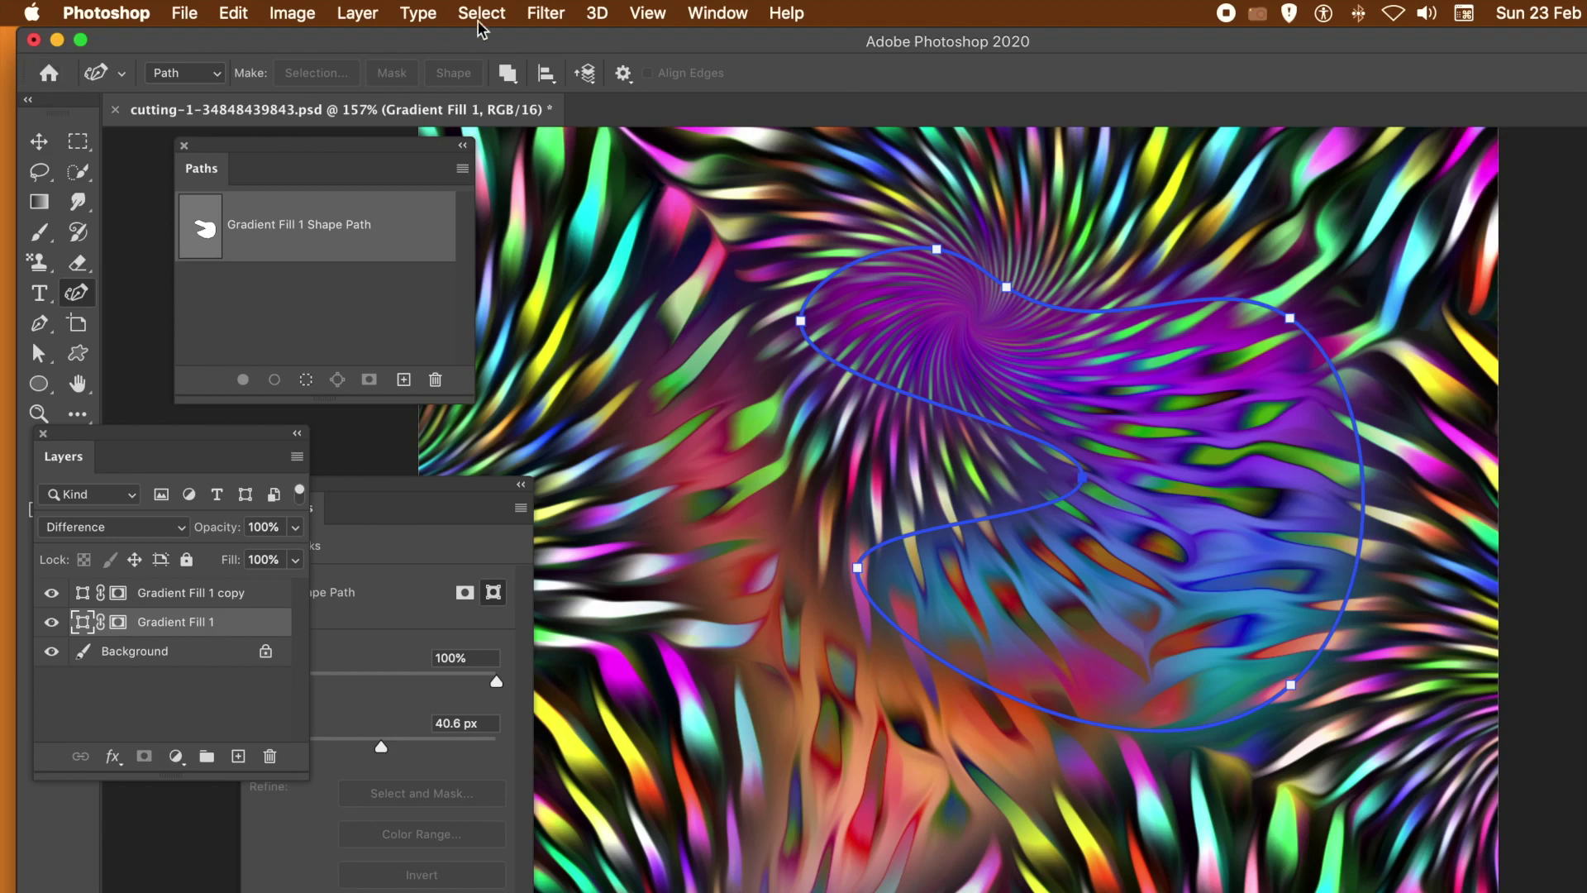
Rasterize the Gradient Fill 1 shape layer.
click(363, 16)
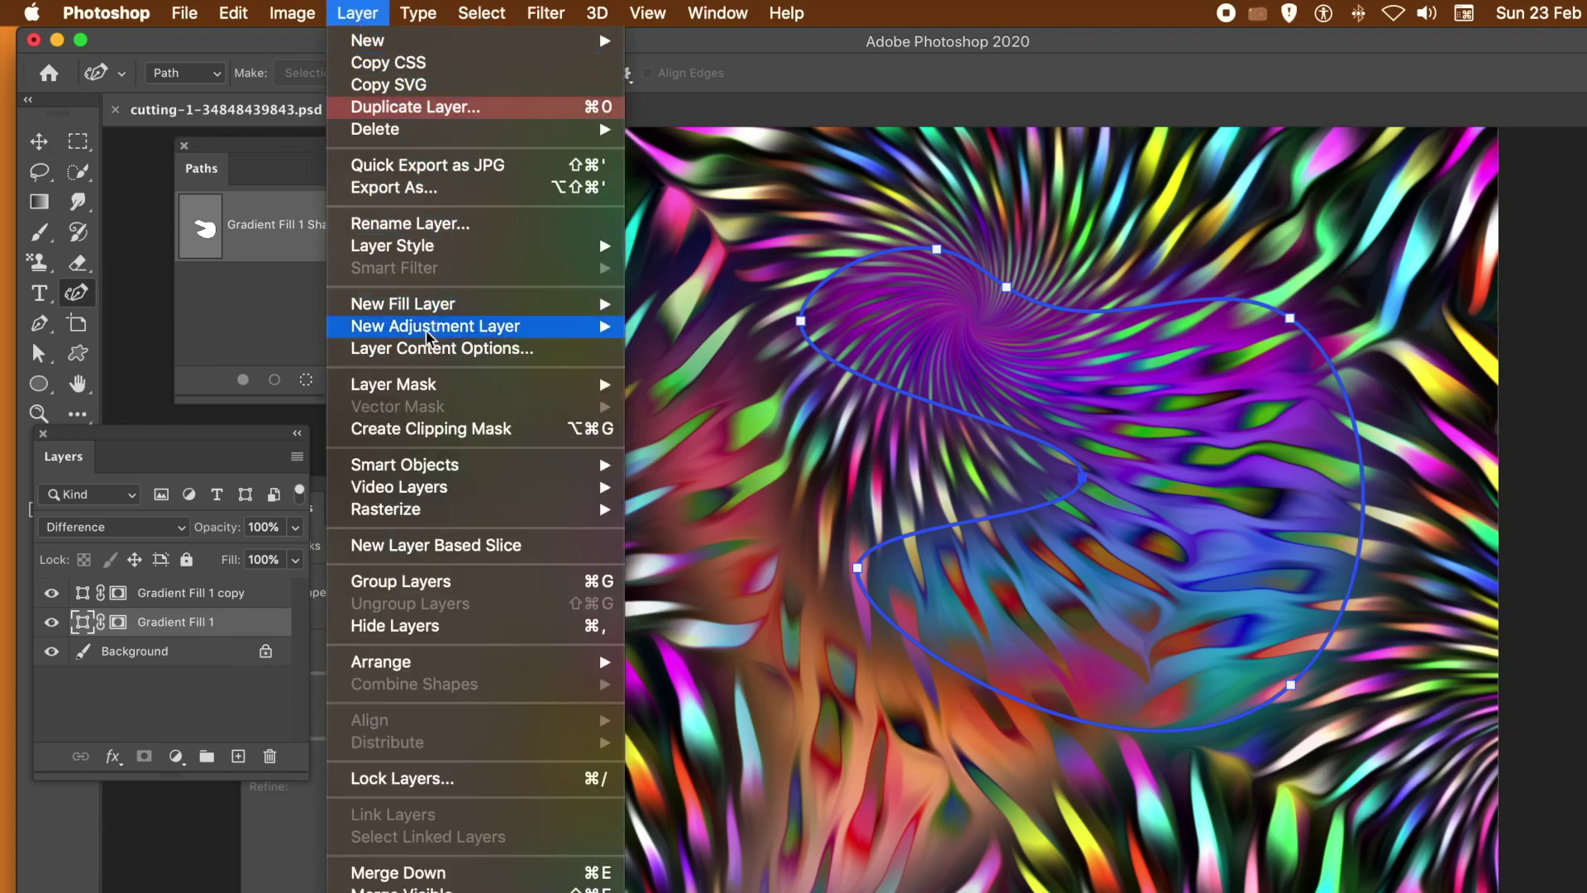
mouse_move(425, 334)
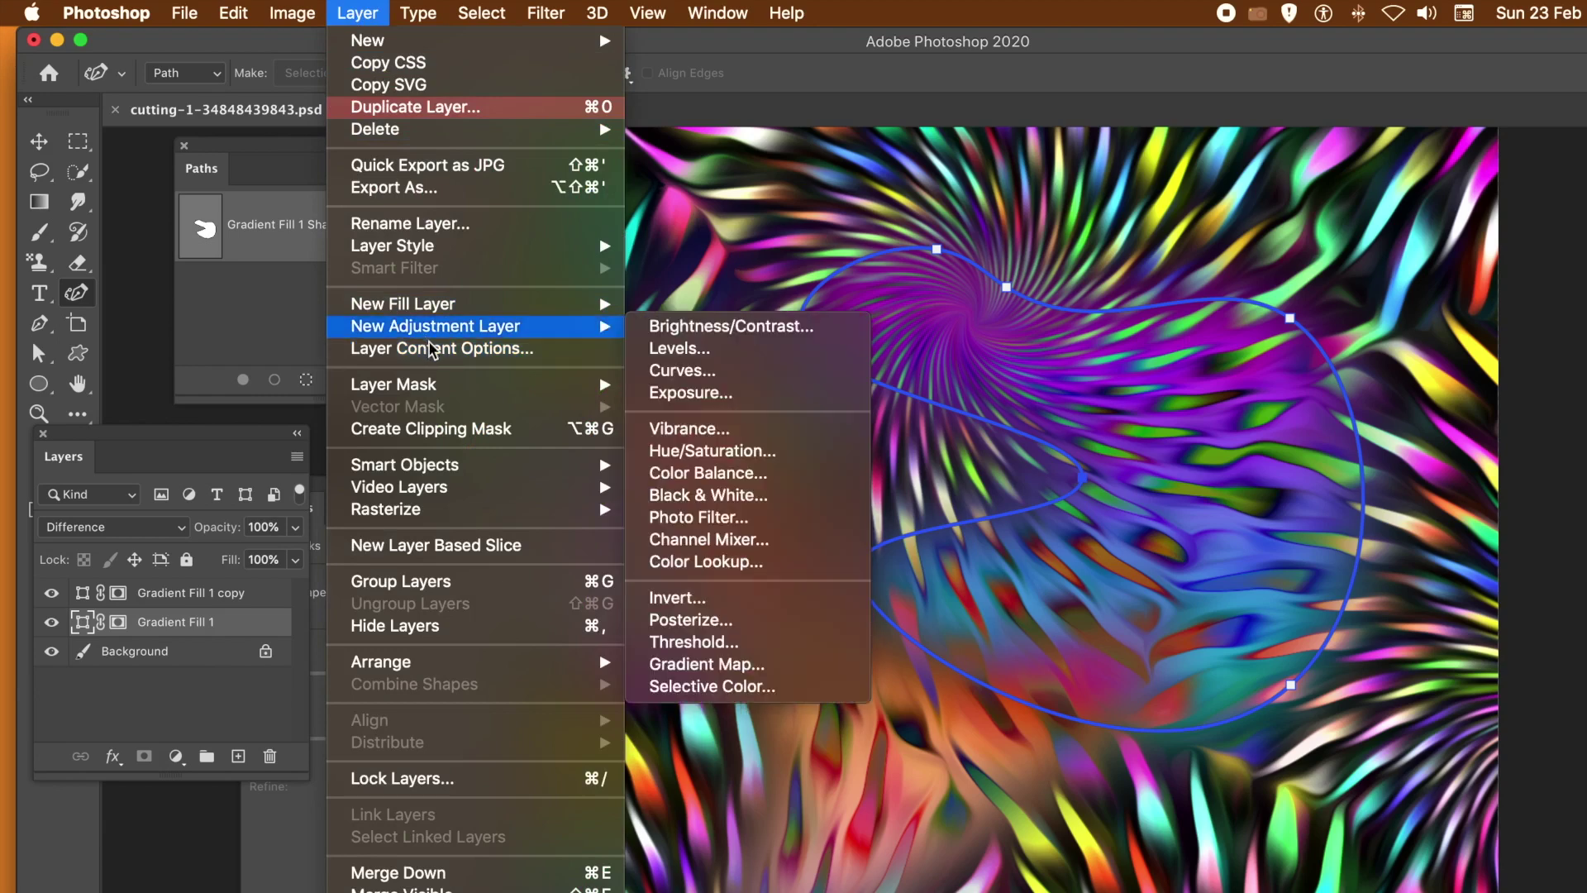
mouse_move(434, 517)
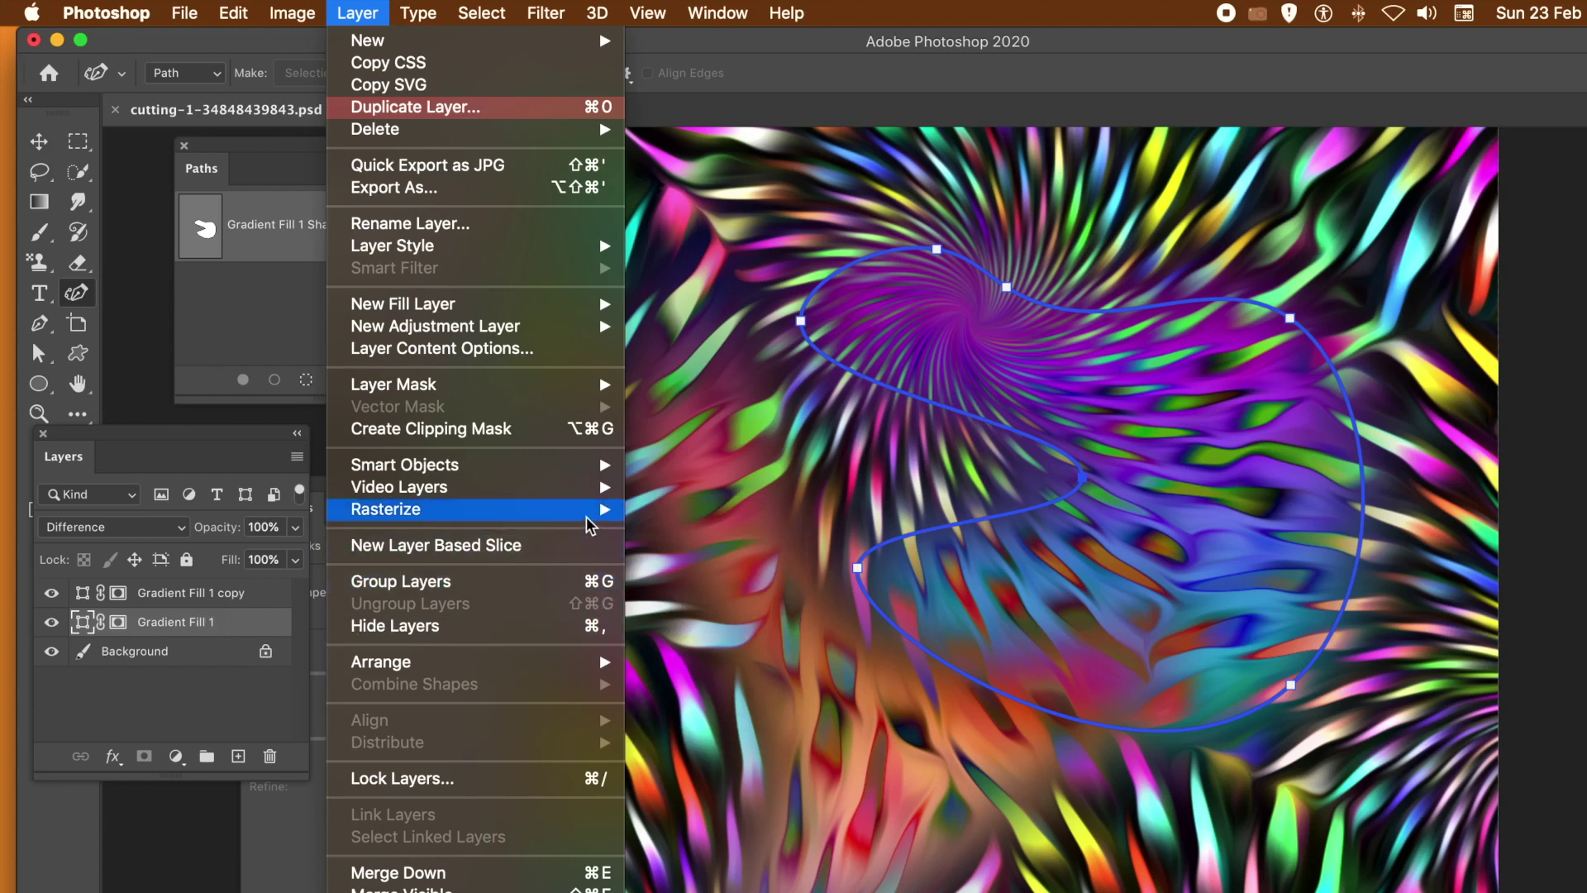
mouse_move(588, 519)
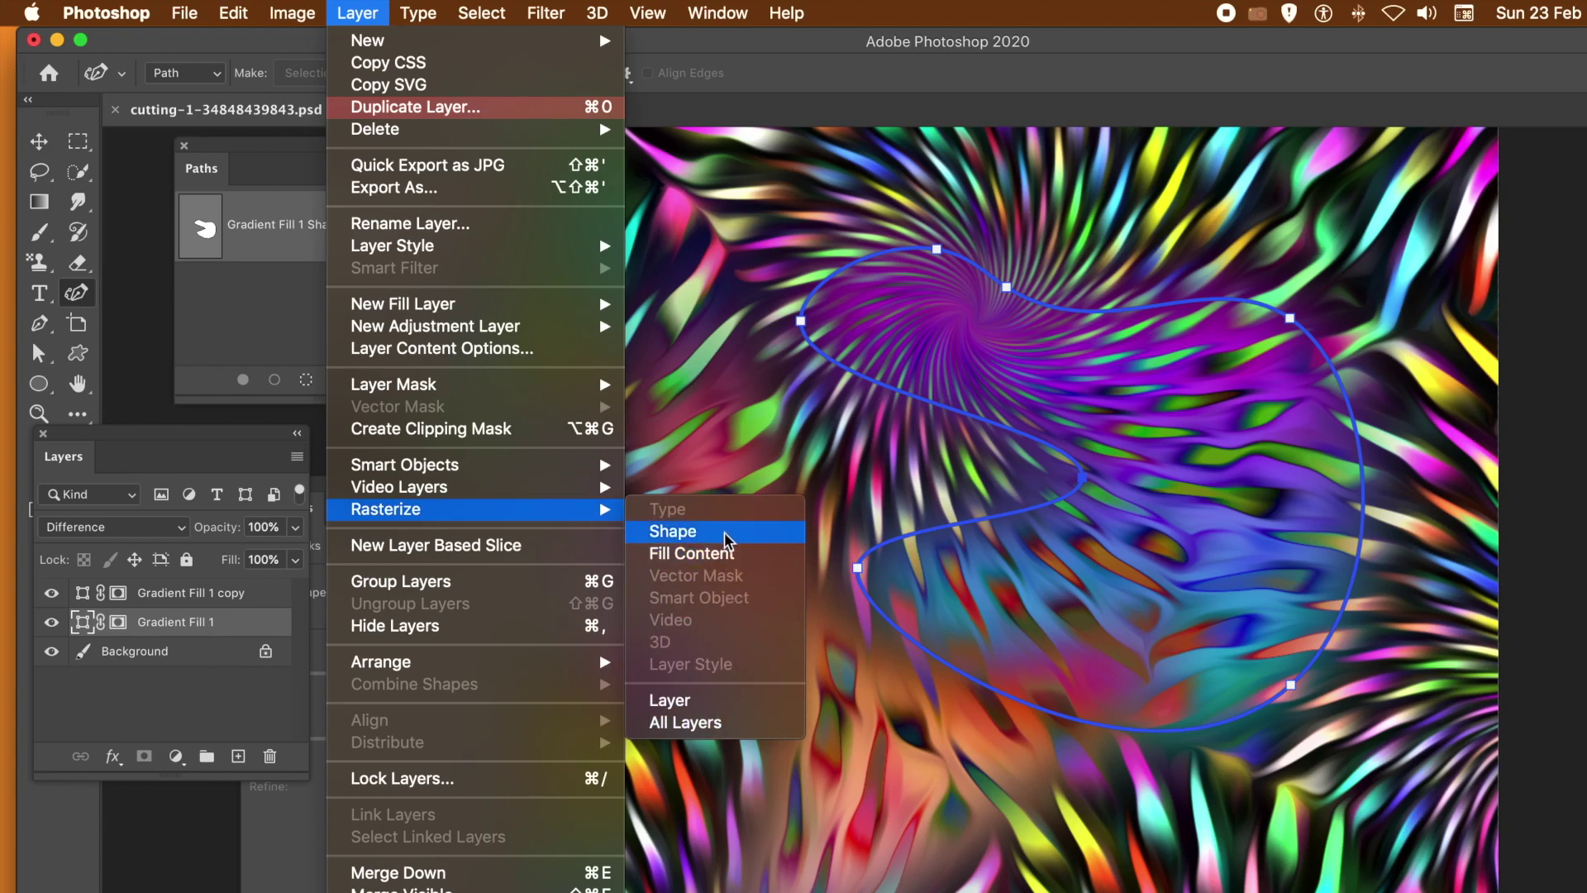
click(705, 703)
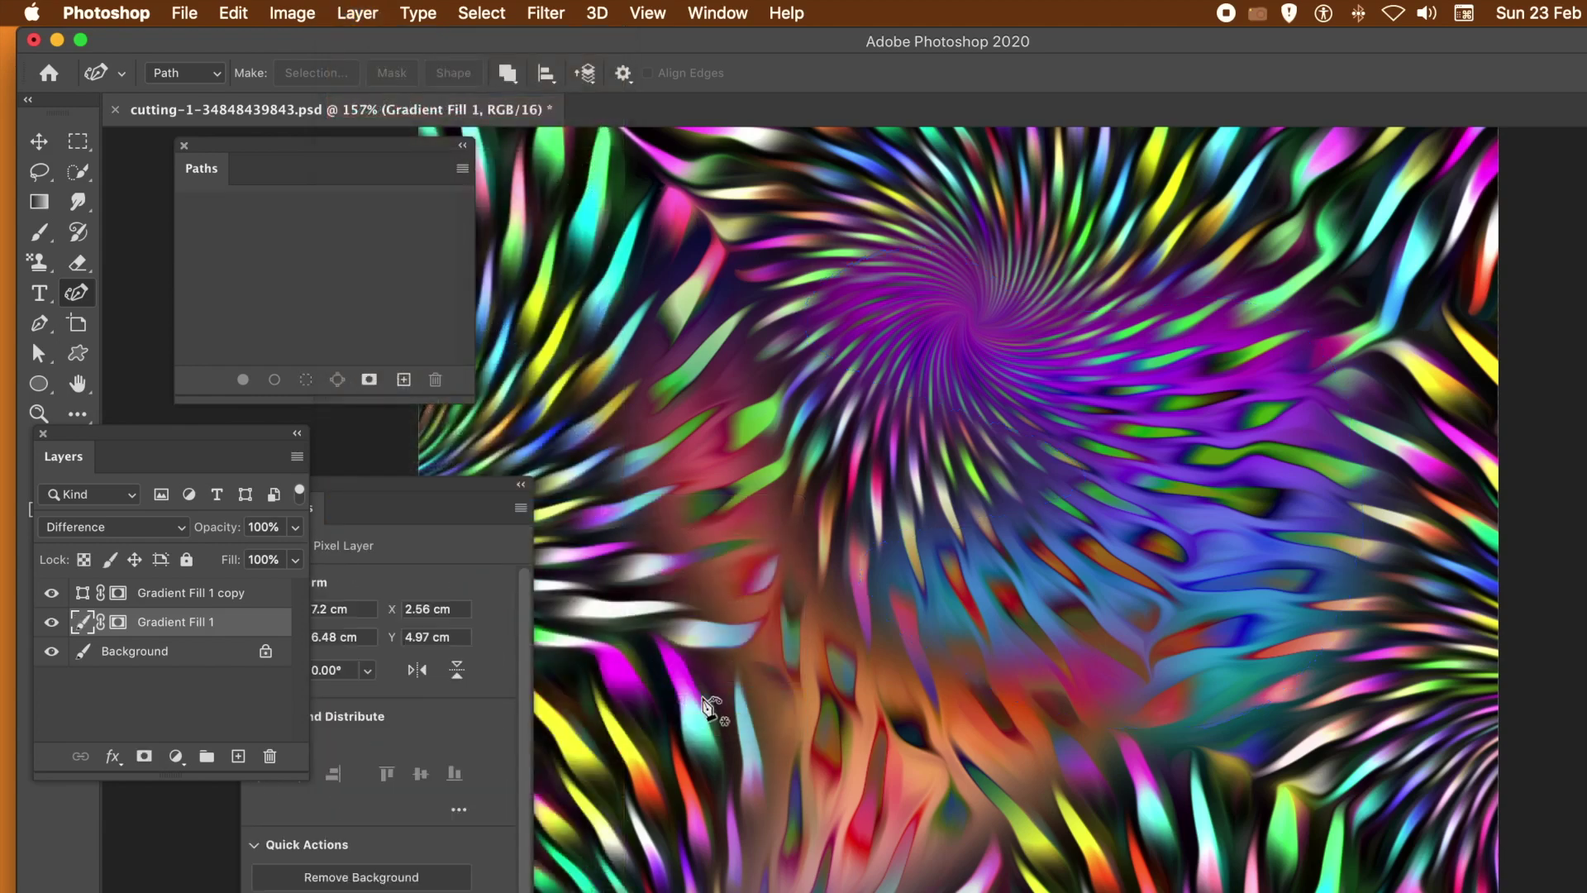
Move the rasterized gradient around the canvas and duplicate it three times, spreading the copies over the upper right and lower areas.
click(39, 143)
drag(1089, 393, 1285, 242)
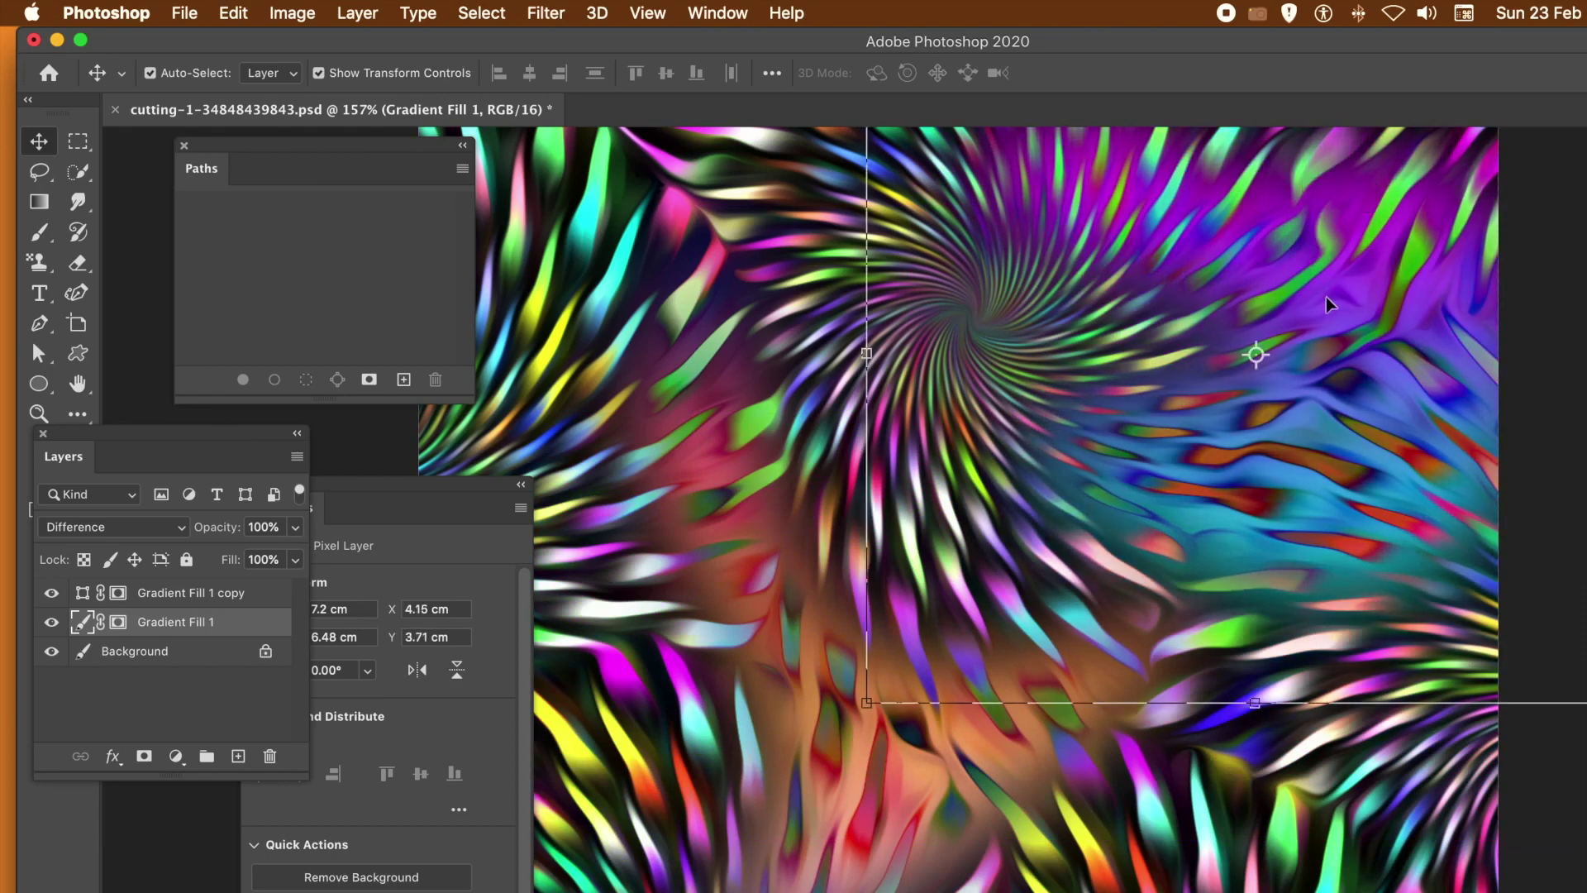
drag(1254, 347, 1038, 805)
key(ctrl+j)
key(ctrl+j)
key(ctrl+j)
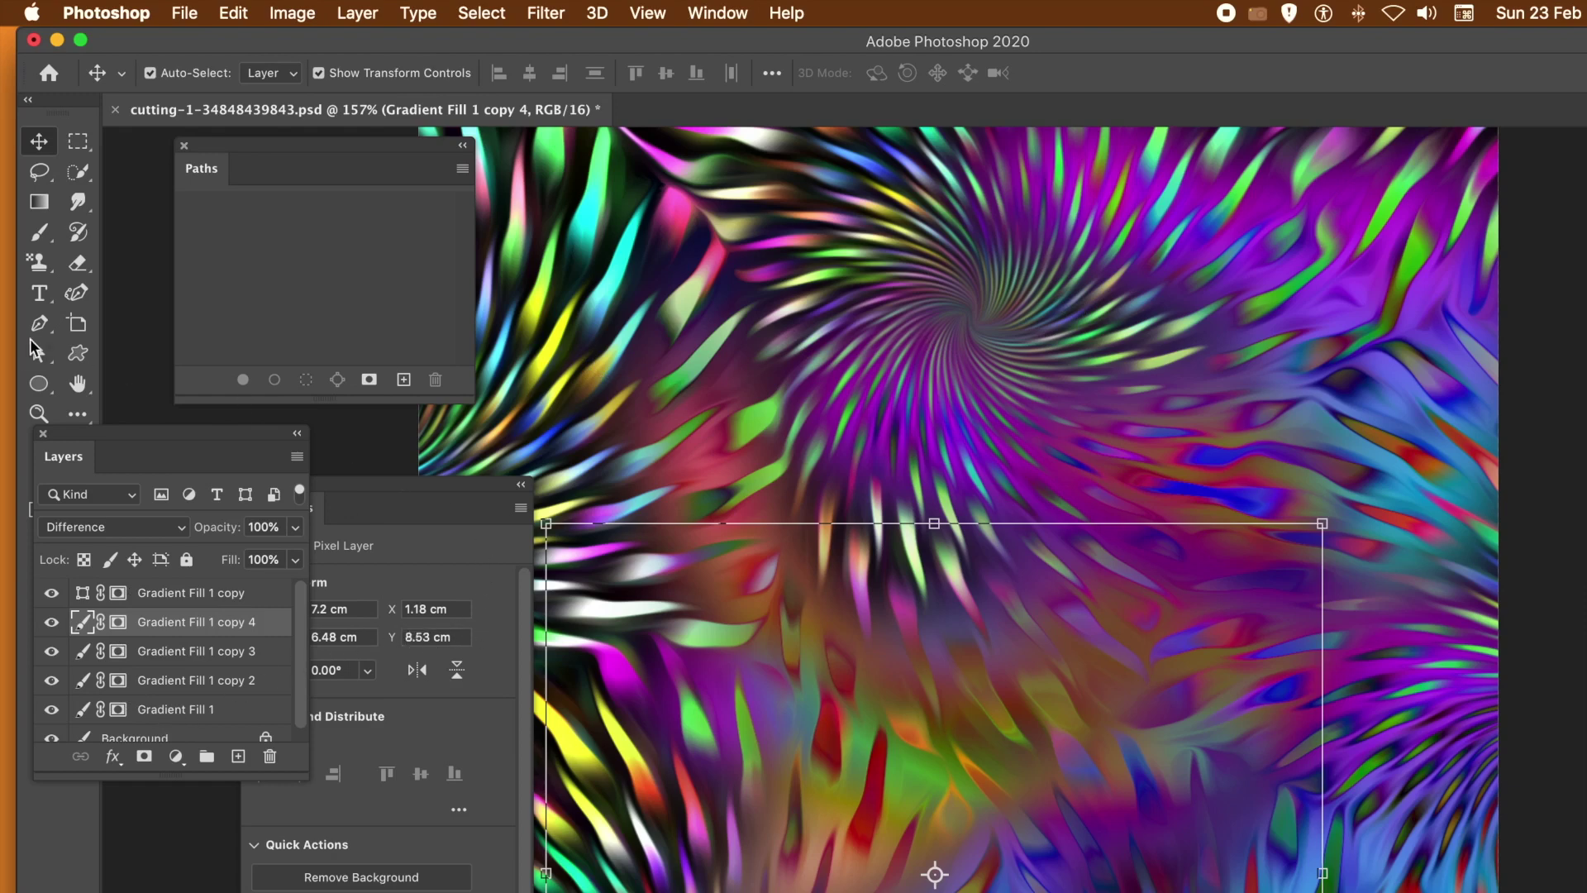
Flatten the image and add a reveal-all vector mask to the flattened layer.
click(413, 13)
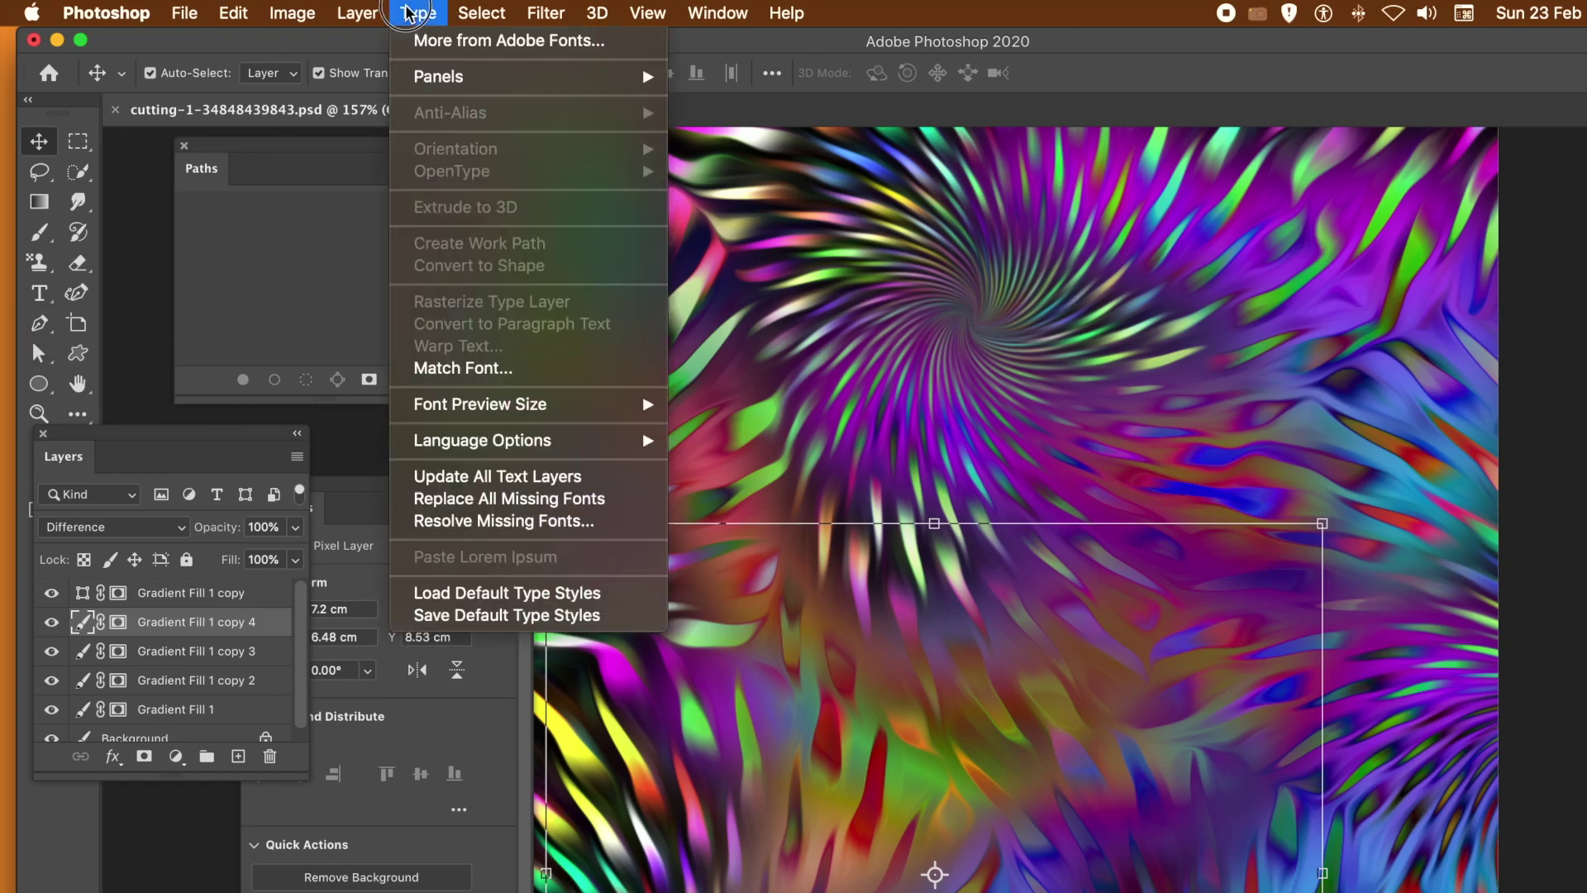
mouse_move(357, 12)
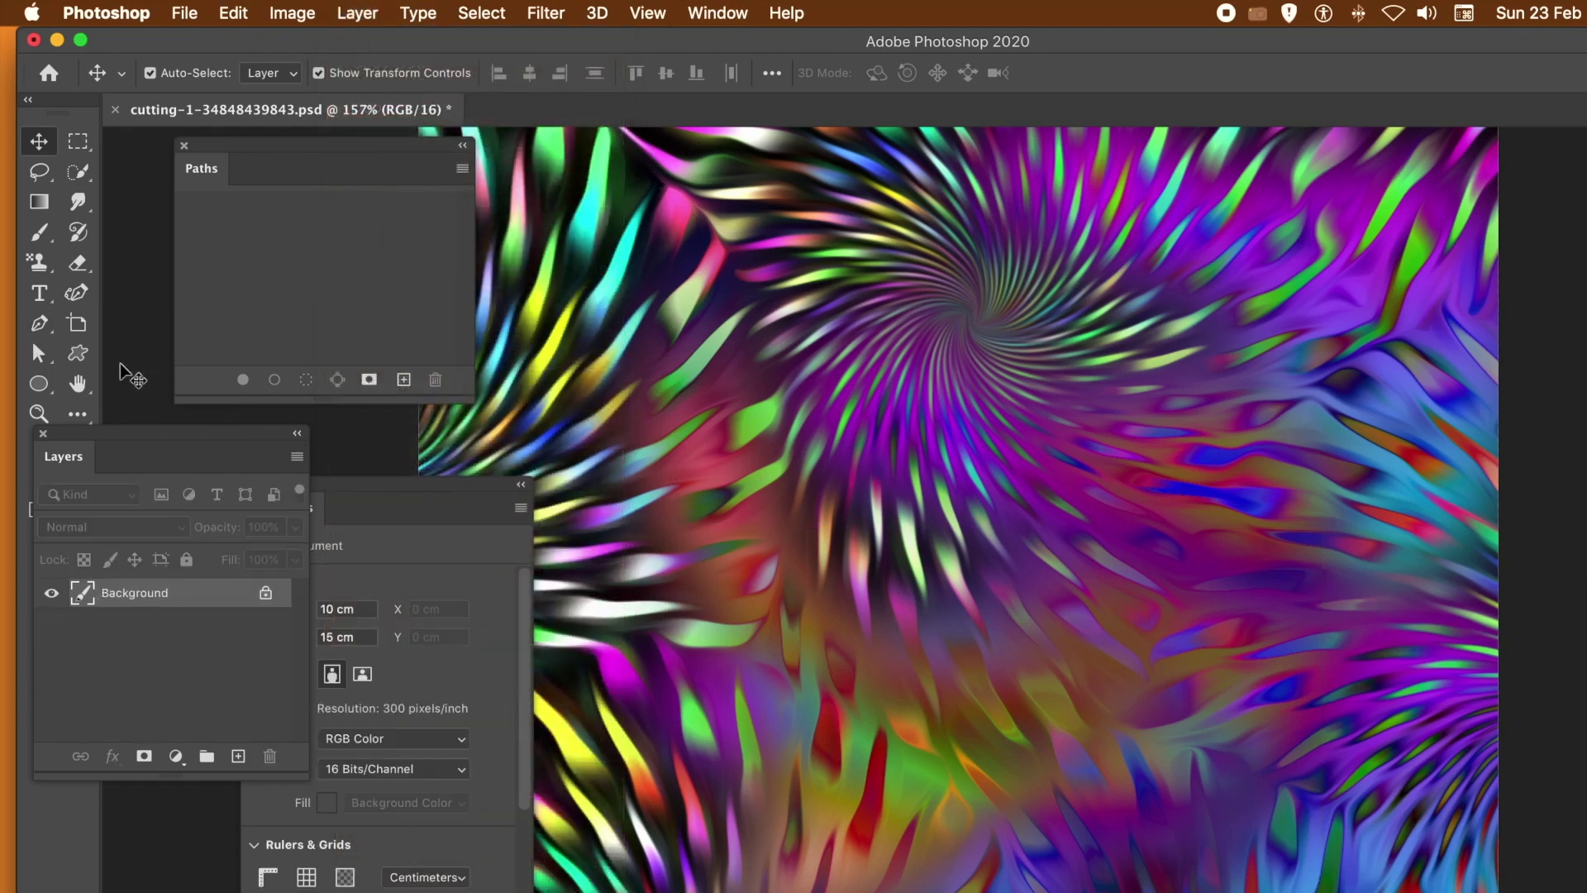
click(357, 13)
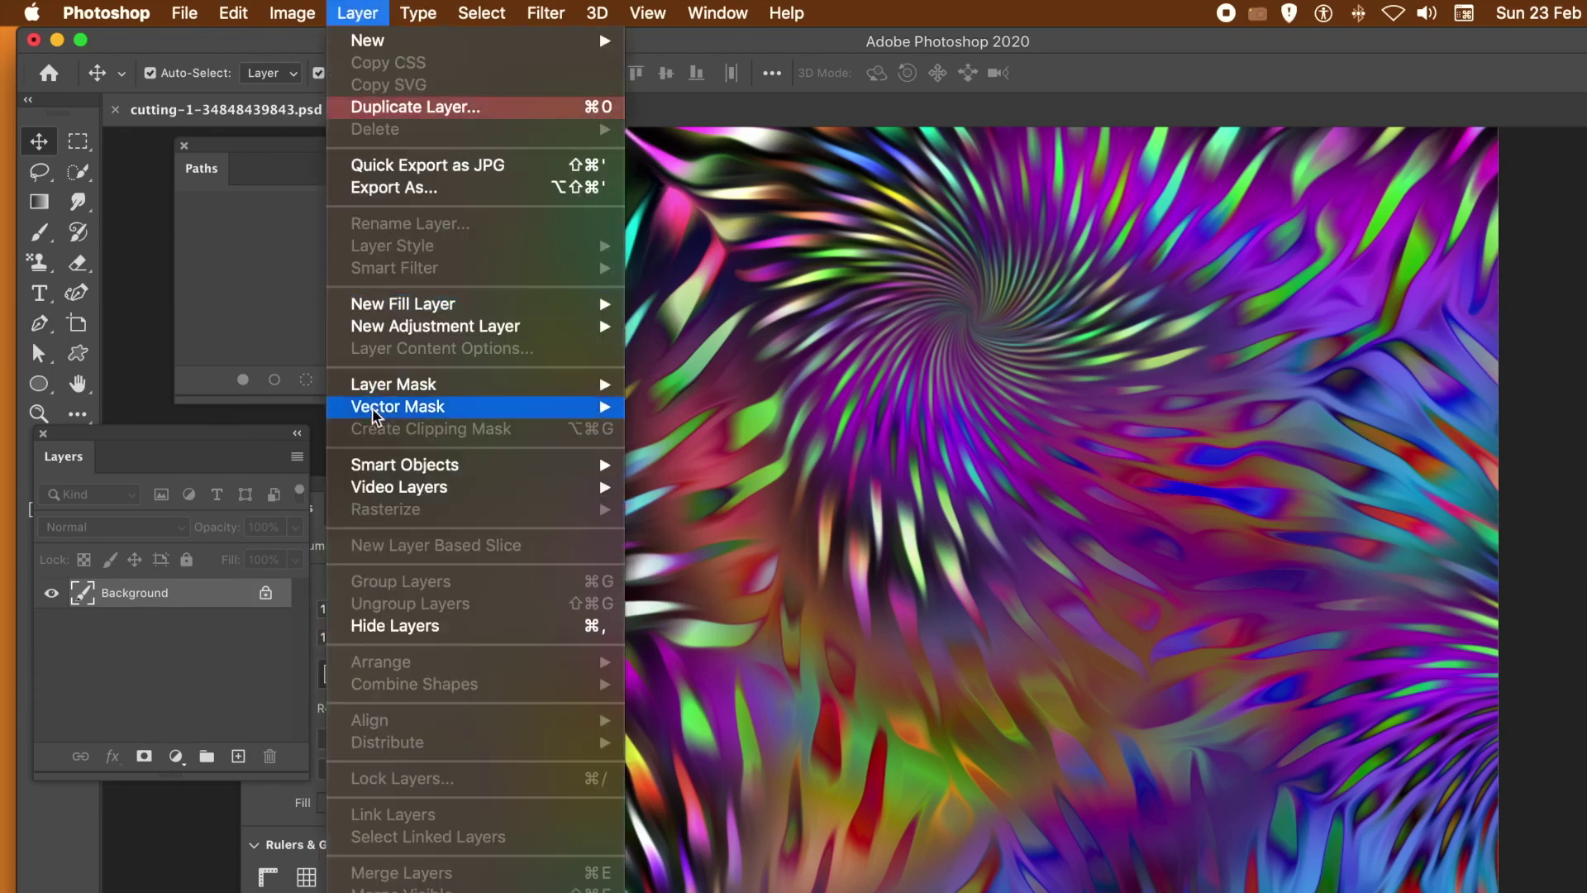
mouse_move(400, 415)
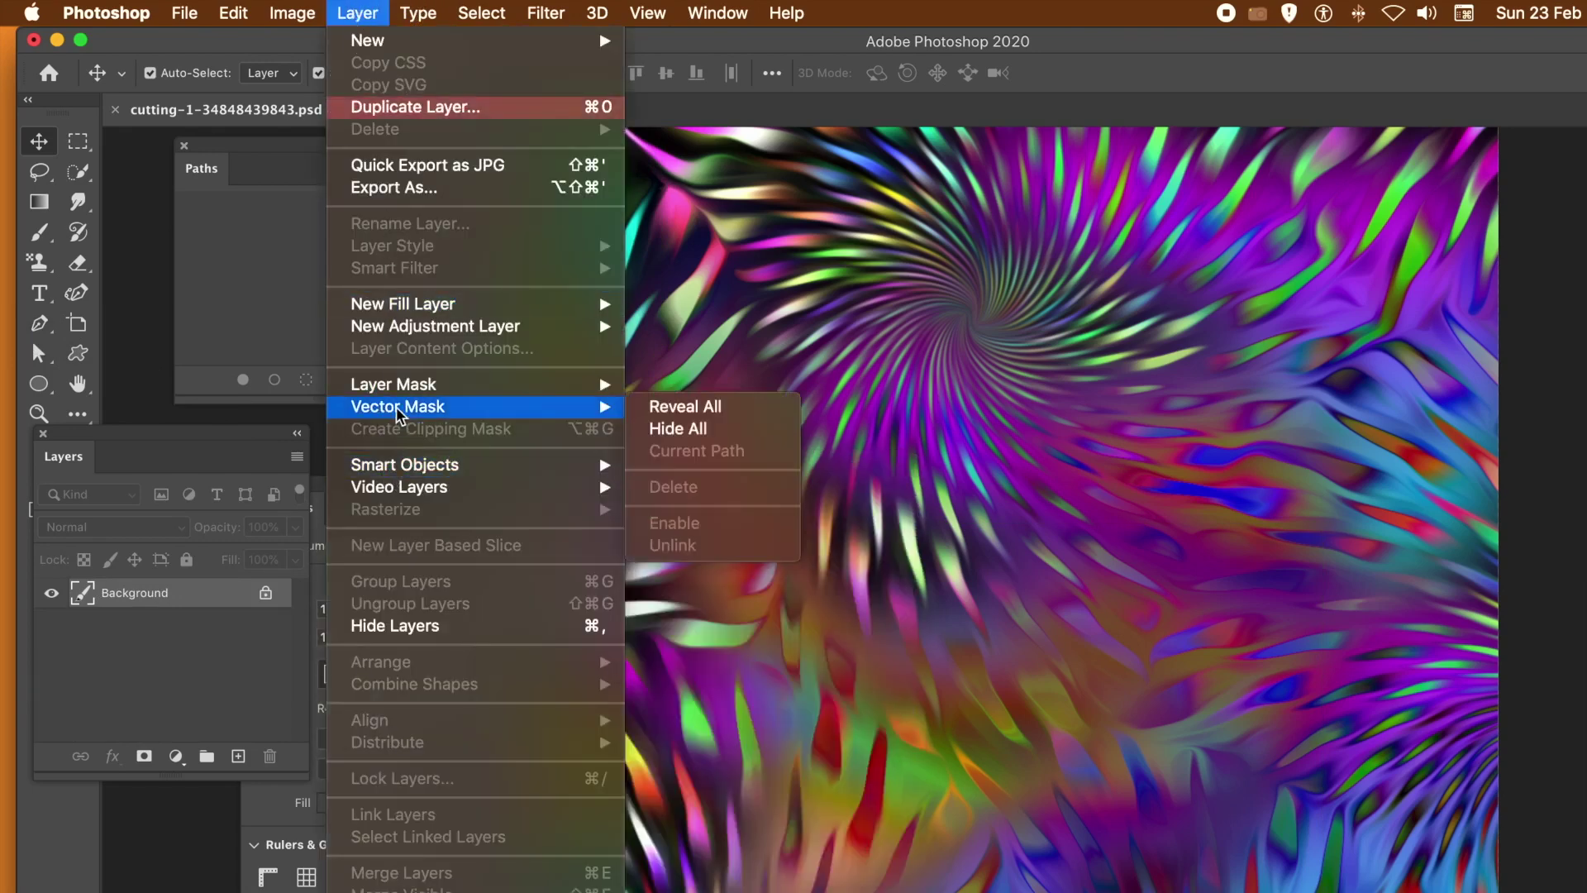
click(727, 407)
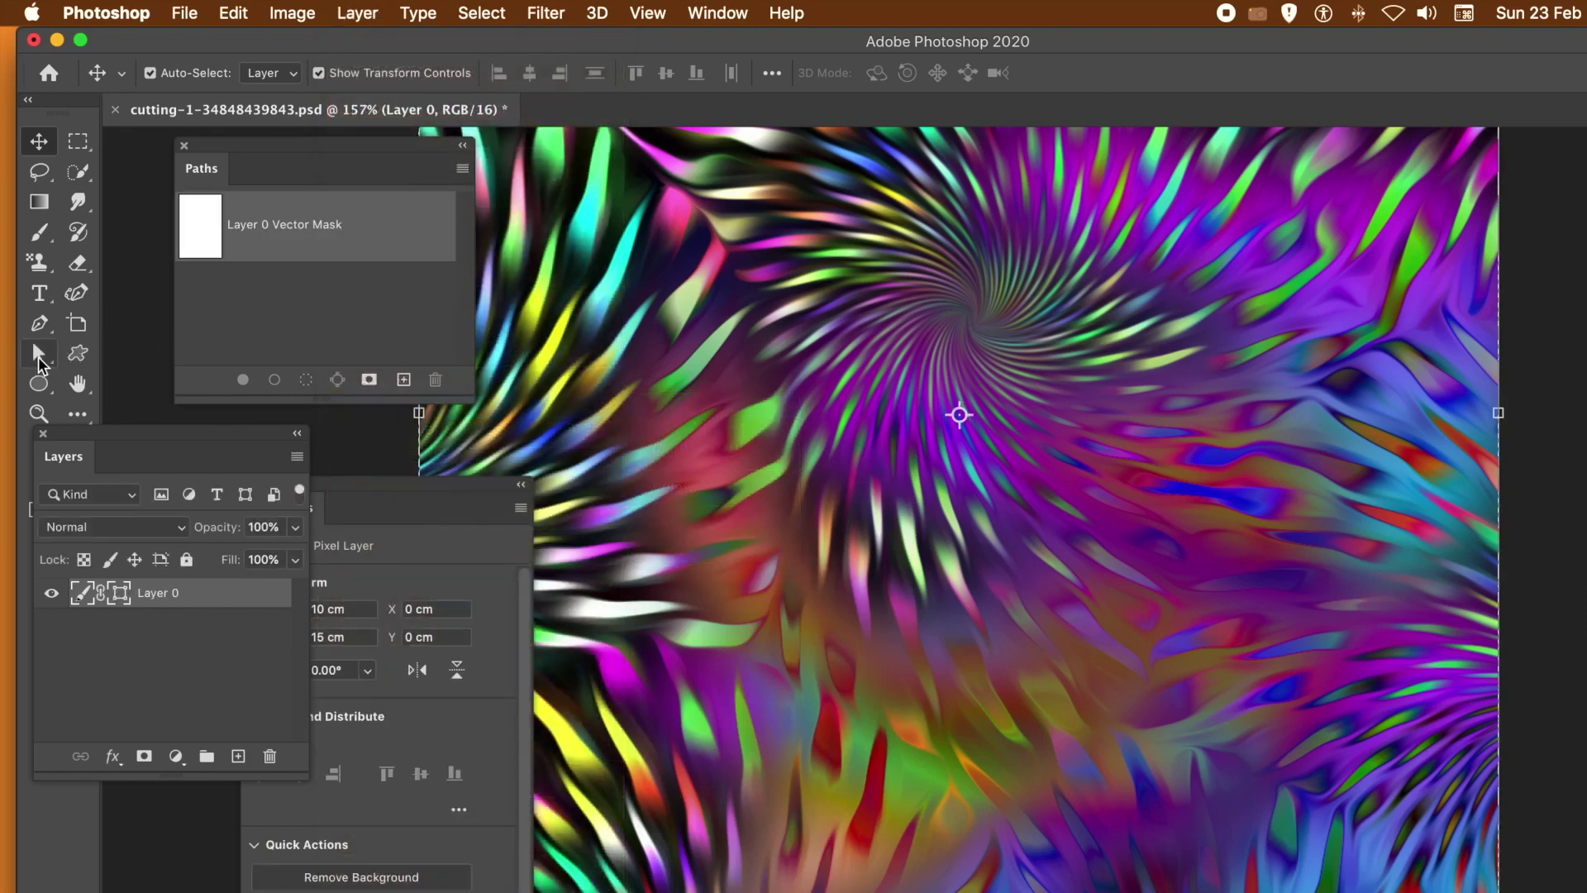
Draw a closed, rounded Curvature Pen path below the spiral centre on Layer 0's vector mask and adjust its upper curve.
click(79, 293)
click(845, 335)
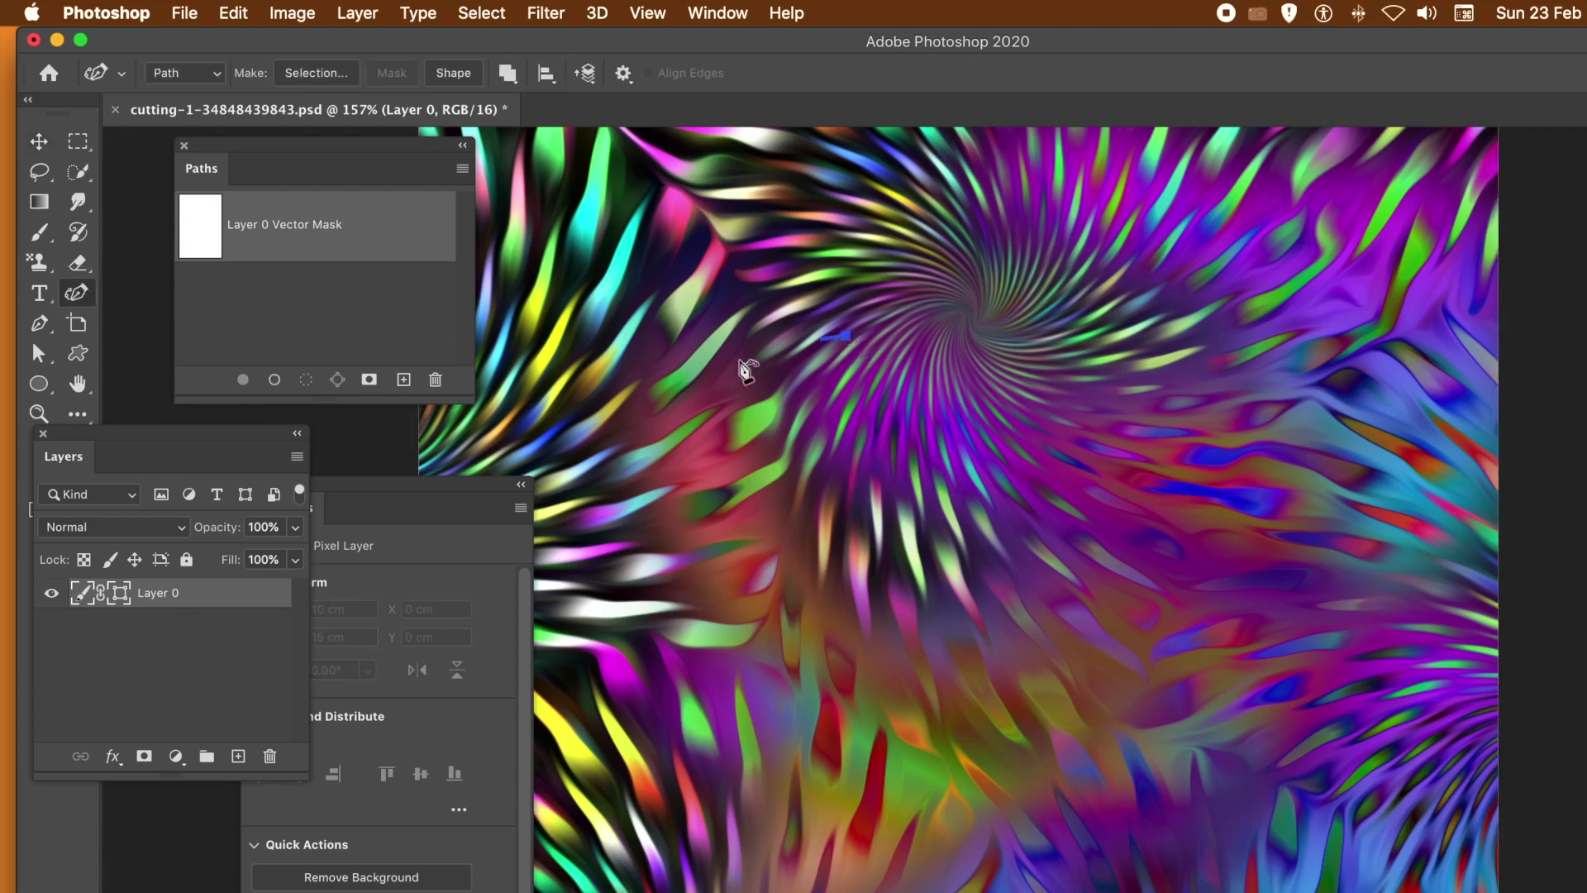
click(661, 468)
click(806, 773)
click(1073, 775)
click(1172, 466)
click(846, 336)
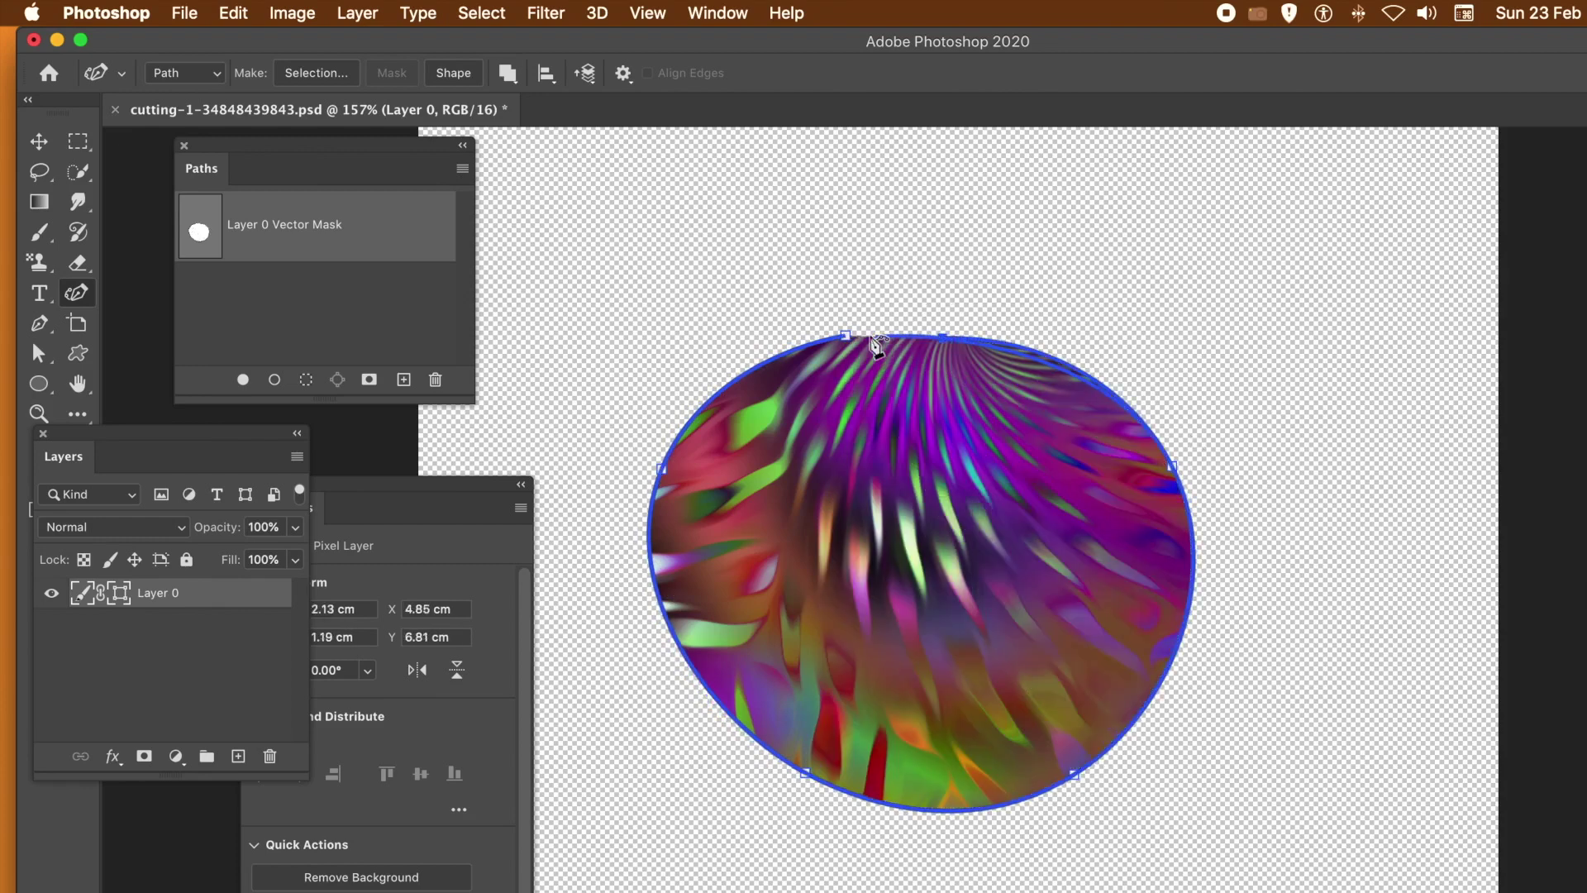
drag(878, 339, 905, 333)
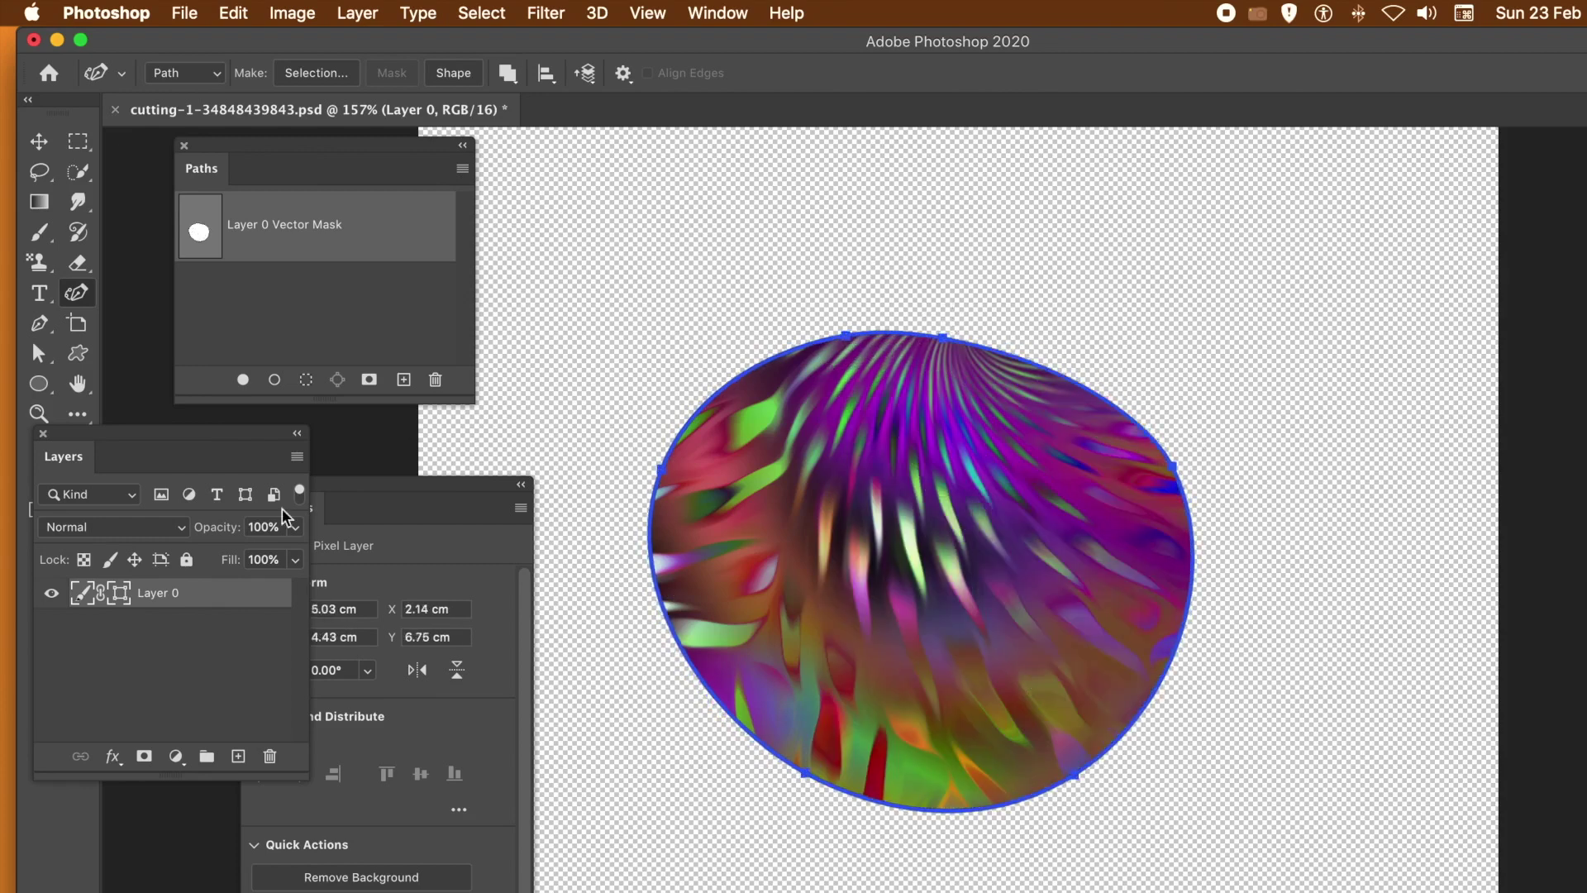
Try lower densities for the vector mask, restore the density to 100%, and set the feather to 84.9 px.
click(350, 484)
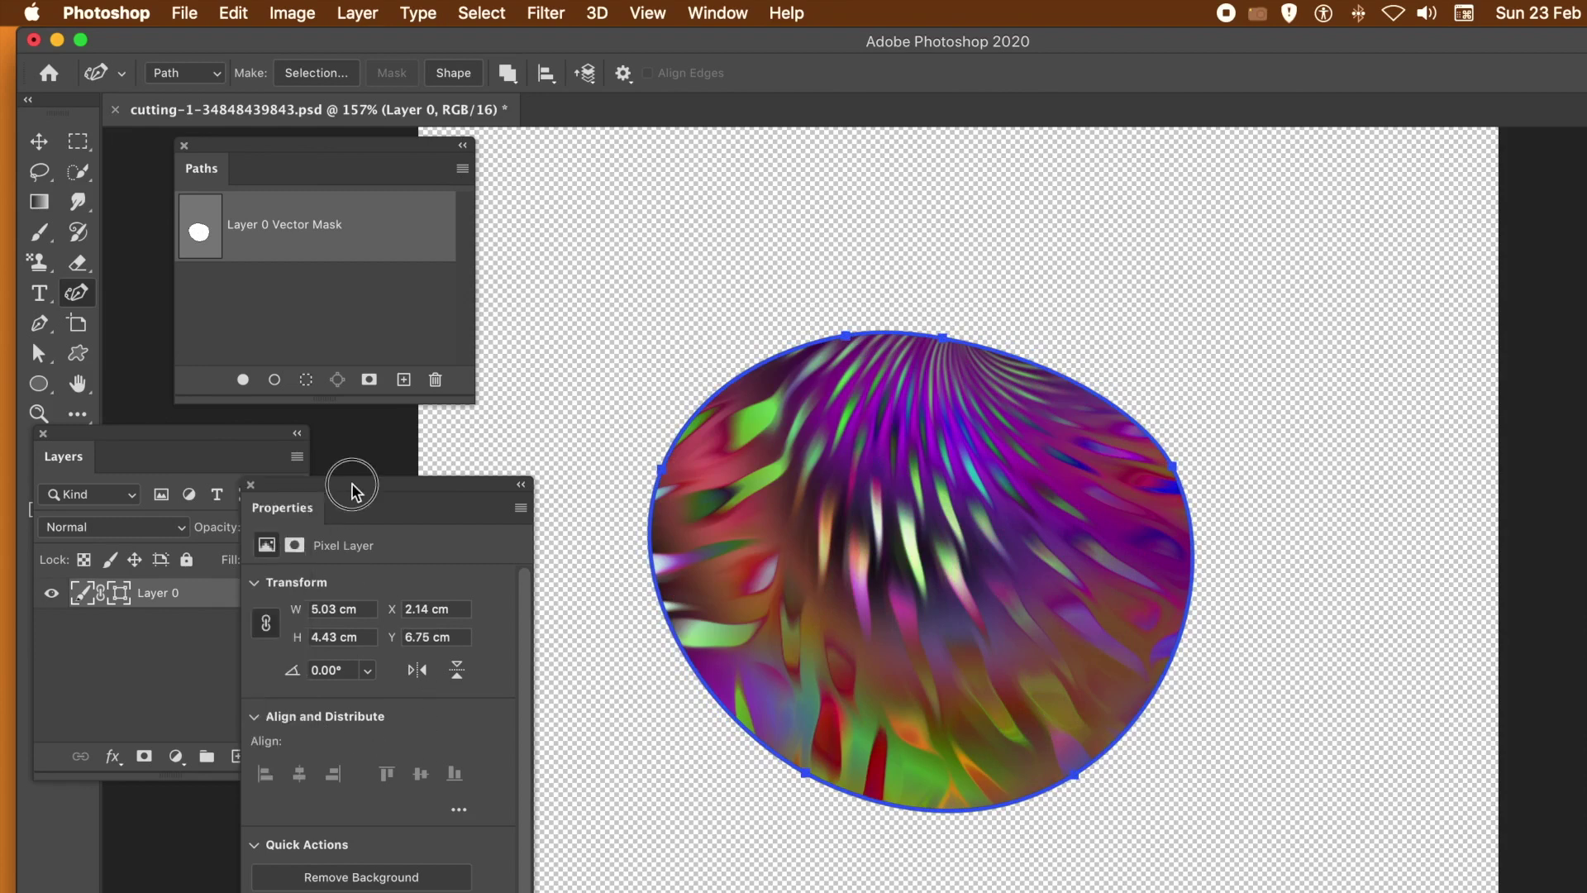
click(299, 544)
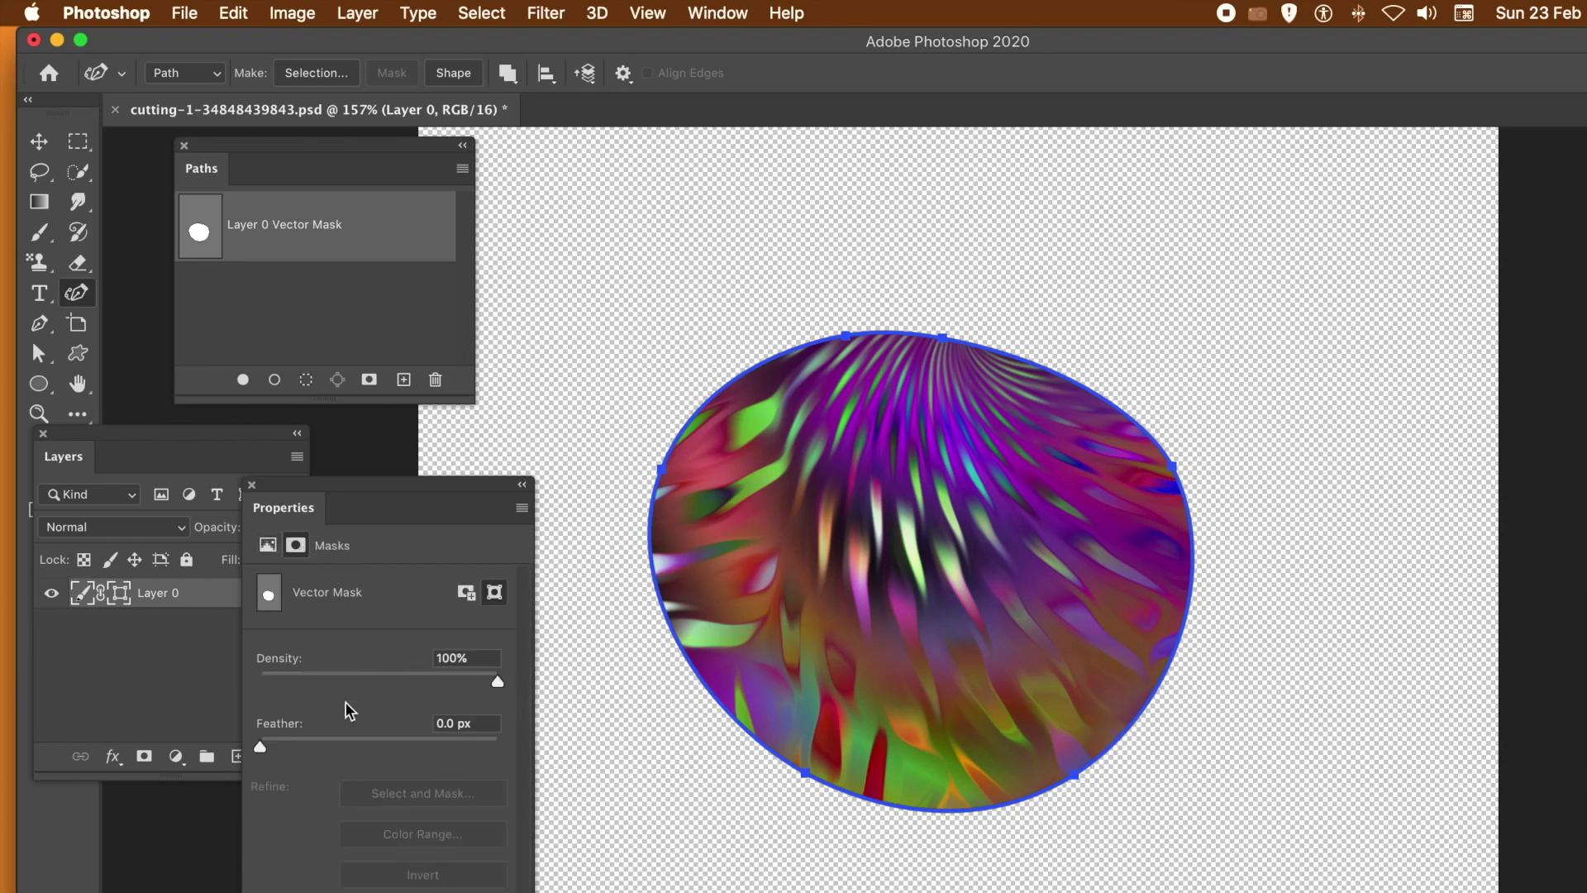
drag(397, 672, 386, 672)
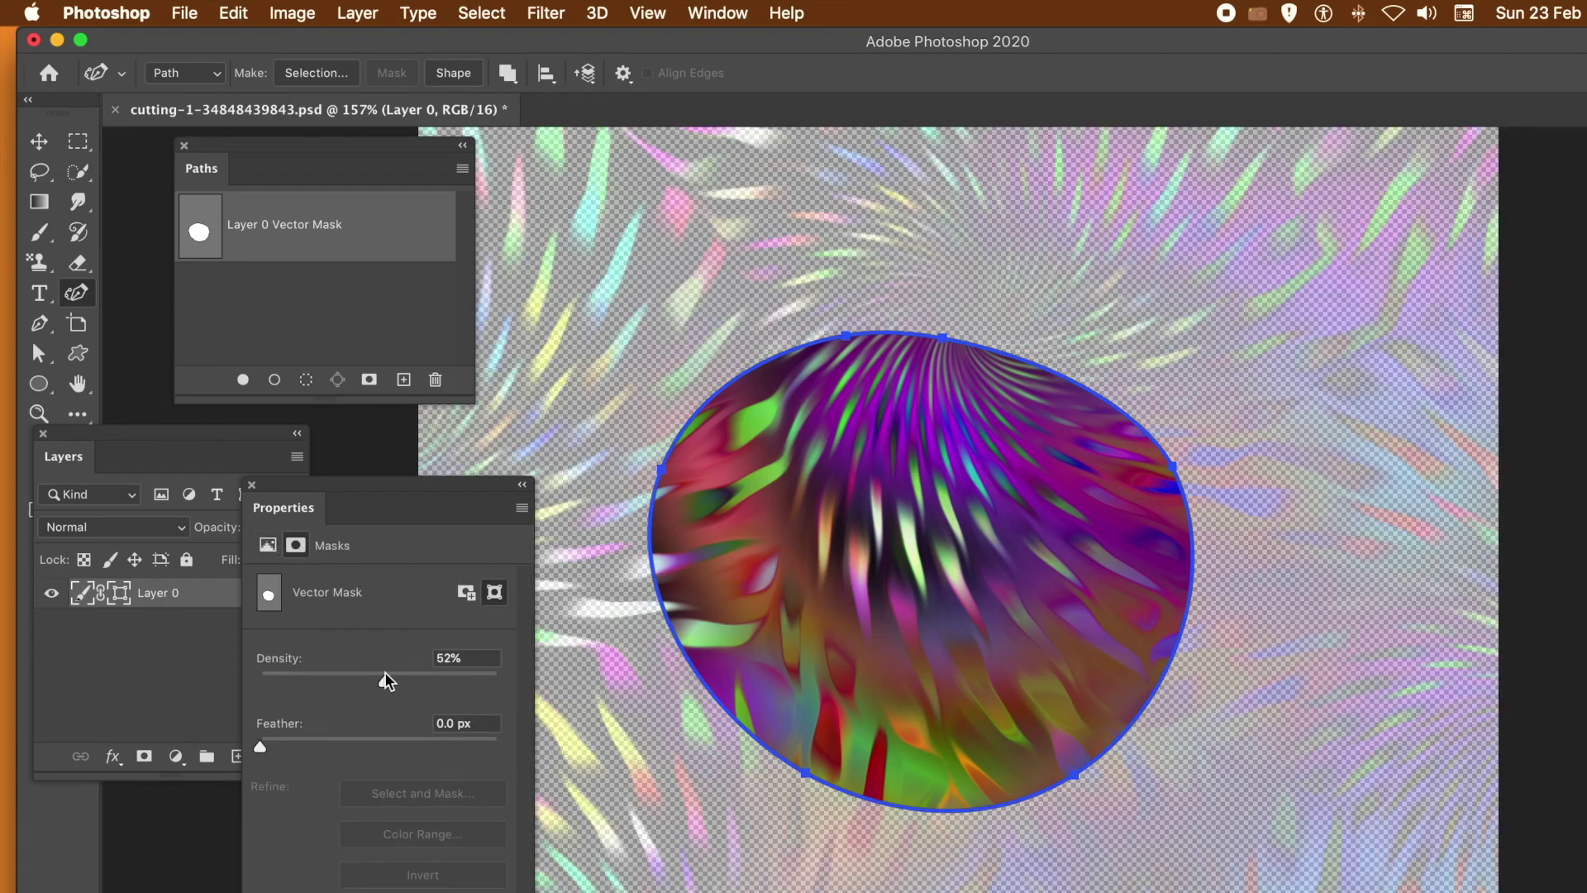
mouse_move(384, 671)
mouse_down()
mouse_move(334, 672)
mouse_move(361, 683)
mouse_up()
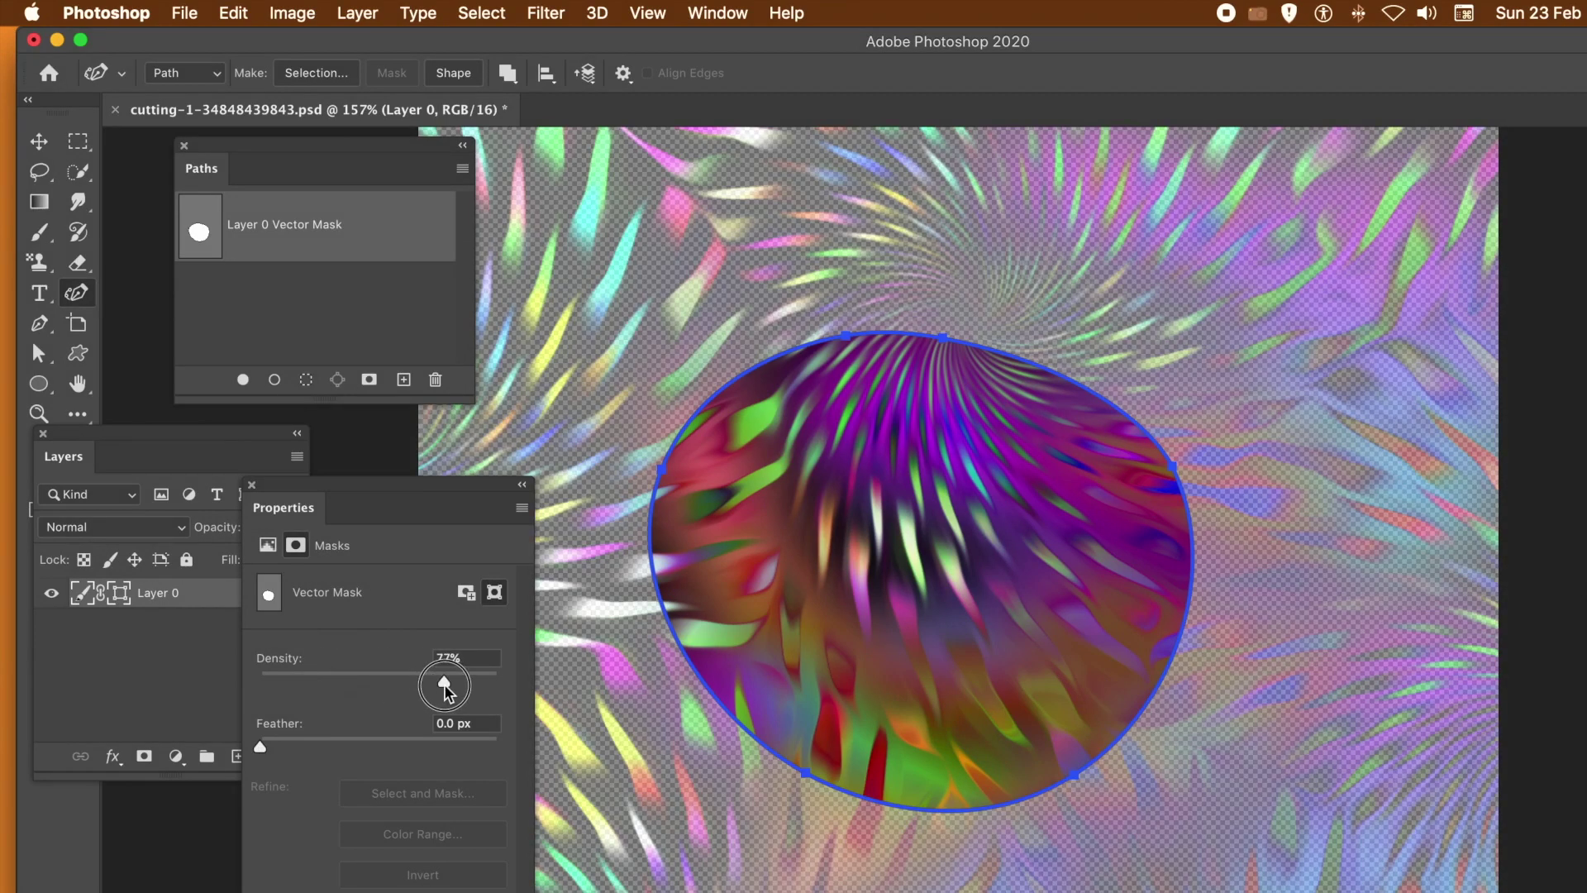
drag(473, 683, 587, 697)
drag(294, 741, 410, 745)
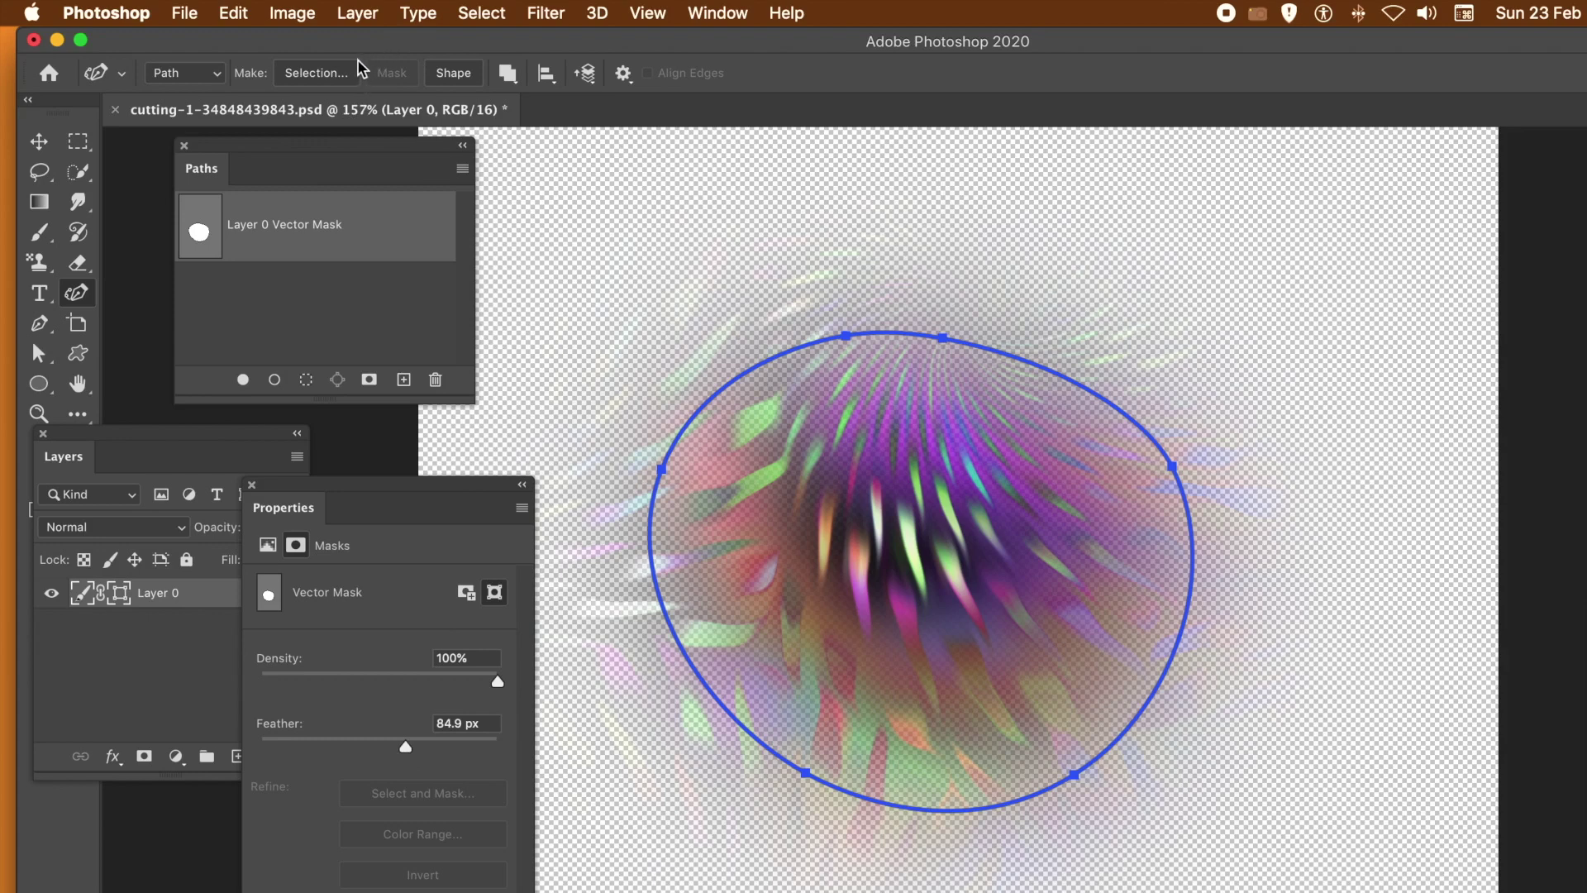
Rasterize Layer 0's vector mask and move the masked artwork slightly upward on the canvas.
click(371, 14)
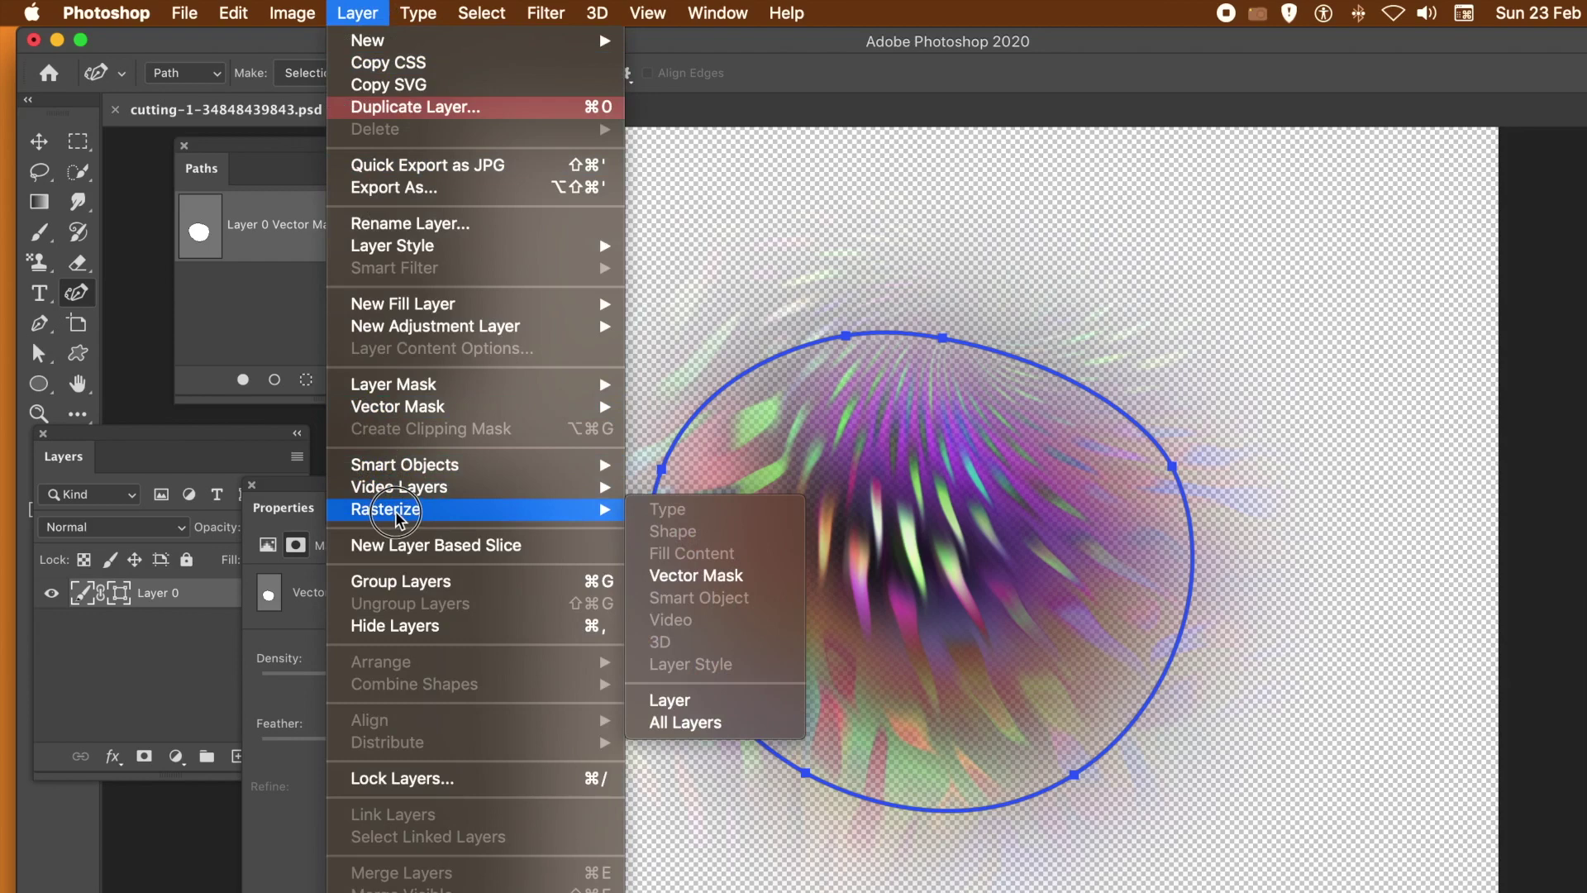
click(707, 586)
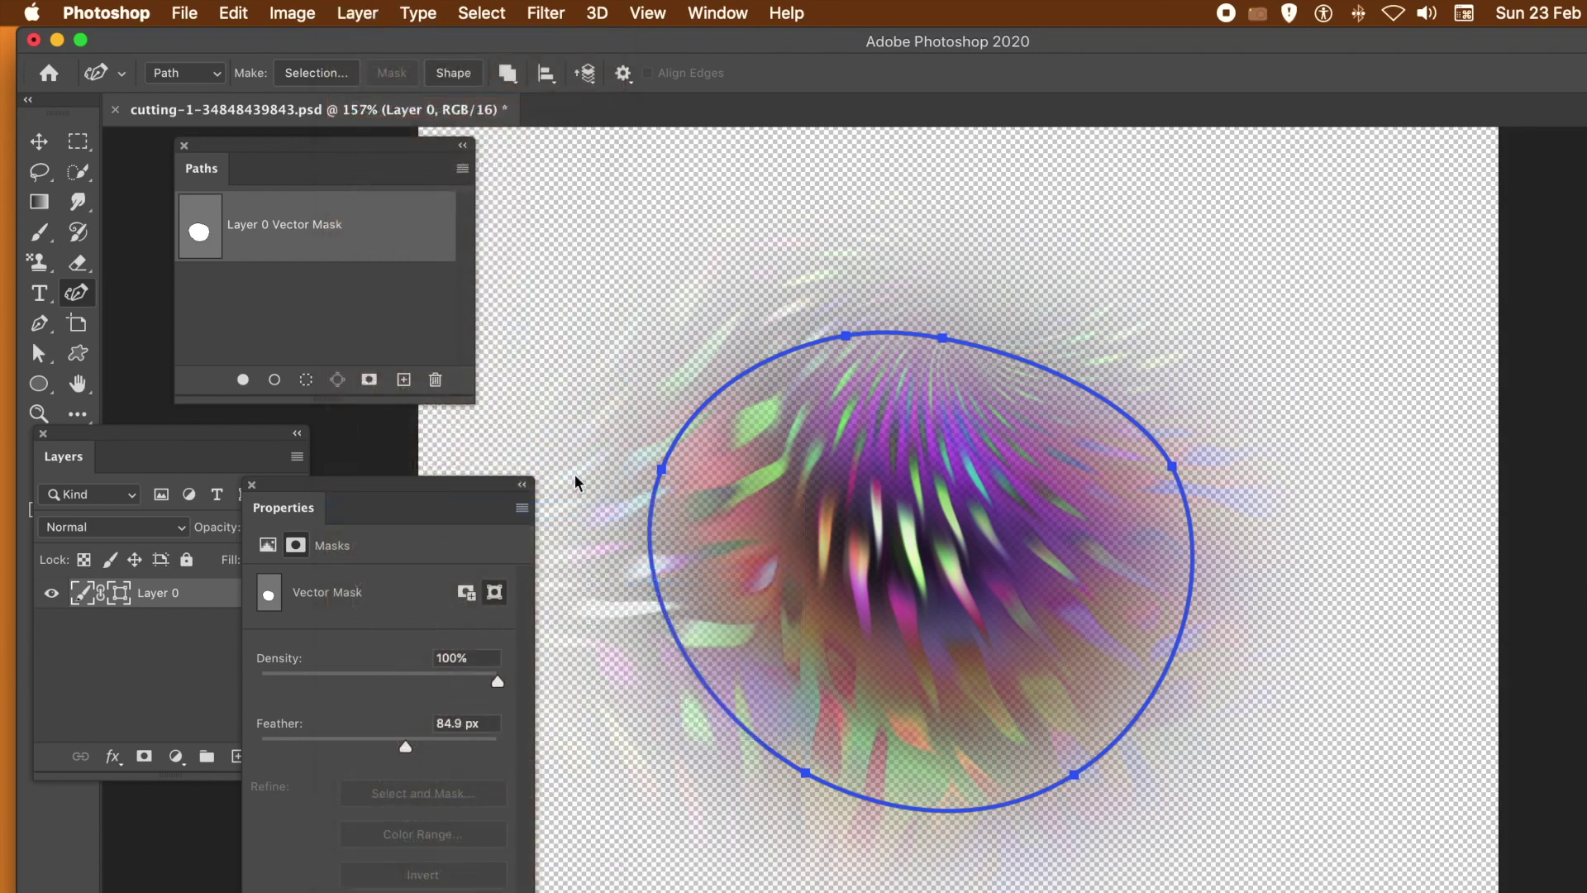
click(40, 134)
mouse_move(895, 483)
mouse_down()
mouse_move(762, 327)
mouse_move(998, 525)
mouse_move(1092, 483)
mouse_move(1145, 488)
mouse_move(942, 445)
mouse_move(900, 451)
mouse_up()
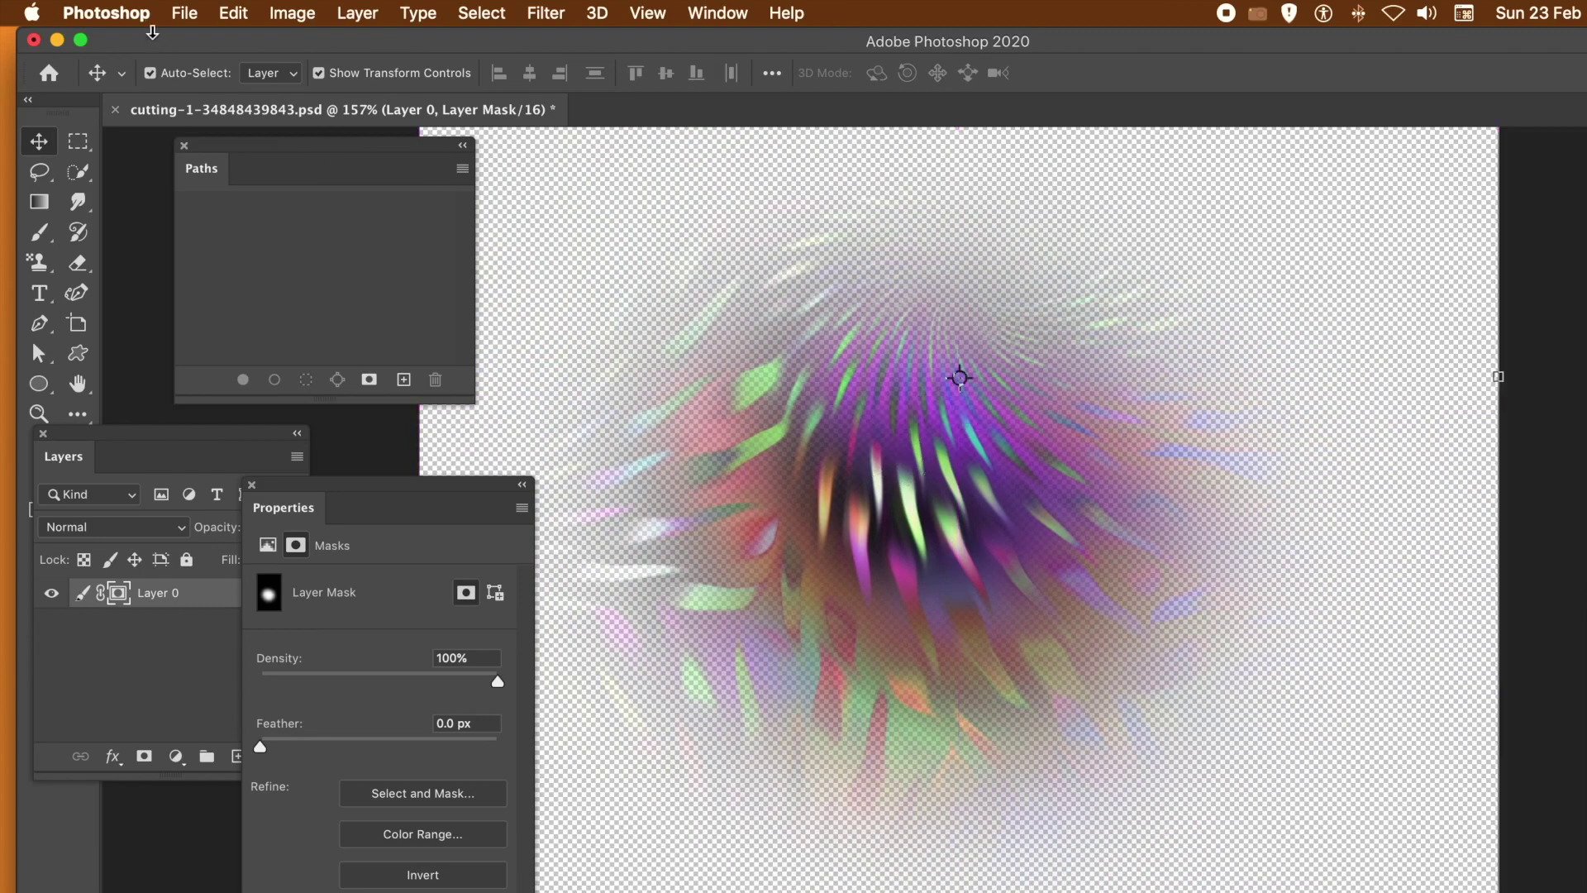
Target Layer 0's image content instead of its mask and define the masked artwork as a pattern.
click(242, 14)
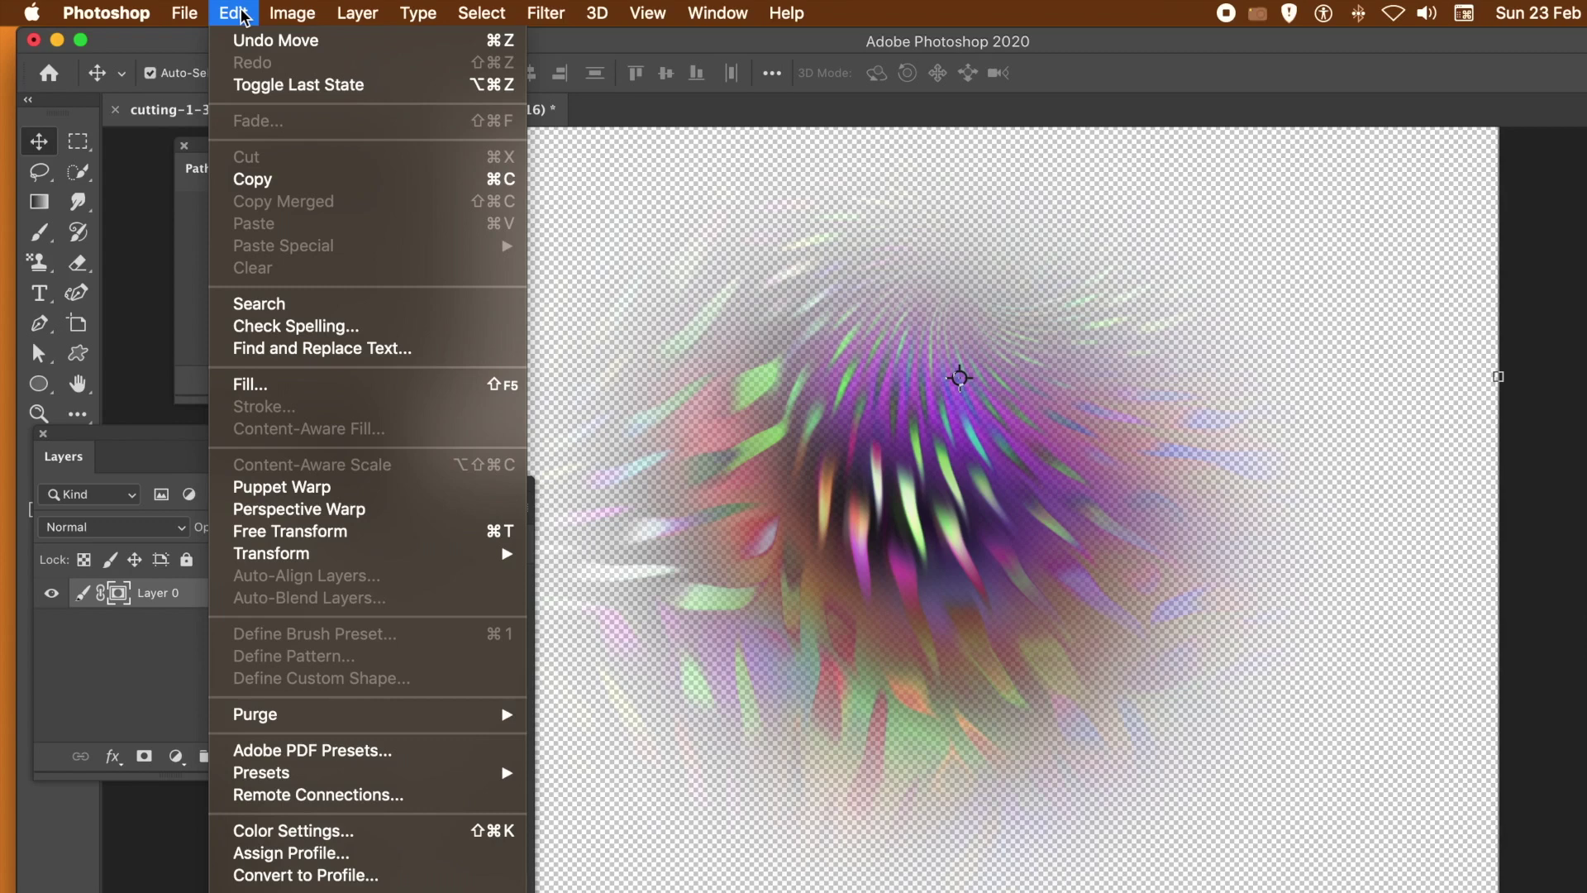
mouse_move(292, 17)
click(835, 87)
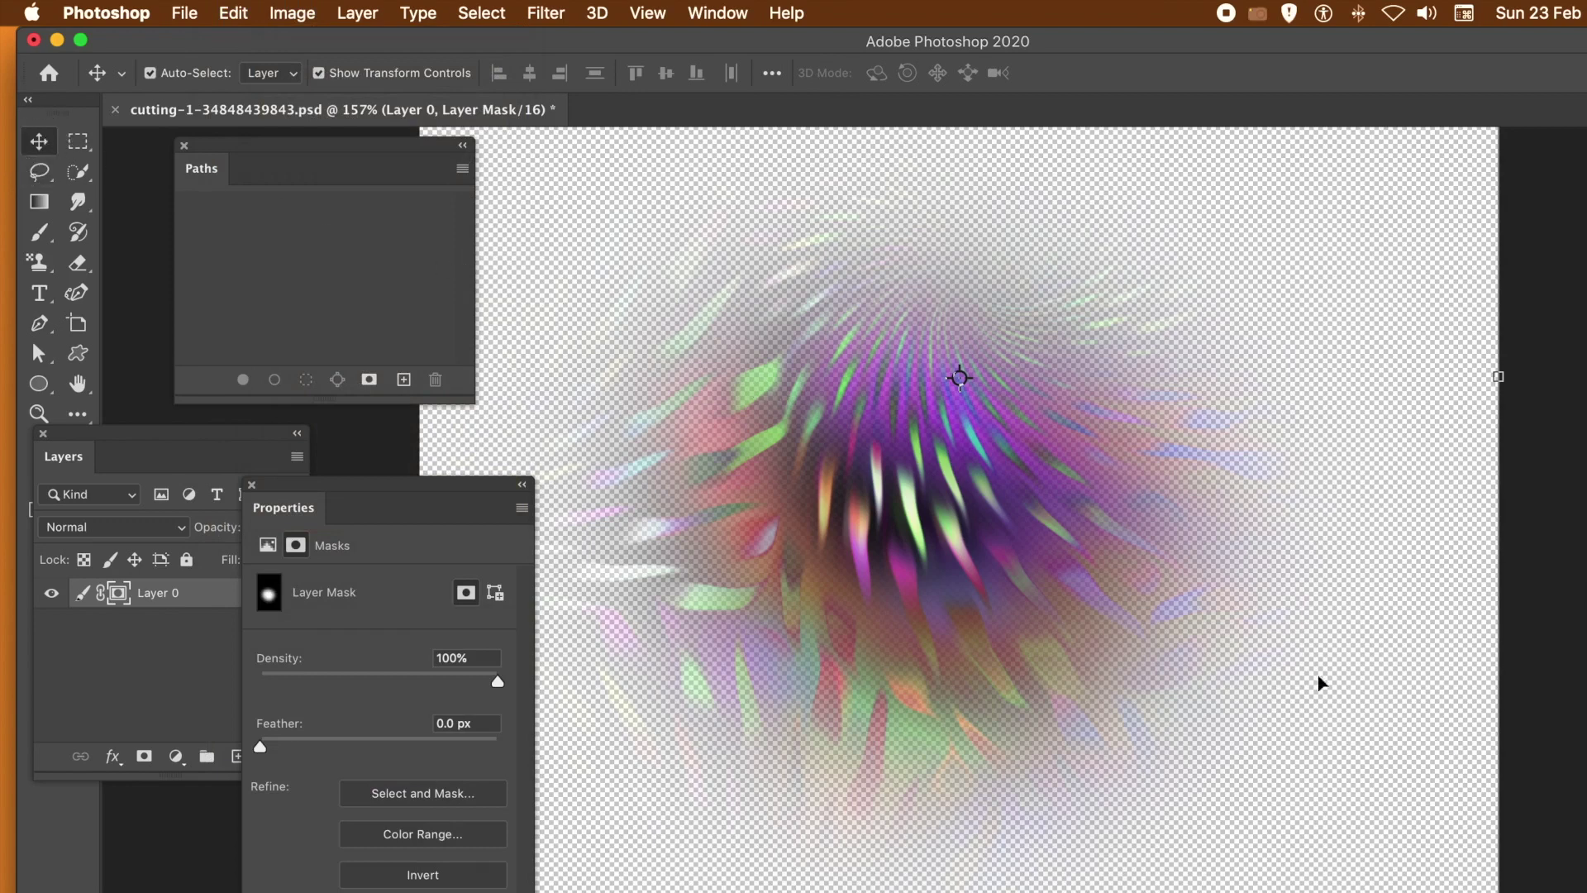
click(151, 603)
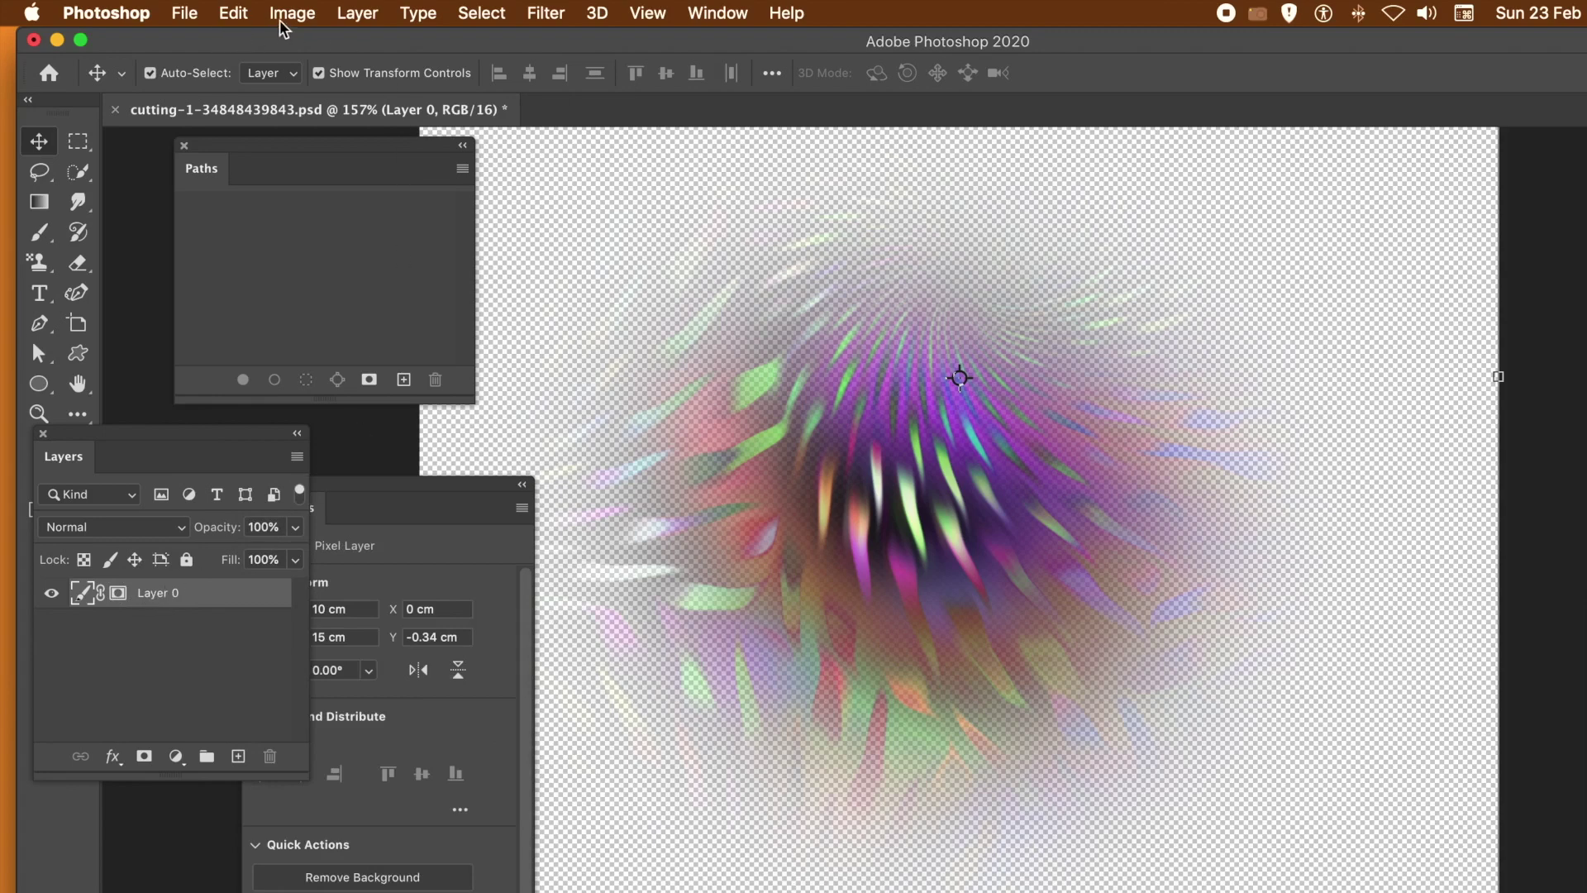
click(234, 13)
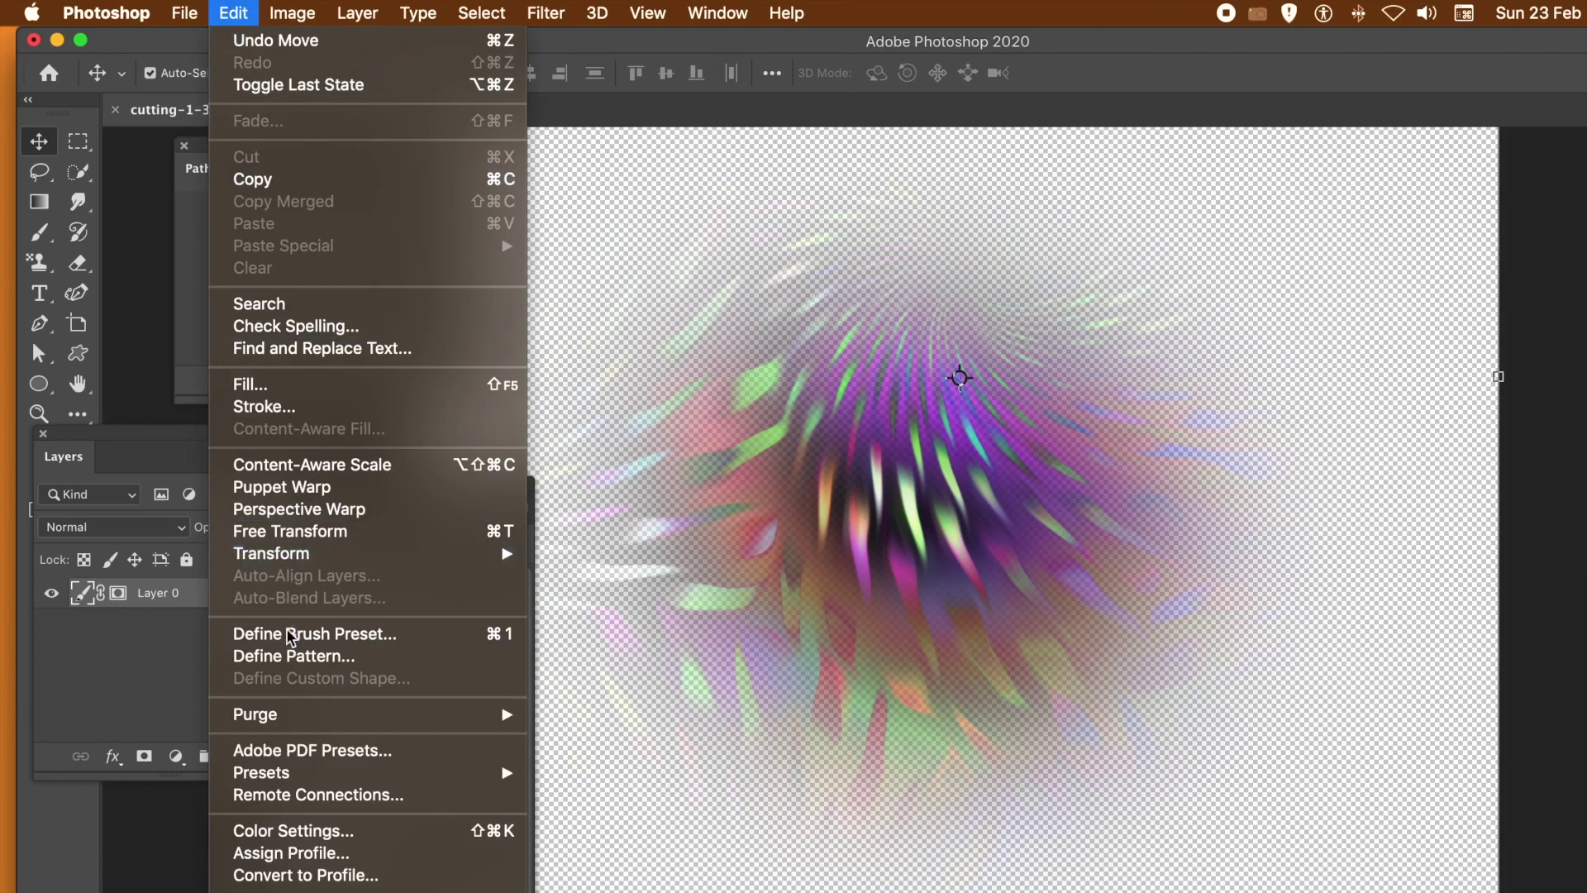
click(295, 661)
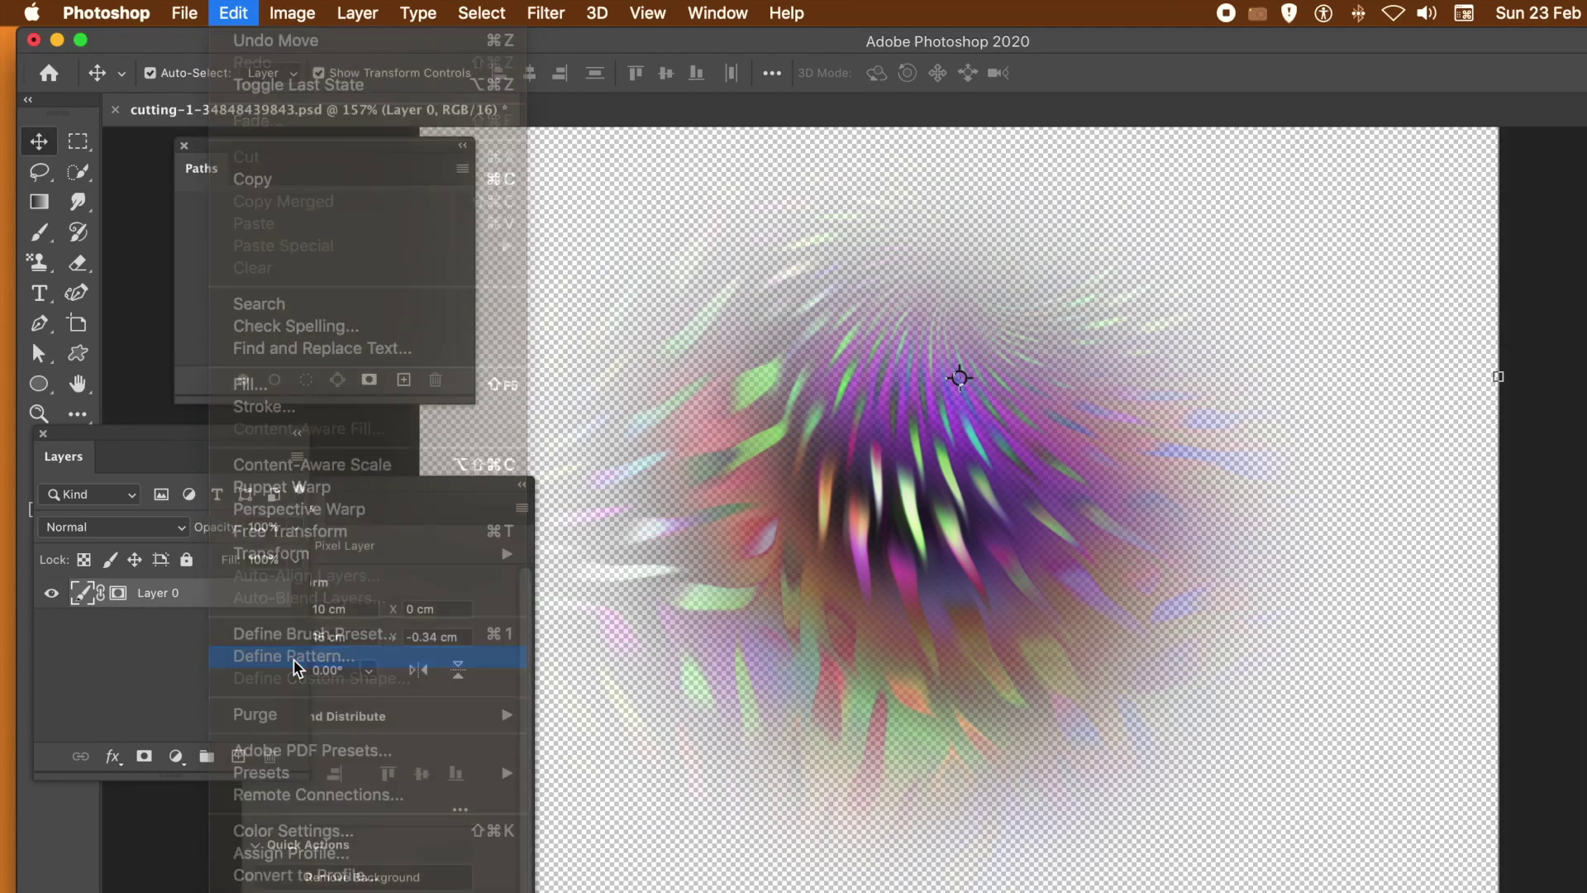
click(1169, 592)
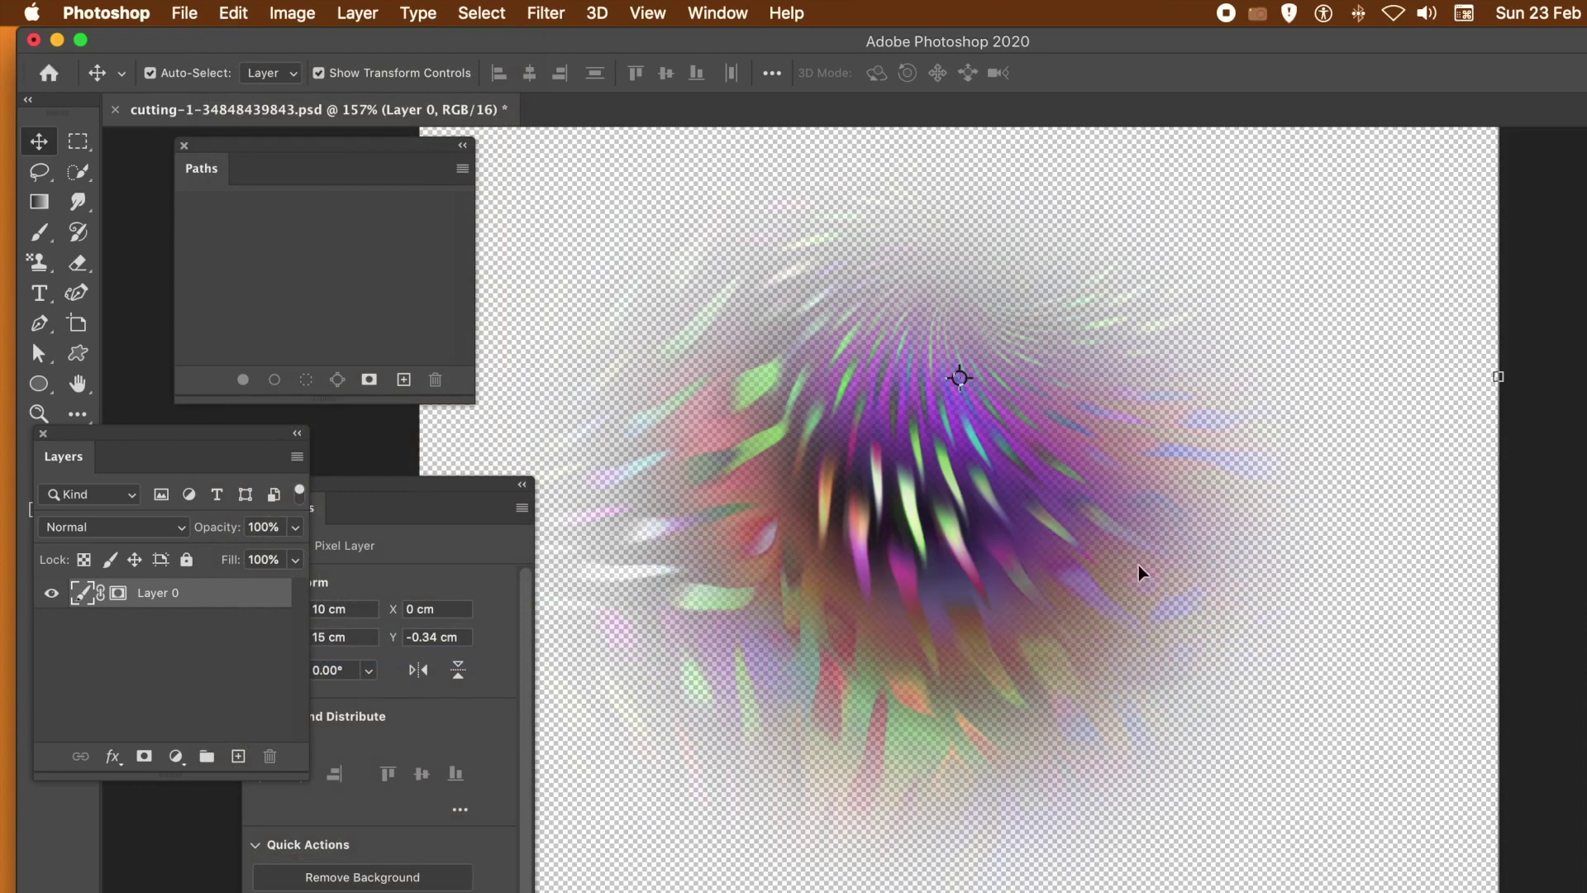
Flatten the masked artwork into a single background layer.
click(327, 15)
click(343, 13)
click(357, 12)
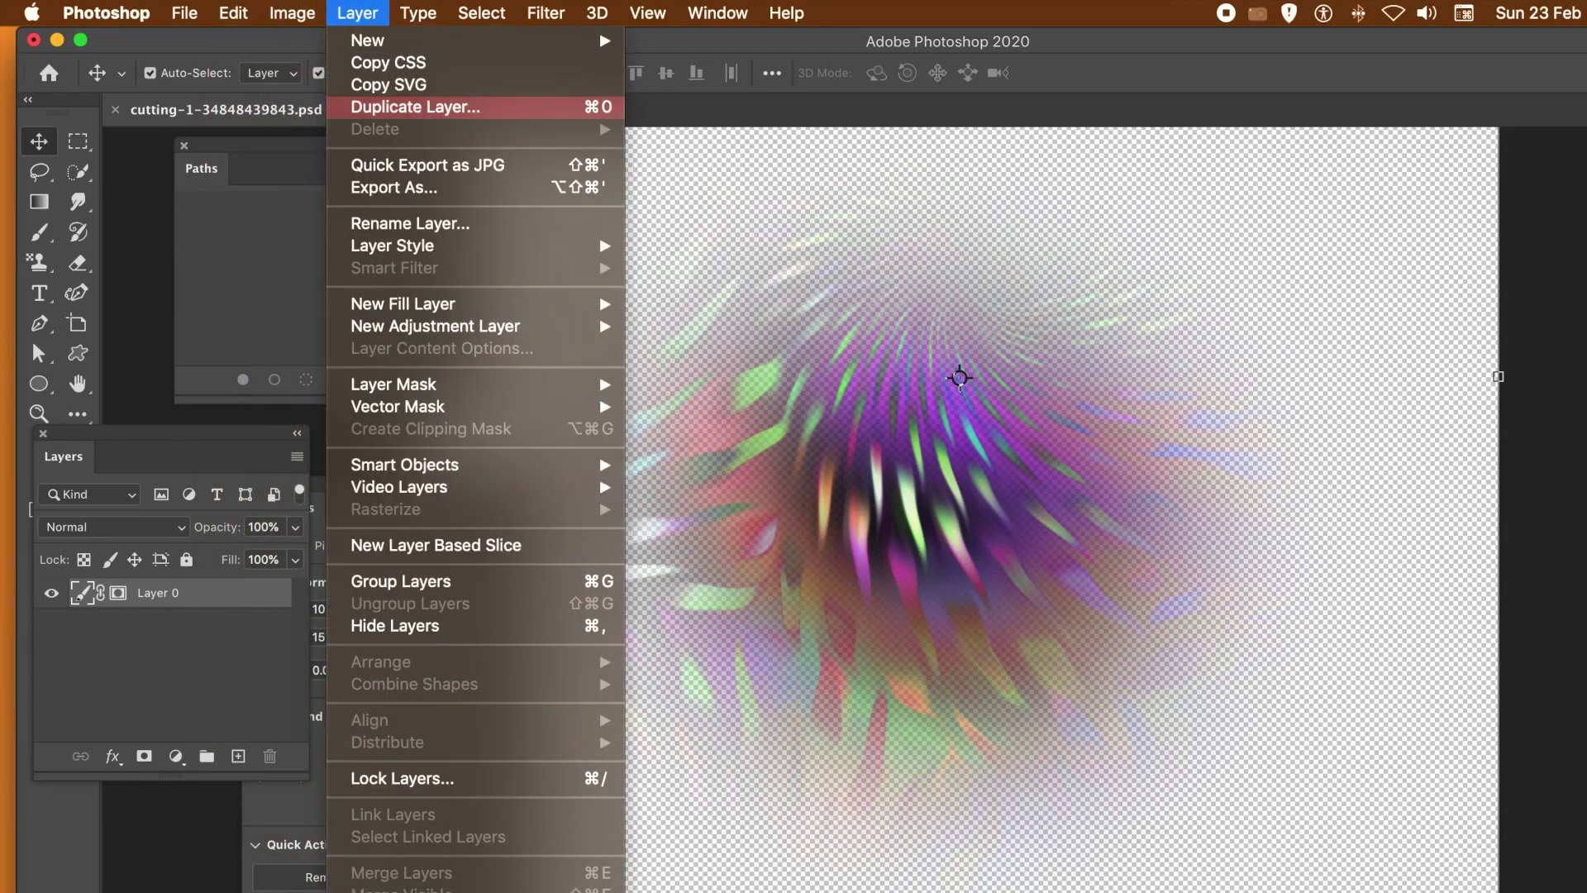
click(397, 892)
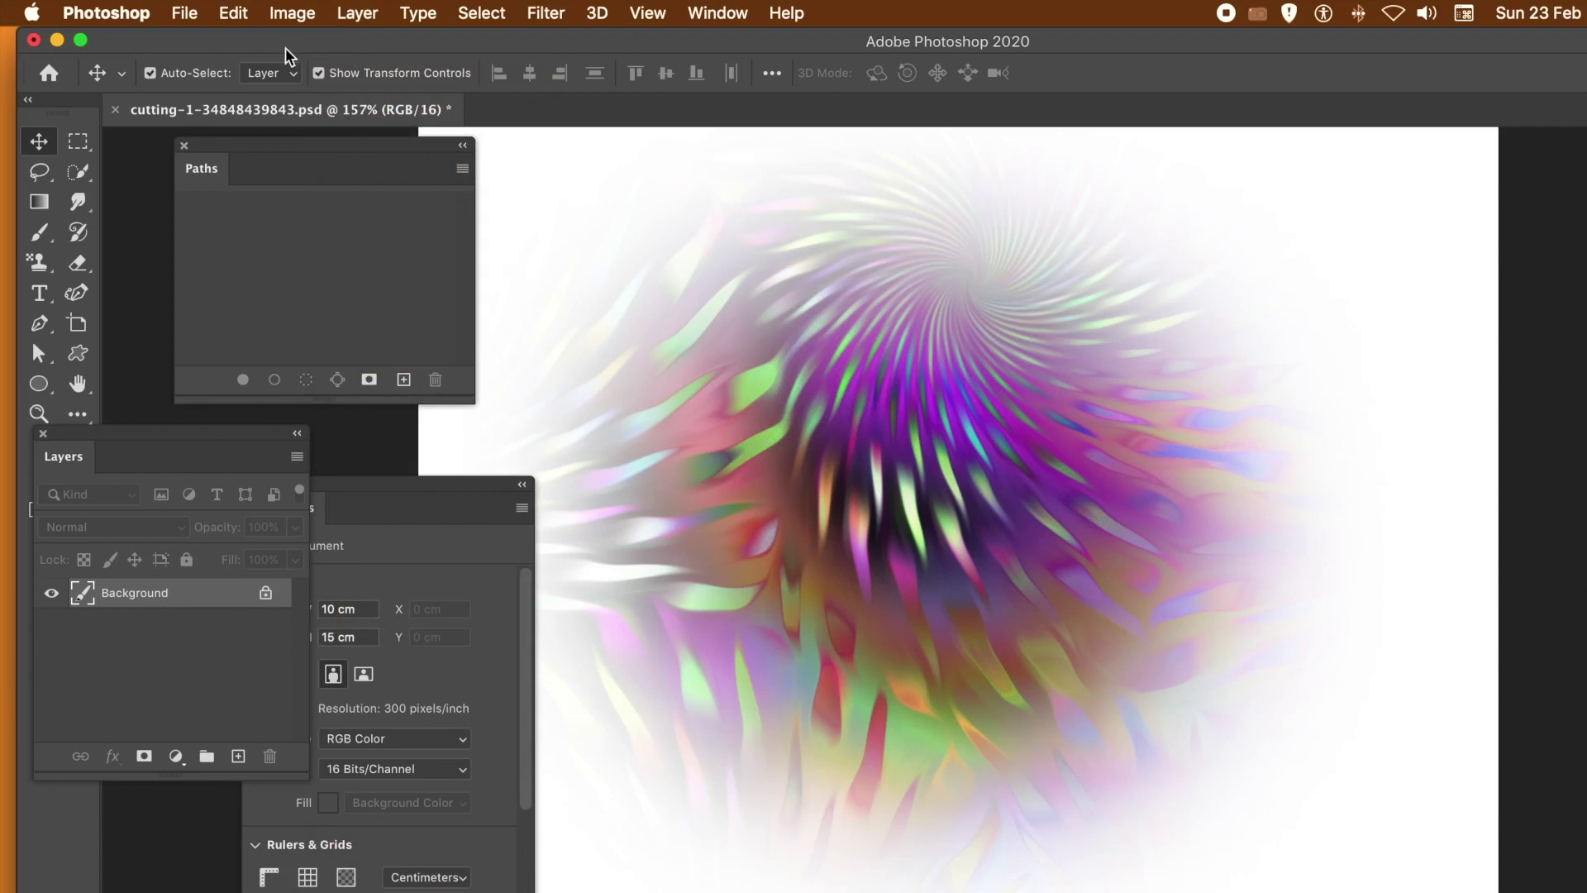
Fill the flattened background with black in Normal mode at 100% opacity.
click(239, 12)
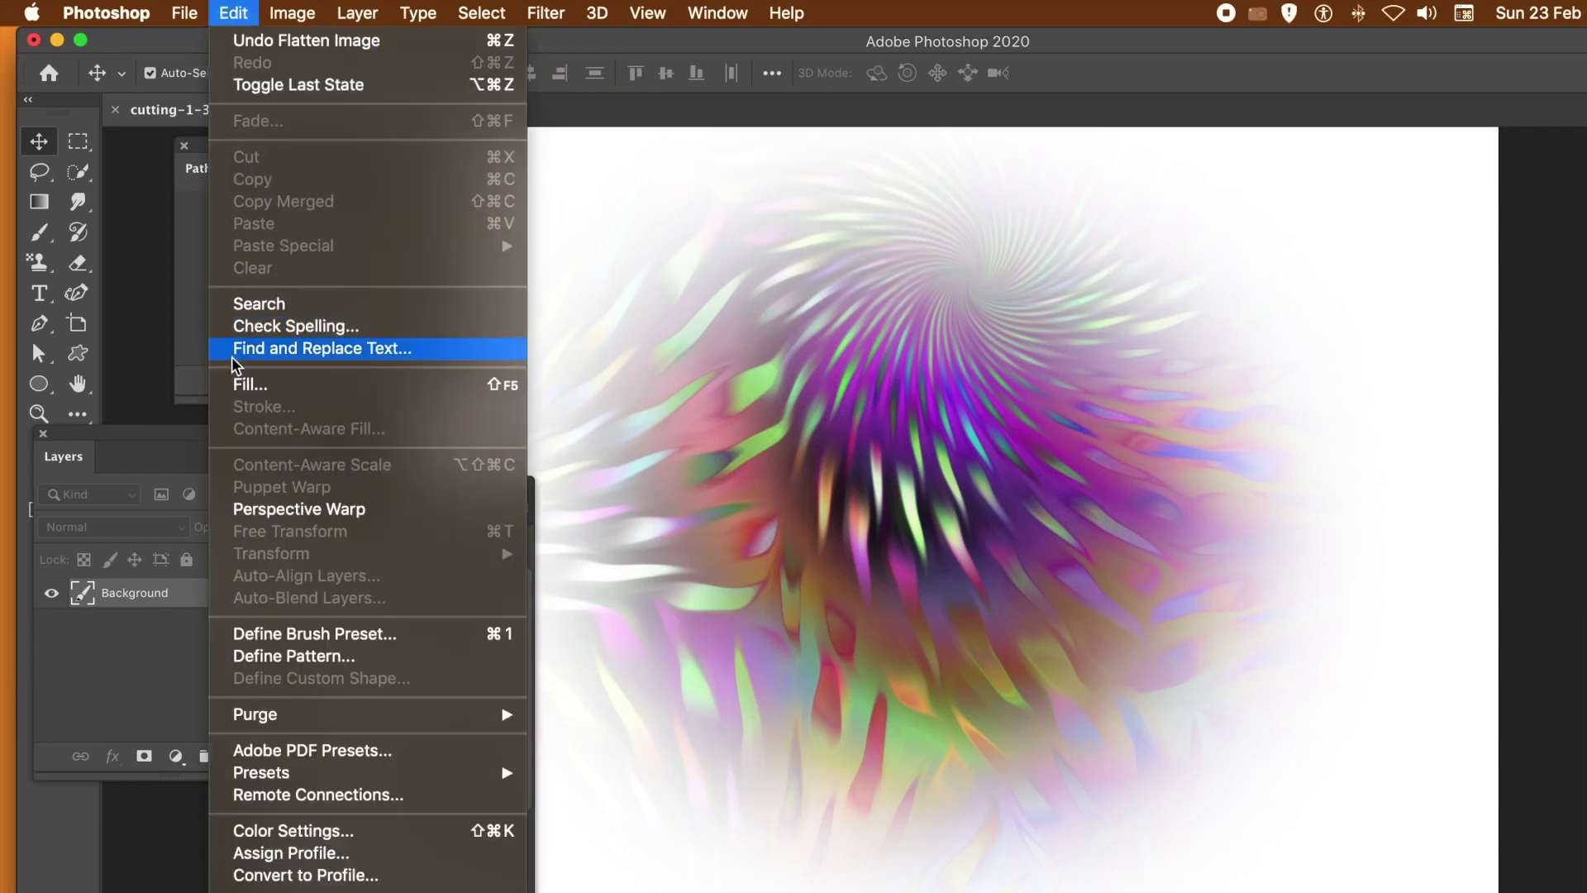
click(248, 385)
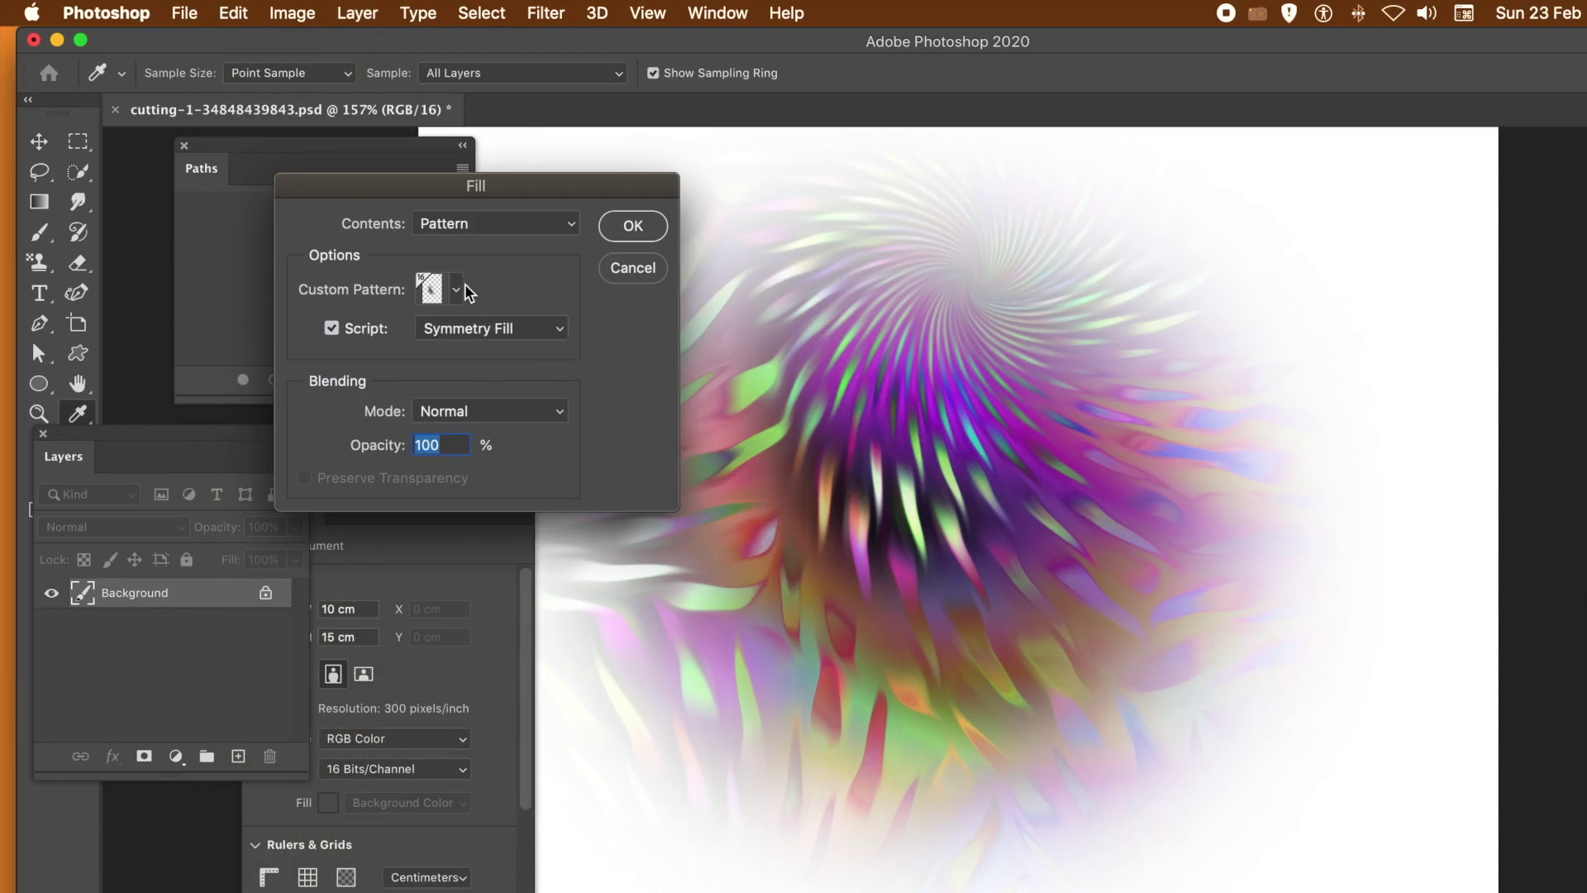
click(478, 229)
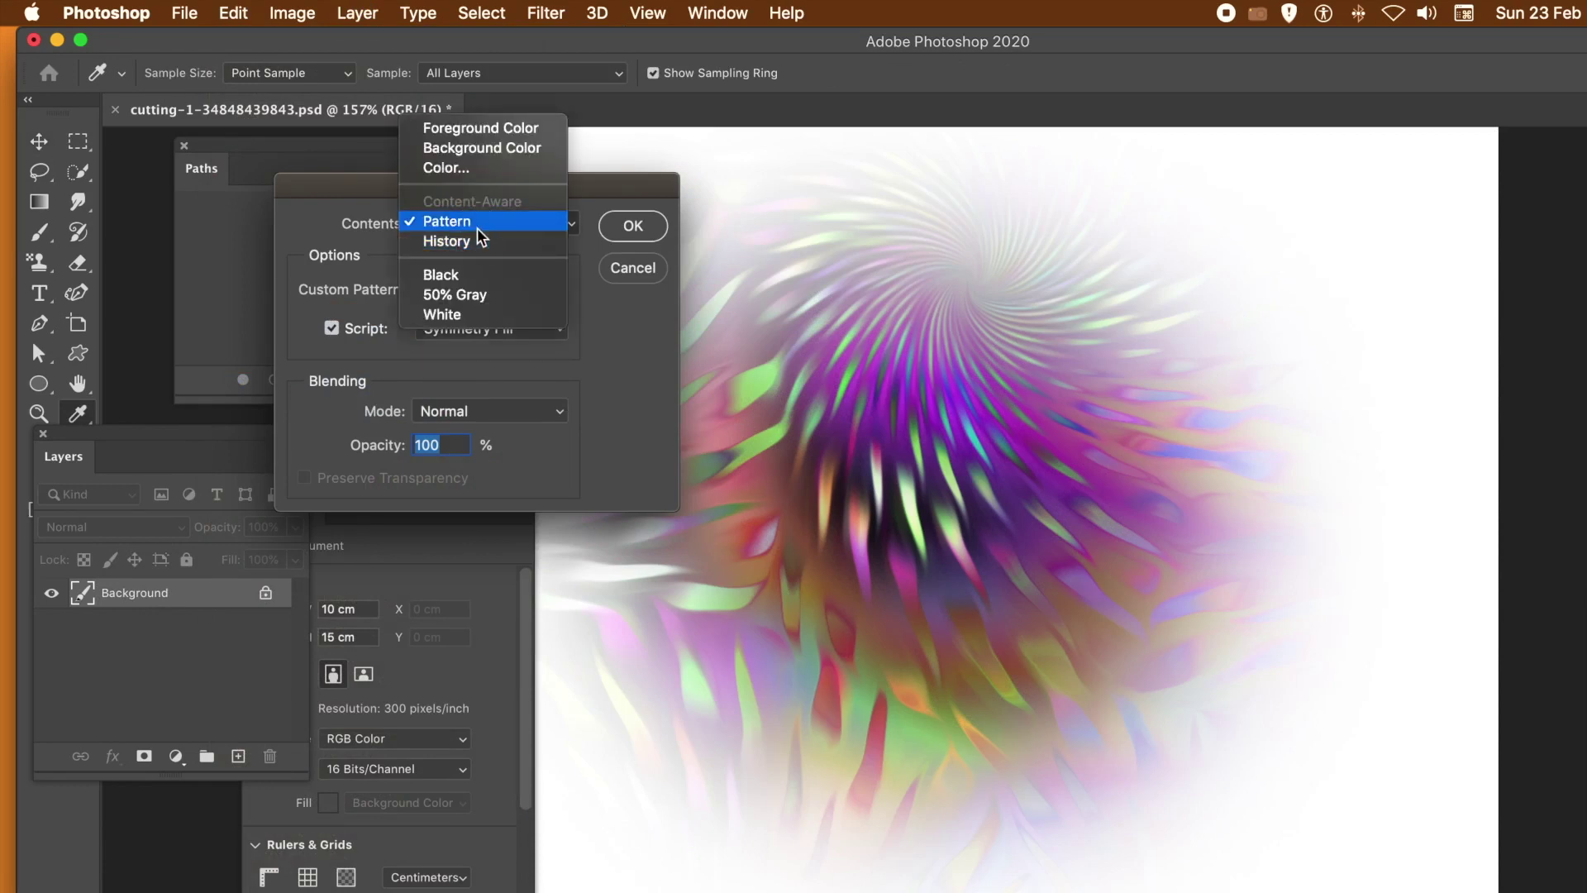
click(463, 275)
click(644, 236)
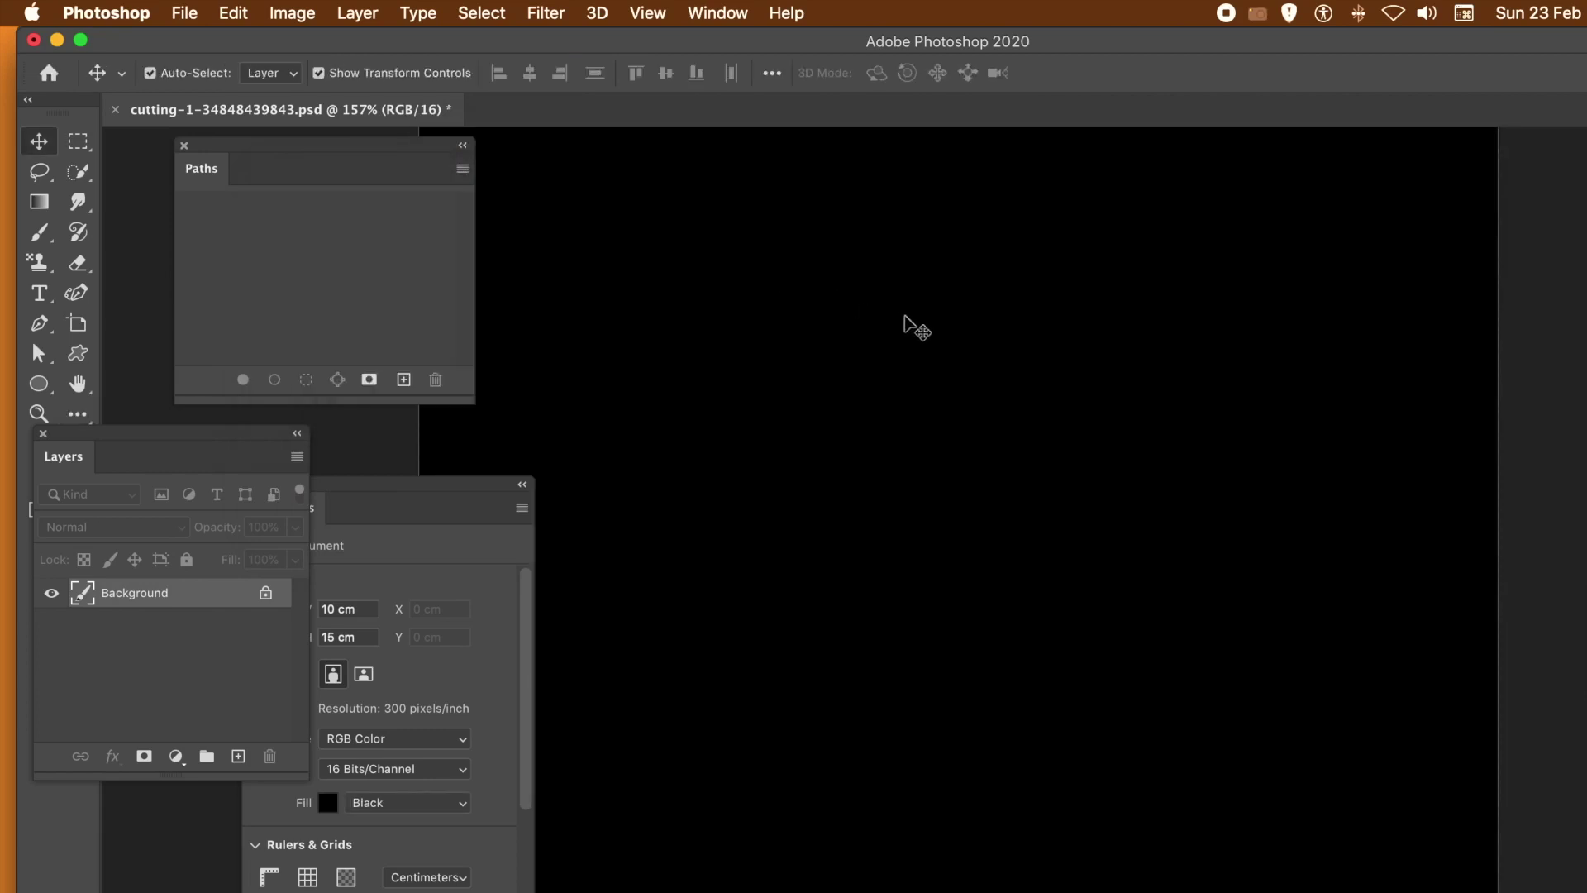
Set up a pattern fill of the background with the newly defined artwork pattern and the Symmetry Fill script, Normal mode, 100% opacity.
click(234, 14)
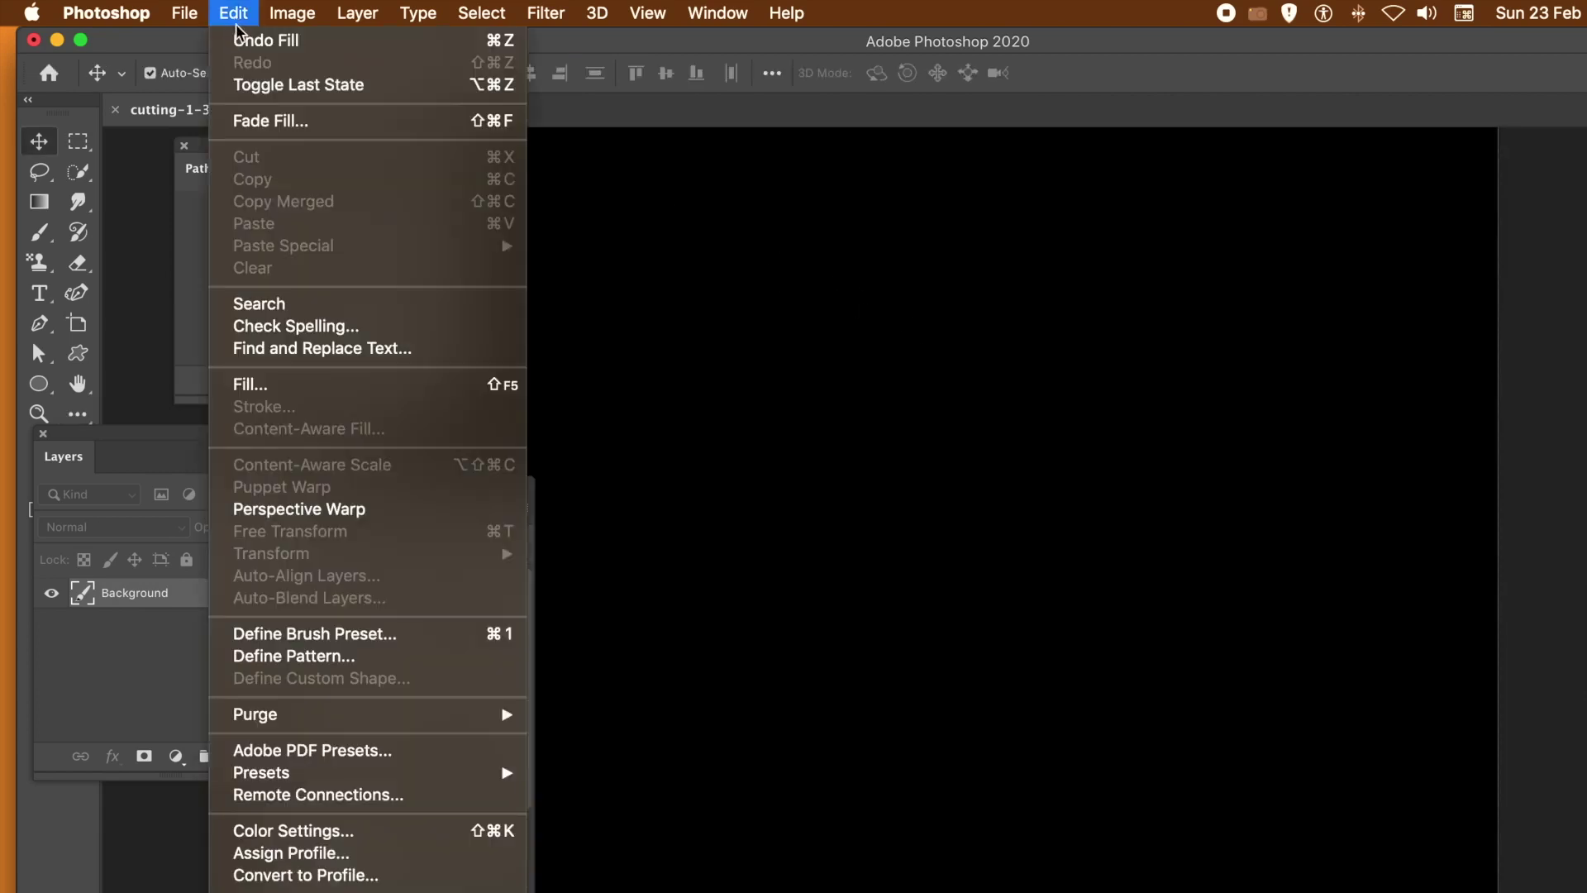
click(277, 386)
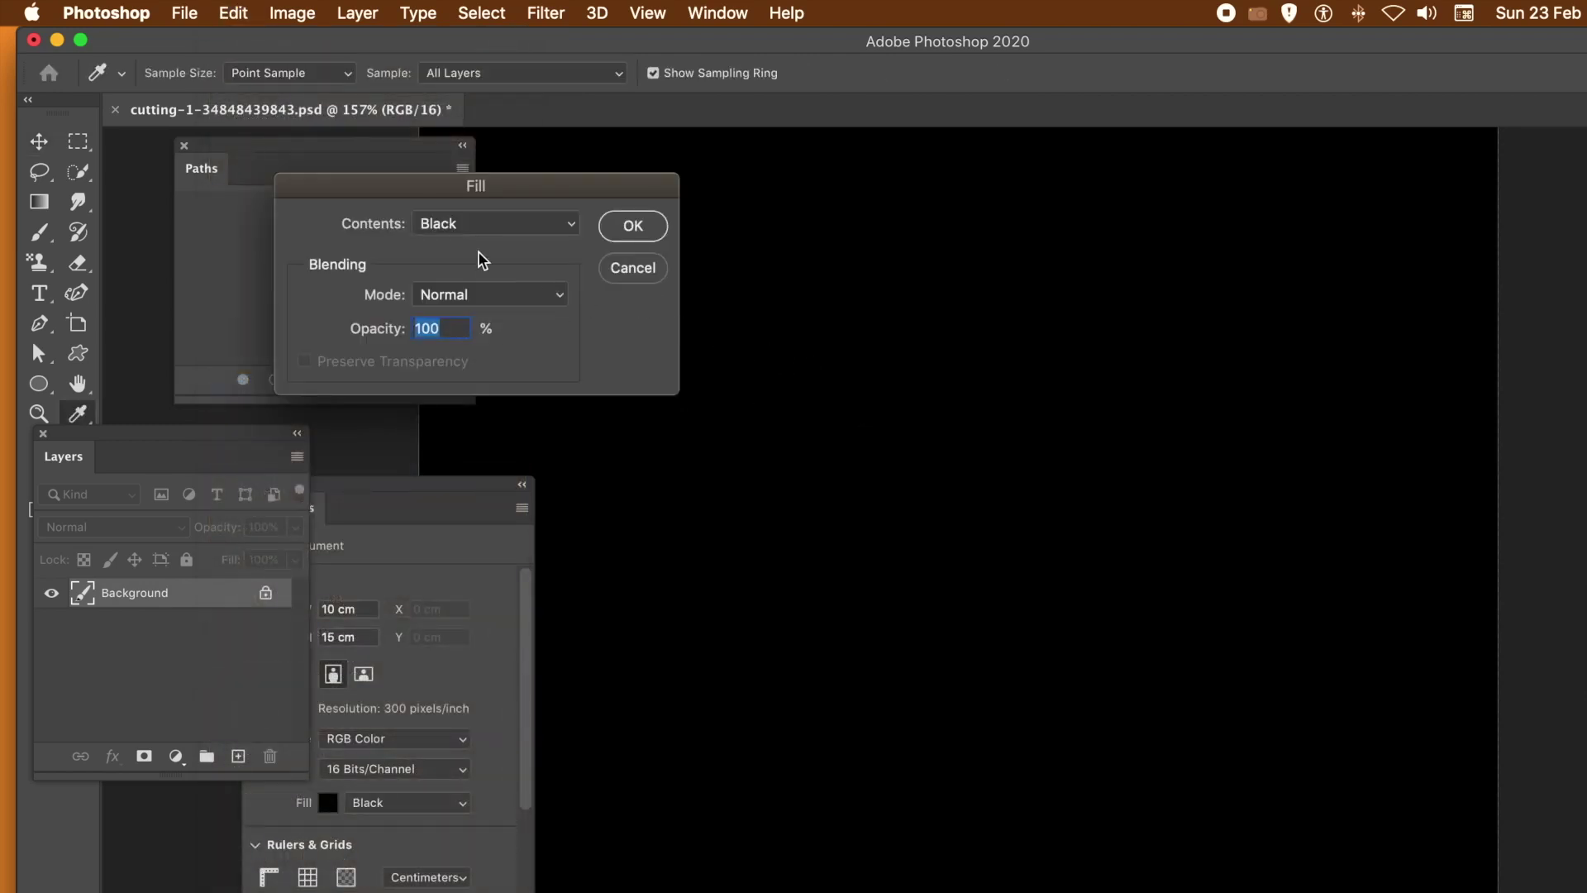
click(479, 224)
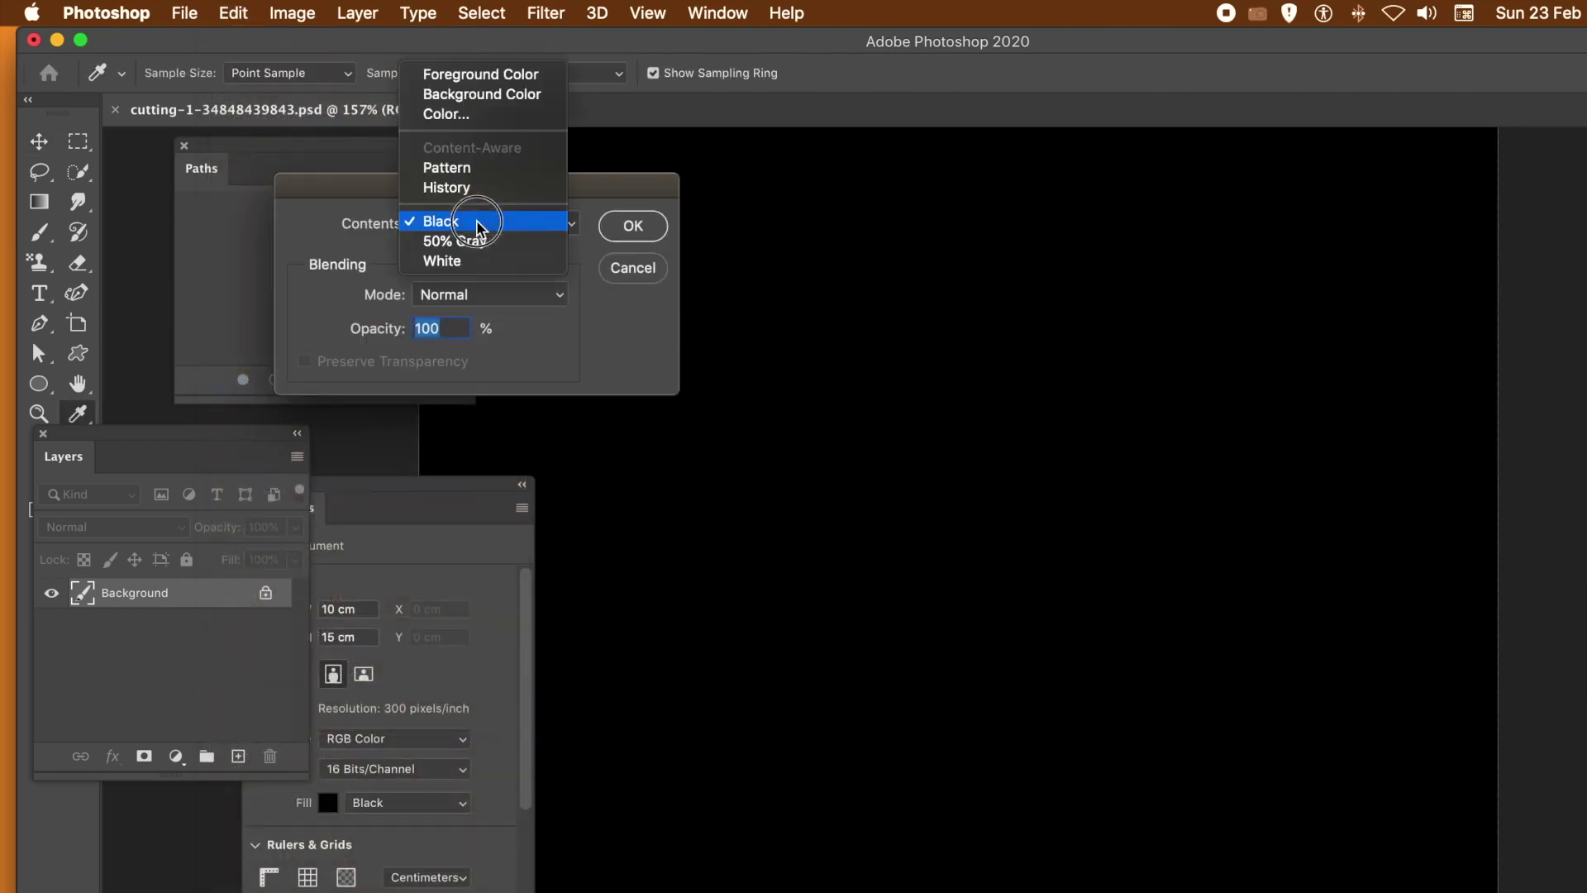
click(473, 168)
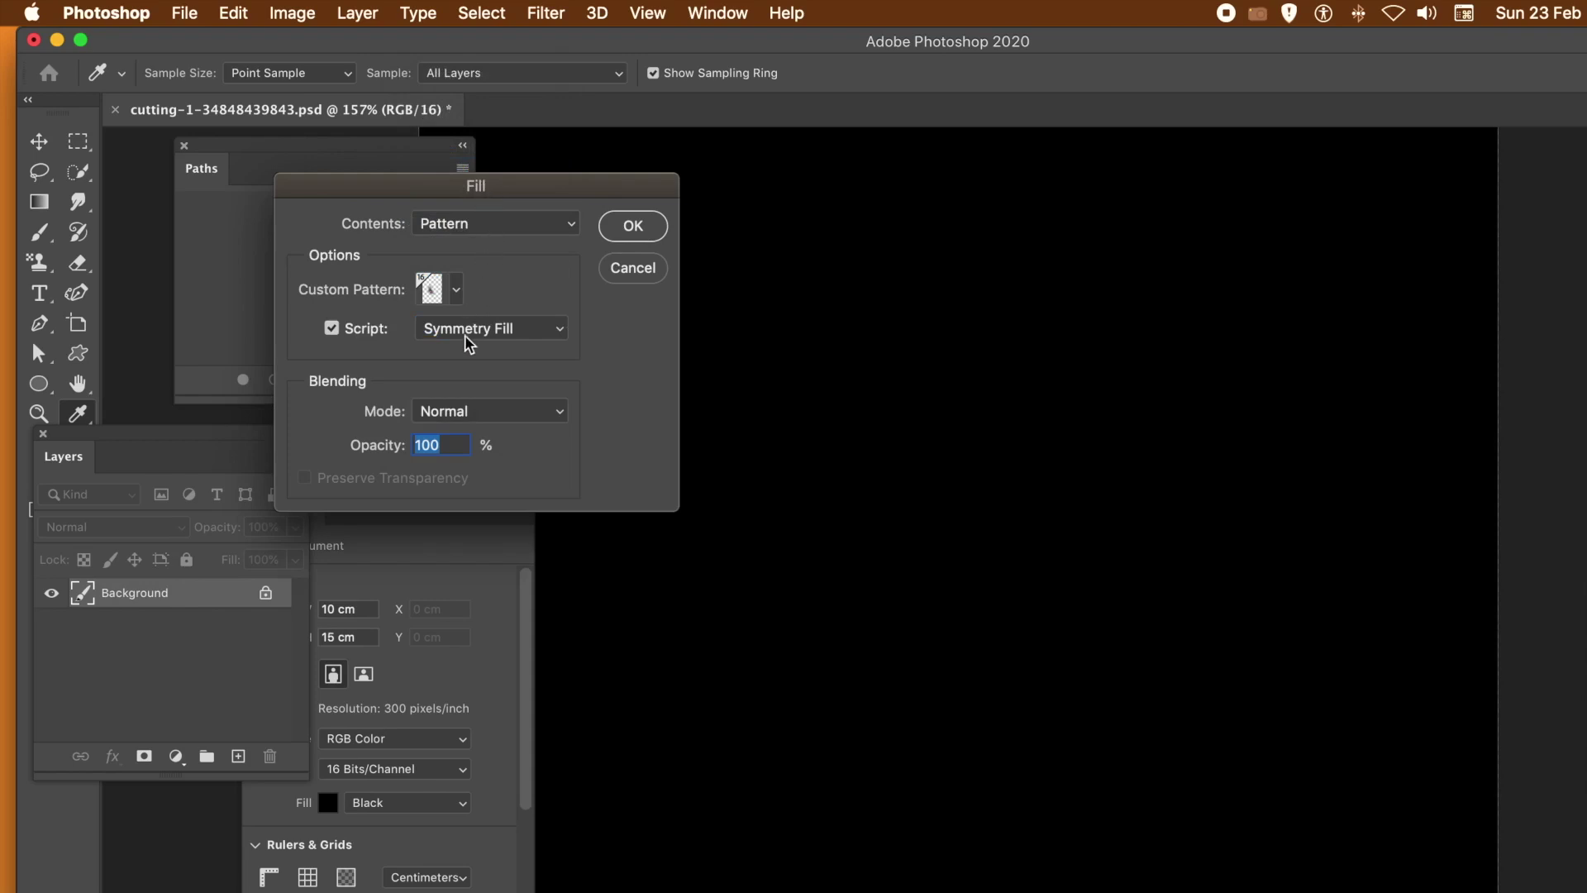
click(457, 291)
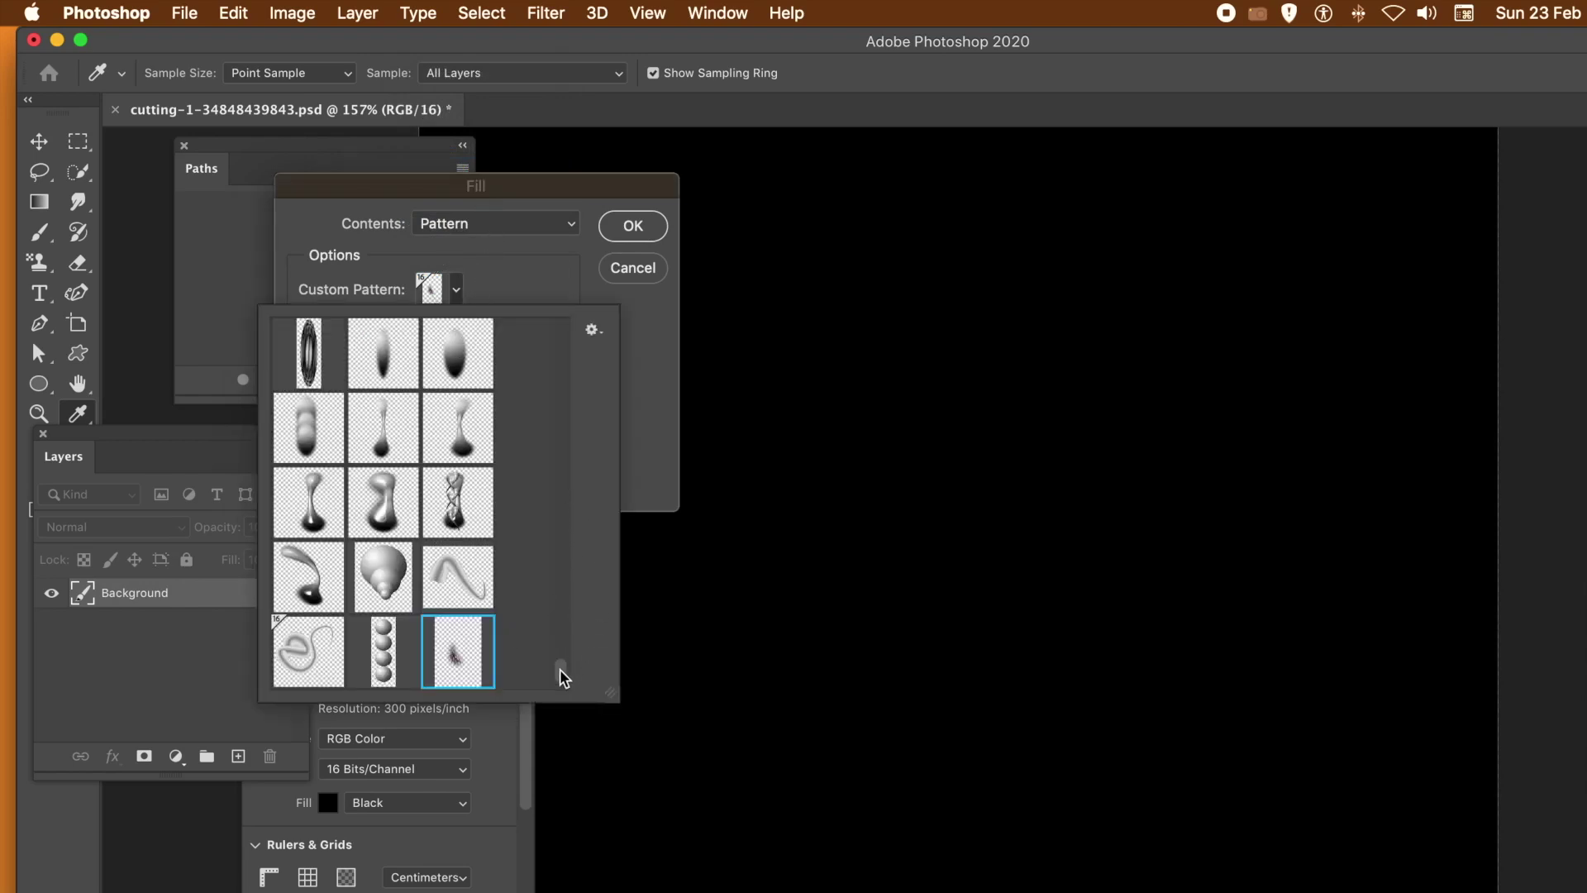
drag(559, 668, 561, 702)
click(304, 653)
click(658, 441)
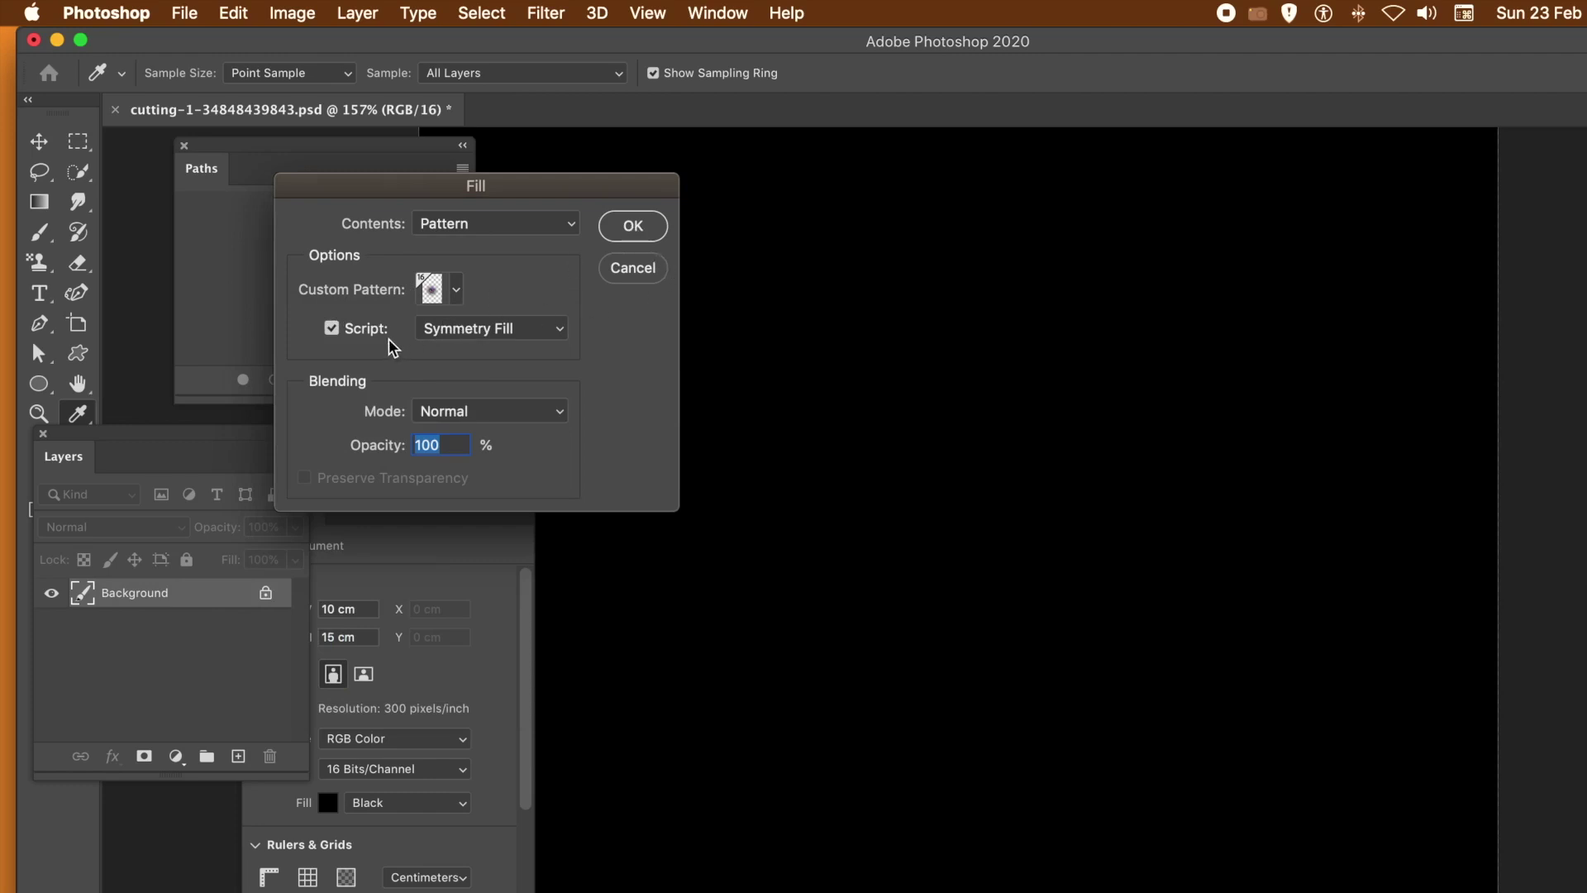
click(339, 329)
click(331, 331)
key(Return)
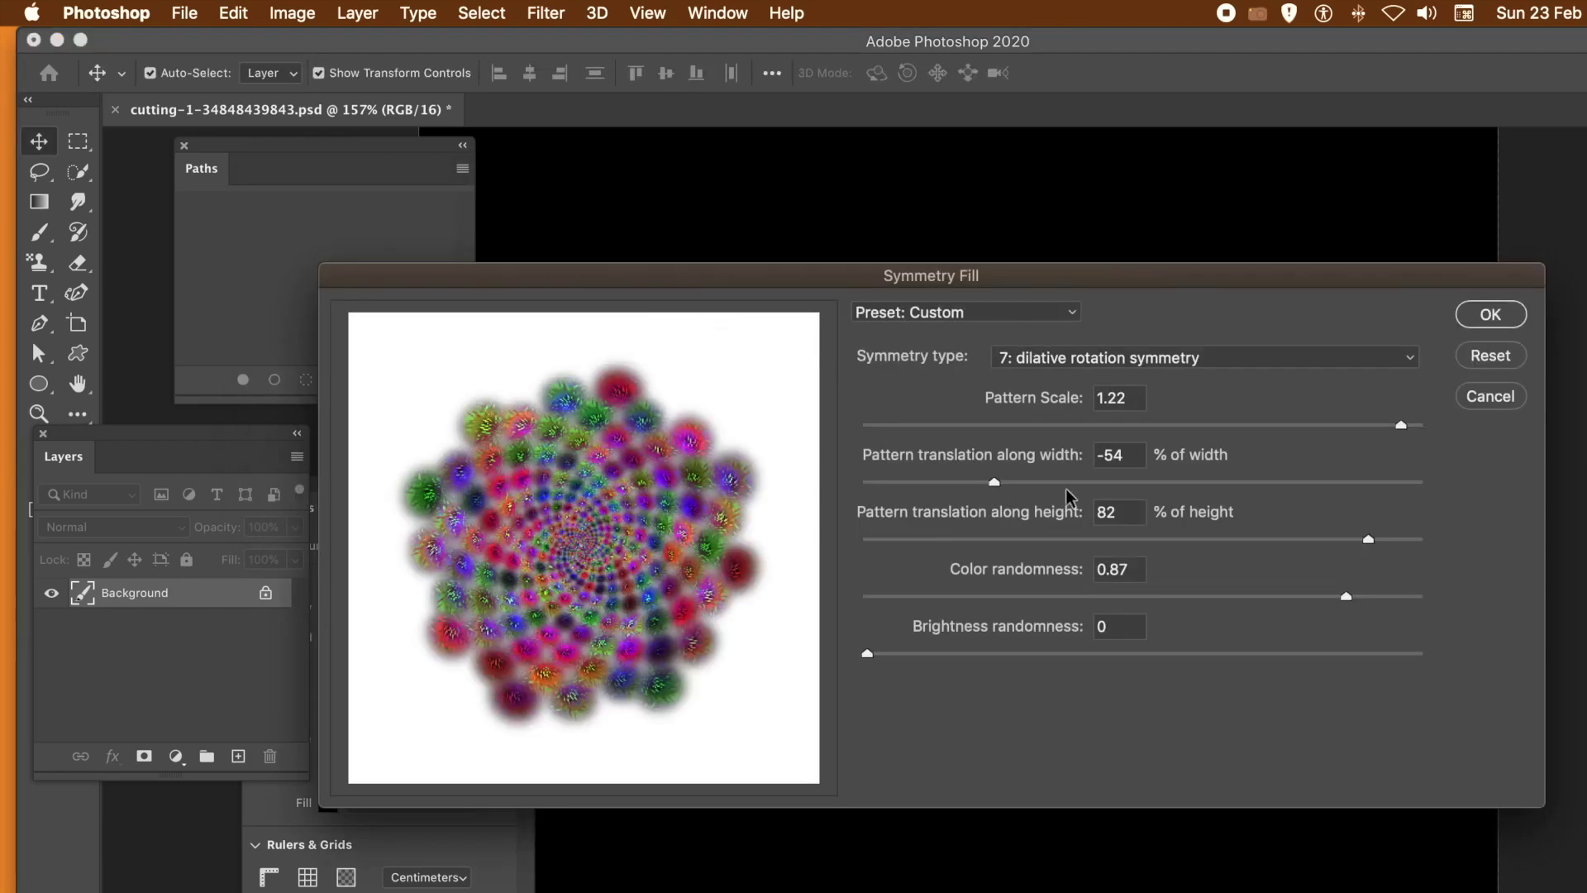
Set the Symmetry Fill's pattern translation to 29% of width and -41% of height, and apply the fill.
drag(1070, 484, 1223, 488)
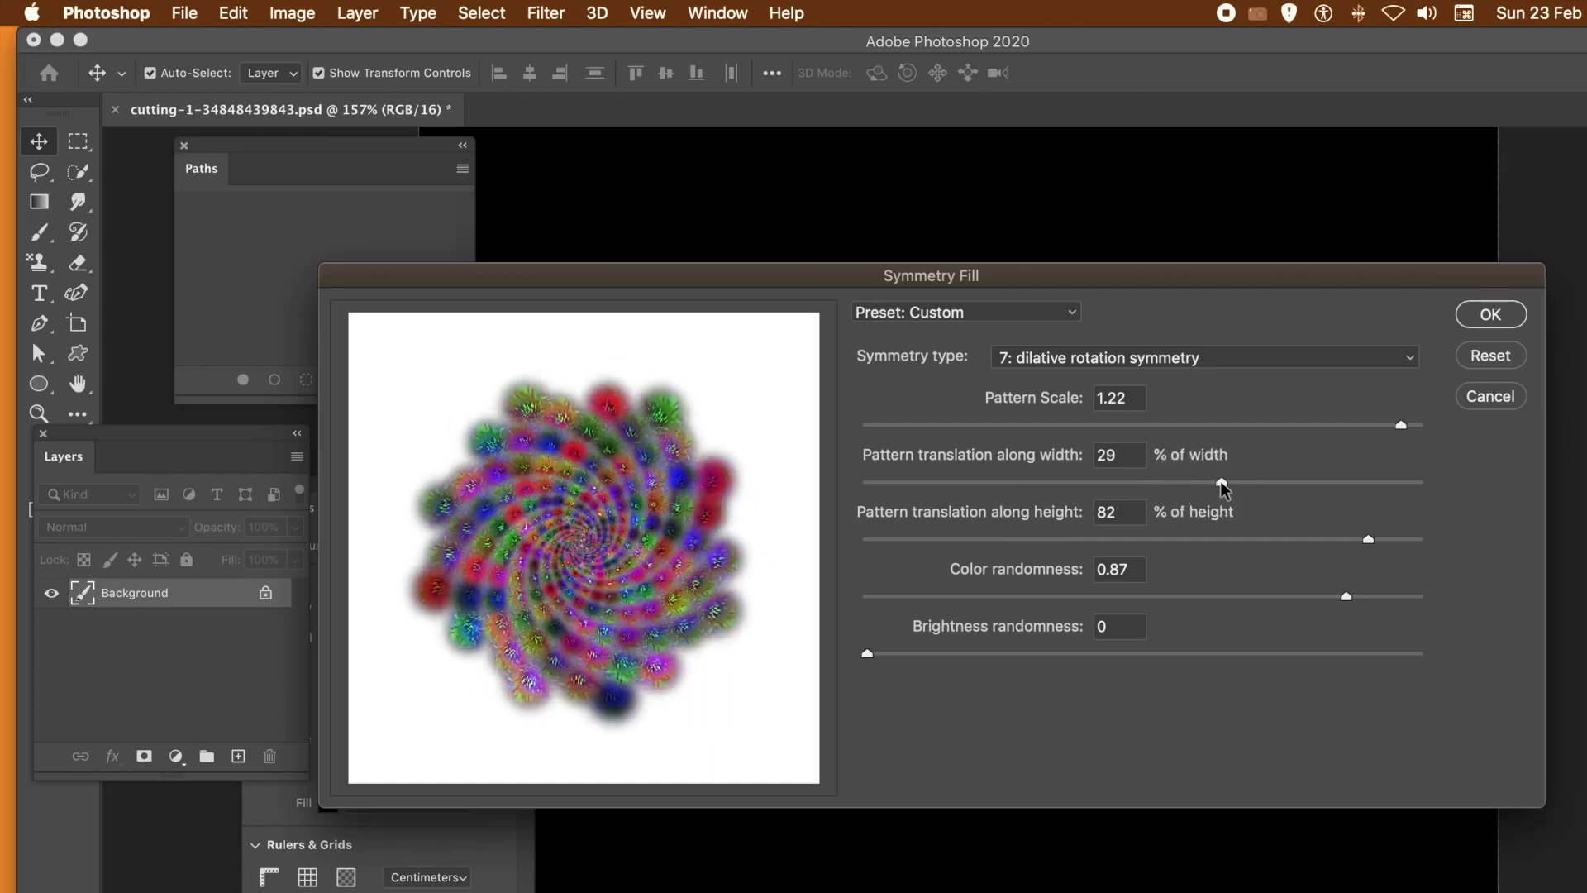
click(1402, 541)
drag(1403, 541, 1032, 546)
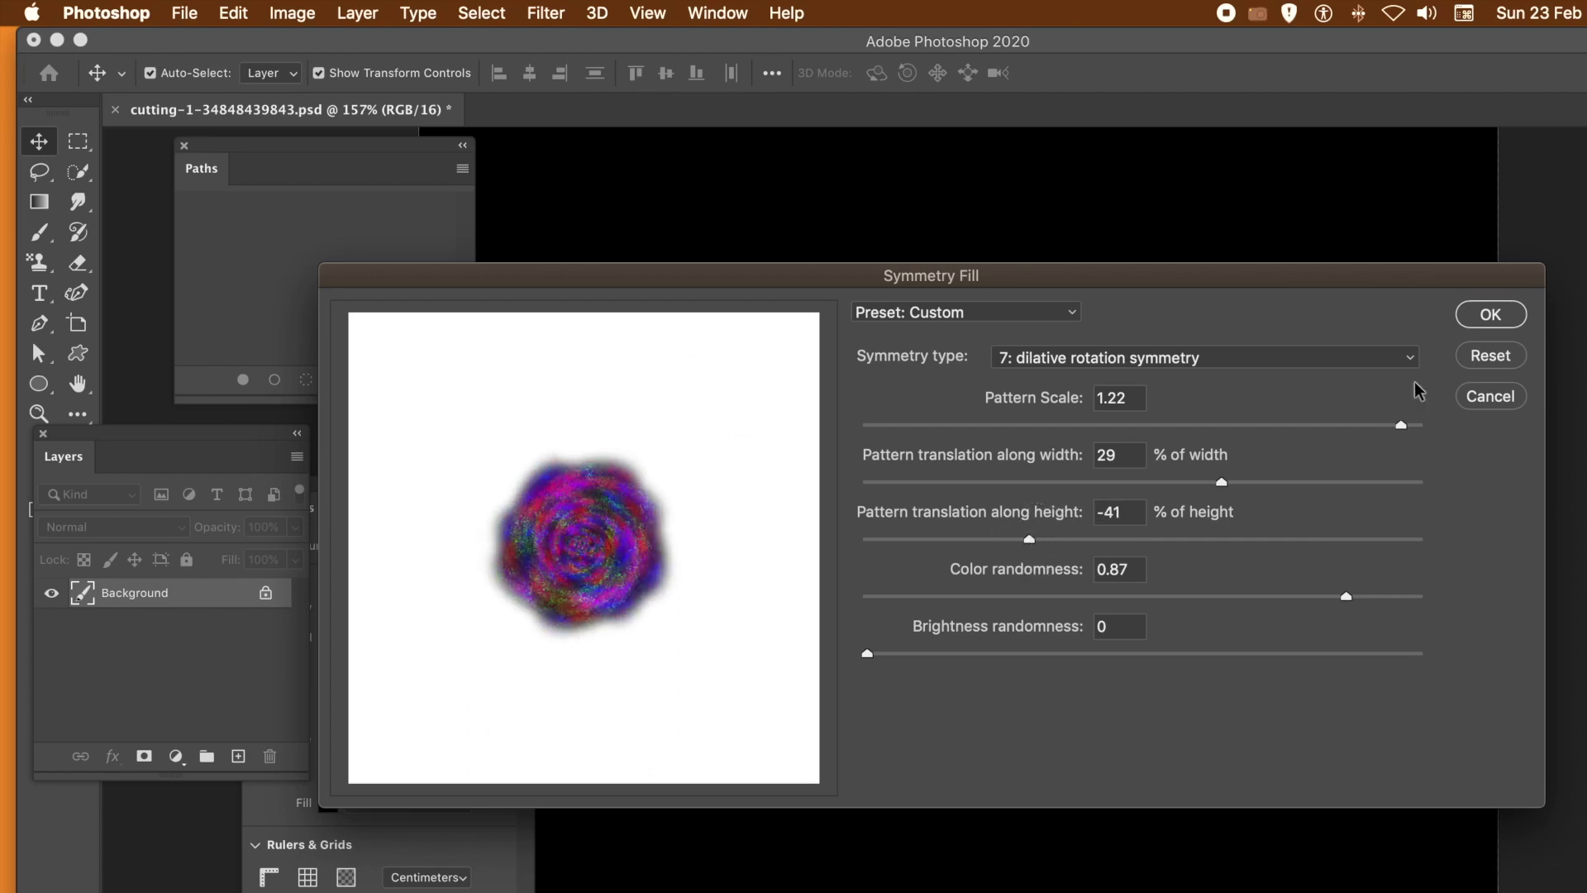
click(1492, 317)
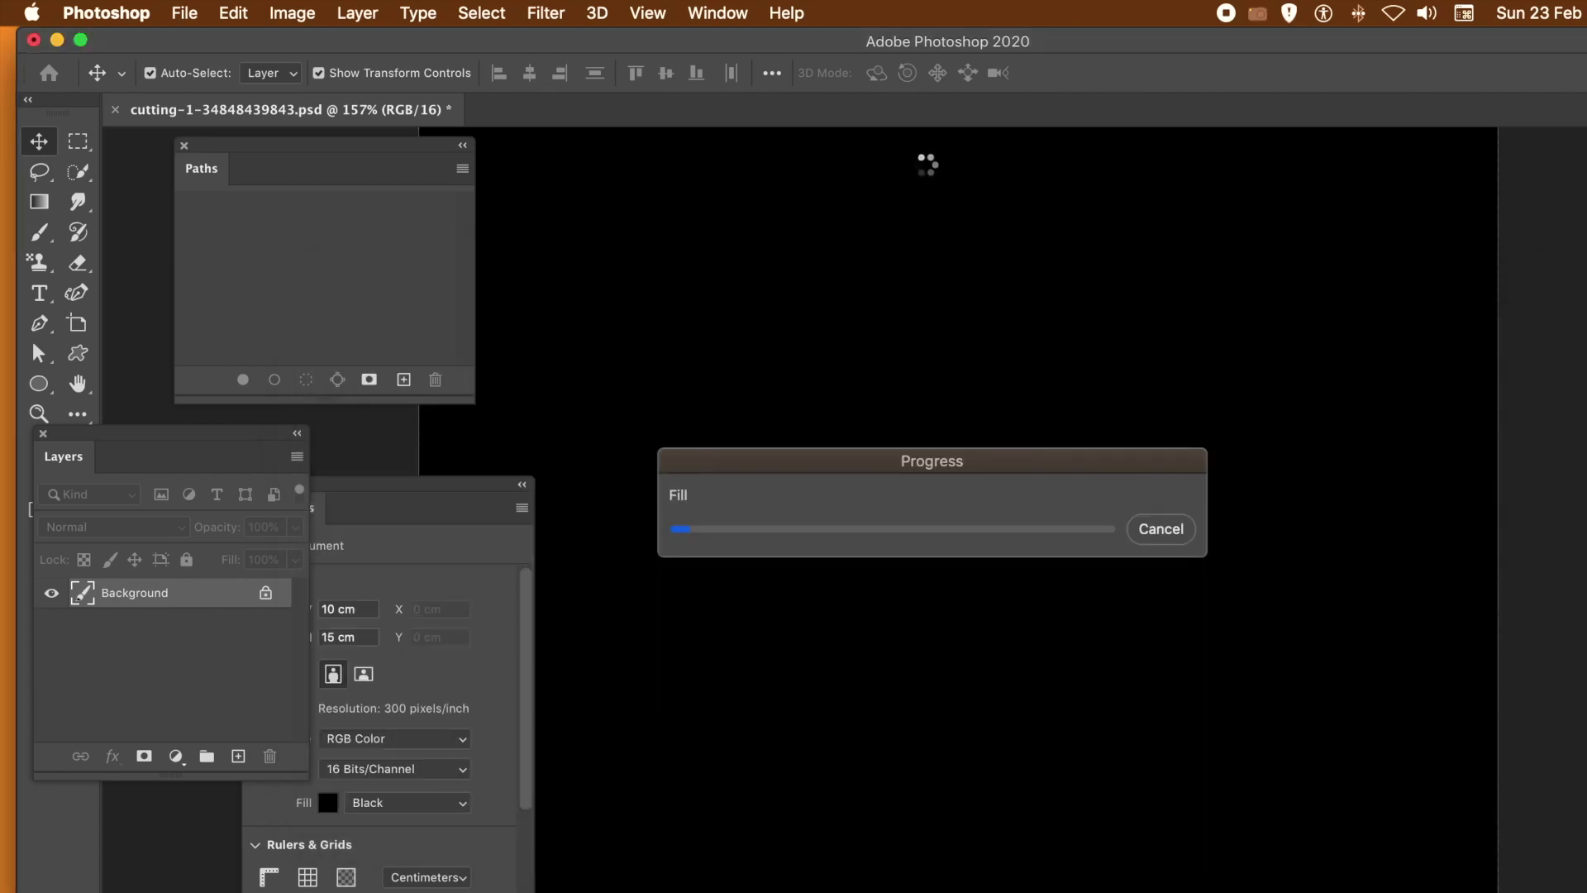